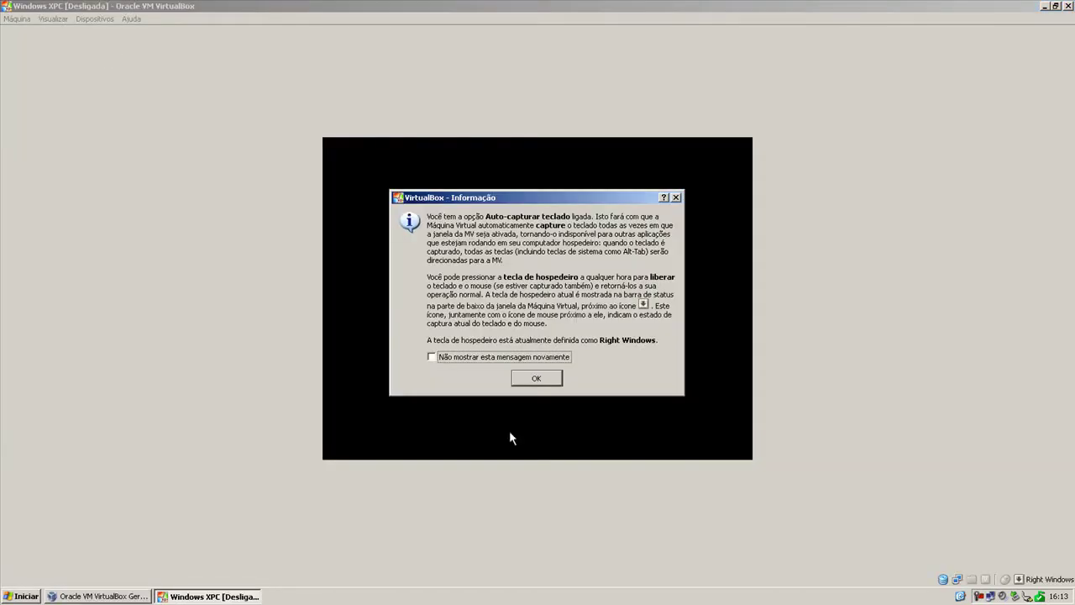
# Dismiss the Windows XPC keyboard notice, then start CentOS1 from the Manager and dismiss its notice
pyautogui.click(531, 378)
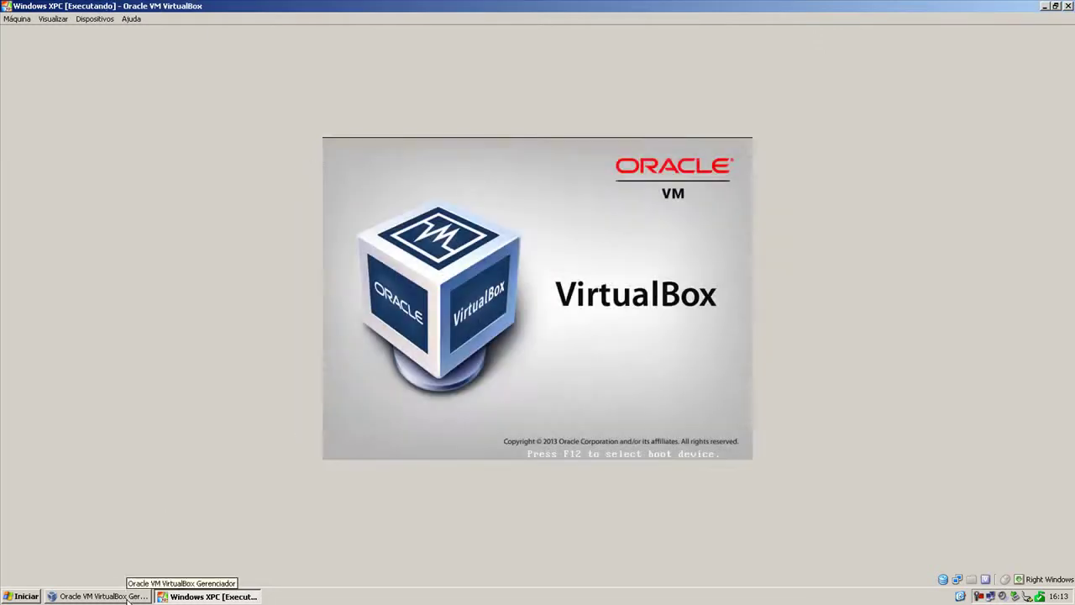
pyautogui.click(122, 596)
pyautogui.click(66, 79)
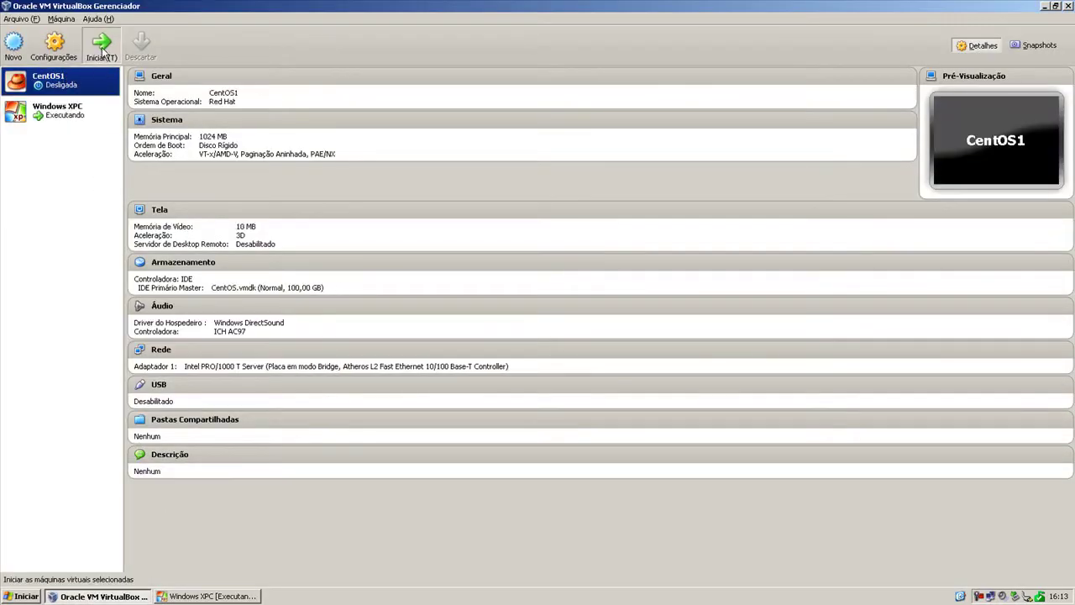
pyautogui.click(101, 46)
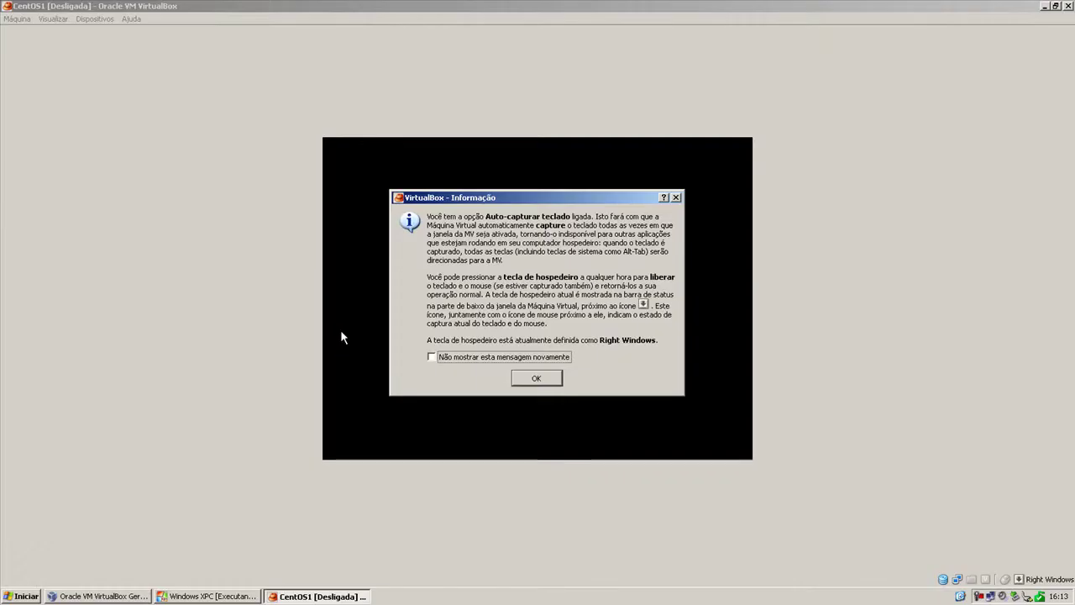
pyautogui.click(530, 379)
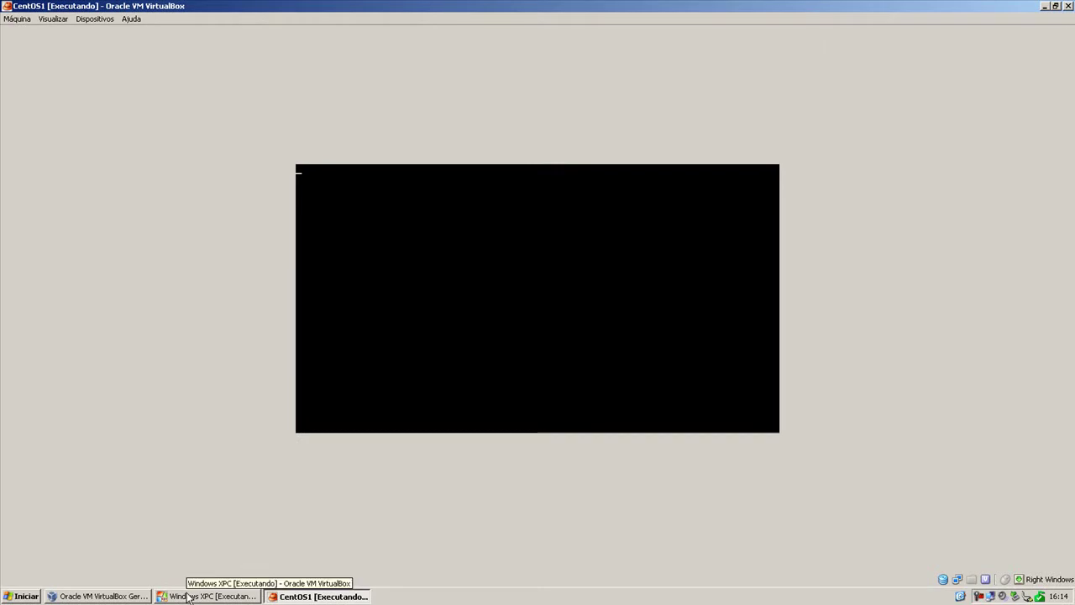
# Log in to Windows XPC with the Administrator password, then return to the CentOS1 window
pyautogui.click(189, 597)
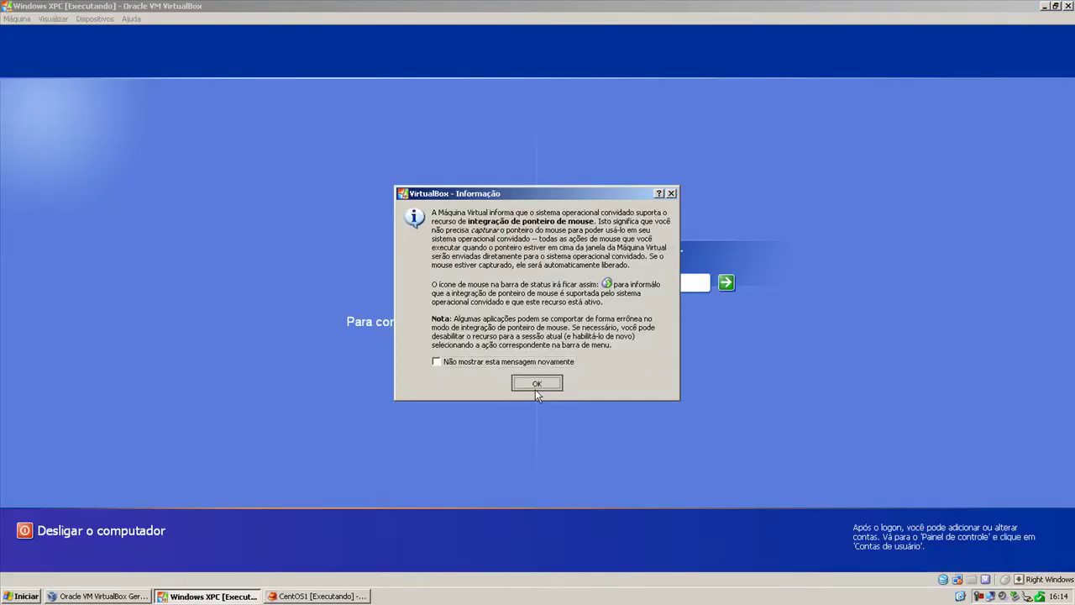
pyautogui.click(535, 387)
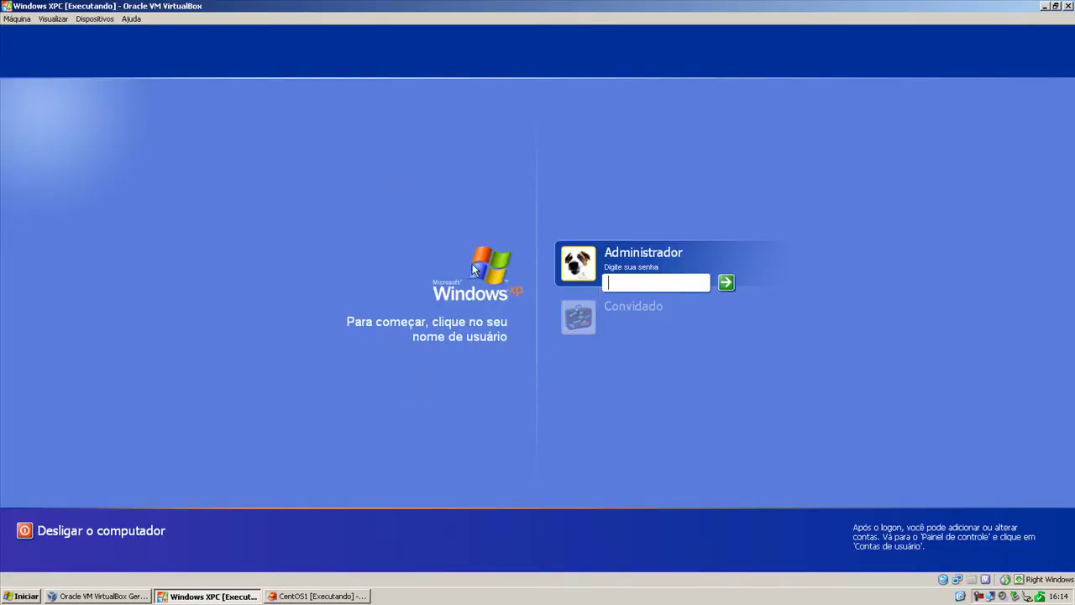
pyautogui.write('*******')
pyautogui.press('Return')
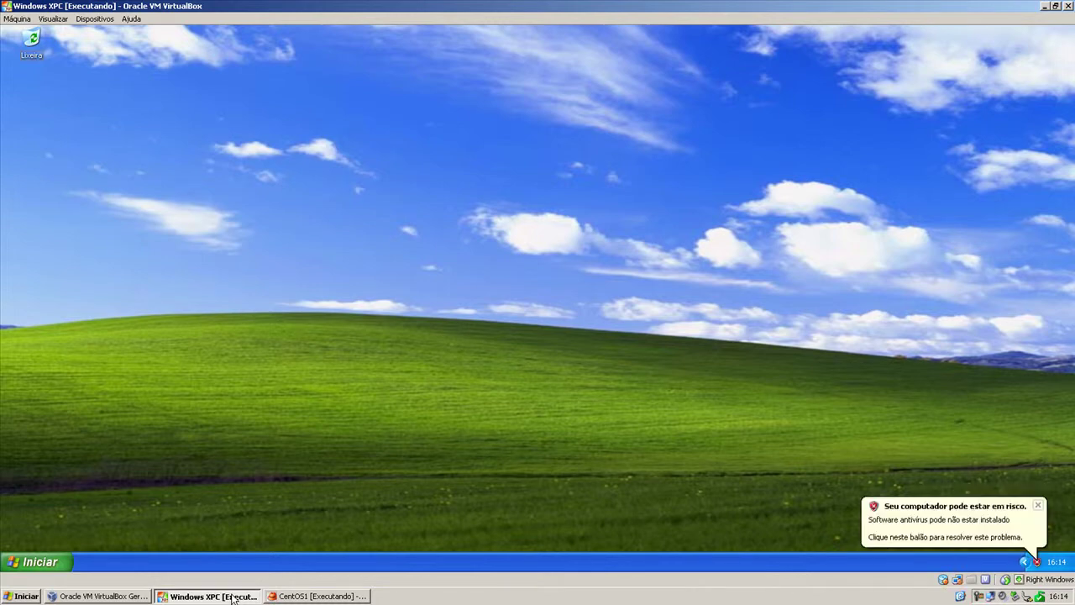
pyautogui.click(316, 595)
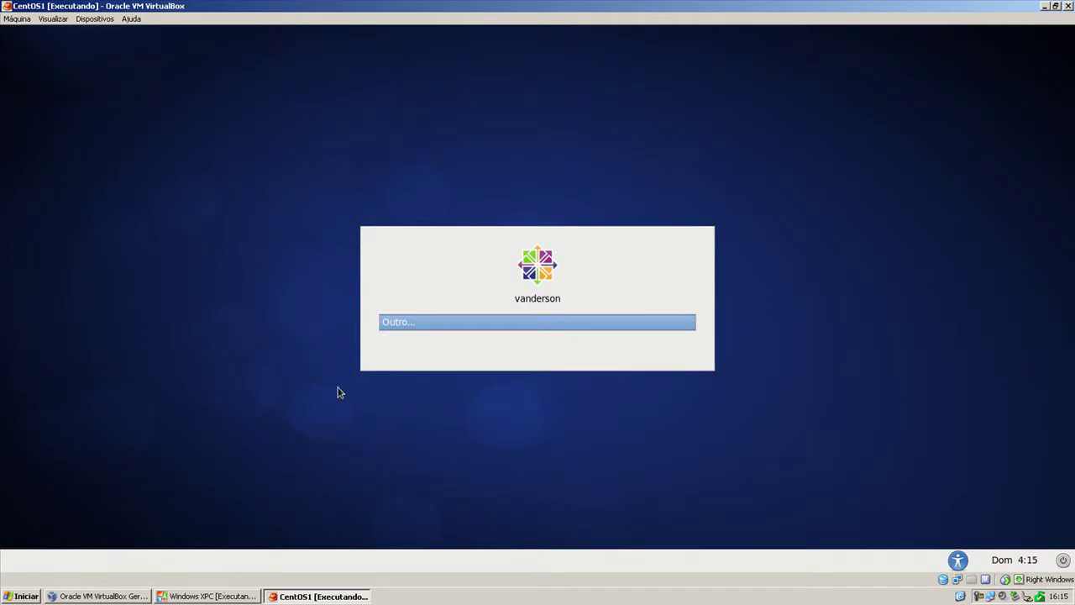
# Log in to CentOS1 as 'root' via Outro... with the root password, and close the warning
pyautogui.click(415, 323)
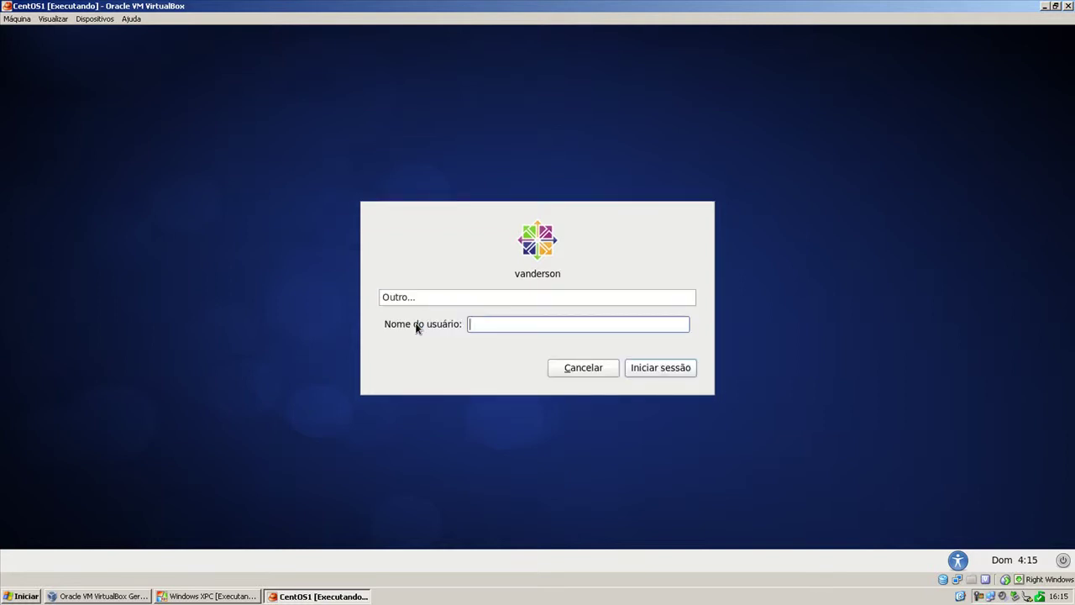
pyautogui.write('root')
pyautogui.press('Return')
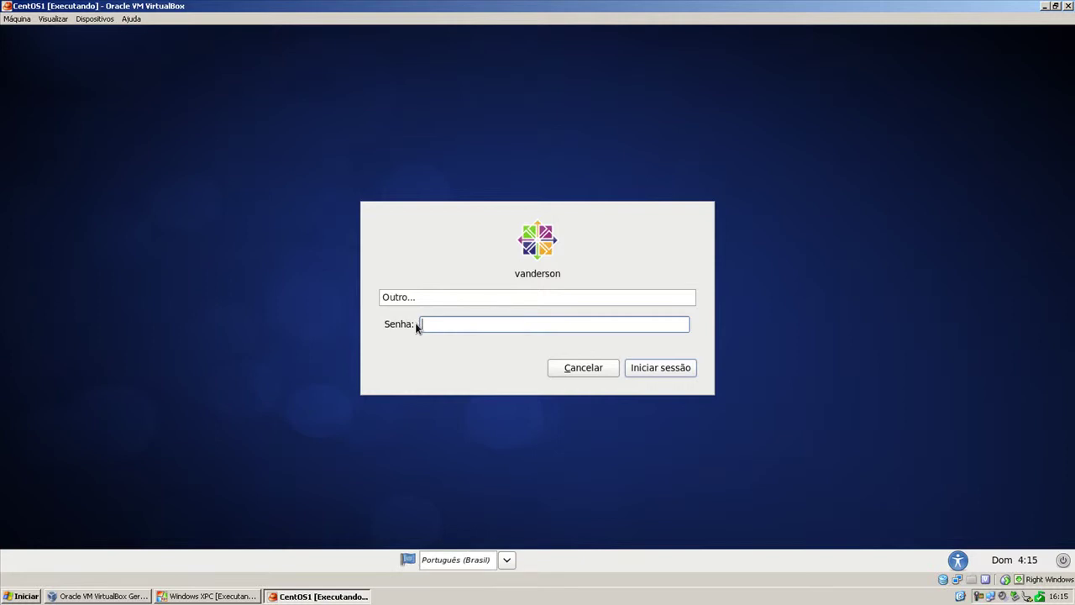
pyautogui.write('*******')
pyautogui.press('Return')
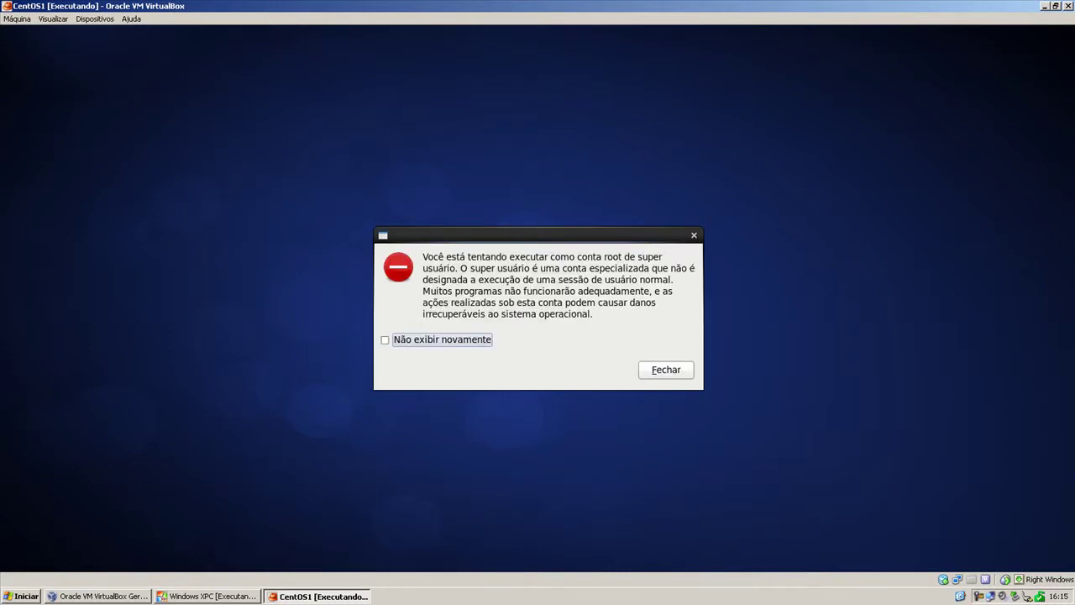
pyautogui.click(654, 370)
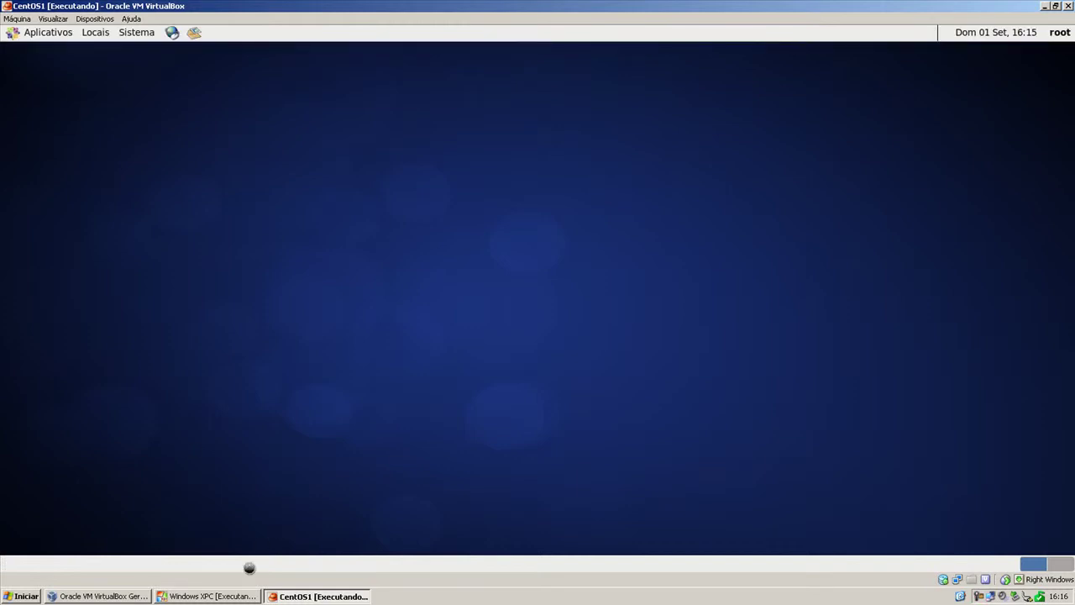
# Launch a Terminal from Aplicativos > Sistema in CentOS1 and maximise it
pyautogui.click(30, 35)
pyautogui.moveTo(51, 71)
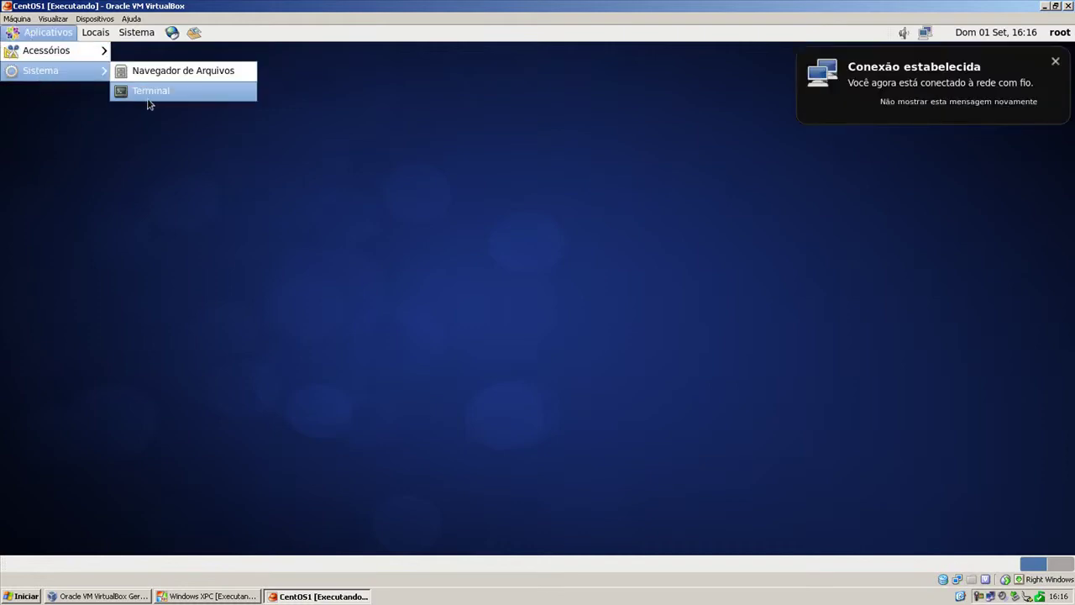
pyautogui.click(147, 93)
pyautogui.click(512, 120)
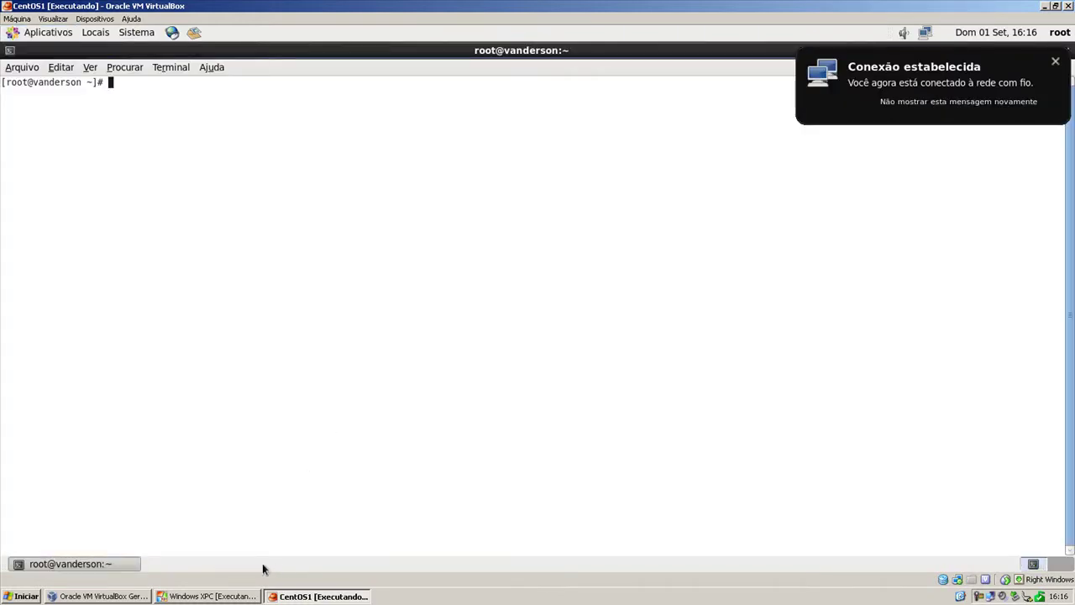
# Open 'PDC com SAMBA e CentOS.txt' from the host Start menu, then return to the terminal
pyautogui.click(296, 598)
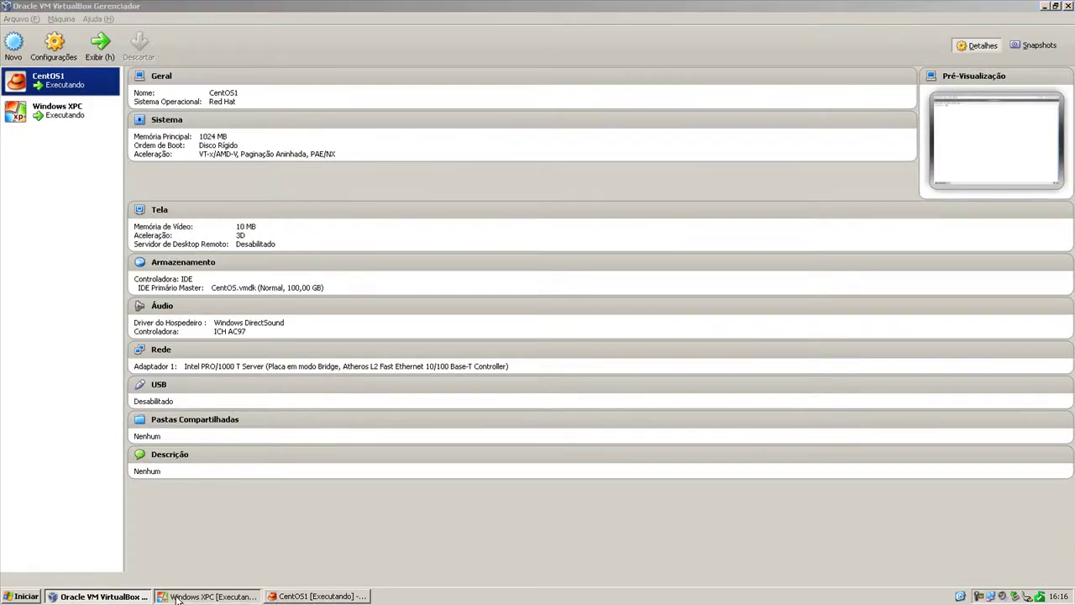
pyautogui.click(210, 596)
pyautogui.click(99, 596)
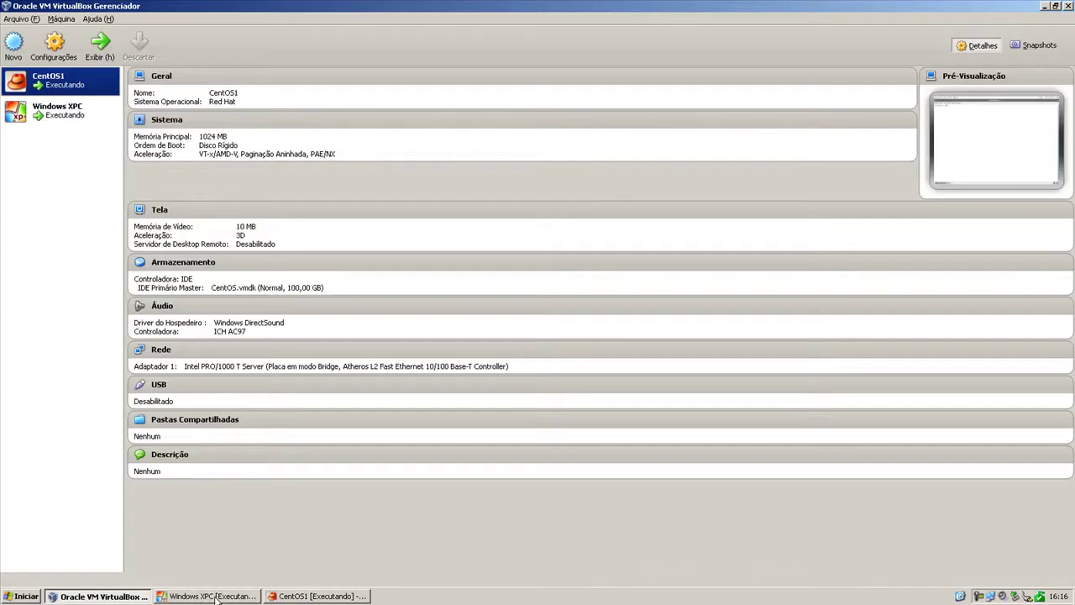
pyautogui.click(99, 597)
pyautogui.click(21, 596)
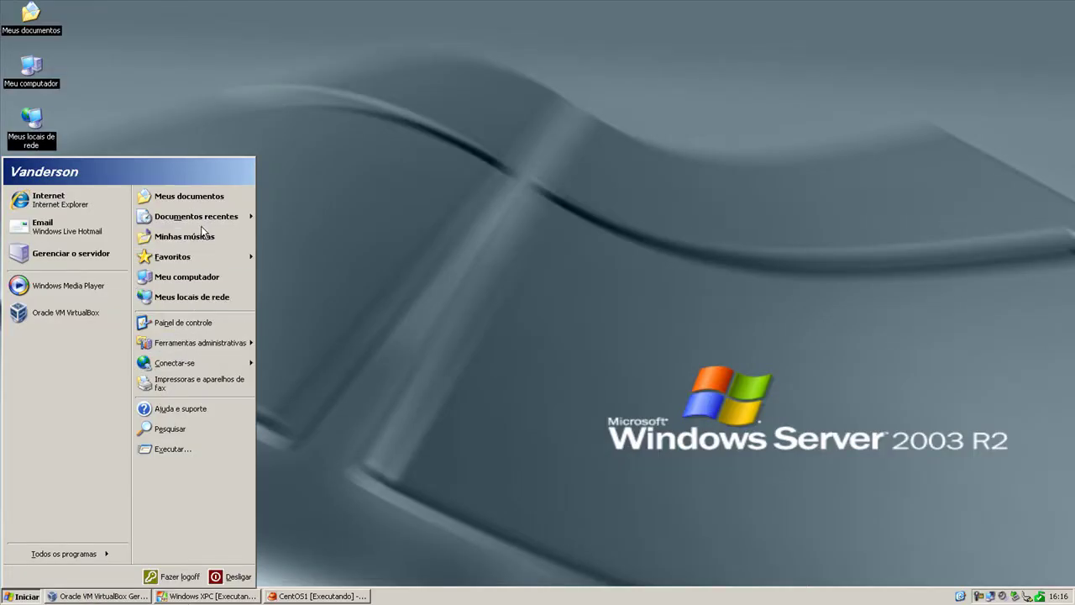
pyautogui.moveTo(216, 220)
pyautogui.click(369, 268)
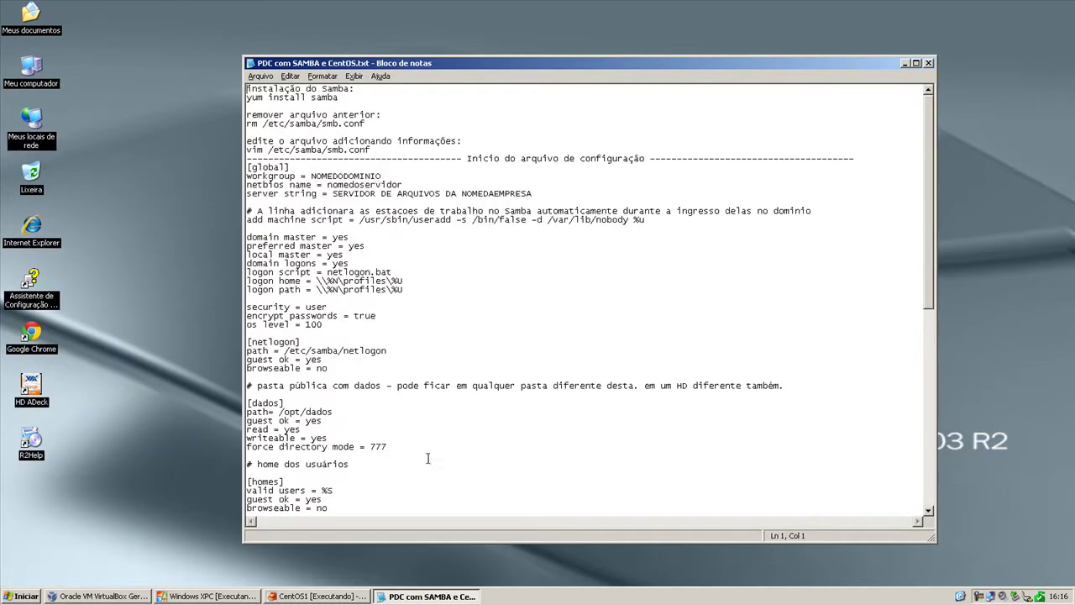
pyautogui.hotkey('alt', 'Tab')
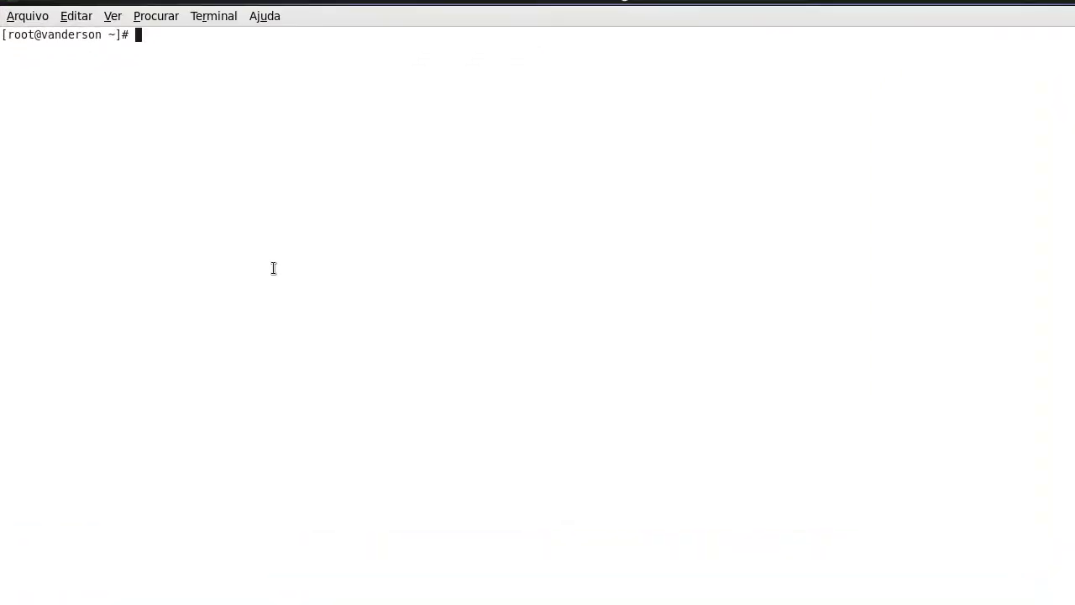
# Change into /etc/selinux/ and list its files
pyautogui.write('cd /etc/sel')
pyautogui.press('Tab')
pyautogui.press('Return')
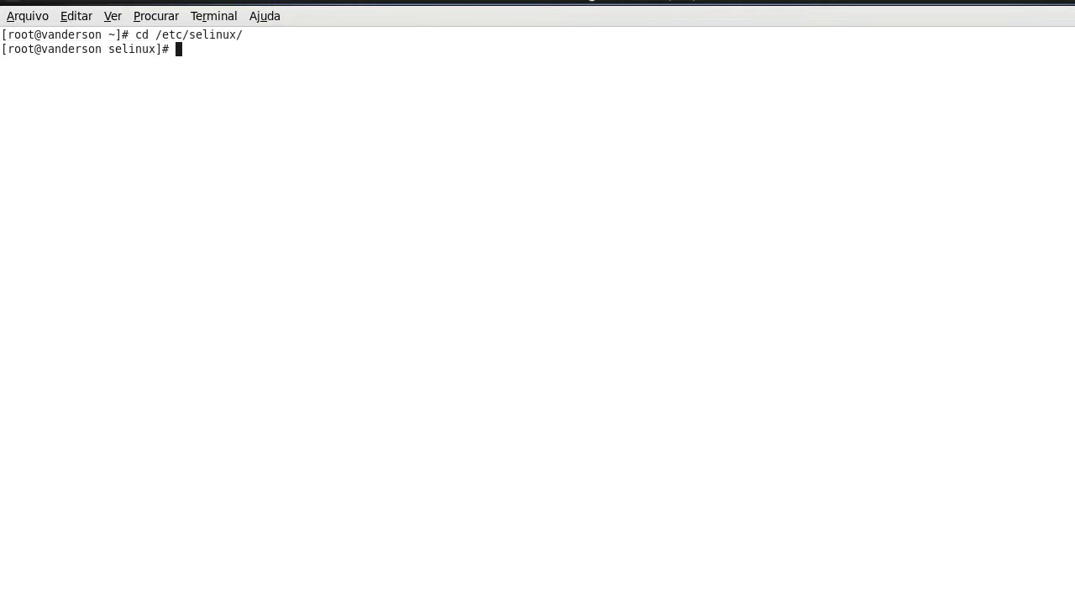
pyautogui.write('ls')
pyautogui.press('Return')
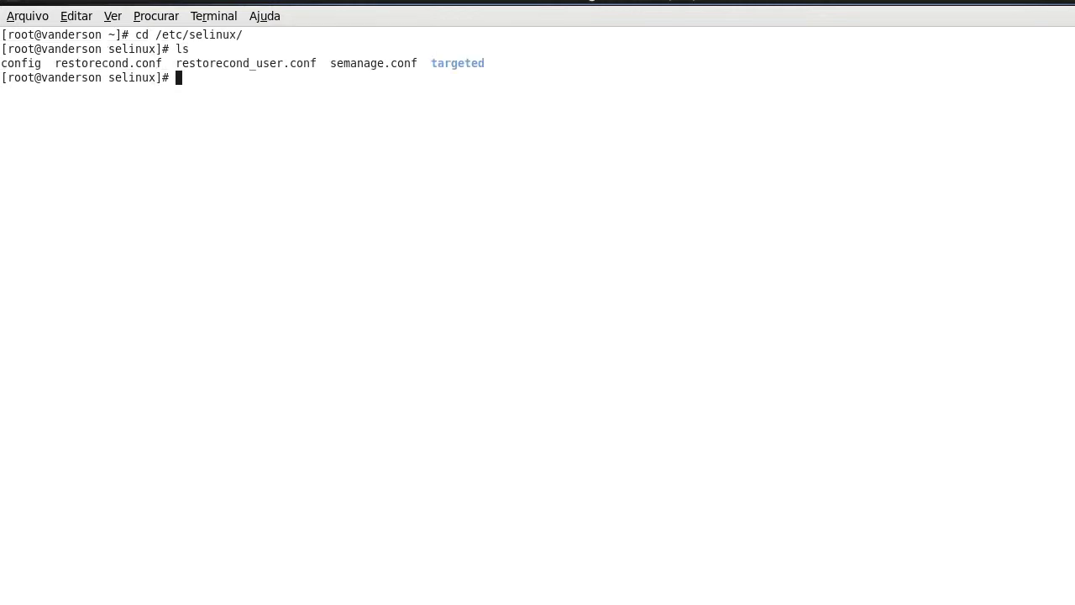
pyautogui.press('Return')
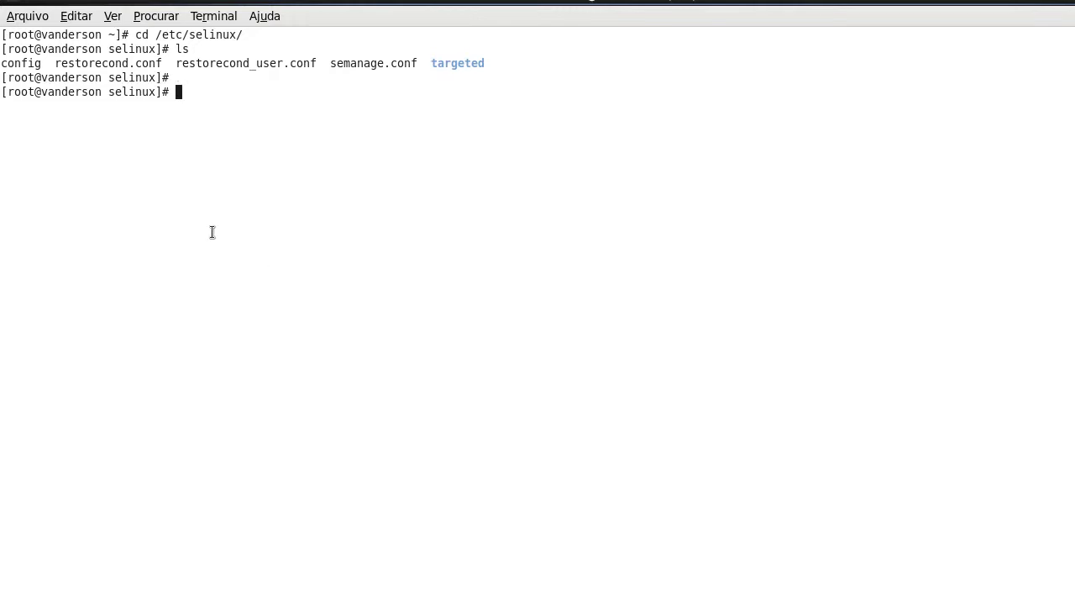
pyautogui.doubleClick(29, 63)
pyautogui.click(264, 302)
# Open the config file with vim in insert mode
pyautogui.write('vim co')
pyautogui.press('Tab')
pyautogui.press('Return')
pyautogui.press('i')
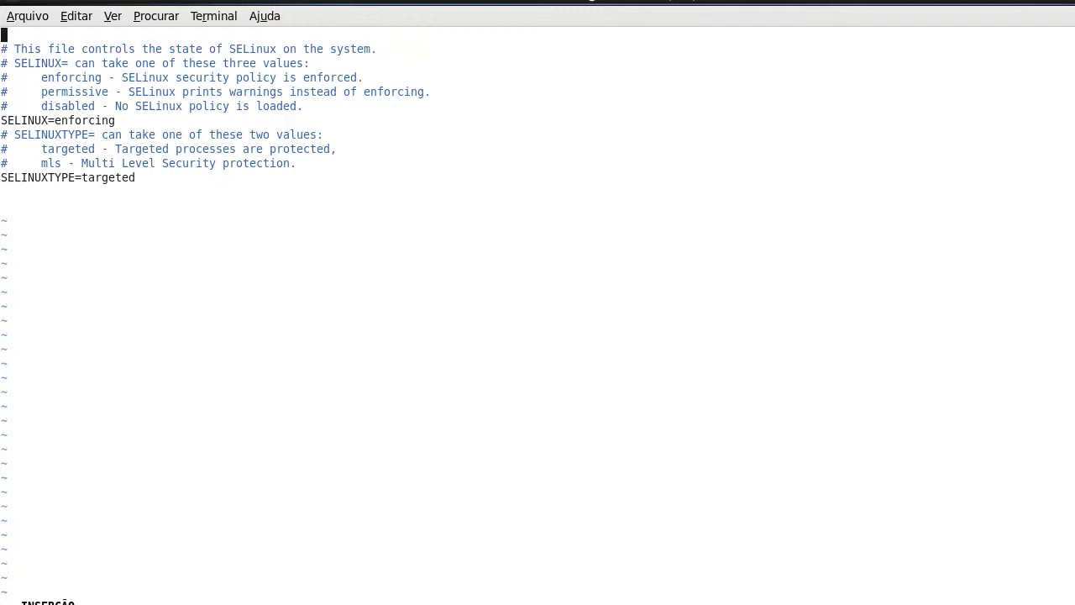
# Replace 'enforcing' with 'permissive' on the SELINUX= line, copying the word from the comments
pyautogui.press('Right')
pyautogui.press('Down')
pyautogui.press('Down')
pyautogui.press('Down')
pyautogui.press('Down')
pyautogui.press('Down')
pyautogui.press('Down')
pyautogui.press('Right')
pyautogui.press('Right')
pyautogui.press('Right')
pyautogui.press('Right')
pyautogui.press('Right')
pyautogui.press('Right')
pyautogui.press('Right')
pyautogui.press('Right')
pyautogui.press('Right')
pyautogui.press('Right')
pyautogui.press('Right')
pyautogui.press('Right')
pyautogui.press('Right')
pyautogui.press('Right')
pyautogui.press('Right')
pyautogui.press('Right')
pyautogui.press('BackSpace')
pyautogui.press('BackSpace')
pyautogui.press('BackSpace')
pyautogui.press('BackSpace')
pyautogui.press('BackSpace')
pyautogui.press('BackSpace')
pyautogui.press('BackSpace')
pyautogui.press('BackSpace')
pyautogui.press('BackSpace')
pyautogui.doubleClick(75, 91)
pyautogui.rightClick(74, 88)
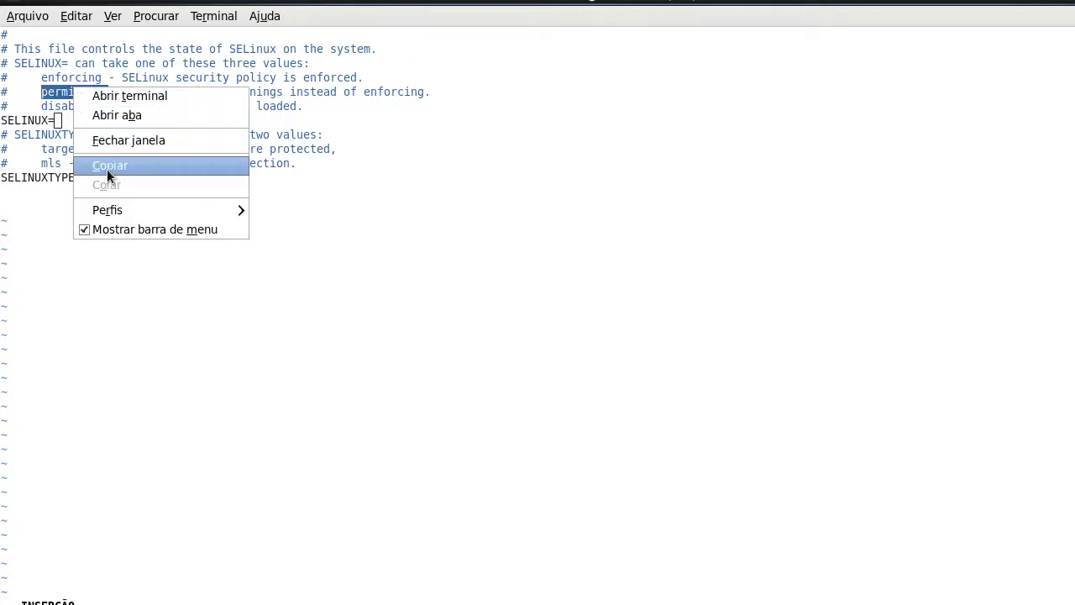
pyautogui.click(107, 167)
pyautogui.rightClick(207, 128)
pyautogui.click(239, 231)
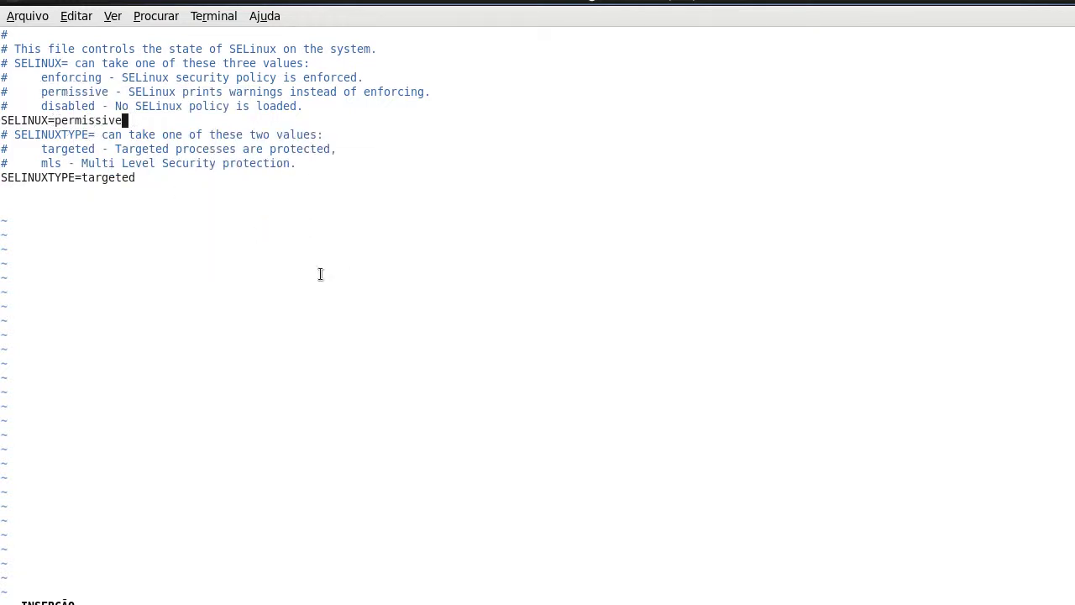
# Tidy the end of the file, adding a '#', then save and quit vim with :wq
pyautogui.press('Down')
pyautogui.press('Down')
pyautogui.press('Down')
pyautogui.press('Down')
pyautogui.press('Down')
pyautogui.press('Down')
pyautogui.press('BackSpace')
pyautogui.write('#')
pyautogui.press('Escape')
pyautogui.write(':wq')
pyautogui.press('Return')
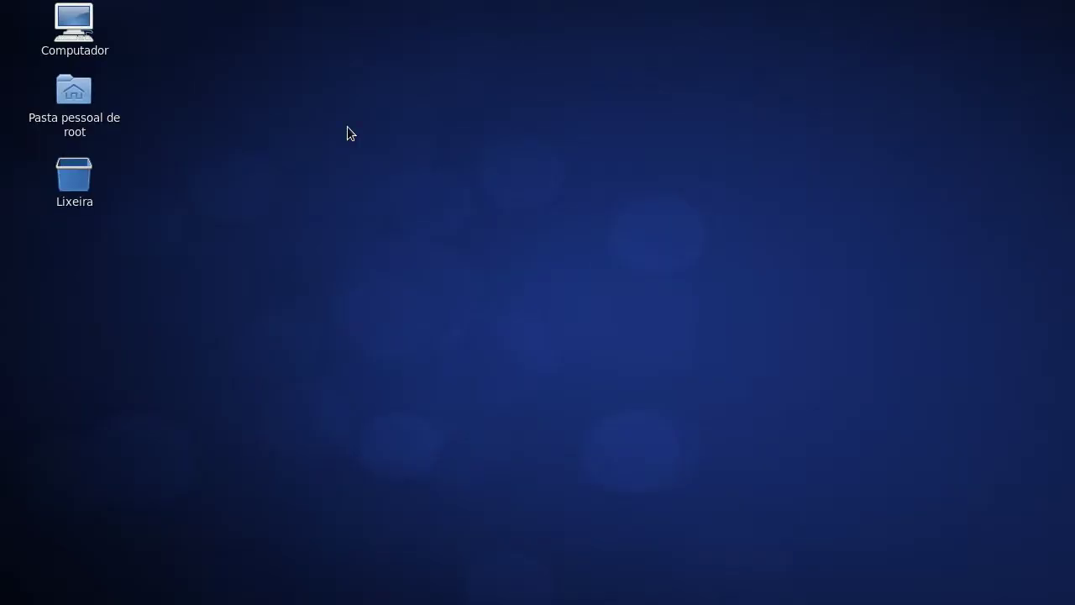
# Restart CentOS1 via Sistema > Desligar... > Reiniciar, then switch the guest to full screen
pyautogui.click(173, 4)
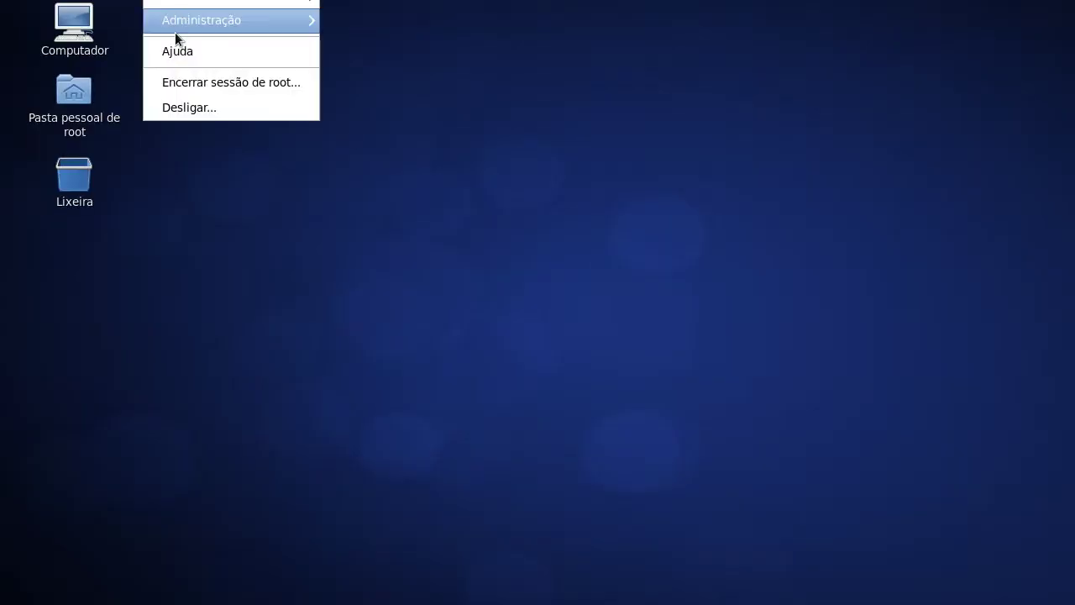
pyautogui.click(178, 108)
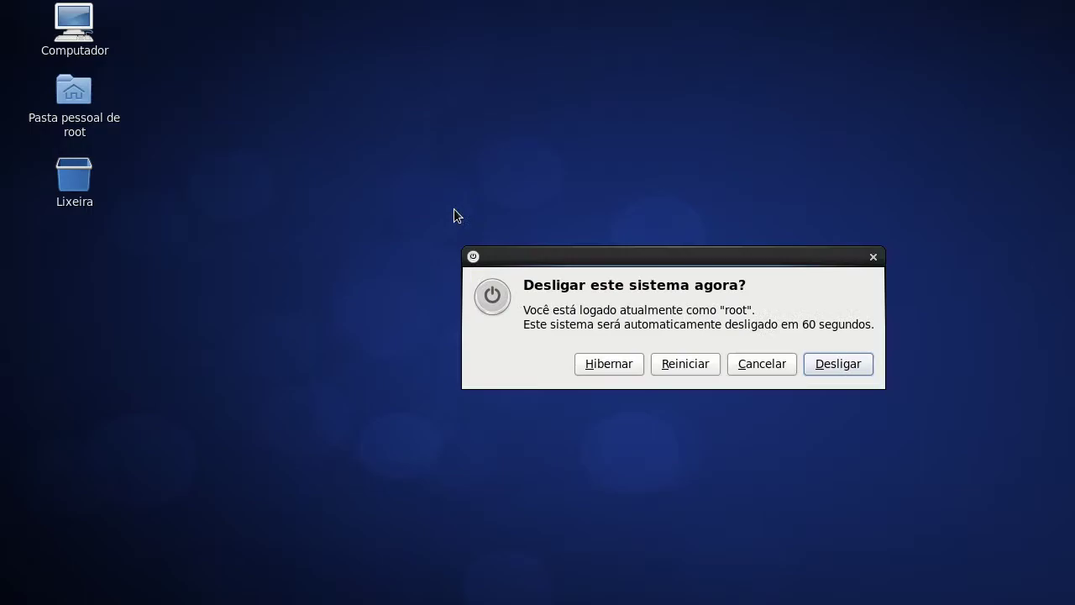
pyautogui.click(684, 366)
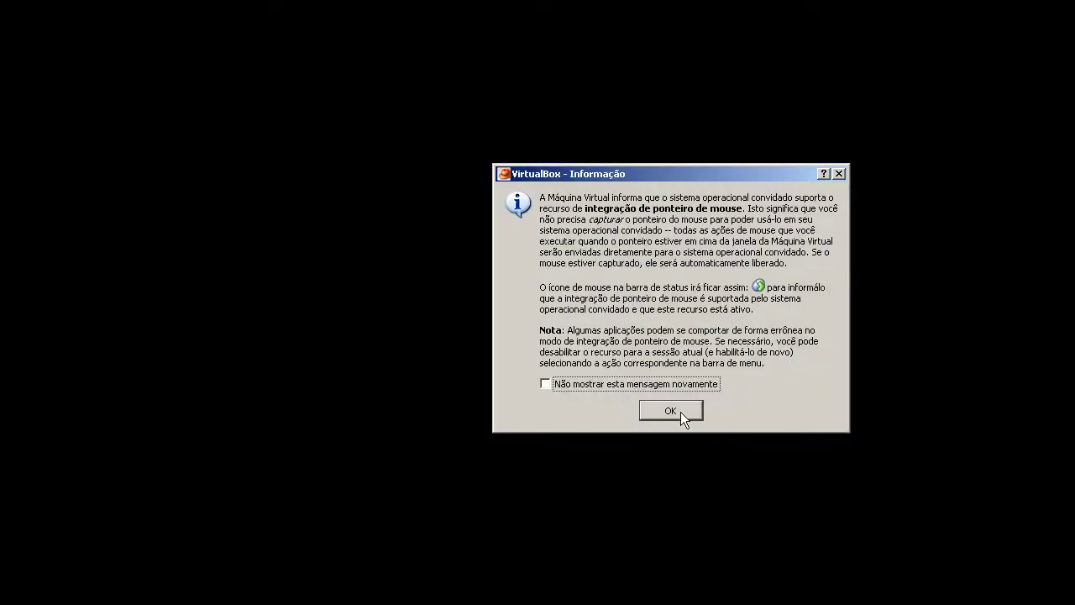
pyautogui.click(681, 412)
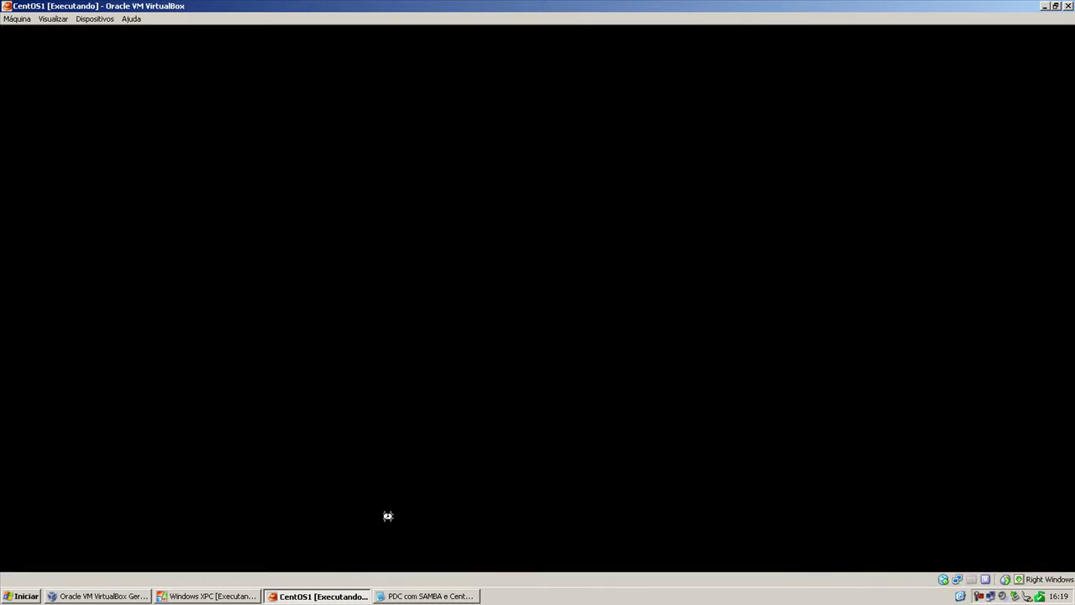
pyautogui.press('super+f')
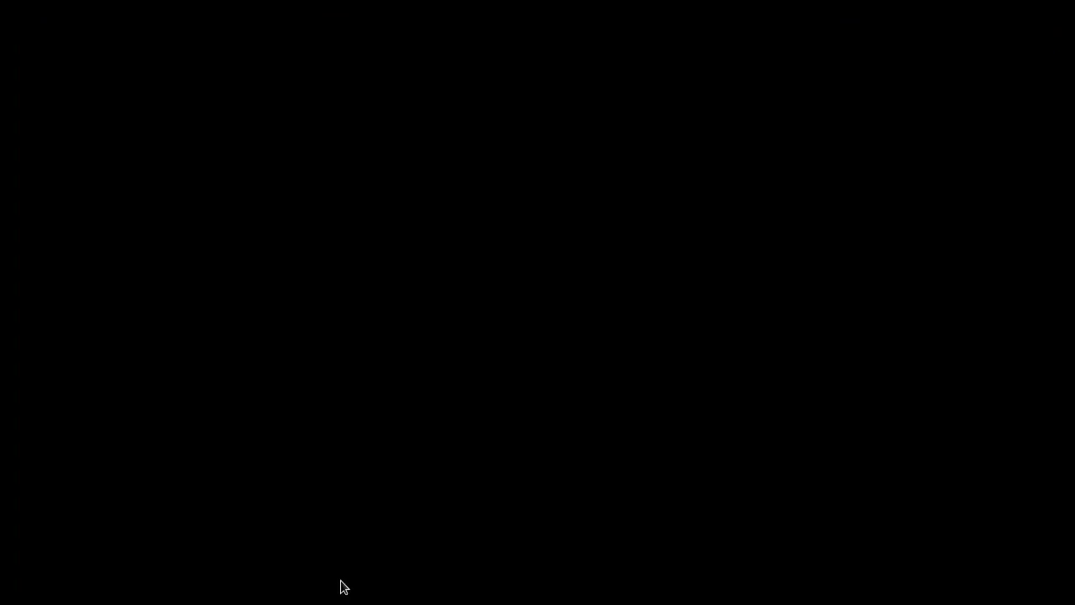
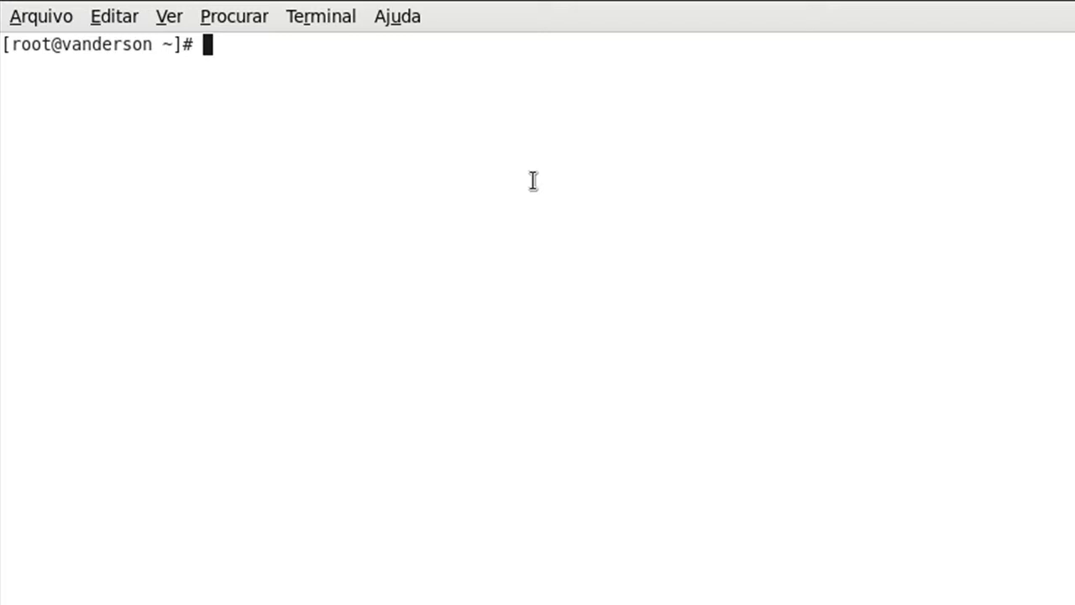
# Copy 'yum install samba' from the notes, paste it into the terminal and run it
pyautogui.hotkey('alt', 'Tab')
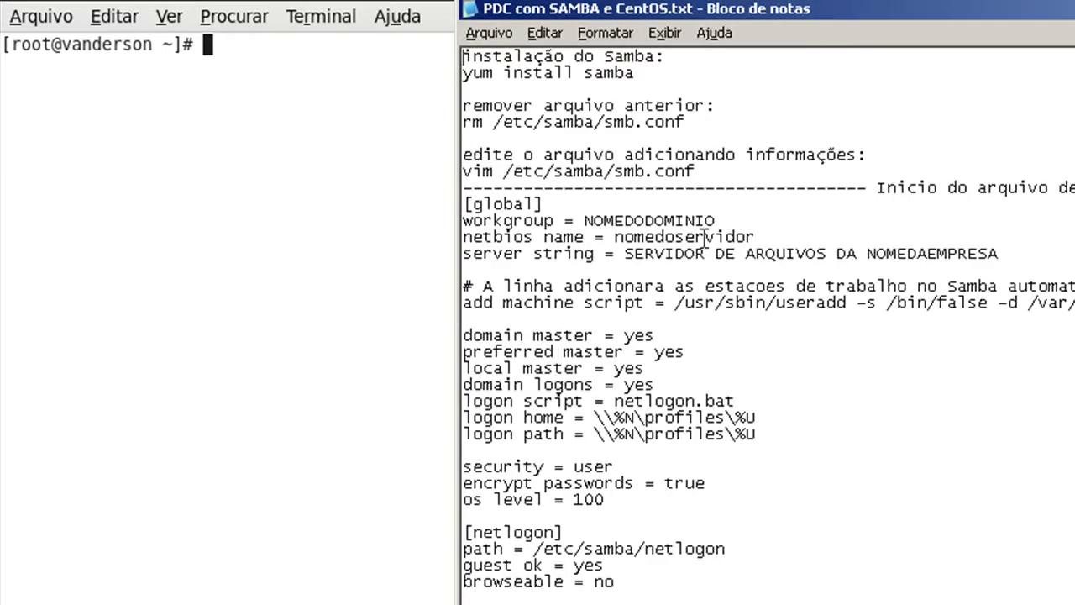
pyautogui.moveTo(635, 73); pyautogui.dragTo(440, 67)
pyautogui.hotkey('ctrl', 'c')
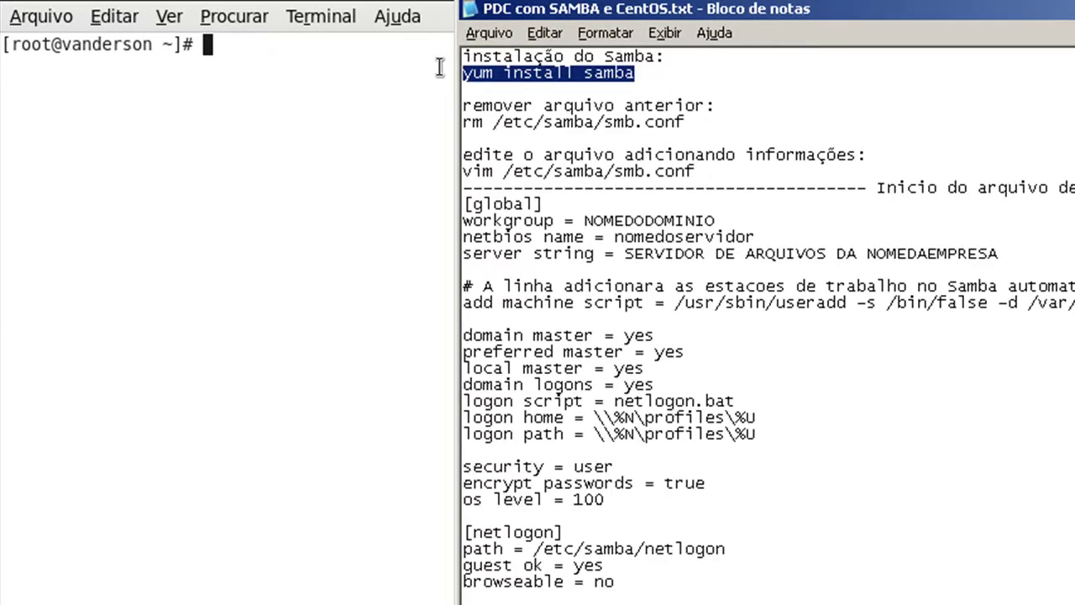
pyautogui.click(415, 105)
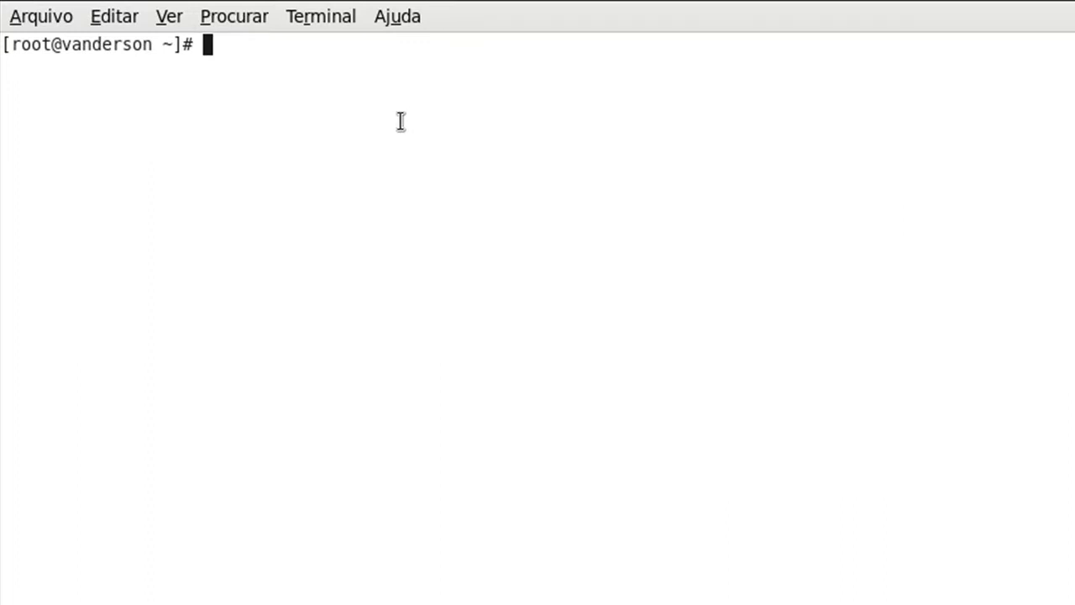
pyautogui.rightClick(426, 118)
pyautogui.click(471, 265)
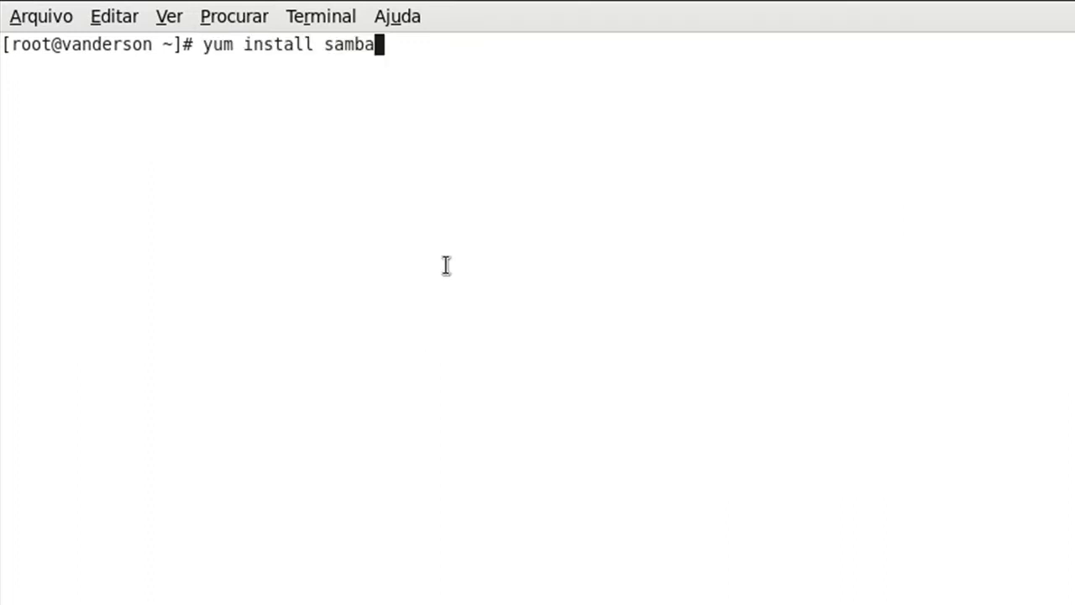
pyautogui.press('Return')
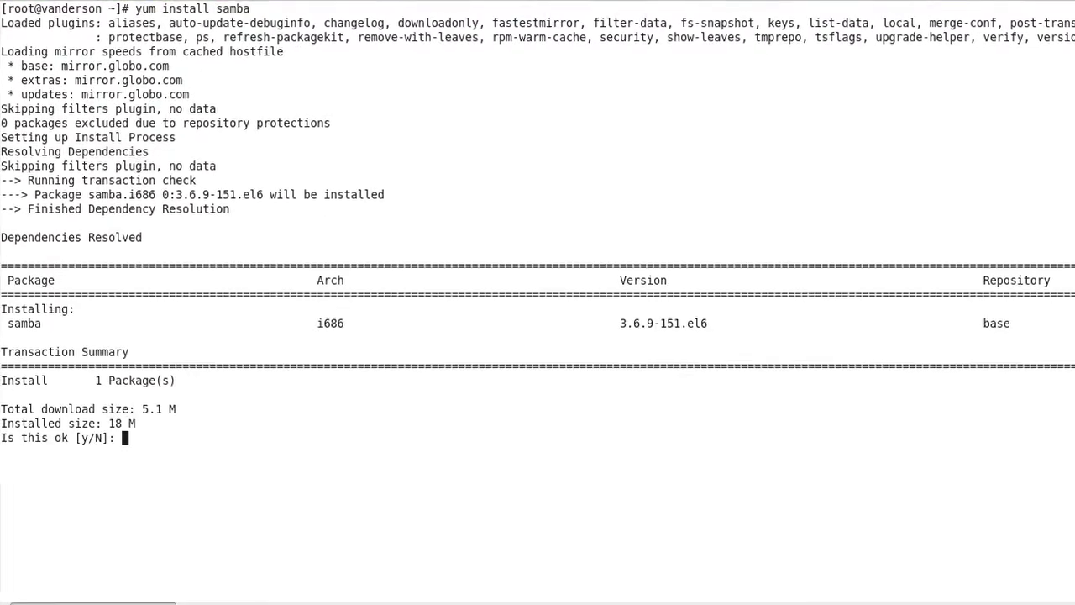
# Answer y so yum installs the samba 3.6.9-151.el6 package
pyautogui.write('y')
pyautogui.press('Return')
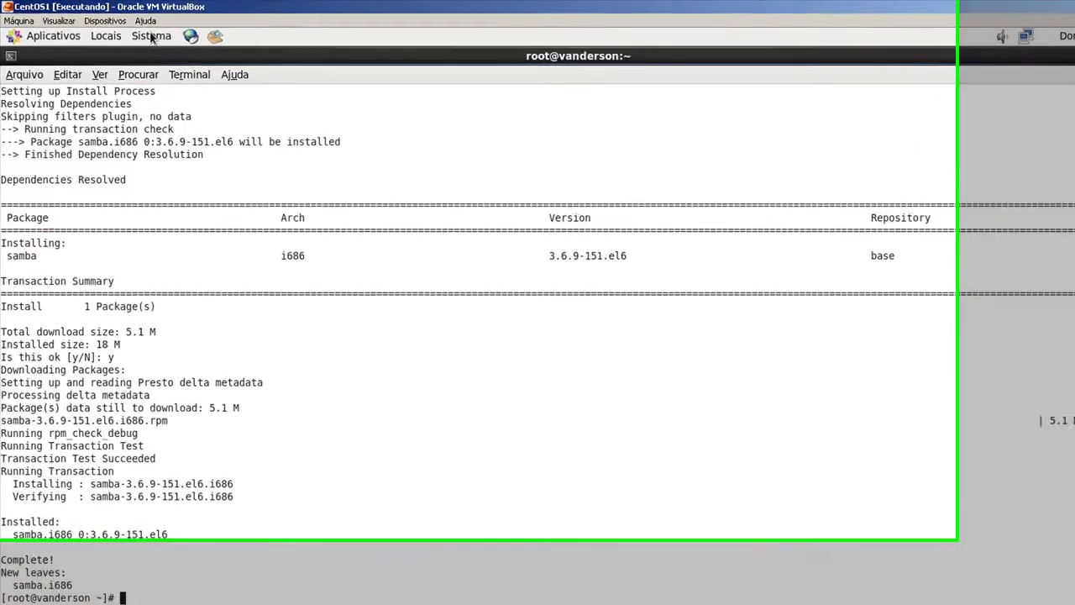
# Launch the Serviços configuration tool from Sistema > Administração and maximize its window
pyautogui.click(137, 33)
pyautogui.moveTo(176, 99)
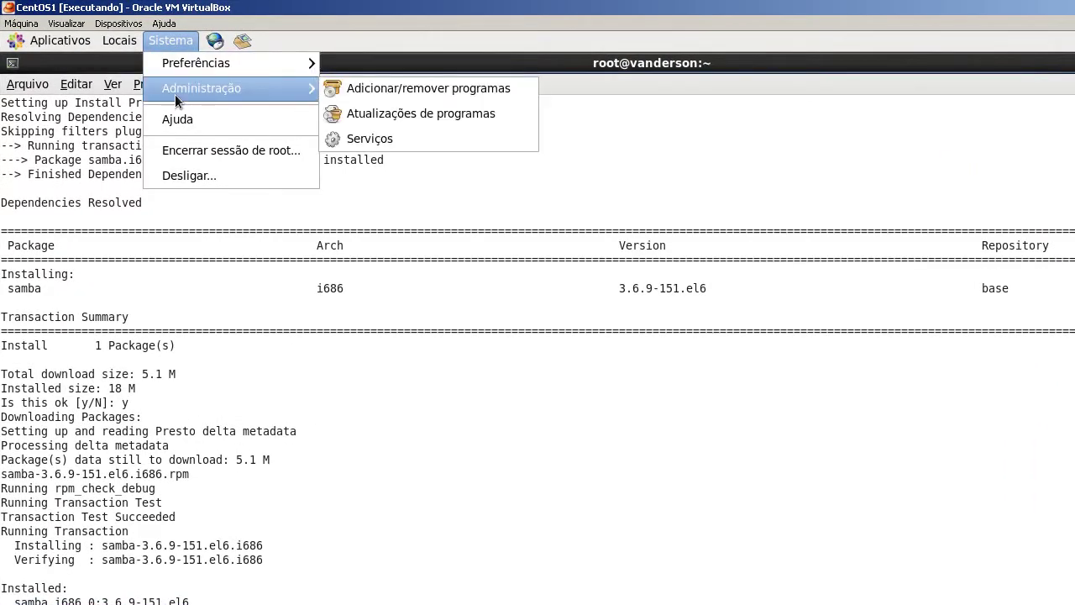
pyautogui.click(369, 142)
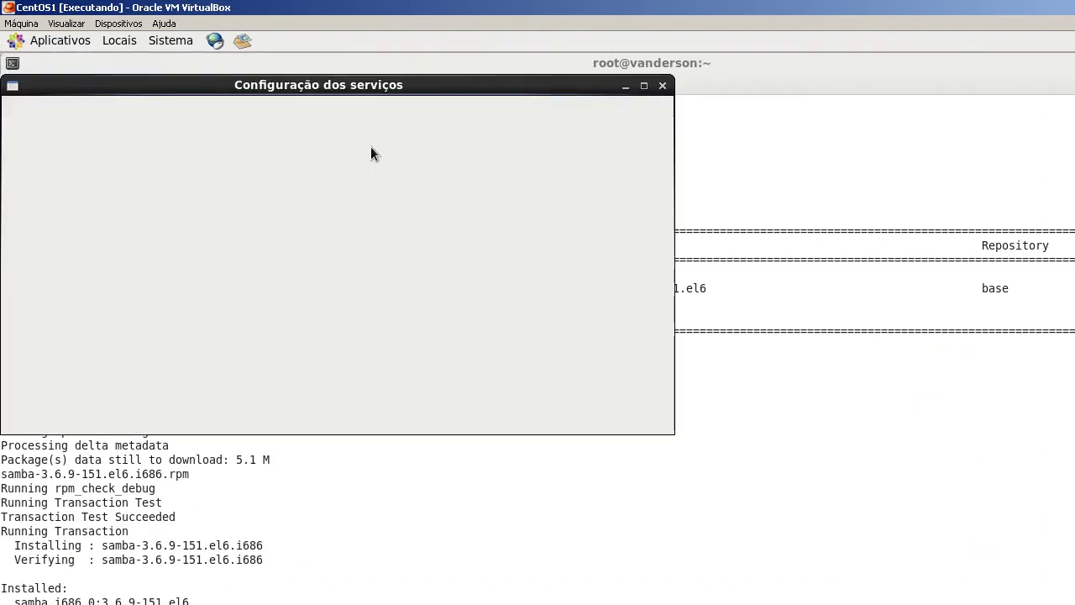
pyautogui.click(643, 85)
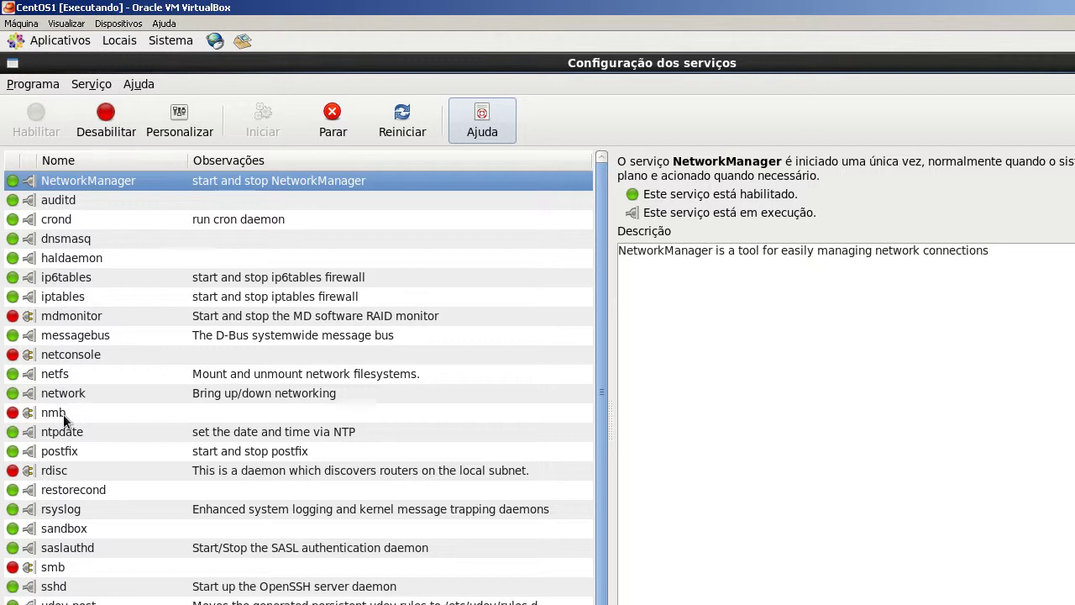
# Enable the nmb and smb services so they start with the system
pyautogui.click(64, 413)
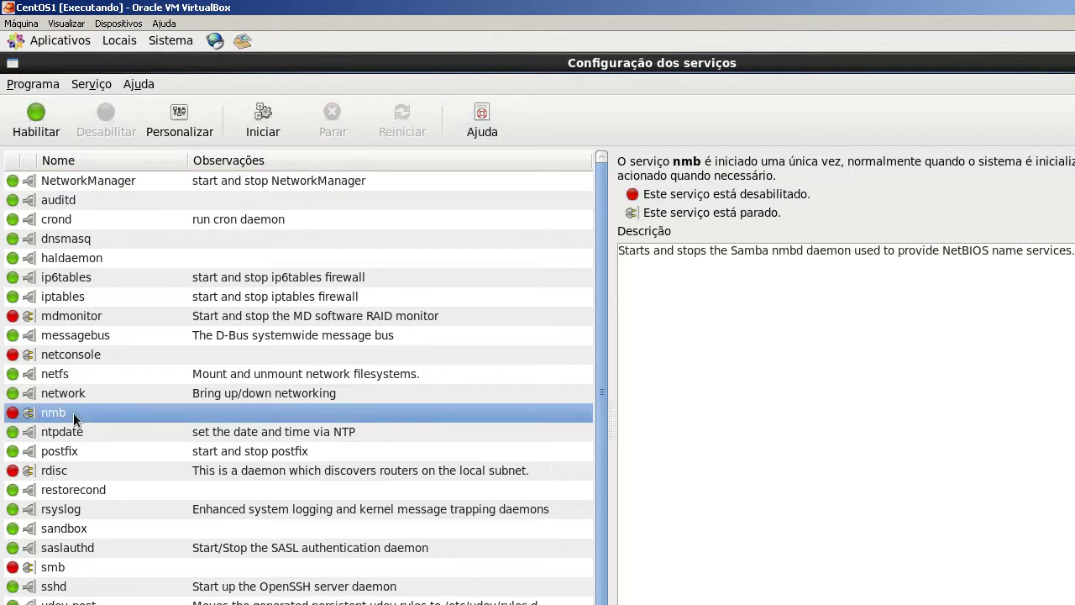
pyautogui.click(35, 135)
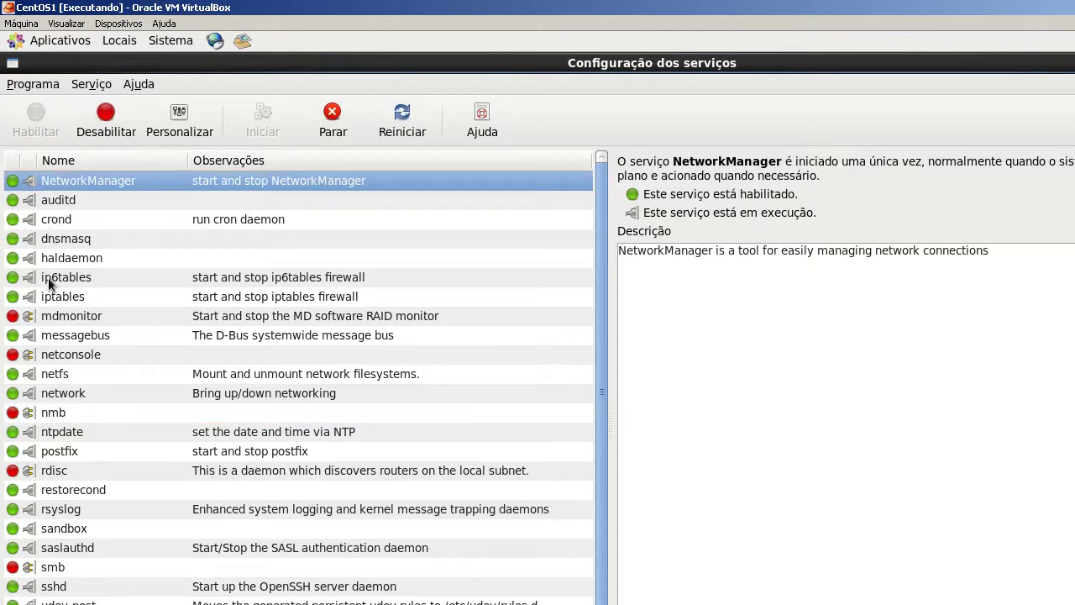
pyautogui.click(63, 411)
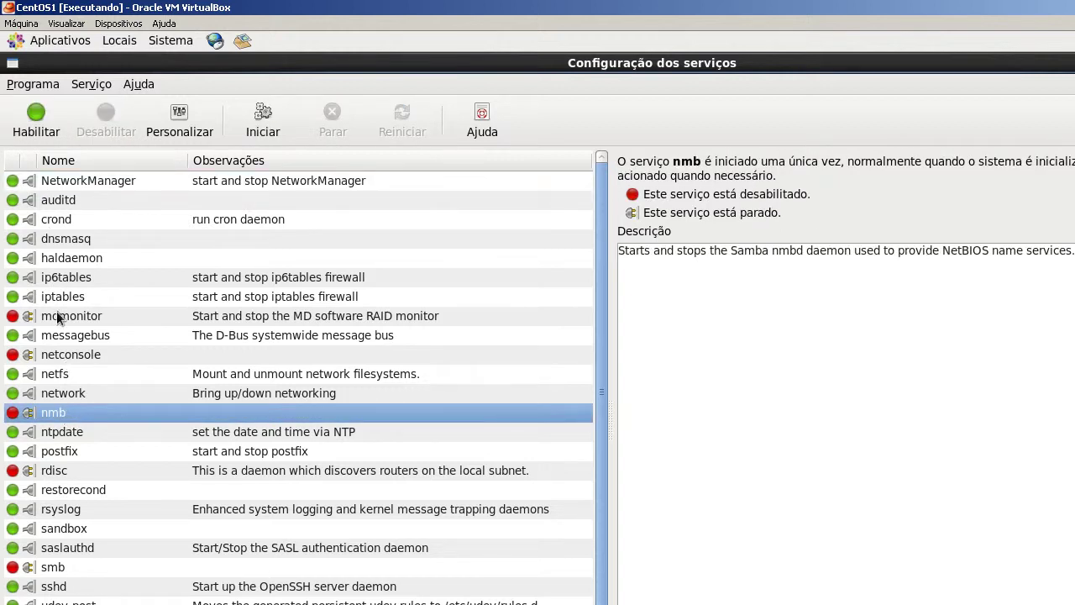
pyautogui.click(32, 123)
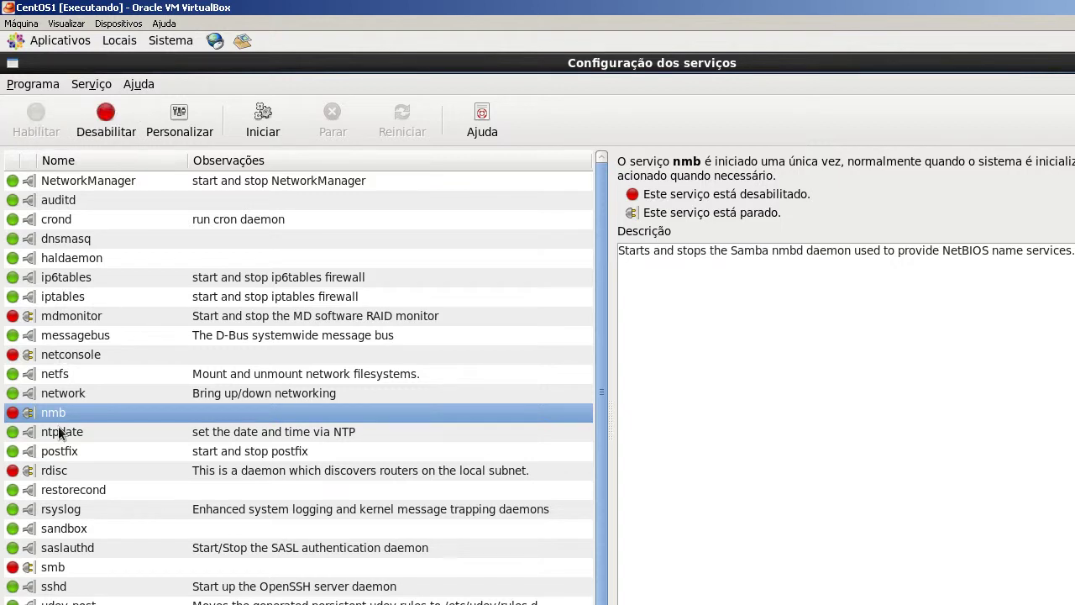
pyautogui.click(72, 567)
pyautogui.click(35, 121)
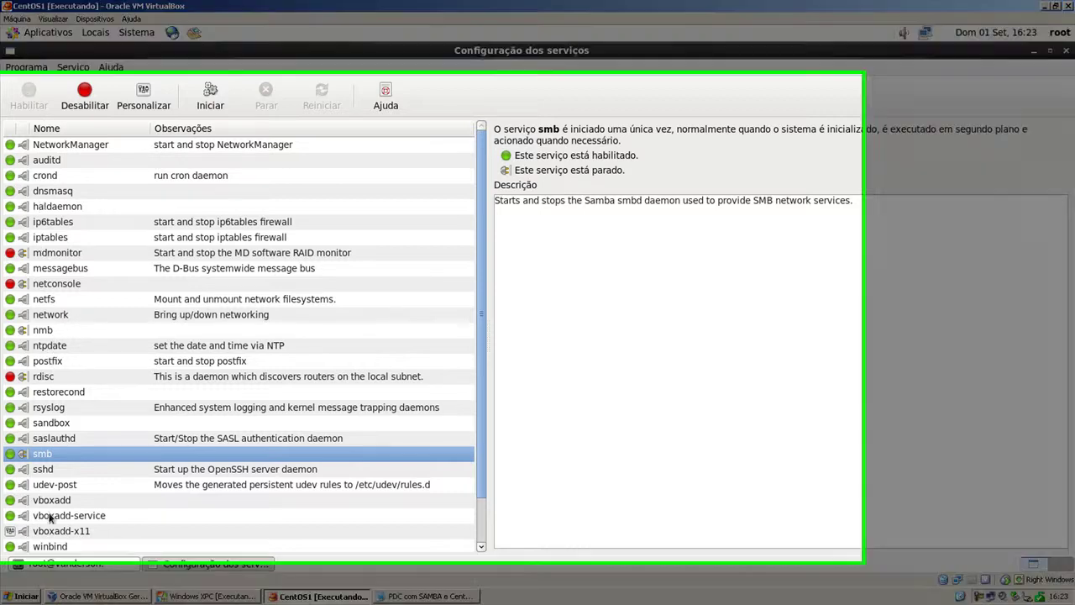
pyautogui.click(52, 531)
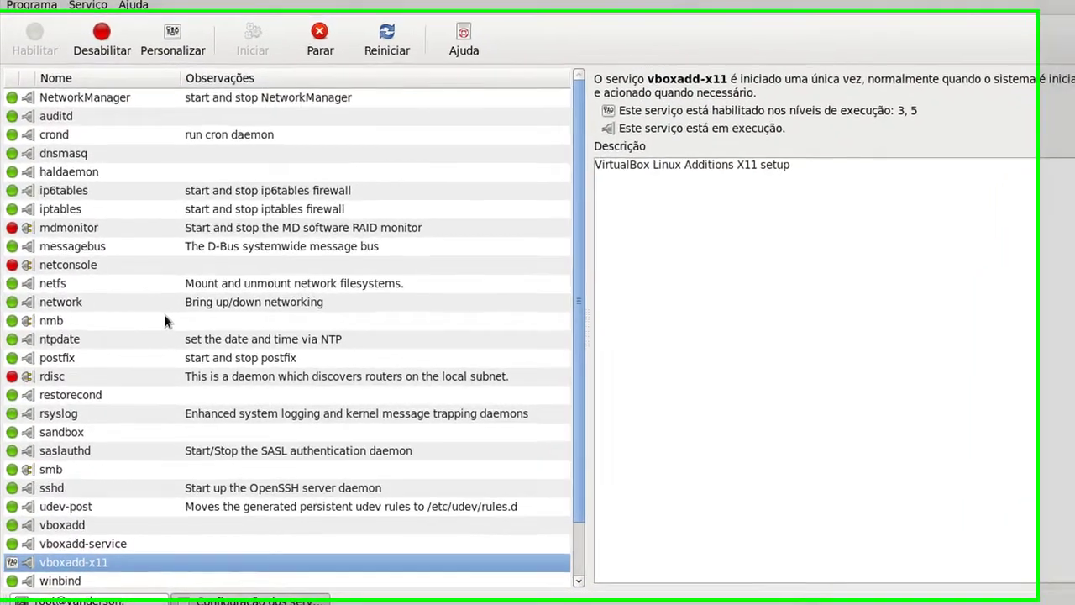
pyautogui.scroll(-1, 152, 323)
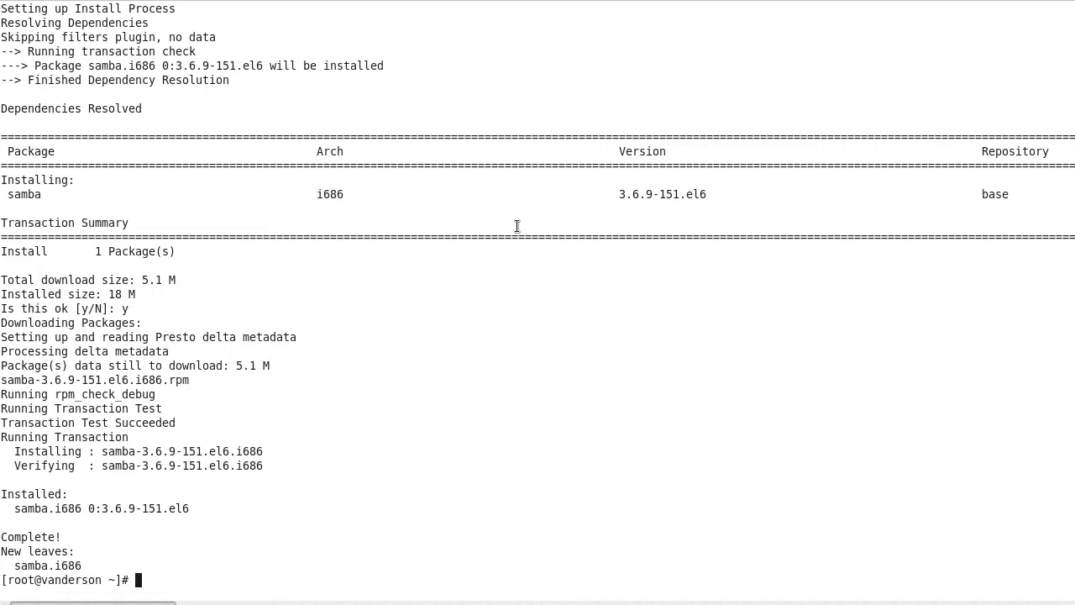
# Paste and run the command removing the old /etc/samba/smb.conf
pyautogui.write('cd')
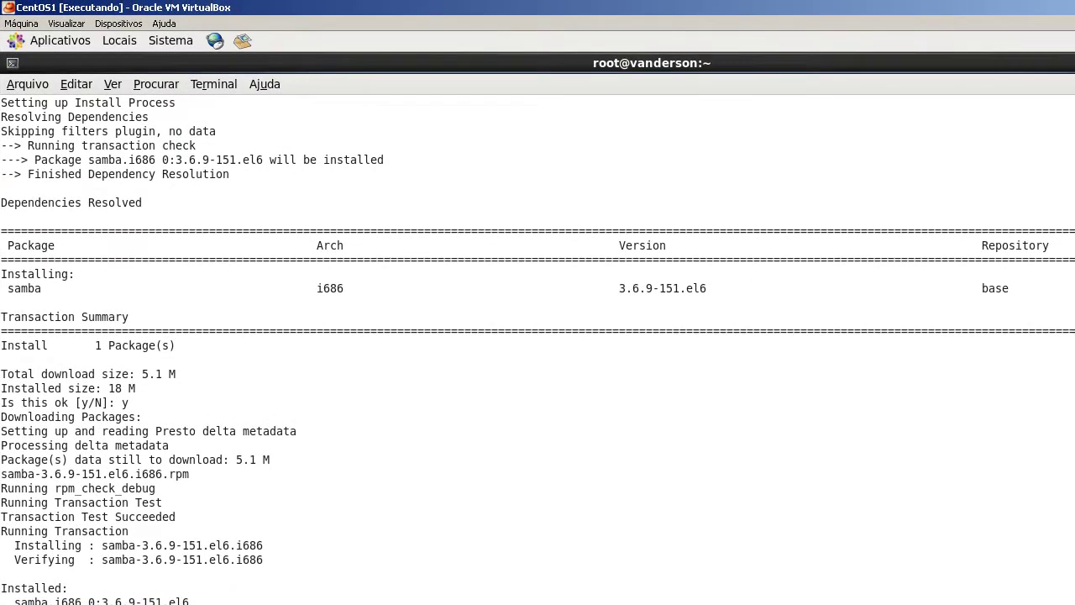
pyautogui.rightClick(471, 338)
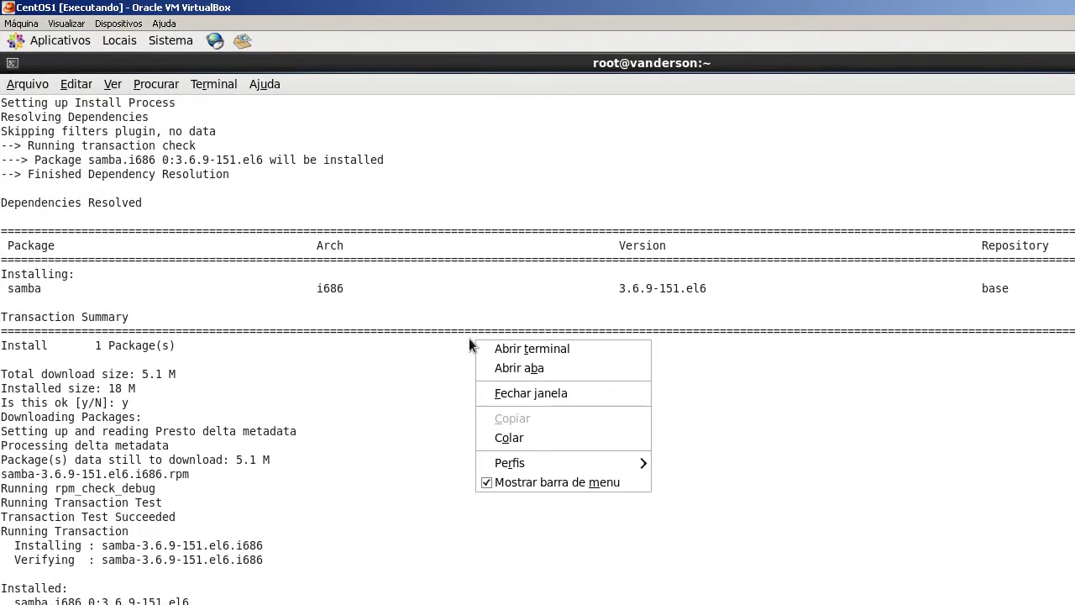
pyautogui.click(510, 433)
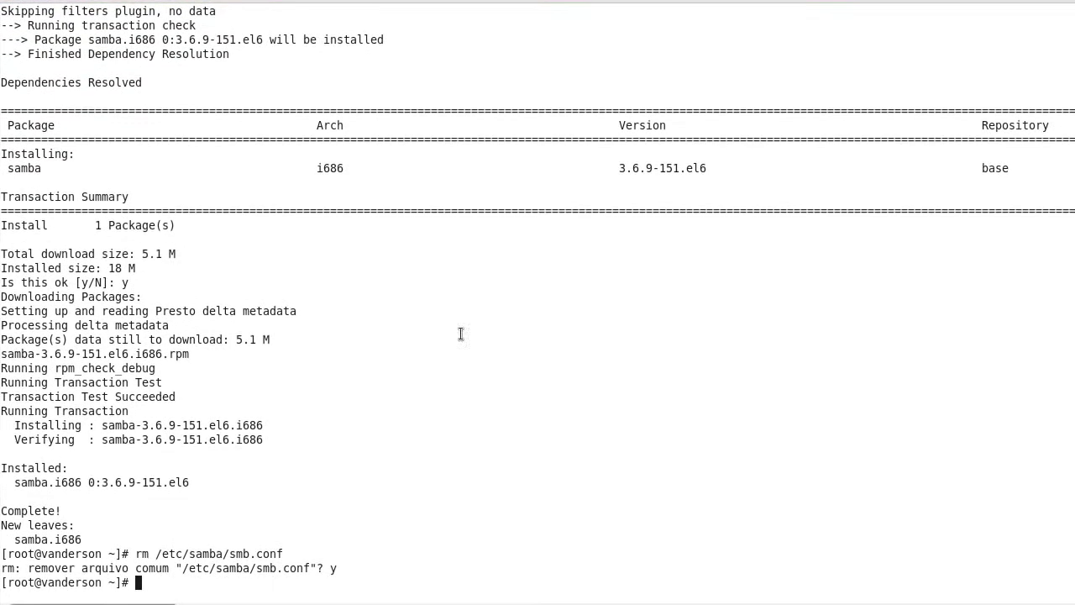
# Copy 'vim /etc/samba/smb.conf' from the notes and paste it at the terminal prompt
pyautogui.hotkey('alt', 'Tab')
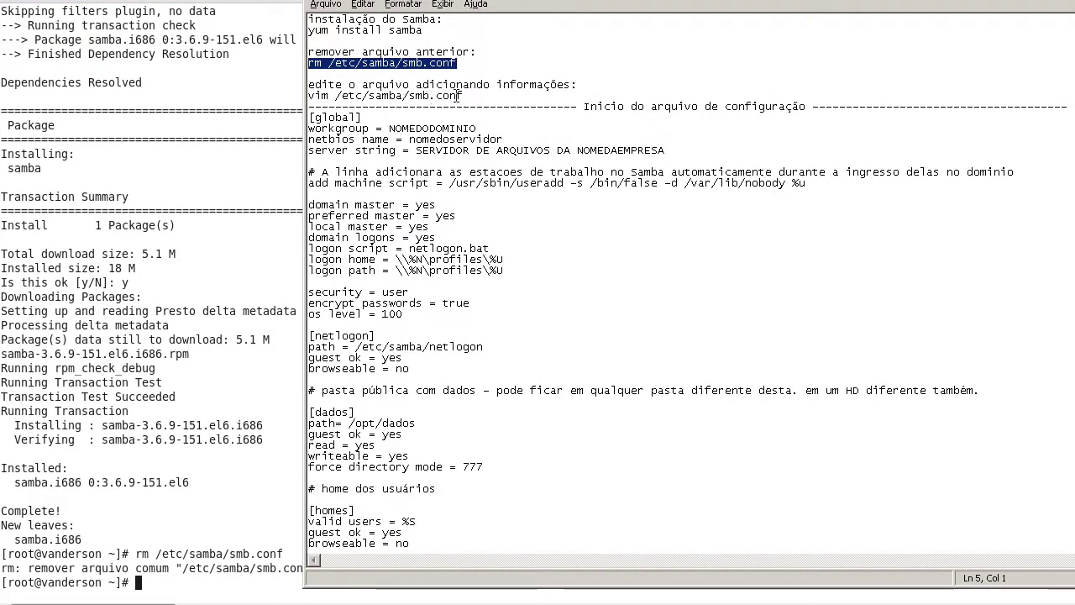
pyautogui.moveTo(462, 96); pyautogui.dragTo(271, 100)
pyautogui.hotkey('ctrl', 'c')
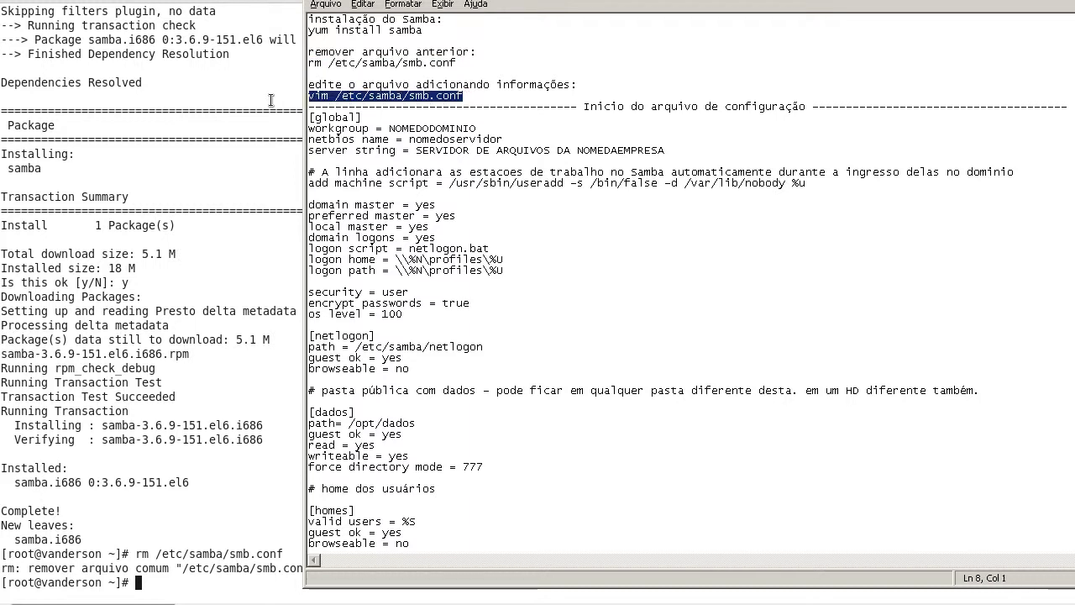
pyautogui.click(249, 137)
pyautogui.rightClick(385, 150)
pyautogui.click(437, 252)
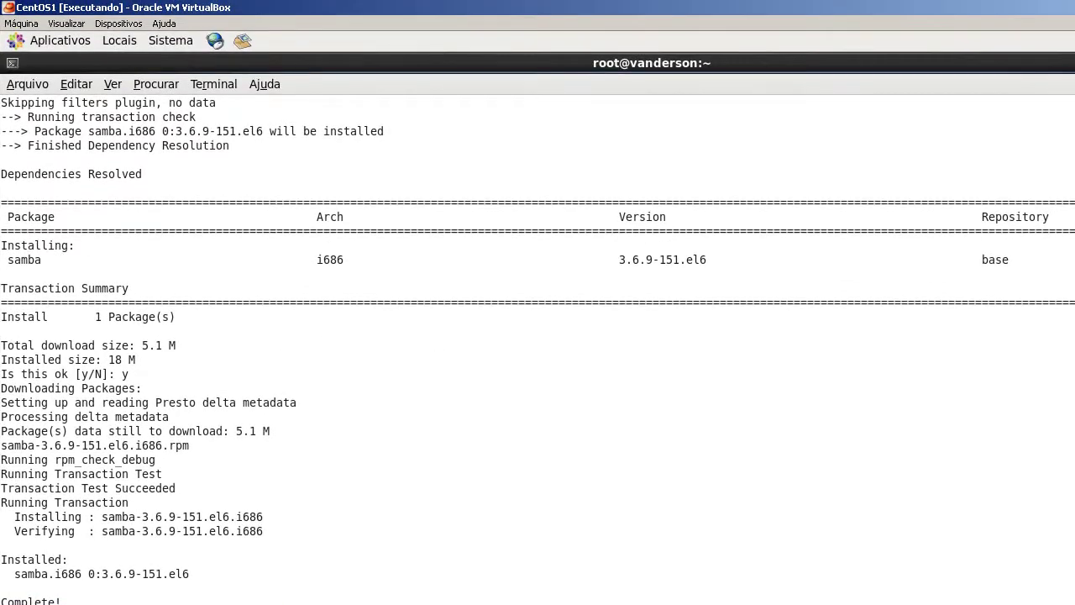
# Open the new smb.conf in vim insert mode and select the Samba configuration in the notes
pyautogui.press('Return')
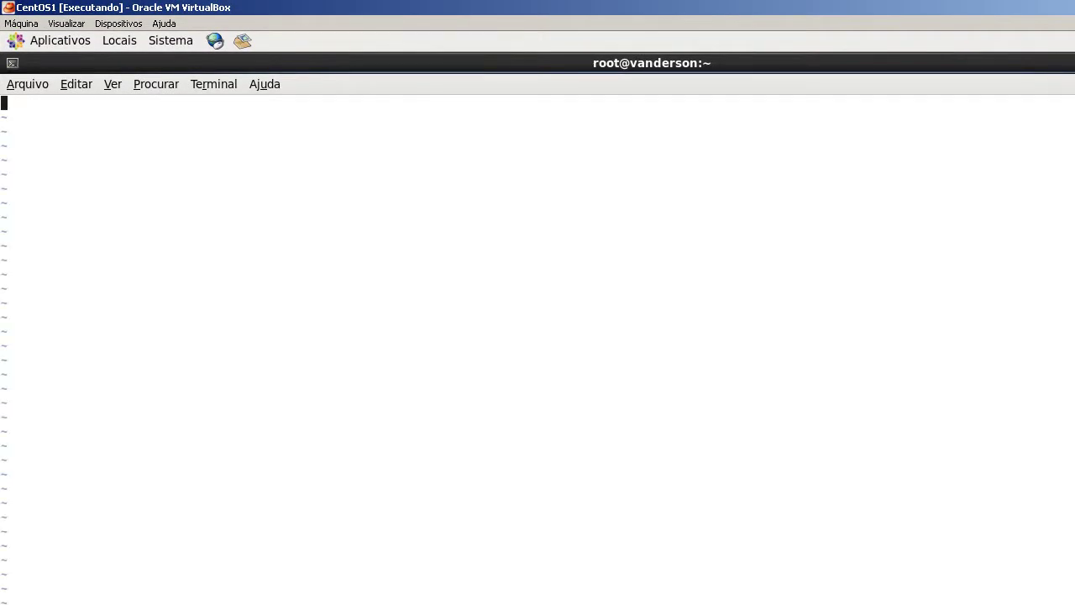
pyautogui.press('i')
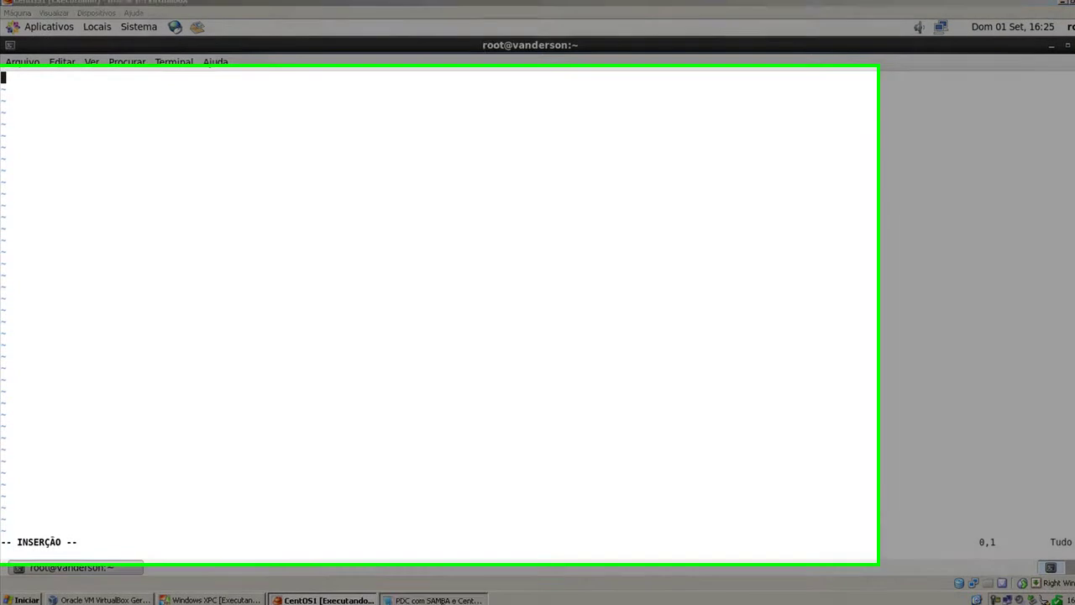
pyautogui.click(437, 600)
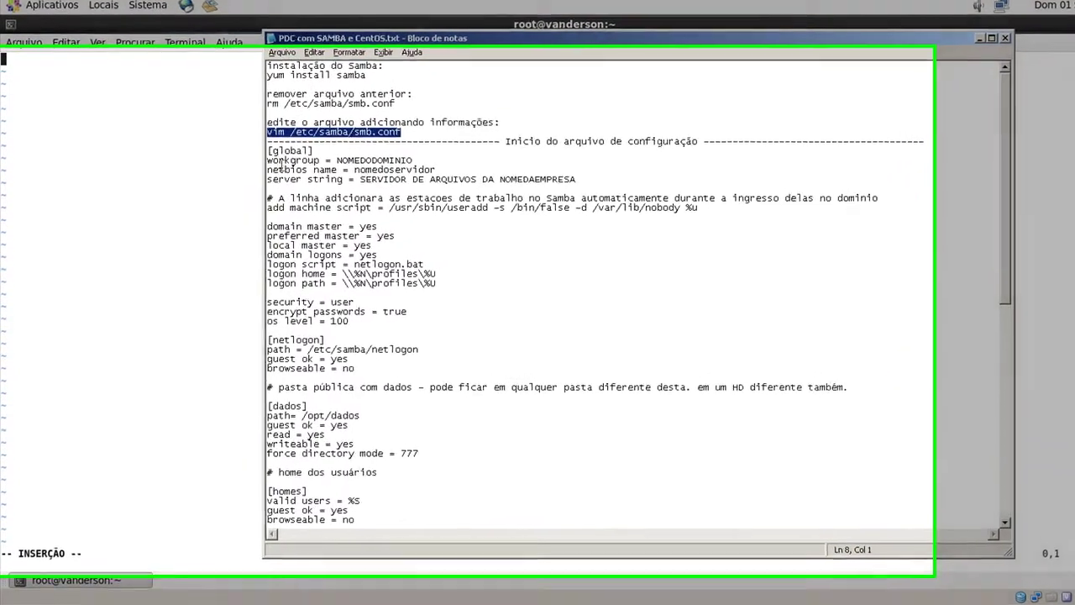
pyautogui.click(294, 131)
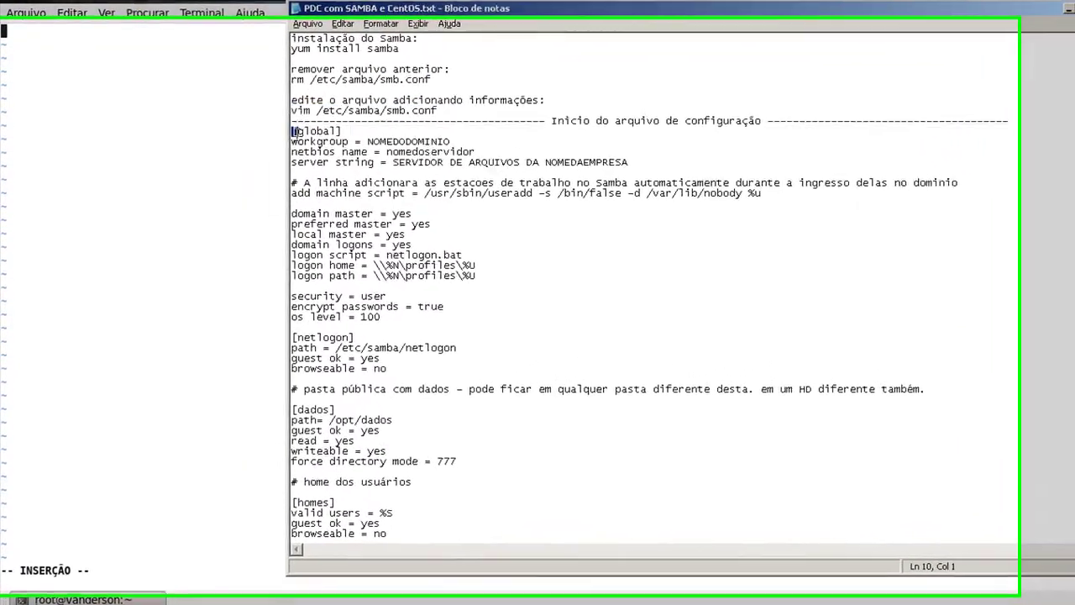
pyautogui.moveTo(294, 131); pyautogui.dragTo(485, 445)
pyautogui.scroll(-1, 404, 515)
pyautogui.scroll(-5, 427, 524)
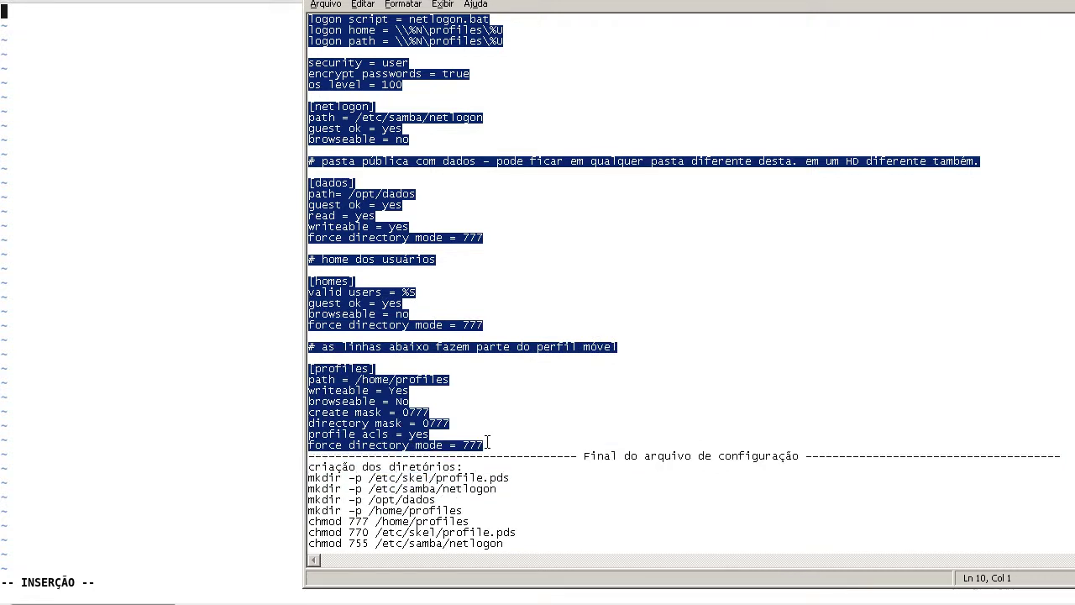
# Paste the [global]-to-[profiles] configuration into smb.conf and return to the top
pyautogui.click(178, 231)
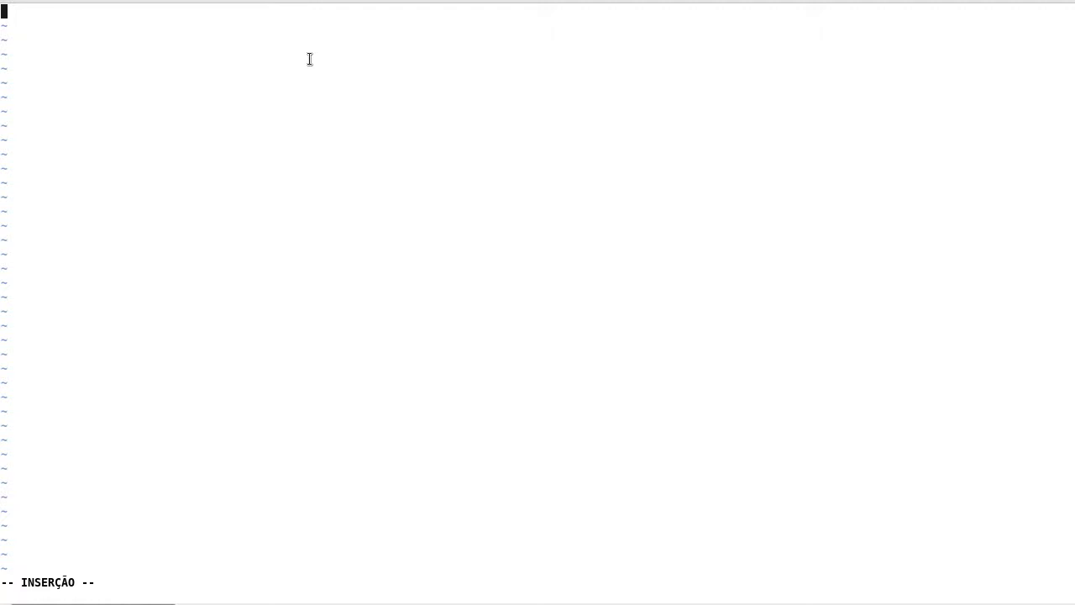
pyautogui.rightClick(240, 60)
pyautogui.click(274, 157)
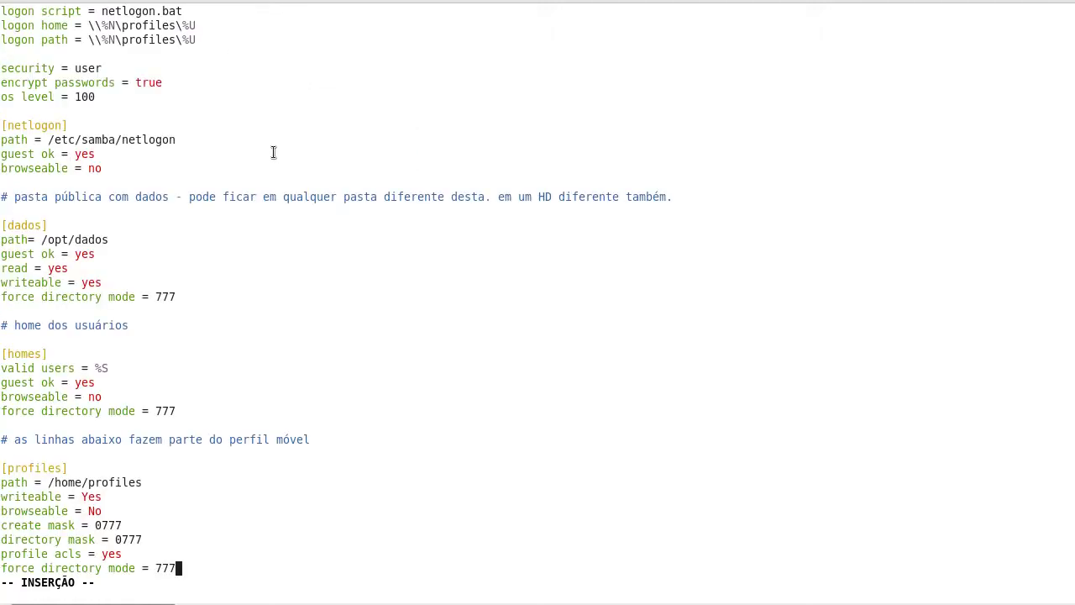
pyautogui.press('Up')
pyautogui.press('Up')
pyautogui.press('Up')
pyautogui.press('Up')
pyautogui.press('Up')
pyautogui.press('Up')
pyautogui.press('Up')
pyautogui.press('Up')
pyautogui.press('Up')
pyautogui.press('Up')
pyautogui.press('Up')
pyautogui.press('Up')
pyautogui.press('Up')
pyautogui.press('Up')
pyautogui.press('Up')
pyautogui.press('Up')
pyautogui.press('Up')
pyautogui.press('Up')
pyautogui.press('Up')
pyautogui.press('Up')
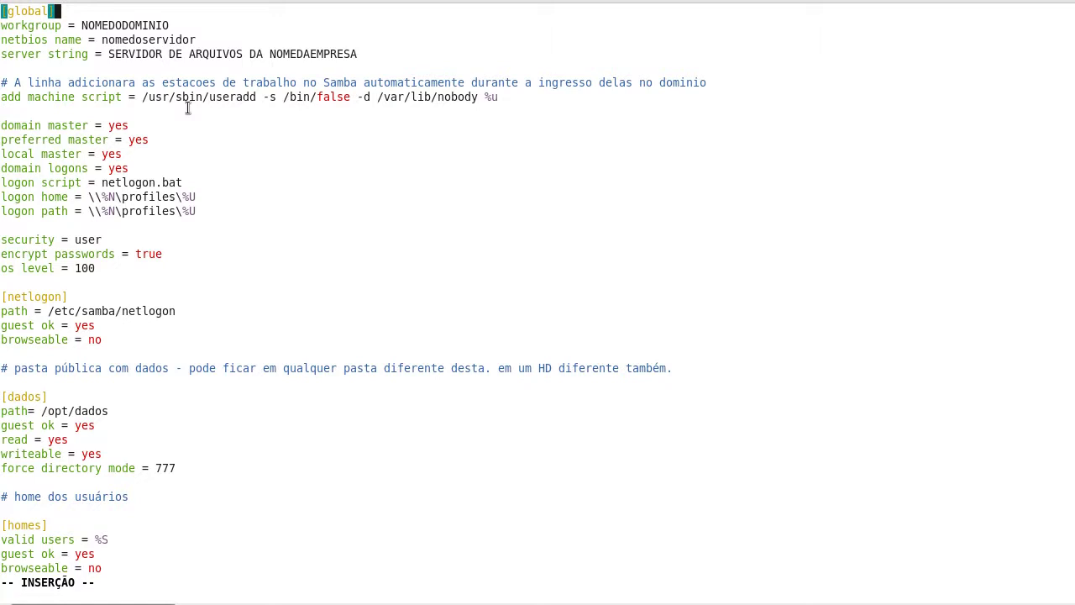
# Replace the NOMEDODOMINIO placeholder so the workgroup reads VG
pyautogui.press('Down')
pyautogui.press('BackSpace')
pyautogui.press('BackSpace')
pyautogui.press('BackSpace')
pyautogui.press('BackSpace')
pyautogui.press('BackSpace')
pyautogui.press('BackSpace')
pyautogui.press('BackSpace')
pyautogui.press('BackSpace')
pyautogui.press('BackSpace')
pyautogui.press('BackSpace')
pyautogui.press('BackSpace')
pyautogui.press('BackSpace')
pyautogui.press('BackSpace')
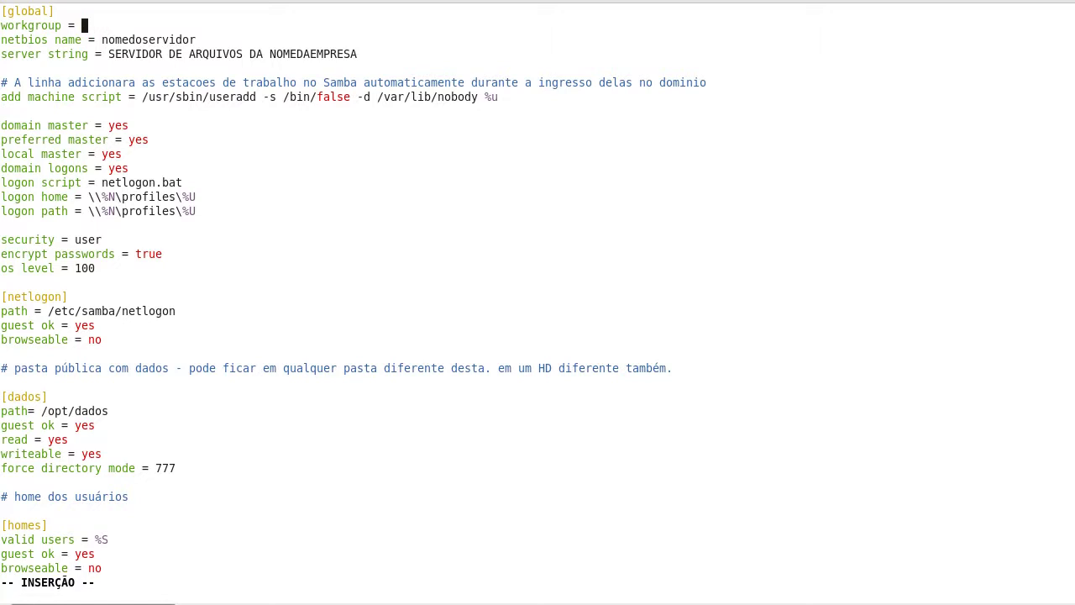
pyautogui.write('VG')
# Replace nomedoservidor and correct the netbios name to VG
pyautogui.press('Down')
pyautogui.press('Right')
pyautogui.press('Right')
pyautogui.press('Right')
pyautogui.press('Right')
pyautogui.press('Right')
pyautogui.press('Right')
pyautogui.press('Right')
pyautogui.press('Right')
pyautogui.press('Right')
pyautogui.press('Right')
pyautogui.press('Right')
pyautogui.press('Right')
pyautogui.press('Right')
pyautogui.press('Right')
pyautogui.press('BackSpace')
pyautogui.press('BackSpace')
pyautogui.press('BackSpace')
pyautogui.press('BackSpace')
pyautogui.press('BackSpace')
pyautogui.press('BackSpace')
pyautogui.press('BackSpace')
pyautogui.press('BackSpace')
pyautogui.press('BackSpace')
pyautogui.press('BackSpace')
pyautogui.press('BackSpace')
pyautogui.press('BackSpace')
pyautogui.press('BackSpace')
pyautogui.press('BackSpace')
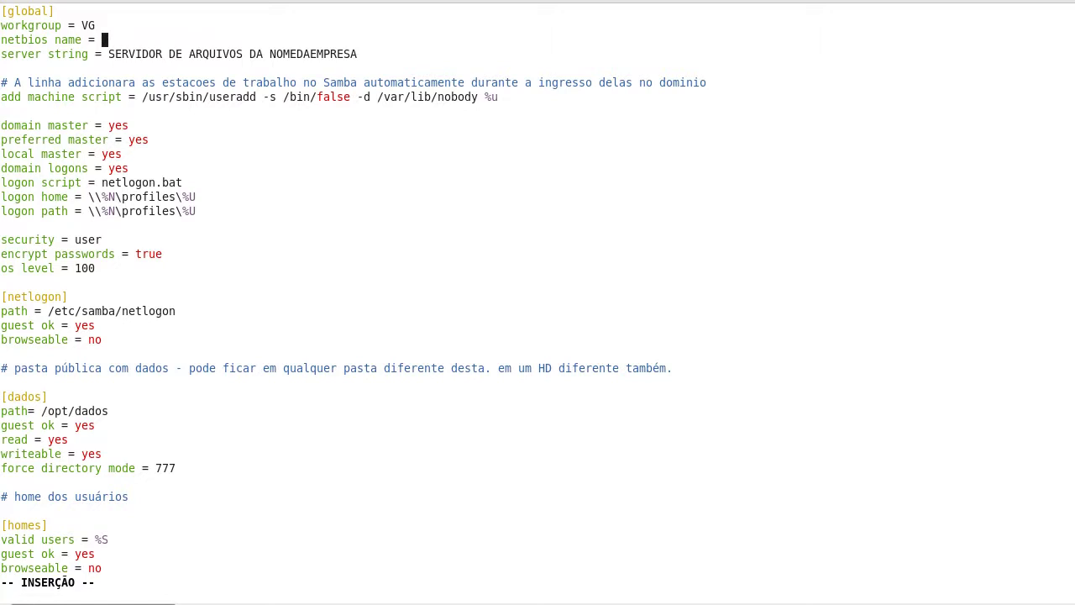
pyautogui.write('VANDERSON')
pyautogui.press('Down')
pyautogui.press('Right')
pyautogui.press('Right')
pyautogui.press('Right')
pyautogui.press('Right')
pyautogui.press('Right')
pyautogui.press('Right')
pyautogui.press('Right')
pyautogui.press('Right')
pyautogui.press('Up')
pyautogui.press('Up')
pyautogui.press('Down')
pyautogui.press('BackSpace')
pyautogui.press('BackSpace')
pyautogui.press('BackSpace')
pyautogui.press('BackSpace')
pyautogui.press('BackSpace')
pyautogui.press('BackSpace')
pyautogui.press('BackSpace')
pyautogui.press('BackSpace')
pyautogui.write('G')
pyautogui.press('Down')
pyautogui.press('Right')
pyautogui.press('Right')
pyautogui.press('Right')
pyautogui.press('Right')
pyautogui.press('Right')
pyautogui.press('Right')
pyautogui.press('Right')
pyautogui.press('Right')
pyautogui.press('Right')
pyautogui.press('Right')
pyautogui.press('Right')
pyautogui.press('Right')
pyautogui.press('Right')
pyautogui.press('Right')
pyautogui.press('Right')
pyautogui.press('Right')
pyautogui.press('Right')
pyautogui.press('Right')
pyautogui.press('Right')
pyautogui.press('Right')
pyautogui.press('Right')
pyautogui.press('Right')
pyautogui.press('Right')
pyautogui.press('Right')
pyautogui.press('Right')
pyautogui.press('Right')
pyautogui.press('Right')
pyautogui.press('Right')
pyautogui.press('BackSpace')
pyautogui.press('BackSpace')
pyautogui.press('BackSpace')
pyautogui.press('BackSpace')
pyautogui.press('BackSpace')
pyautogui.press('BackSpace')
pyautogui.press('BackSpace')
pyautogui.press('BackSpace')
pyautogui.press('BackSpace')
pyautogui.press('BackSpace')
pyautogui.press('BackSpace')
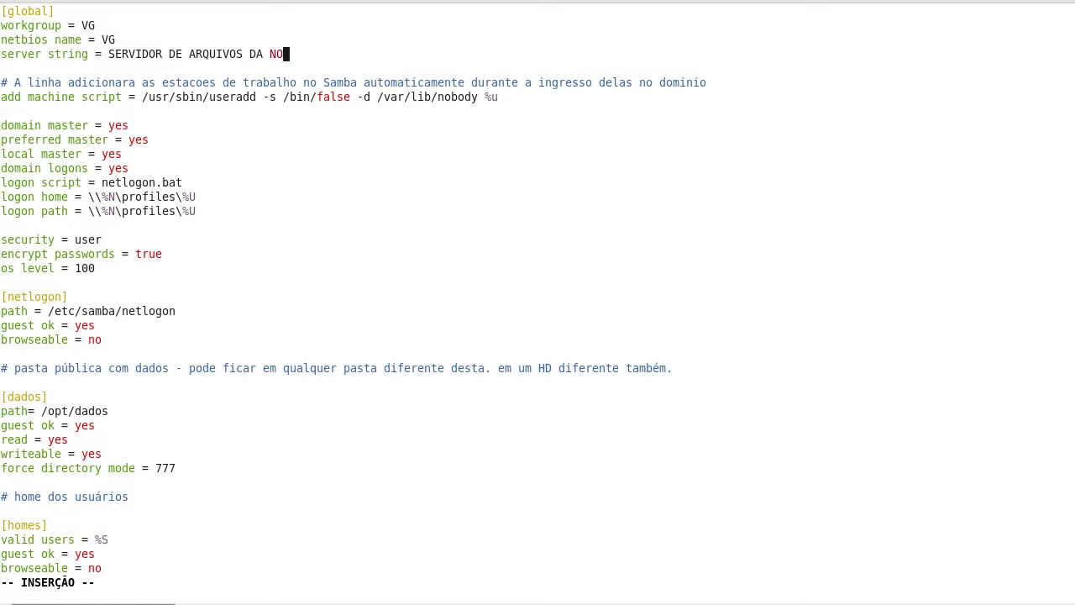
# Change the server string to 'Servido PDC de arquivos das máquinas'
pyautogui.press('BackSpace')
pyautogui.press('BackSpace')
pyautogui.press('BackSpace')
pyautogui.press('BackSpace')
pyautogui.press('BackSpace')
pyautogui.press('BackSpace')
pyautogui.press('BackSpace')
pyautogui.press('BackSpace')
pyautogui.press('BackSpace')
pyautogui.press('BackSpace')
pyautogui.press('BackSpace')
pyautogui.press('BackSpace')
pyautogui.press('BackSpace')
pyautogui.press('BackSpace')
pyautogui.press('BackSpace')
pyautogui.press('BackSpace')
pyautogui.press('BackSpace')
pyautogui.press('BackSpace')
pyautogui.press('BackSpace')
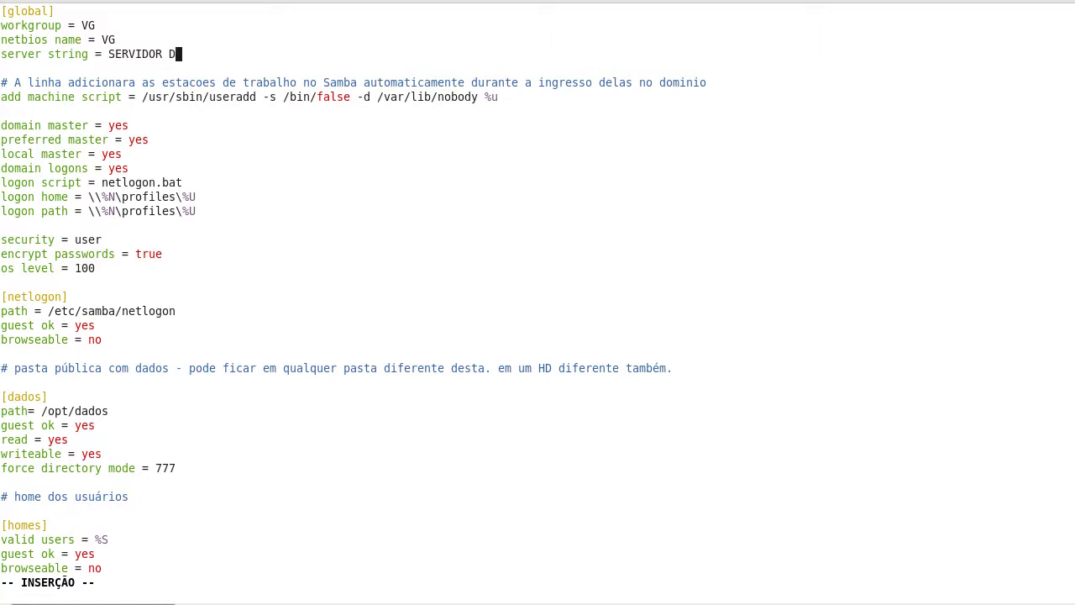
pyautogui.press('BackSpace')
pyautogui.press('BackSpace')
pyautogui.press('BackSpace')
pyautogui.press('BackSpace')
pyautogui.press('BackSpace')
pyautogui.press('BackSpace')
pyautogui.write('ervido PDC de arquivos ')
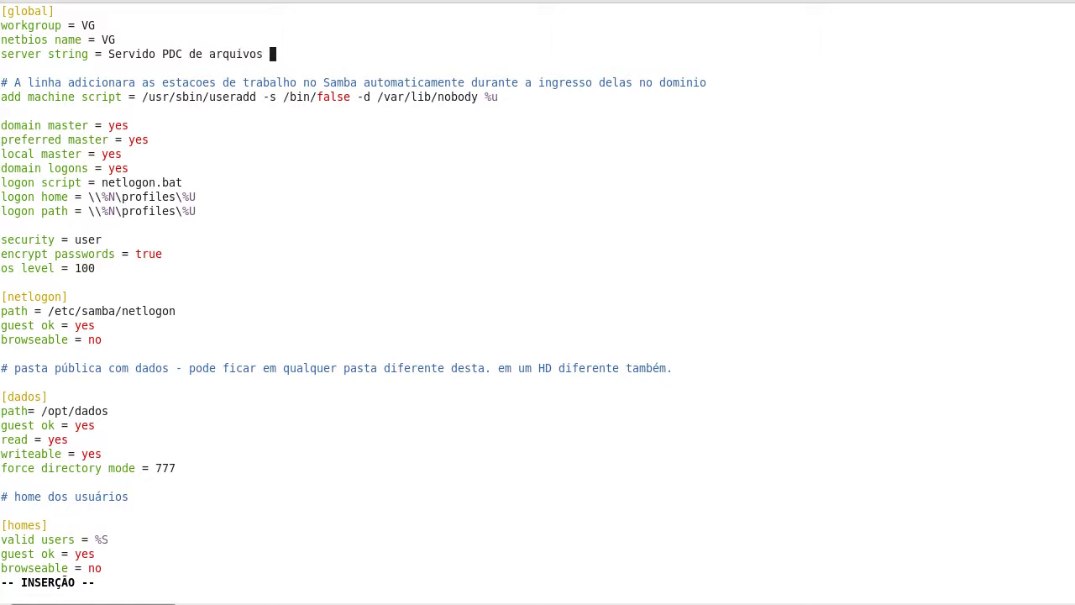
pyautogui.write('dos')
pyautogui.press('BackSpace')
pyautogui.press('BackSpace')
pyautogui.press('BackSpace')
pyautogui.write('as máqui')
pyautogui.press('BackSpace')
pyautogui.press('BackSpace')
pyautogui.write('uinas')
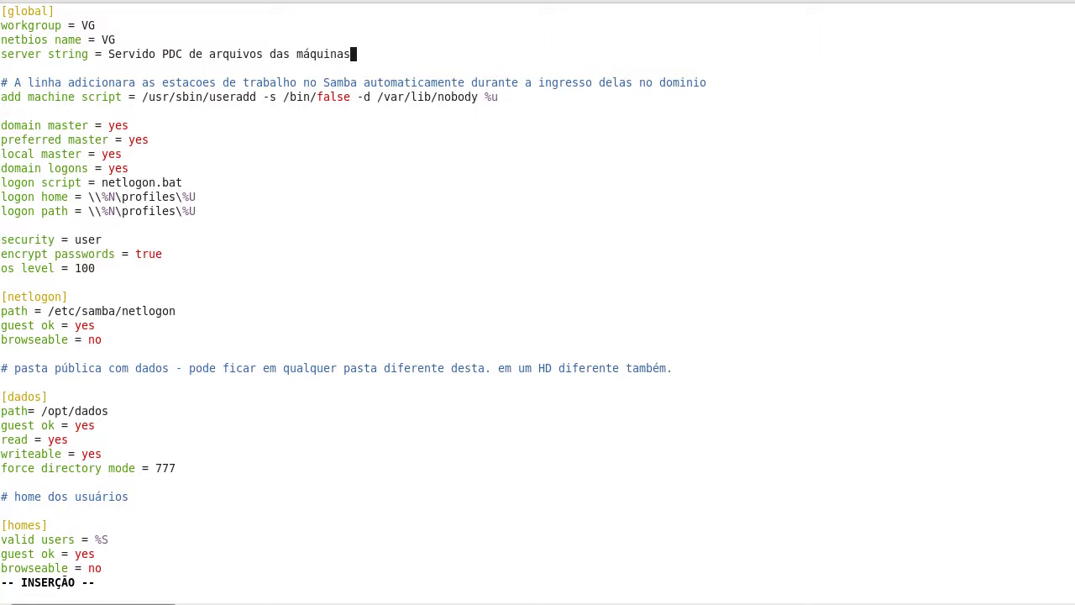
# Review the remaining settings down to the [dados] share's path line
pyautogui.press('Down')
pyautogui.press('Down')
pyautogui.press('Down')
pyautogui.press('Down')
pyautogui.press('Down')
pyautogui.press('Down')
pyautogui.press('Down')
pyautogui.press('Down')
pyautogui.press('Down')
pyautogui.click(199, 197)
pyautogui.press('Down')
pyautogui.press('Down')
pyautogui.press('Down')
pyautogui.press('Down')
pyautogui.press('Down')
pyautogui.press('Down')
pyautogui.press('Down')
pyautogui.press('Down')
pyautogui.press('Down')
pyautogui.press('Down')
pyautogui.press('Down')
pyautogui.press('Down')
pyautogui.press('Up')
pyautogui.press('Up')
pyautogui.press('Up')
pyautogui.press('Down')
pyautogui.press('Down')
pyautogui.click(353, 368)
pyautogui.click(4, 383)
pyautogui.press('Down')
pyautogui.click(111, 411)
# Correct the [dados] line to 'path = /opt/dados' and review the [homes] and [profiles] settings
pyautogui.press('Left')
pyautogui.press('Left')
pyautogui.press('Left')
pyautogui.press('Left')
pyautogui.press('Left')
pyautogui.press('Left')
pyautogui.press('Left')
pyautogui.press('Left')
pyautogui.press('Left')
pyautogui.press('Left')
pyautogui.press('Left')
pyautogui.press('Left')
pyautogui.press('Left')
pyautogui.press('Left')
pyautogui.press('Right')
pyautogui.press('Right')
pyautogui.press('Right')
pyautogui.press('Right')
pyautogui.press('Right')
pyautogui.press('Right')
pyautogui.press('Right')
pyautogui.press('Right')
pyautogui.press('Right')
pyautogui.press('Right')
pyautogui.press('Right')
pyautogui.press('Right')
pyautogui.press('Right')
pyautogui.press('Right')
pyautogui.press('Down')
pyautogui.press('Down')
pyautogui.press('Down')
pyautogui.press('Down')
pyautogui.press('Down')
pyautogui.press('Down')
pyautogui.press('Down')
pyautogui.press('Down')
pyautogui.press('Down')
pyautogui.press('Down')
pyautogui.press('Down')
pyautogui.press('Down')
pyautogui.press('Down')
pyautogui.press('Down')
pyautogui.press('Down')
pyautogui.press('Down')
pyautogui.press('Down')
pyautogui.press('Down')
pyautogui.press('Down')
pyautogui.press('Down')
pyautogui.press('Down')
pyautogui.press('Down')
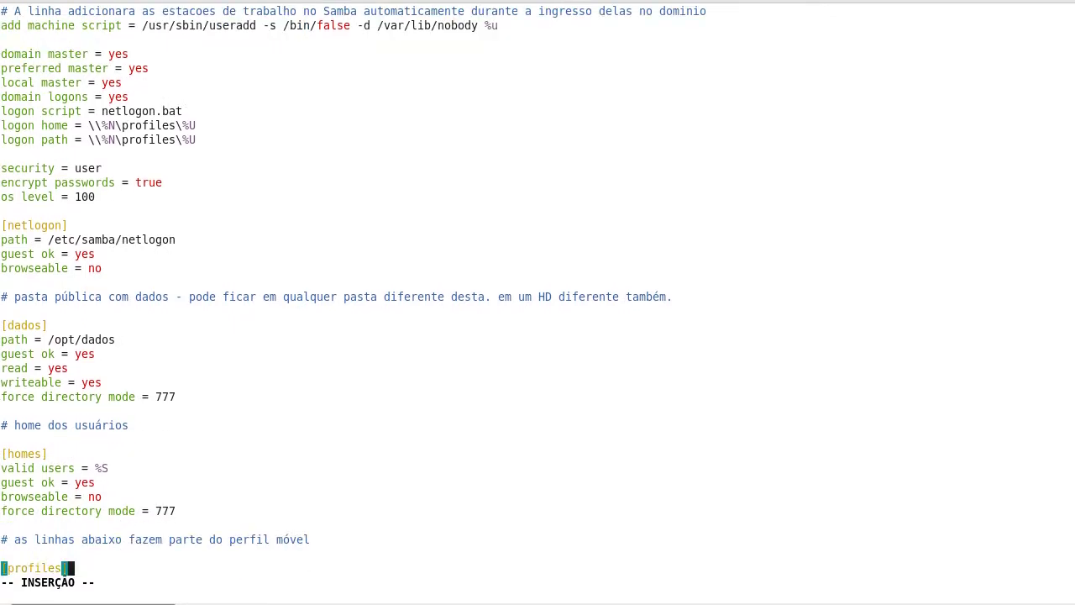
pyautogui.press('Up')
pyautogui.press('Up')
pyautogui.press('Up')
pyautogui.press('Up')
pyautogui.press('Up')
pyautogui.press('Up')
pyautogui.press('Up')
pyautogui.press('Up')
pyautogui.press('Up')
pyautogui.press('Up')
pyautogui.press('Up')
pyautogui.press('Up')
pyautogui.press('Up')
pyautogui.press('Up')
pyautogui.press('Up')
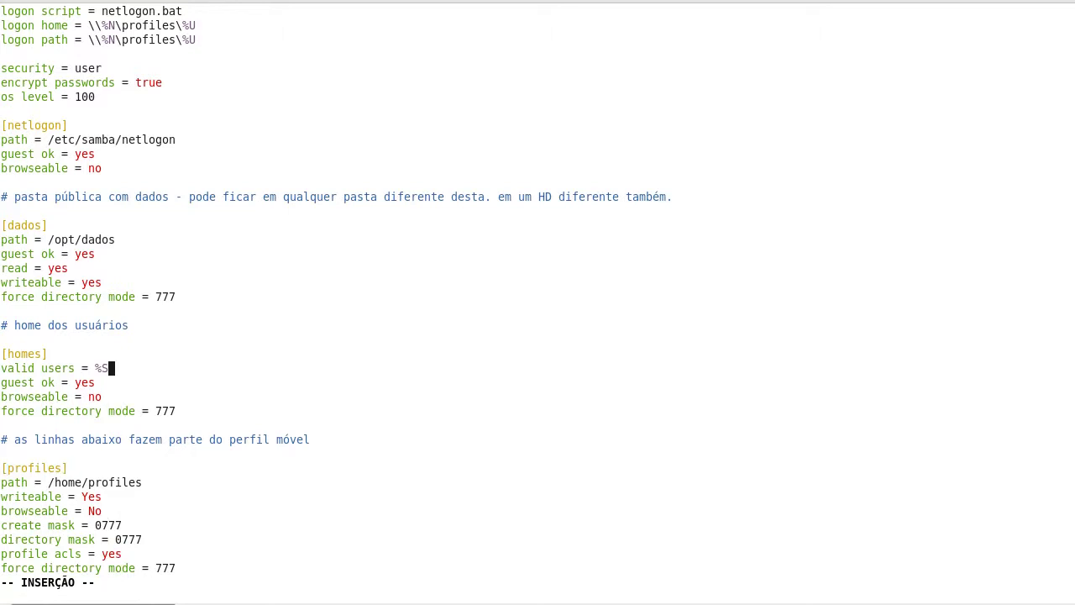
pyautogui.press('Down')
pyautogui.press('Down')
pyautogui.press('Down')
pyautogui.press('Down')
pyautogui.press('Down')
pyautogui.press('Up')
pyautogui.press('Down')
pyautogui.press('Down')
pyautogui.press('Down')
pyautogui.press('Down')
pyautogui.press('Down')
pyautogui.press('Down')
pyautogui.press('Down')
pyautogui.click(105, 510)
pyautogui.click(119, 568)
# Save smb.conf with :wq and exit vim to the shell prompt
pyautogui.press('Escape')
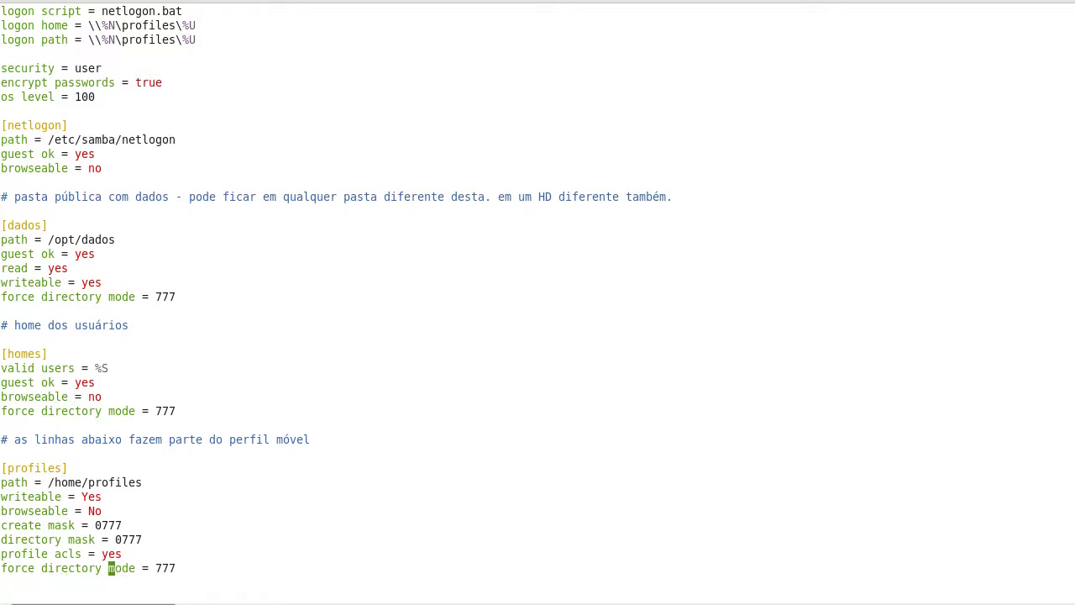
pyautogui.write(':wq')
pyautogui.press('Return')
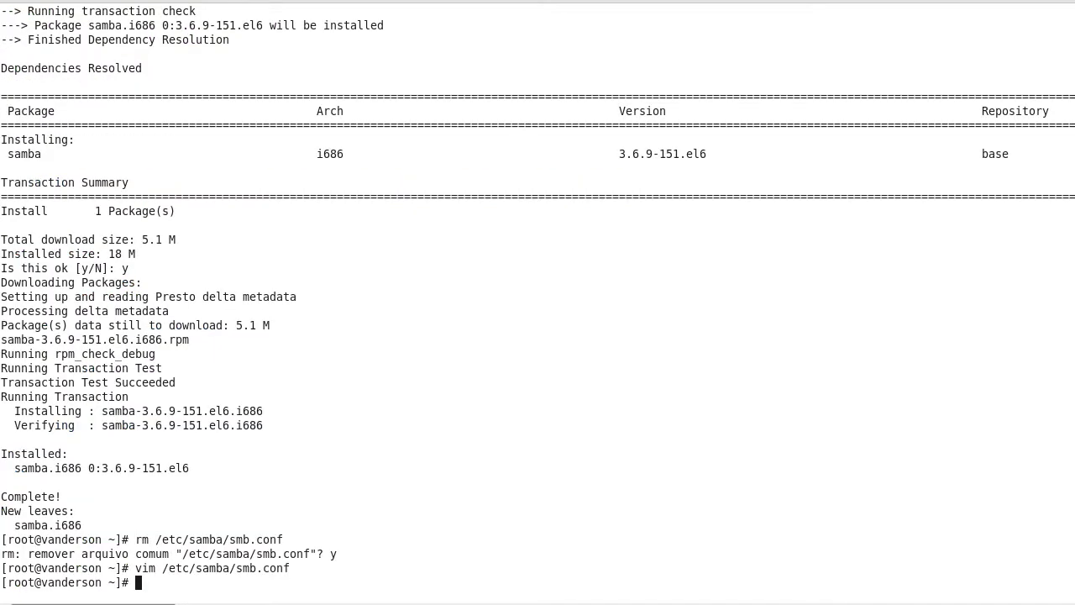
pyautogui.hotkey('alt', 'Tab')
pyautogui.scroll(-5, 543, 348)
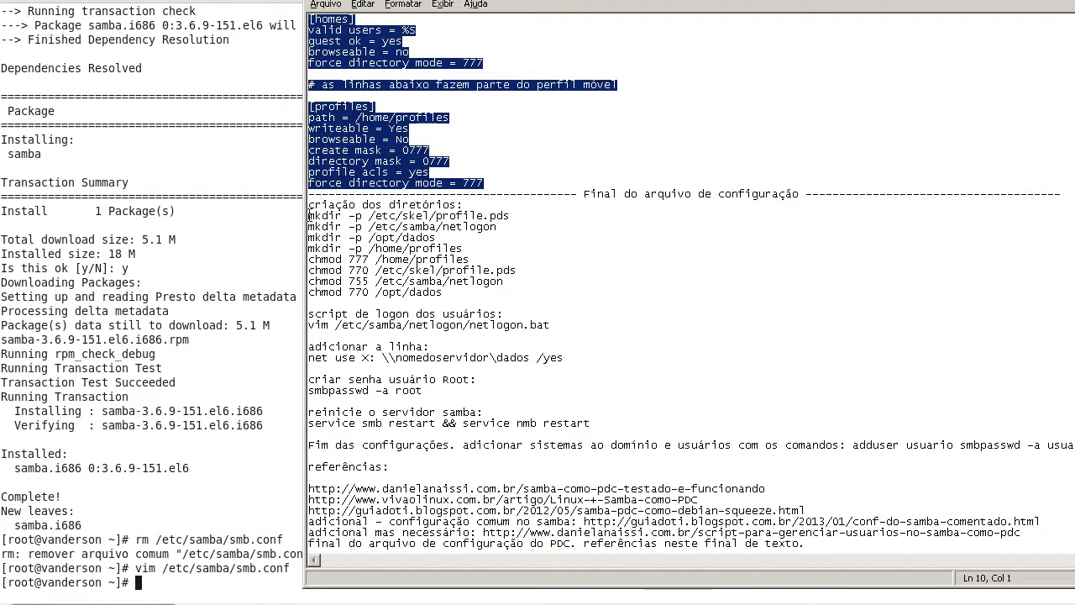
# Copy the eight mkdir and chmod commands from Notepad and run them in the terminal
pyautogui.moveTo(308, 215); pyautogui.dragTo(454, 300)
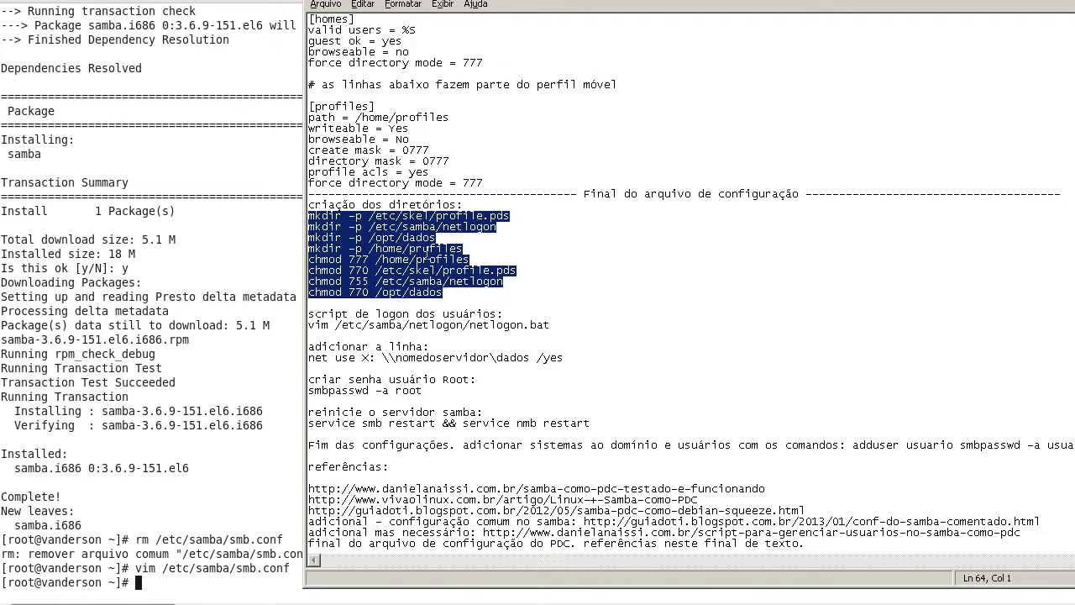
pyautogui.rightClick(428, 252)
pyautogui.click(442, 295)
pyautogui.hotkey('alt', 'Tab')
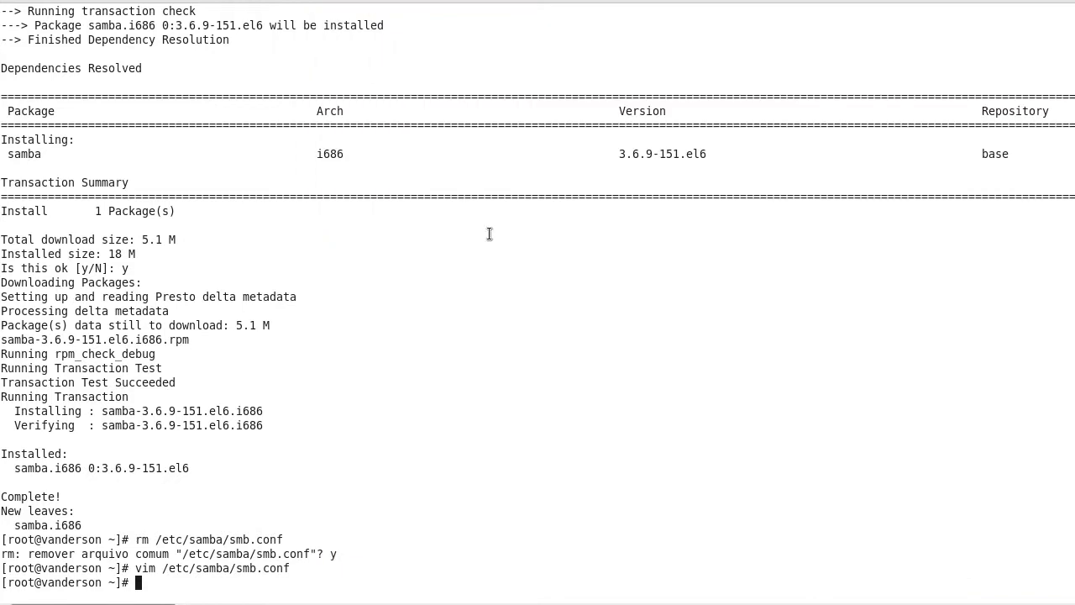
pyautogui.rightClick(466, 219)
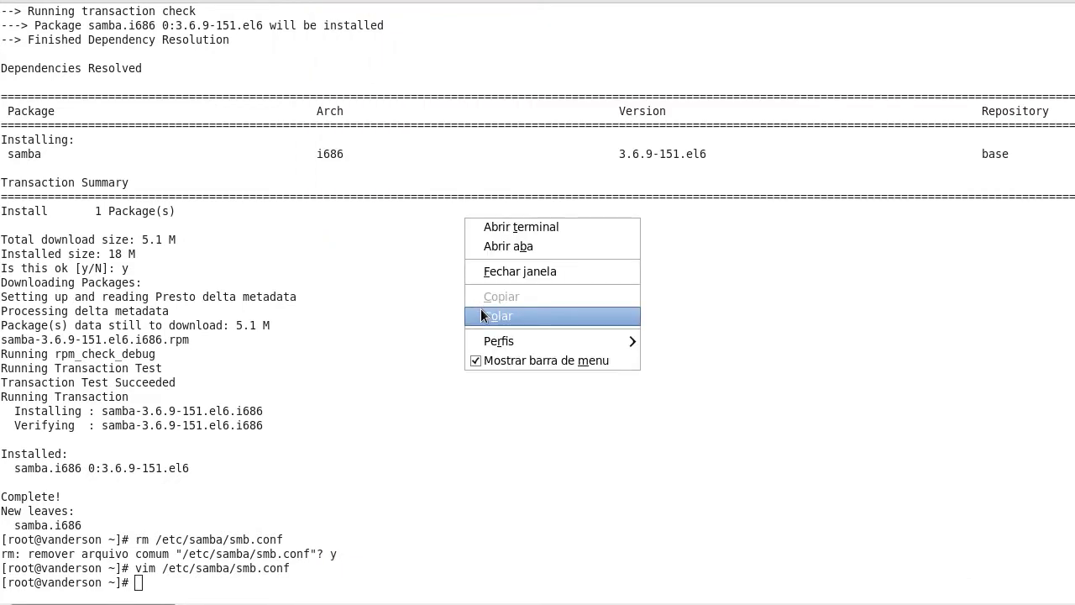
pyautogui.click(482, 310)
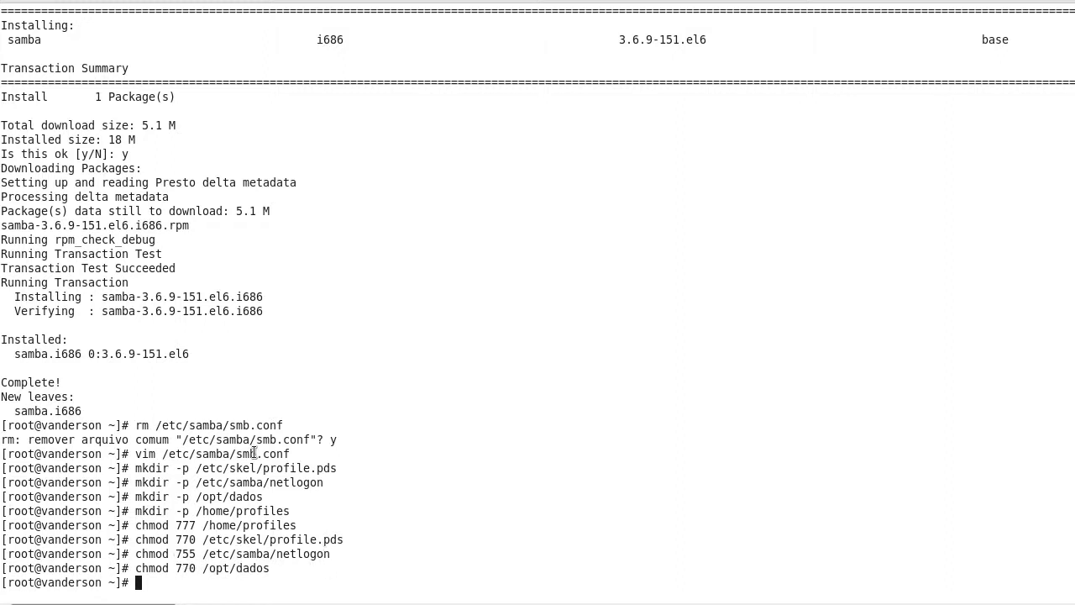
# Copy and run 'vim /etc/samba/netlogon/netlogon.bat' to create the logon script
pyautogui.hotkey('alt', 'Tab')
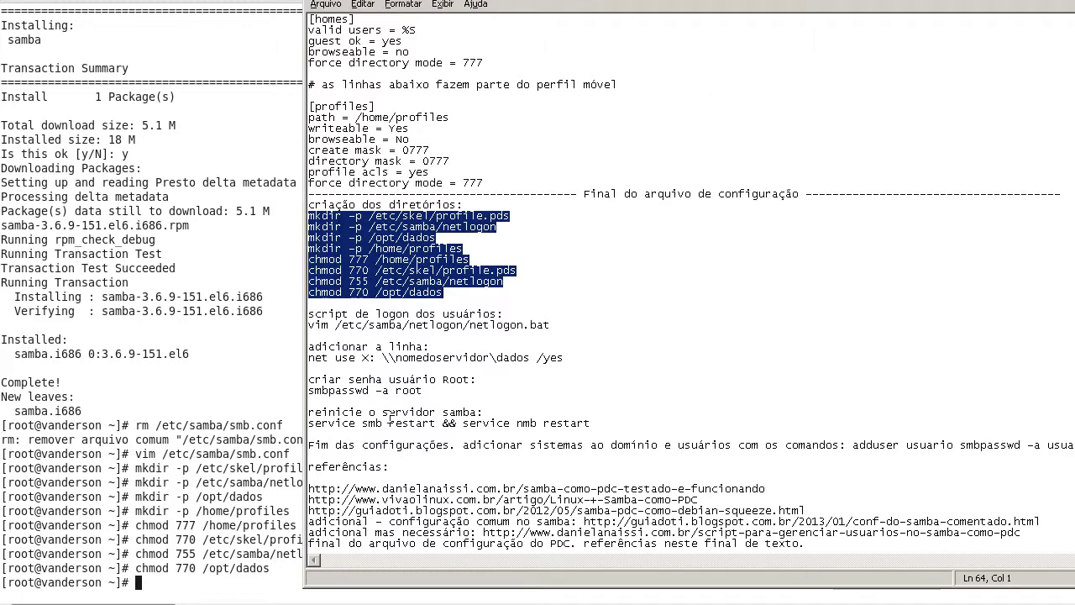
pyautogui.click(570, 328)
pyautogui.click(383, 333)
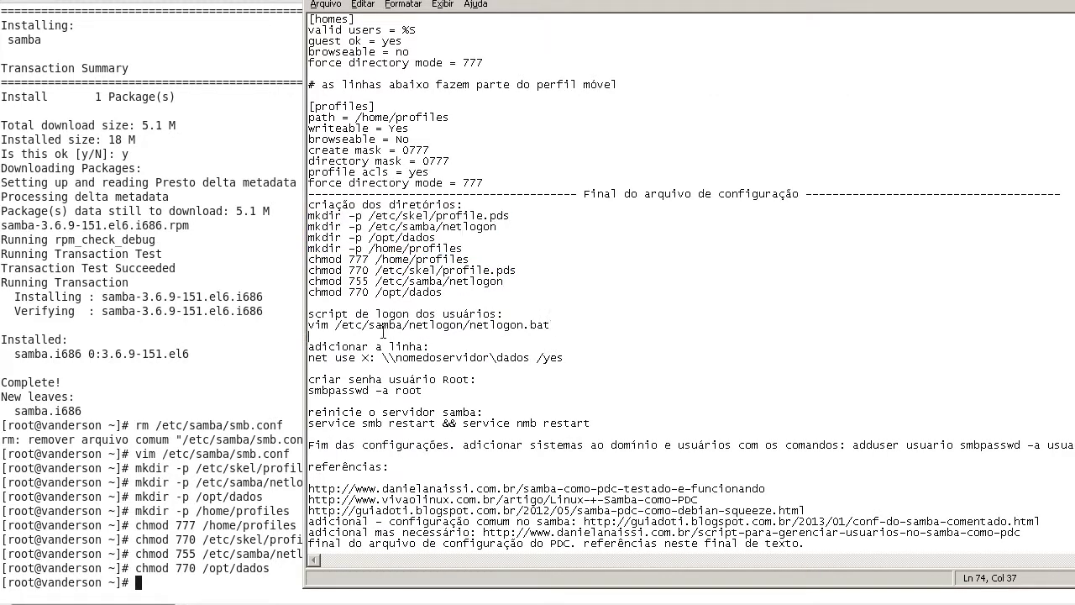
pyautogui.moveTo(308, 325); pyautogui.dragTo(561, 324)
pyautogui.hotkey('alt', 'Tab')
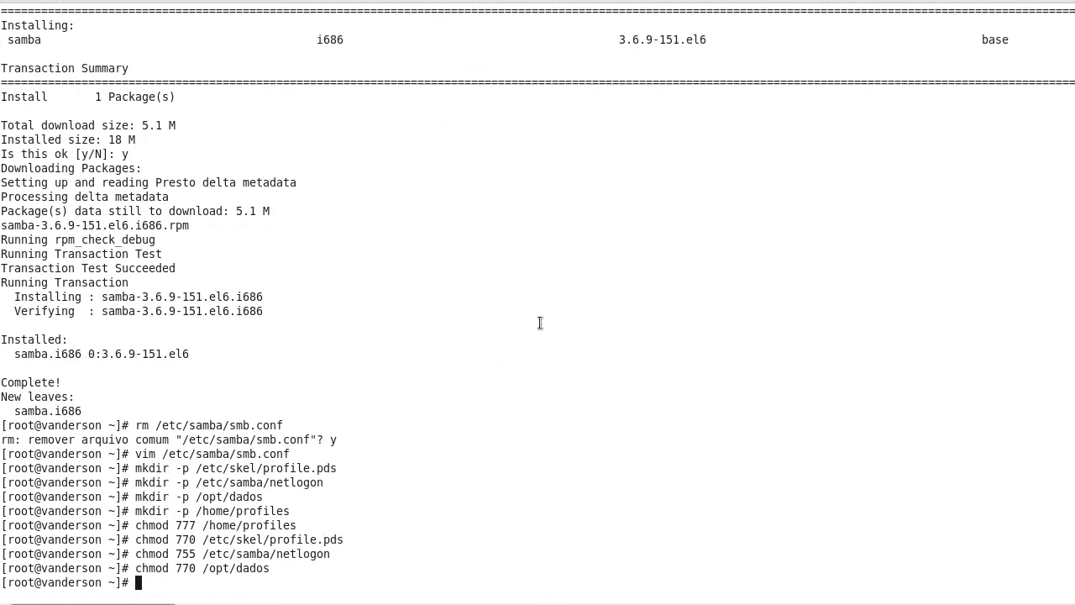
pyautogui.rightClick(379, 224)
pyautogui.click(411, 322)
pyautogui.press('Return')
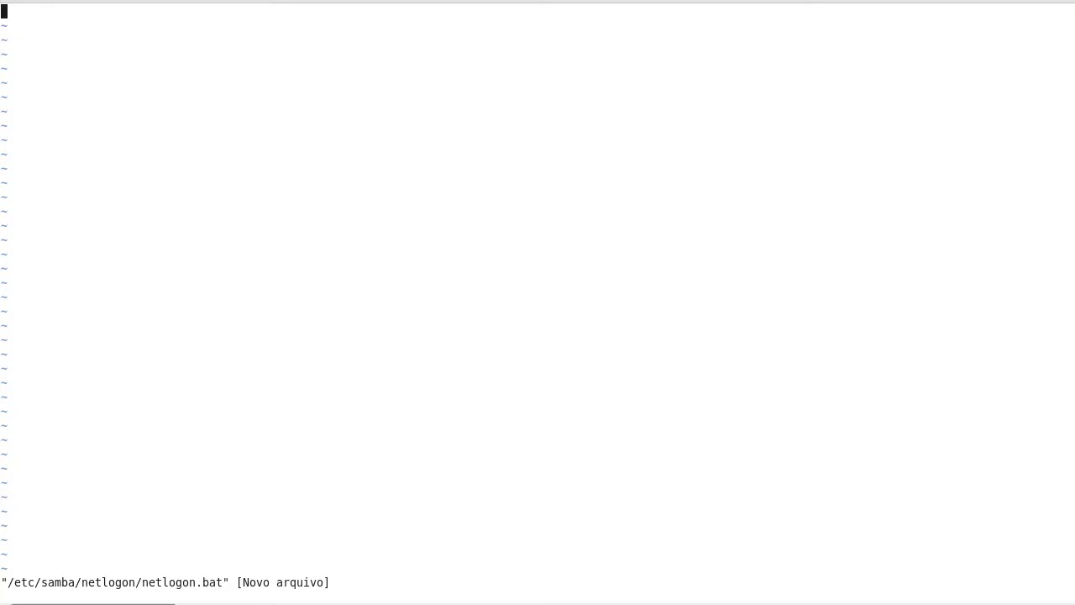
# Paste the line 'net use X: \\nomedoservidor\dados /yes' into netlogon.bat
pyautogui.hotkey('alt', 'Tab')
pyautogui.moveTo(571, 357); pyautogui.dragTo(291, 357)
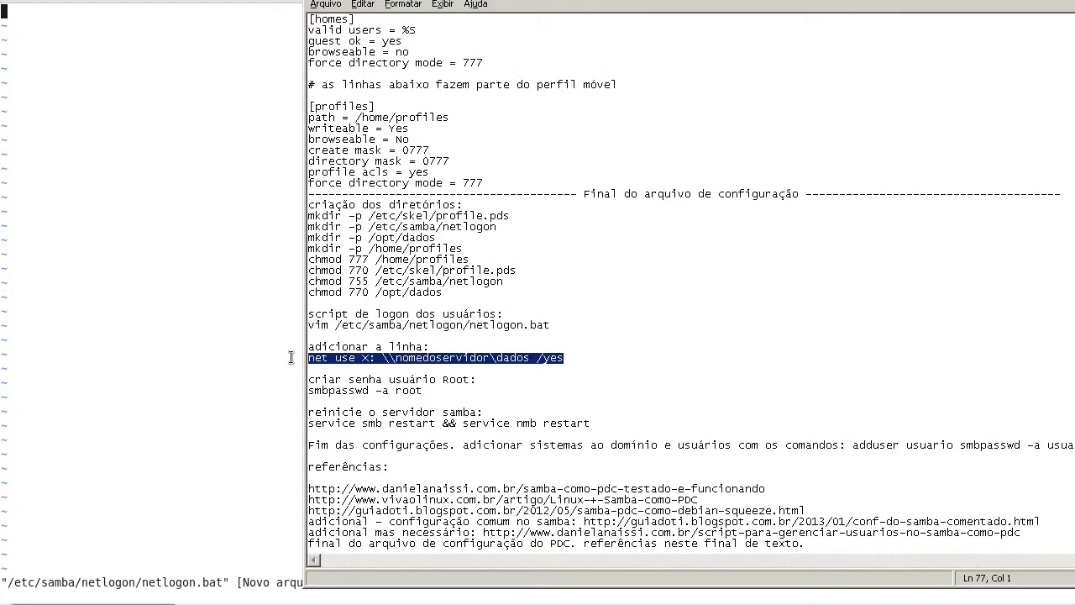
pyautogui.hotkey('alt', 'Tab')
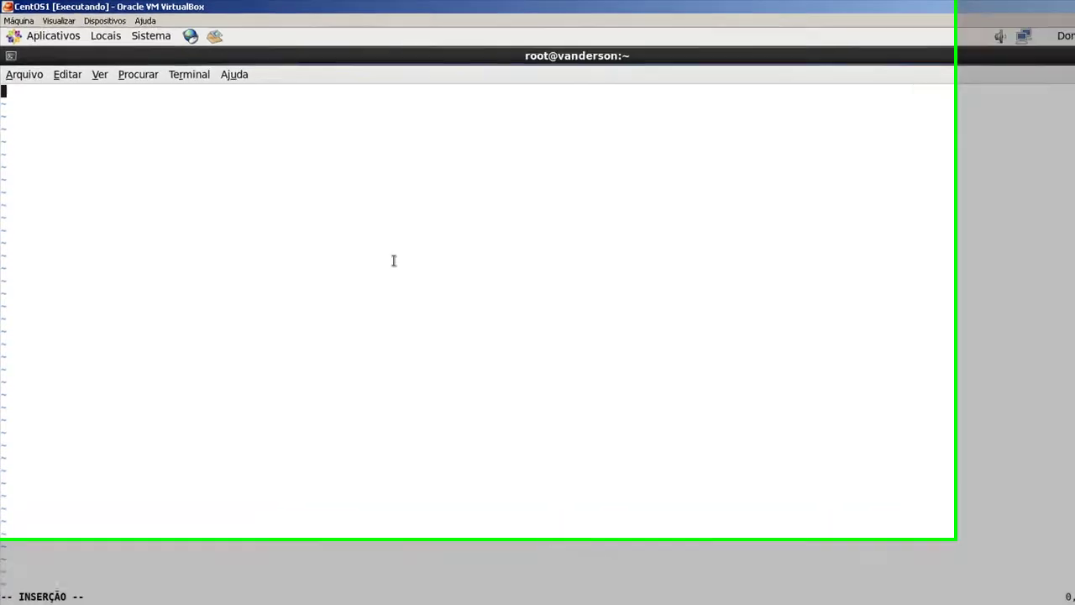
pyautogui.hotkey('ctrl', 'shift', 'n')
pyautogui.click(556, 279)
pyautogui.rightClick(559, 252)
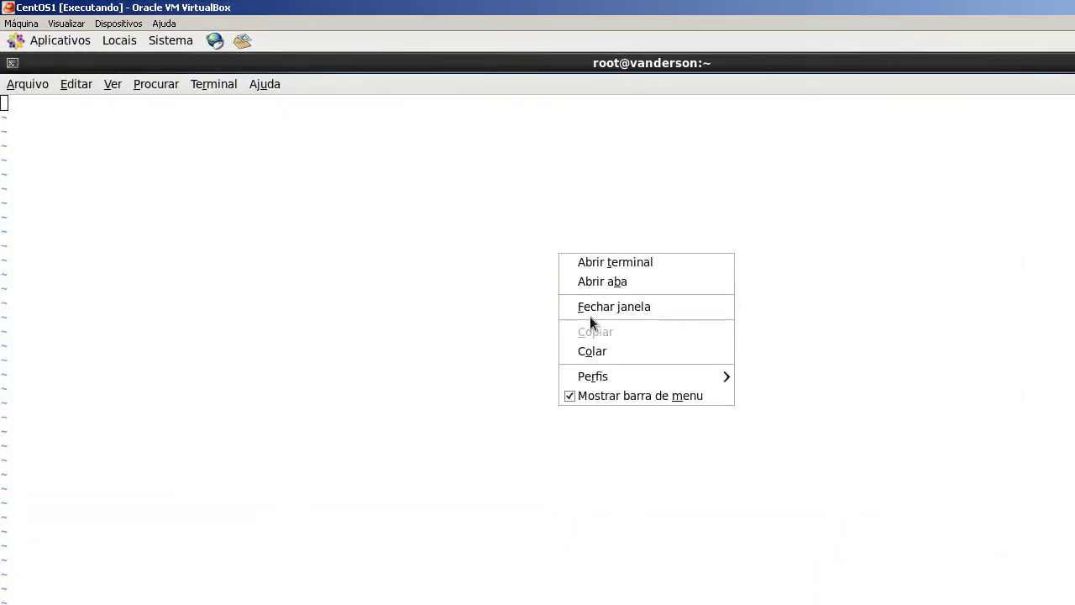
pyautogui.click(591, 355)
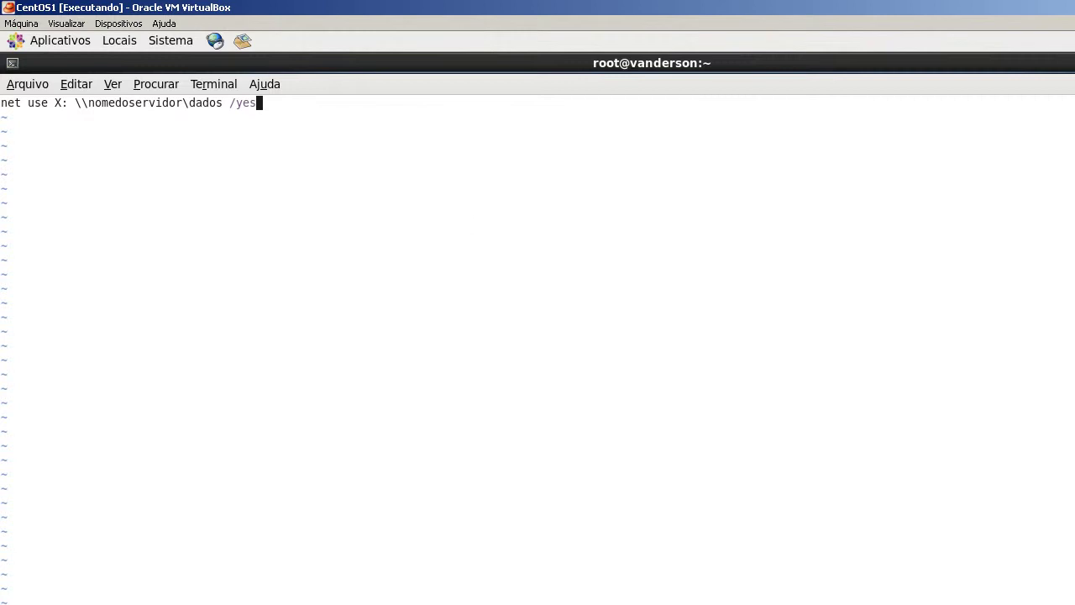
pyautogui.press('Left')
pyautogui.press('Left')
pyautogui.press('Left')
pyautogui.press('Left')
pyautogui.press('Left')
pyautogui.press('Left')
pyautogui.press('Left')
pyautogui.press('Left')
pyautogui.press('Left')
pyautogui.press('Left')
pyautogui.press('Left')
pyautogui.press('Left')
pyautogui.press('Left')
pyautogui.press('Left')
pyautogui.press('Left')
pyautogui.press('Left')
pyautogui.press('Left')
pyautogui.press('Left')
pyautogui.press('Left')
pyautogui.press('Left')
pyautogui.press('Left')
pyautogui.press('Left')
pyautogui.press('Left')
pyautogui.press('Right')
pyautogui.press('Right')
pyautogui.press('Right')
pyautogui.press('Right')
pyautogui.press('Right')
pyautogui.press('Right')
pyautogui.press('Right')
pyautogui.press('Right')
pyautogui.press('Right')
pyautogui.press('Right')
pyautogui.press('Right')
pyautogui.press('Right')
pyautogui.press('Right')
pyautogui.press('Right')
pyautogui.press('Right')
pyautogui.press('Right')
pyautogui.press('Right')
pyautogui.press('Right')
# Replace the placeholder server name so the line reads net use X: \\VG\dados /yes
pyautogui.press('BackSpace')
pyautogui.press('BackSpace')
pyautogui.press('BackSpace')
pyautogui.press('BackSpace')
pyautogui.press('BackSpace')
pyautogui.press('BackSpace')
pyautogui.press('BackSpace')
pyautogui.press('BackSpace')
pyautogui.press('BackSpace')
pyautogui.press('BackSpace')
pyautogui.press('BackSpace')
pyautogui.press('BackSpace')
pyautogui.press('BackSpace')
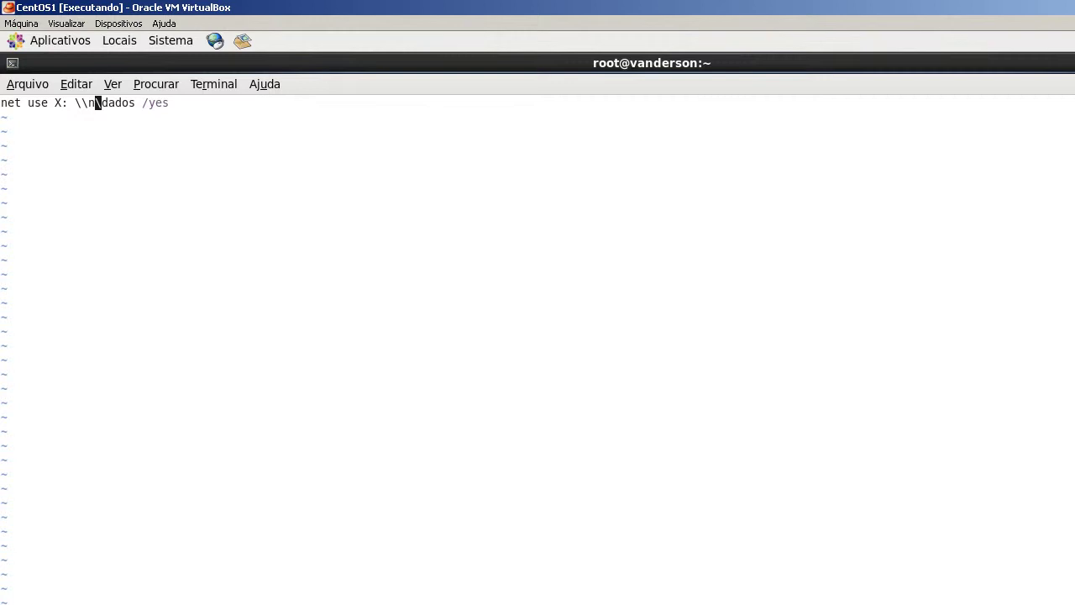
pyautogui.press('BackSpace')
pyautogui.write('VG')
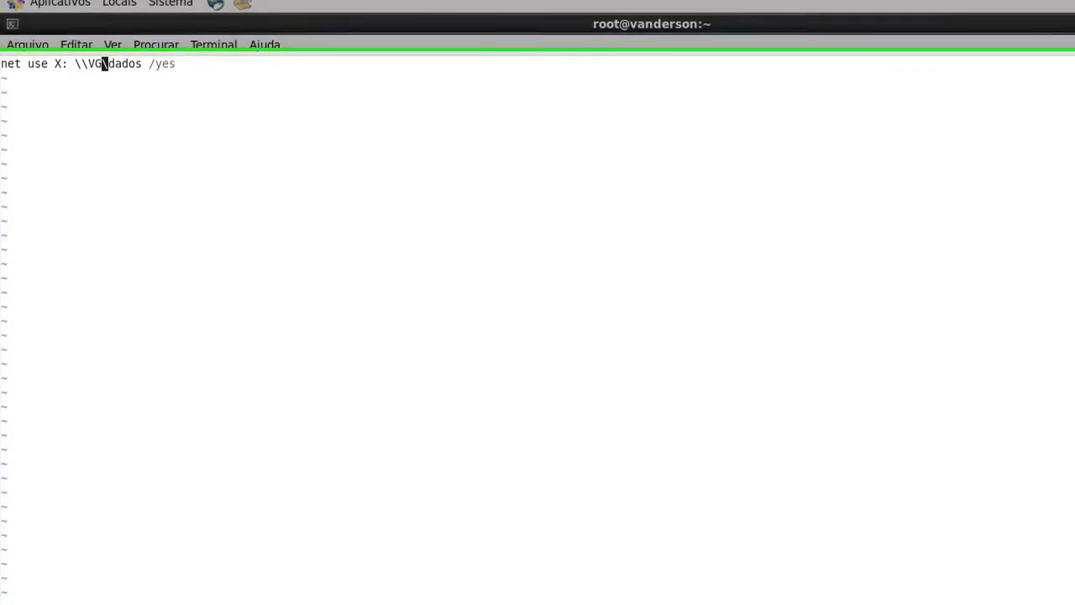
pyautogui.press('Right')
pyautogui.press('Right')
pyautogui.press('Right')
pyautogui.press('Right')
pyautogui.press('Right')
pyautogui.press('Right')
pyautogui.press('Right')
pyautogui.press('Right')
pyautogui.press('Right')
pyautogui.press('Right')
pyautogui.press('Right')
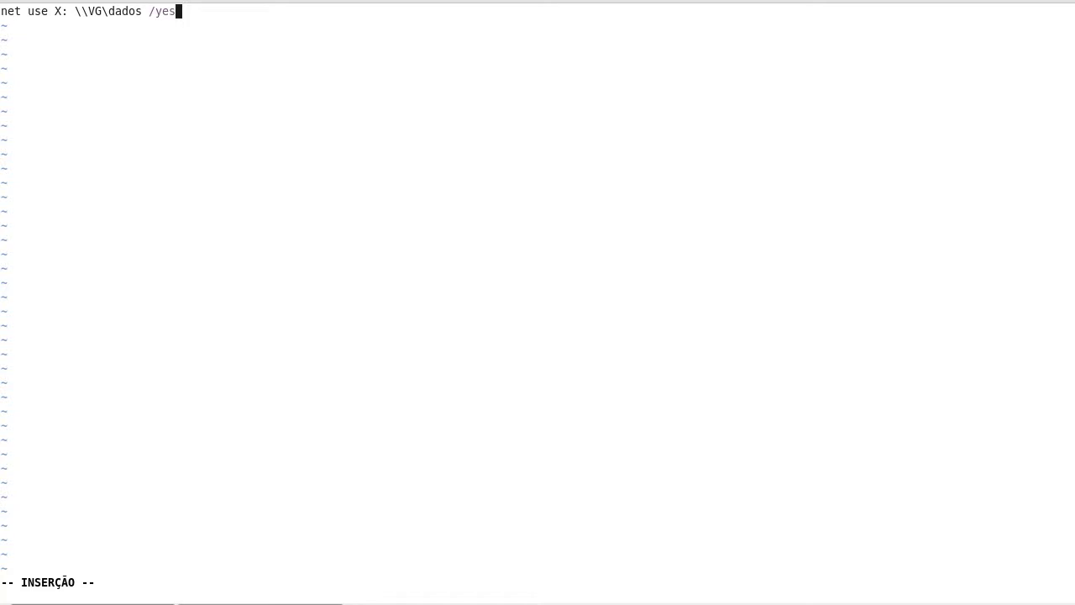
pyautogui.press('Escape')
# Save netlogon.bat with :wq and return to the shell prompt
pyautogui.hotkey('alt', 'Tab')
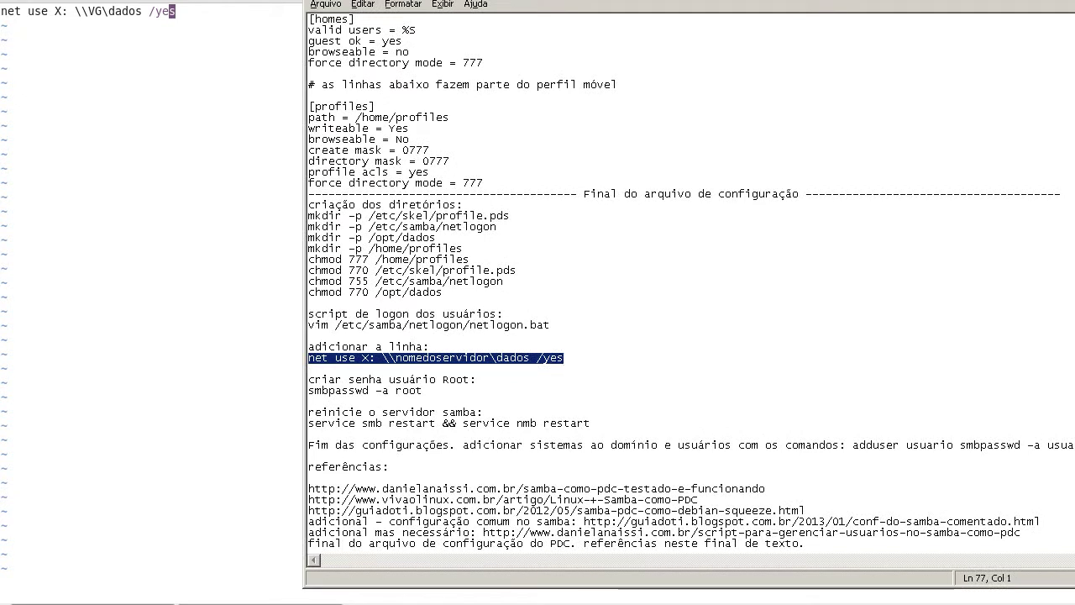
pyautogui.hotkey('alt', 'Tab')
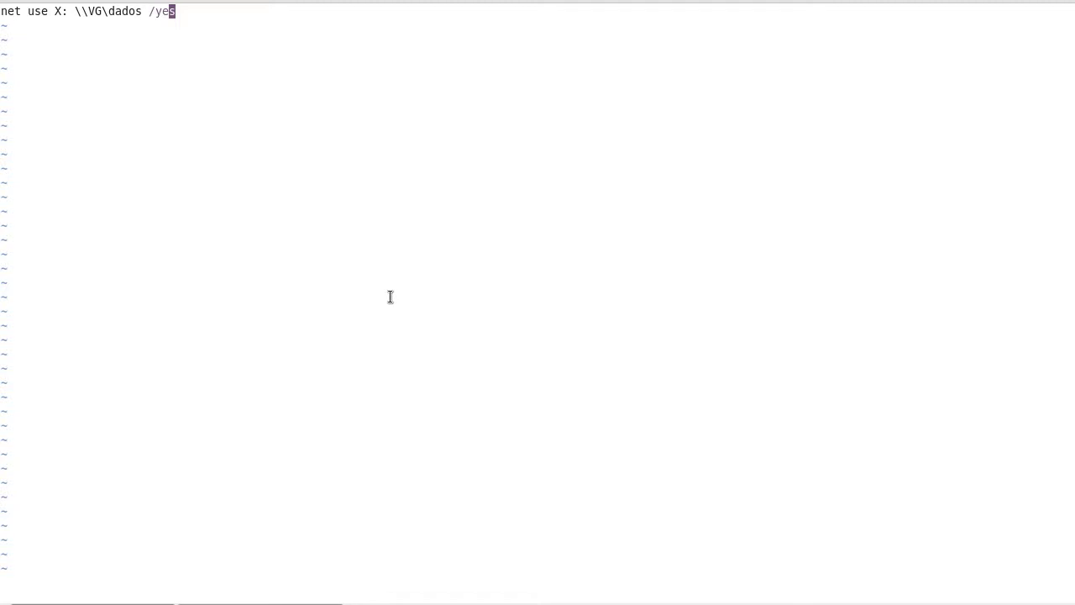
pyautogui.write(':wq')
pyautogui.press('Return')
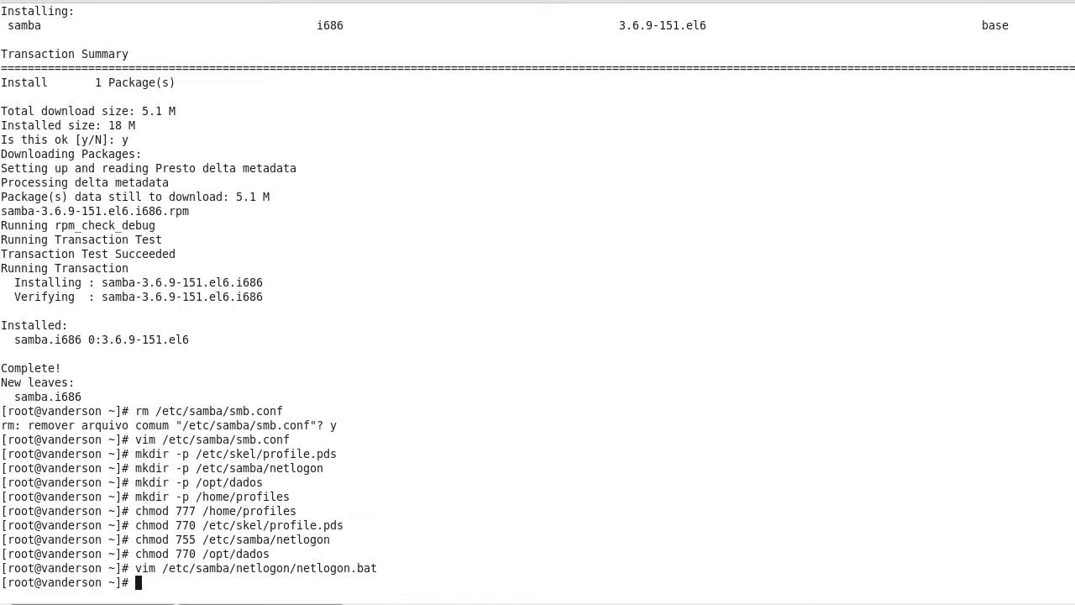
# Copy 'service smb restart && service nmb restart' from the notes and run it; SMB and NMB start OK
pyautogui.hotkey('alt', 'Tab')
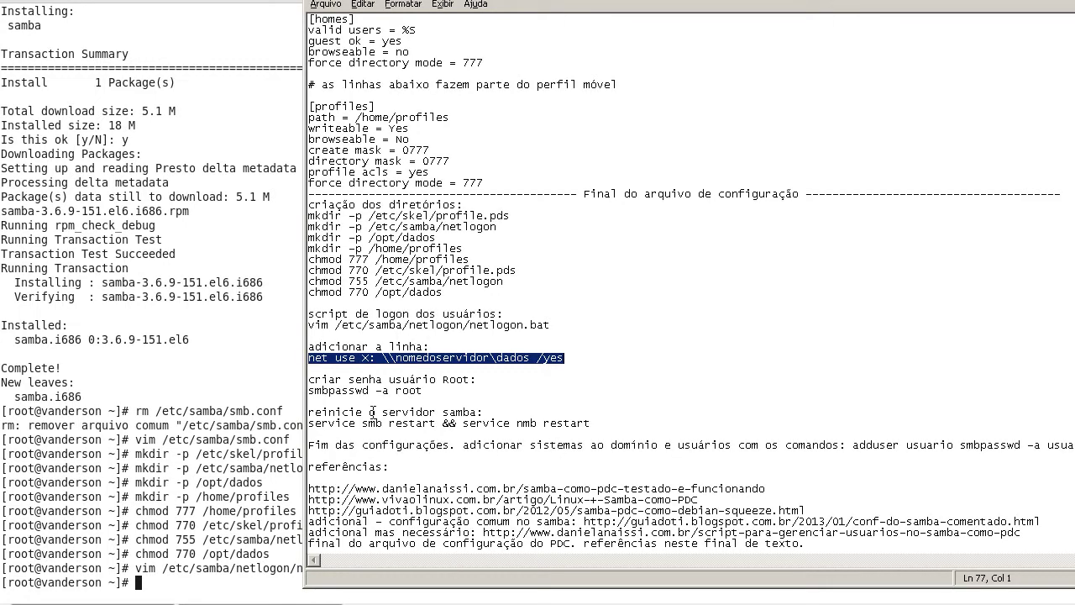
pyautogui.moveTo(435, 391); pyautogui.dragTo(308, 391)
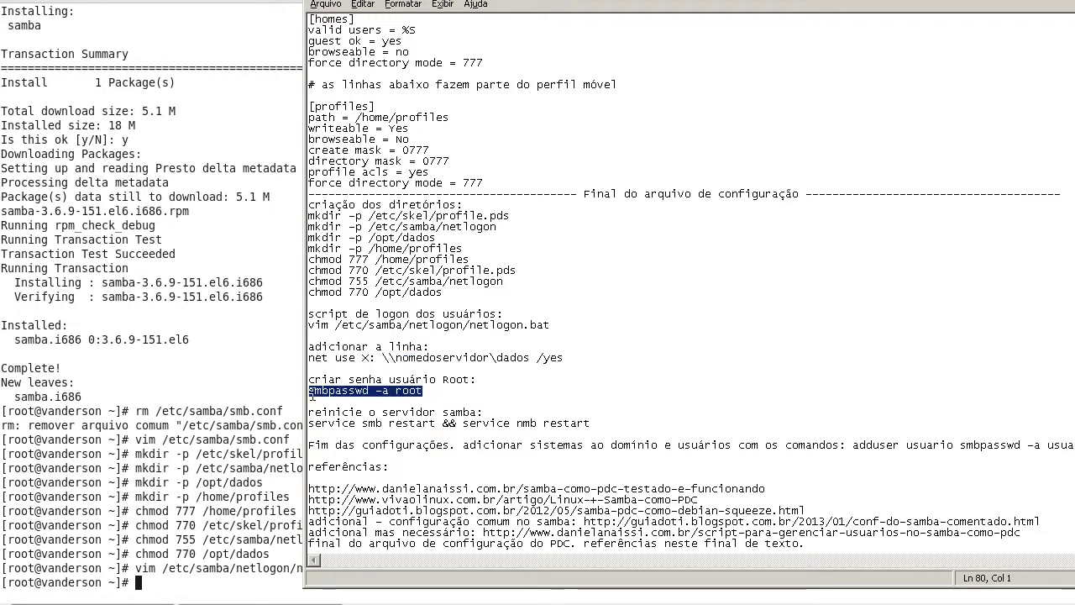
pyautogui.hotkey('alt', 'Tab')
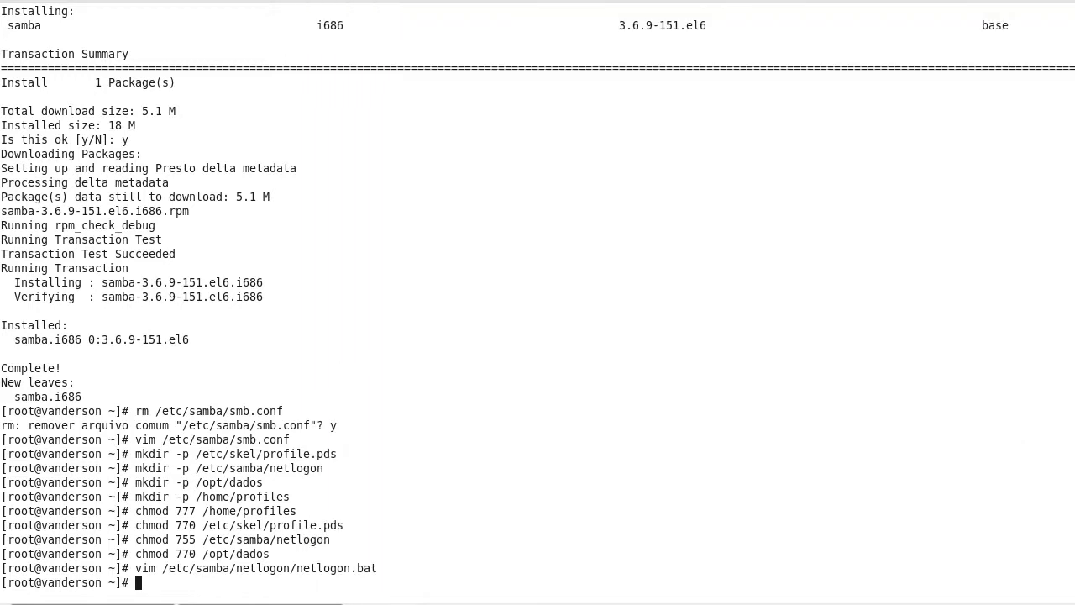
pyautogui.hotkey('alt', 'Tab')
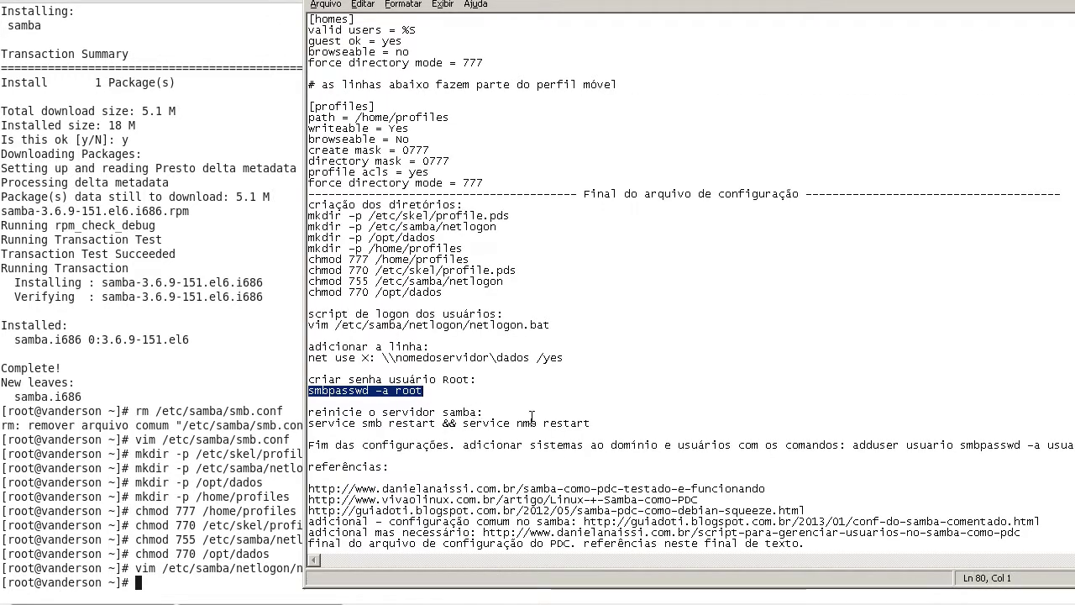
pyautogui.moveTo(598, 422); pyautogui.dragTo(296, 425)
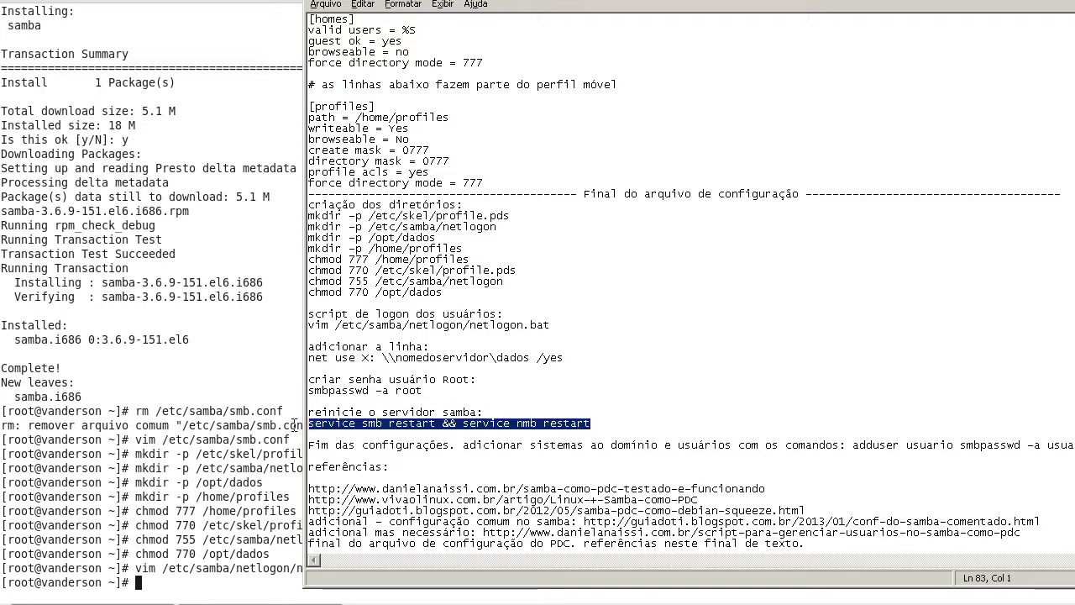
pyautogui.hotkey('ctrl', 'c')
pyautogui.hotkey('alt', 'Tab')
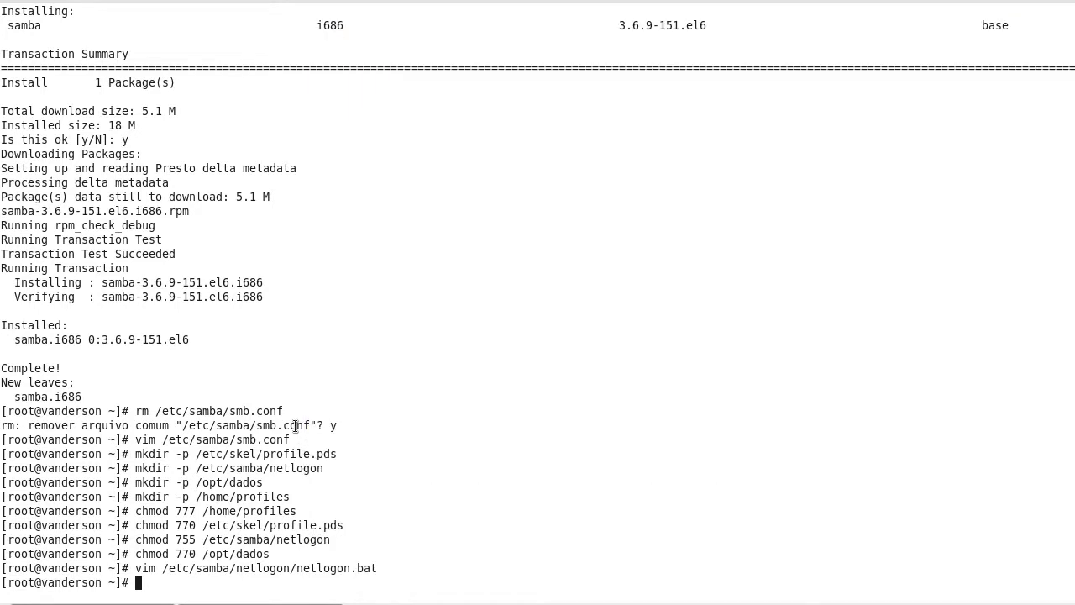
pyautogui.hotkey('ctrl', 'shift', 'v')
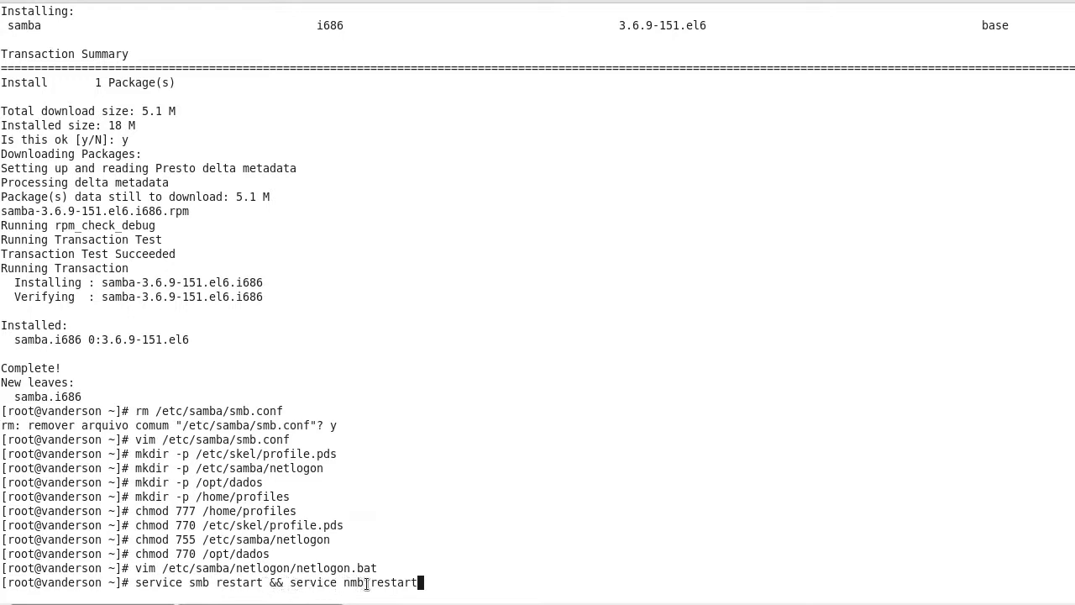
pyautogui.press('Return')
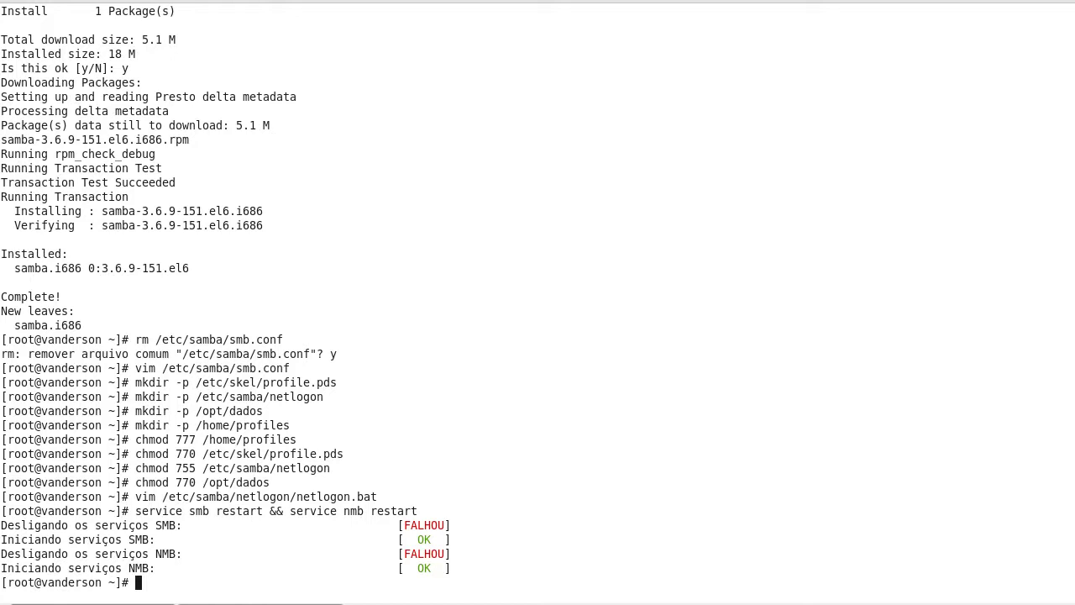
pyautogui.hotkey('alt', 'Tab')
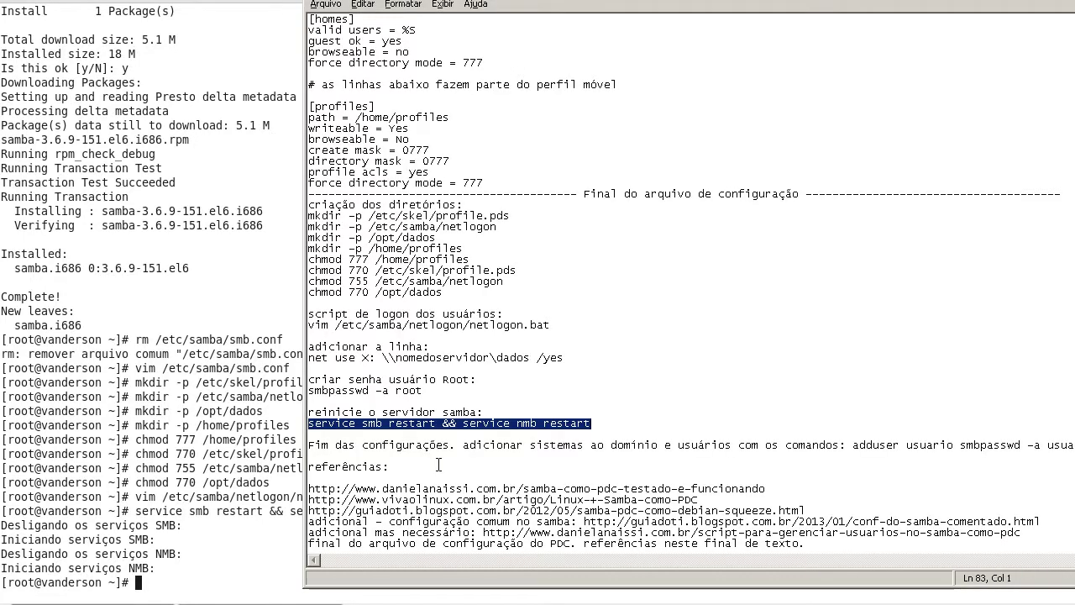
# Add root as a Samba user with 'smbpasswd -a root', entering the password twice
pyautogui.moveTo(438, 390); pyautogui.dragTo(282, 392)
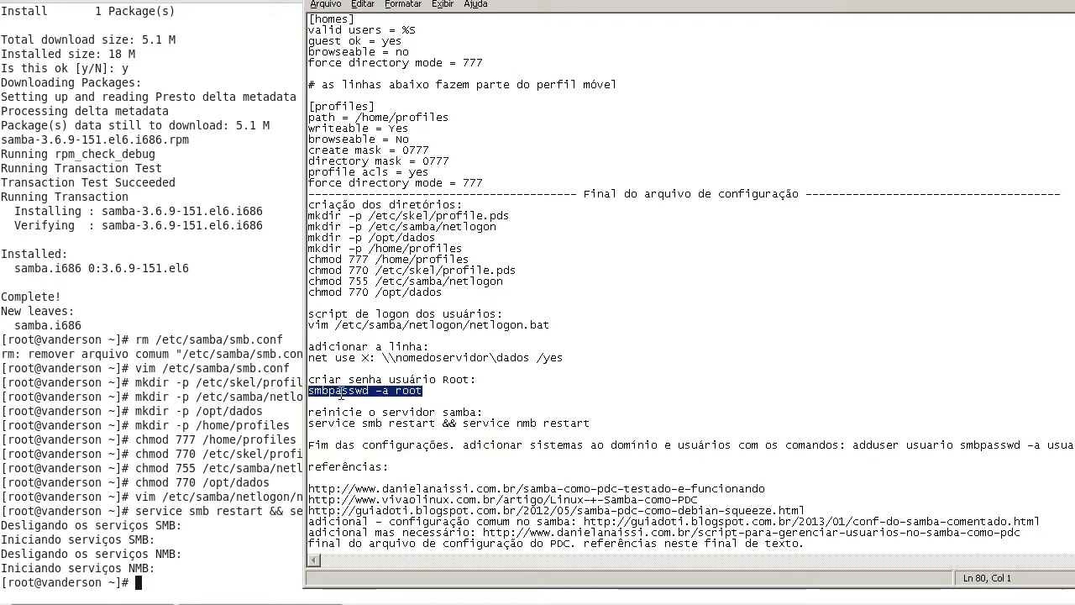
pyautogui.rightClick(339, 393)
pyautogui.click(357, 436)
pyautogui.click(210, 334)
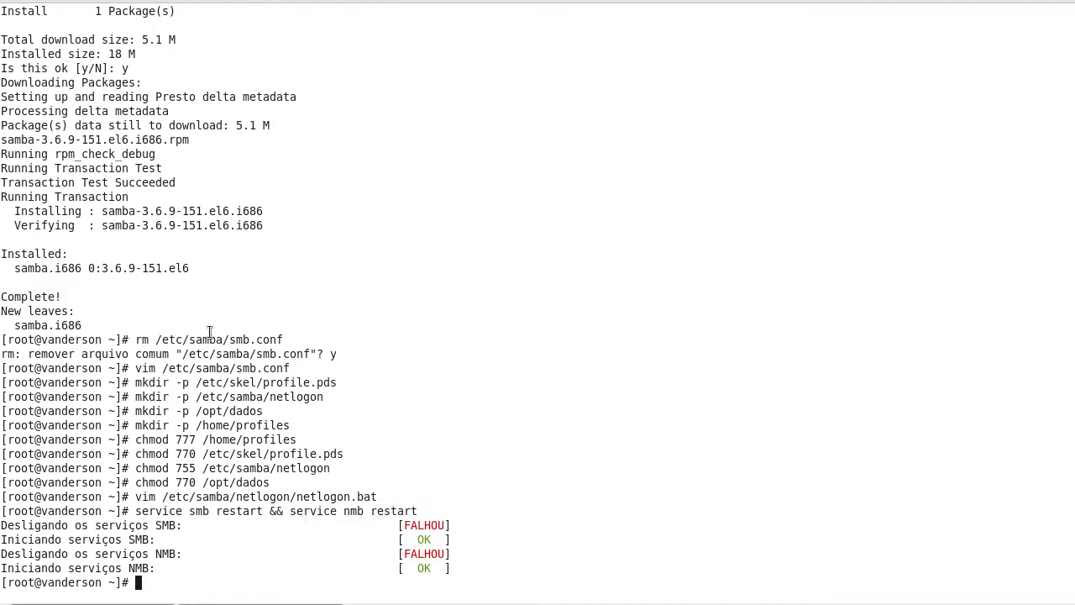
pyautogui.rightClick(383, 231)
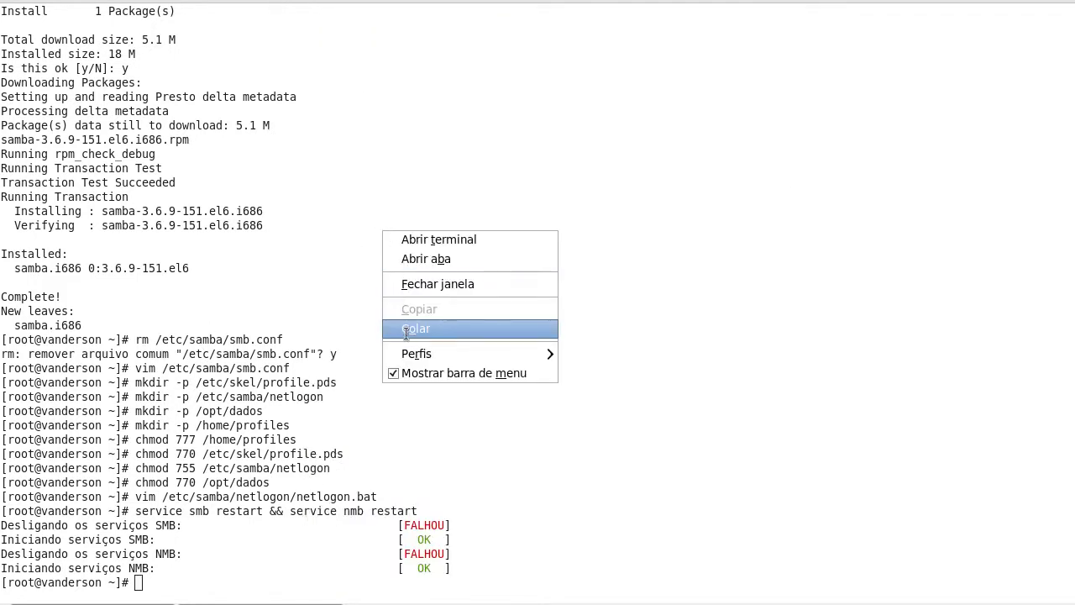
pyautogui.click(405, 330)
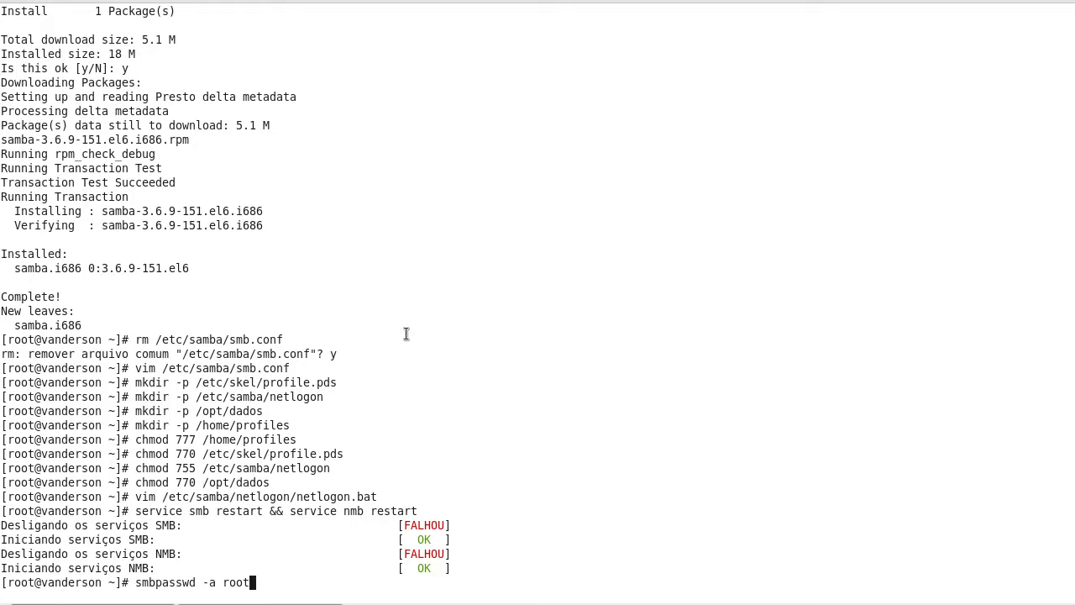
pyautogui.press('Return')
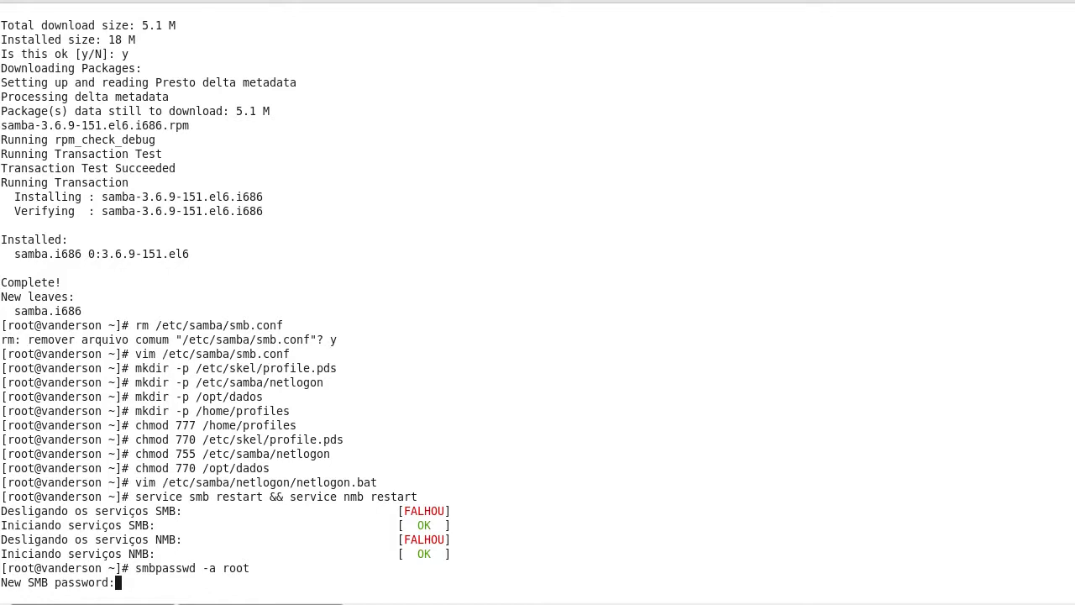
pyautogui.press('Return')
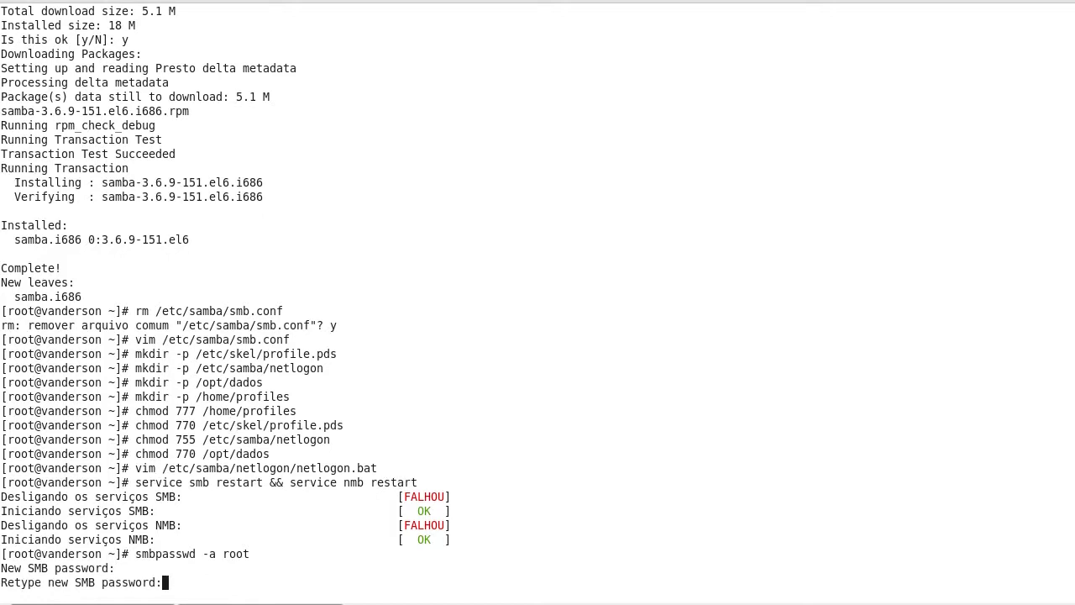
pyautogui.press('Return')
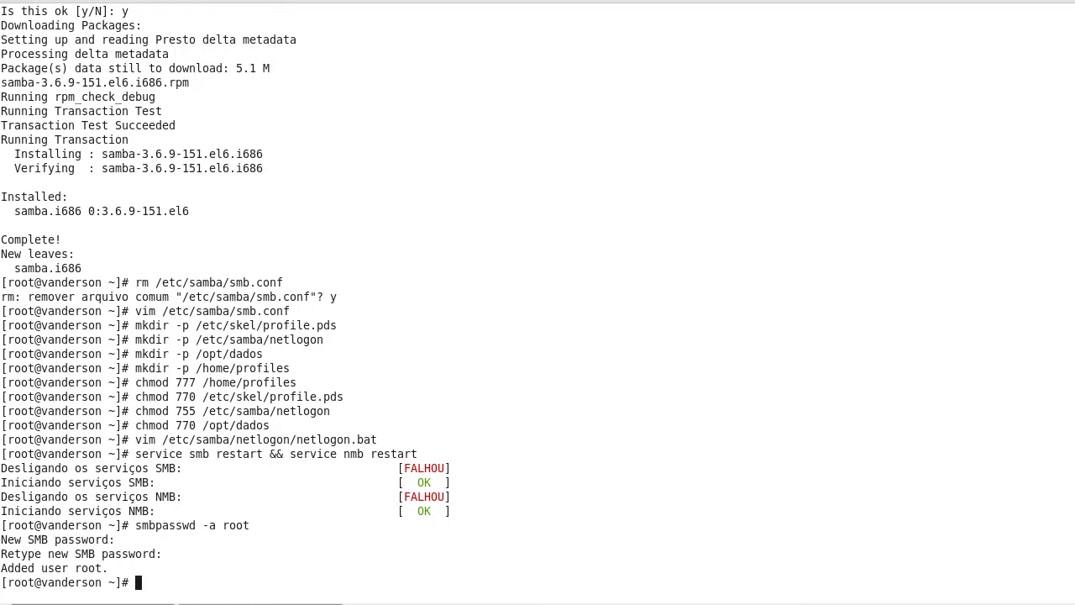
# Run the setup command to reach the Escolha uma Ferramenta tool menu
pyautogui.hotkey('alt', 'Tab')
pyautogui.click(183, 401)
pyautogui.write('sett')
pyautogui.press('BackSpace')
pyautogui.write('up')
pyautogui.press('Return')
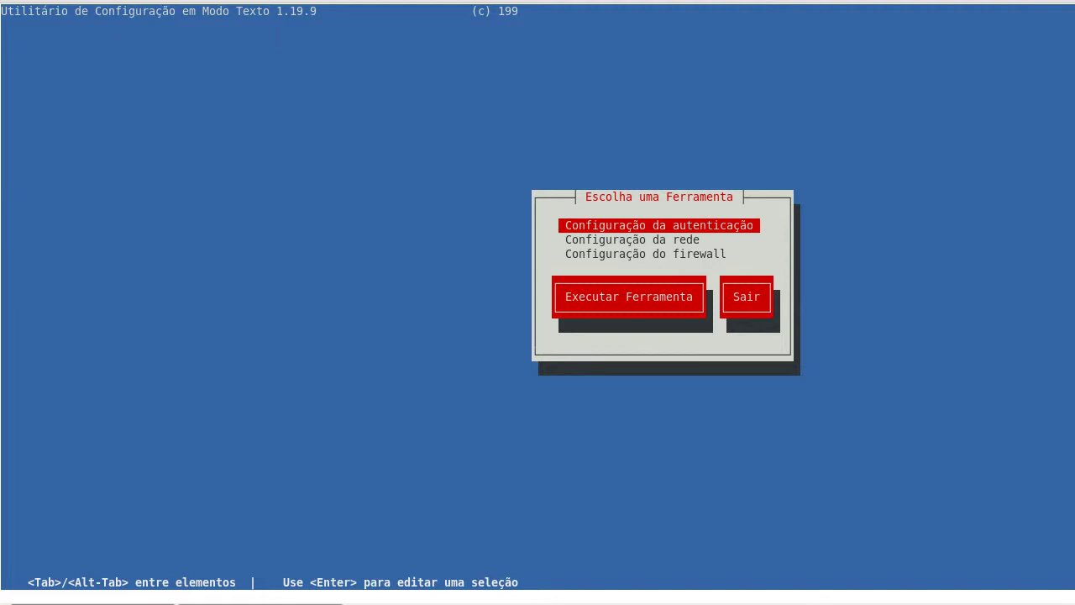
# Launch the firewall configuration tool and mark Samba as a trusted service
pyautogui.press('Down')
pyautogui.press('Down')
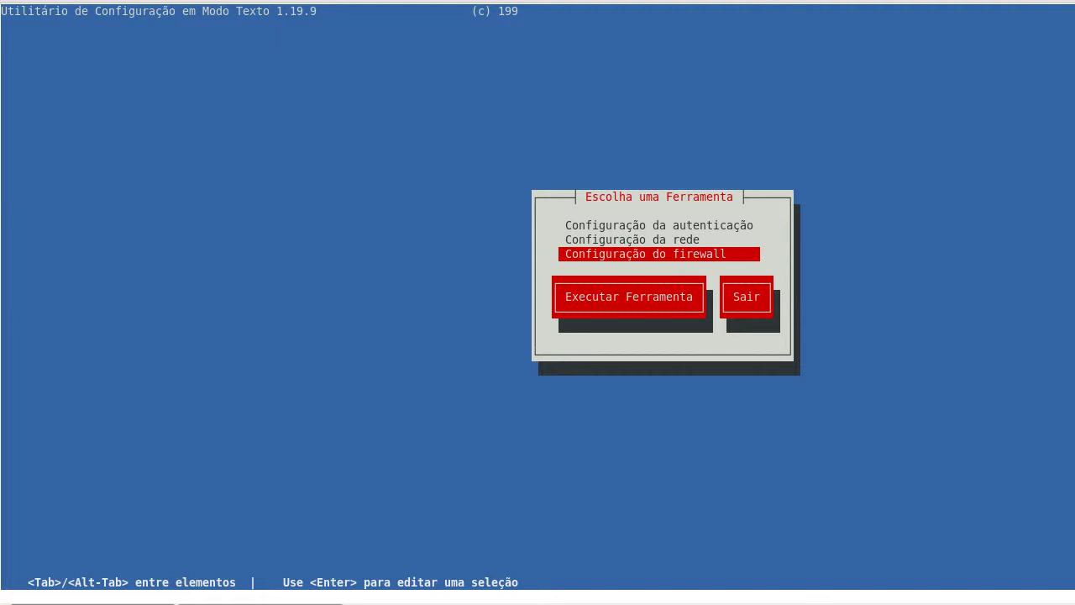
pyautogui.press('Return')
pyautogui.press('Tab')
pyautogui.press('Tab')
pyautogui.press('Return')
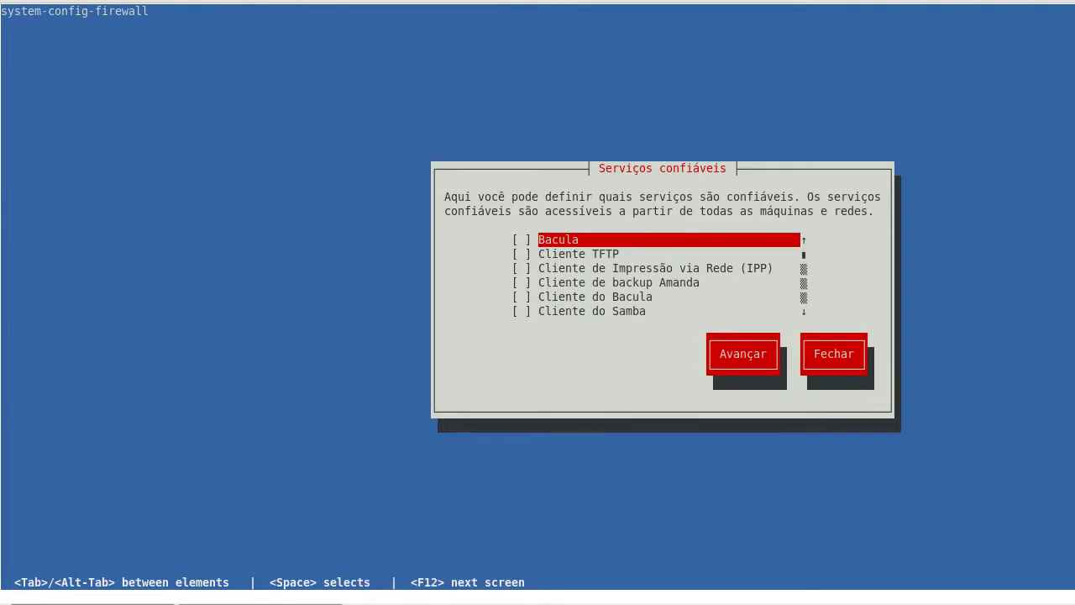
pyautogui.press('Down')
pyautogui.press('Down')
pyautogui.press('End')
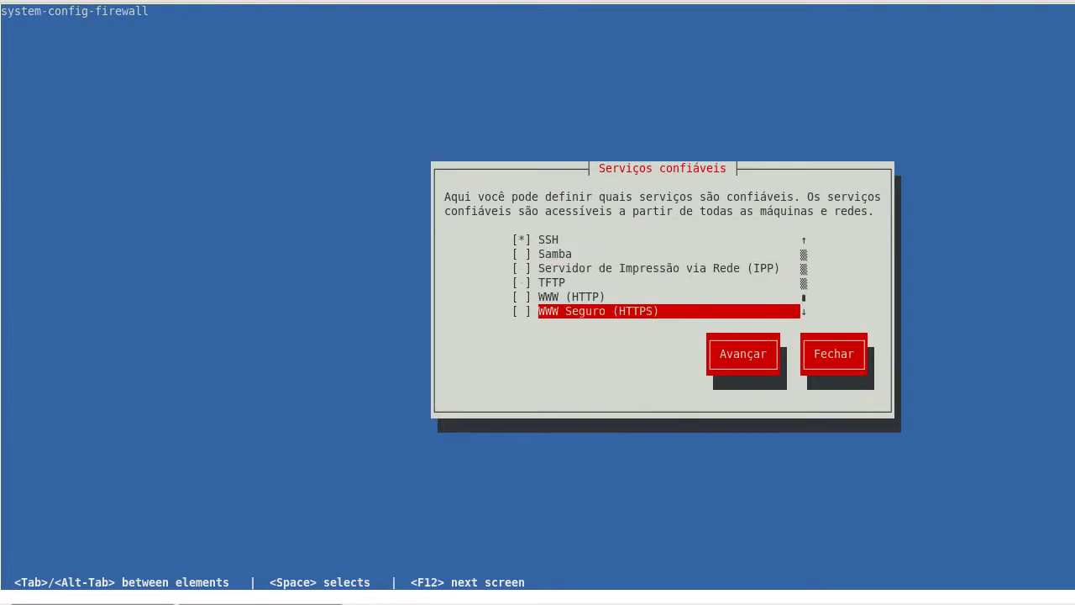
pyautogui.press('Up')
pyautogui.press('Up')
pyautogui.press('Up')
pyautogui.press('Up')
pyautogui.press('Up')
pyautogui.press('Down')
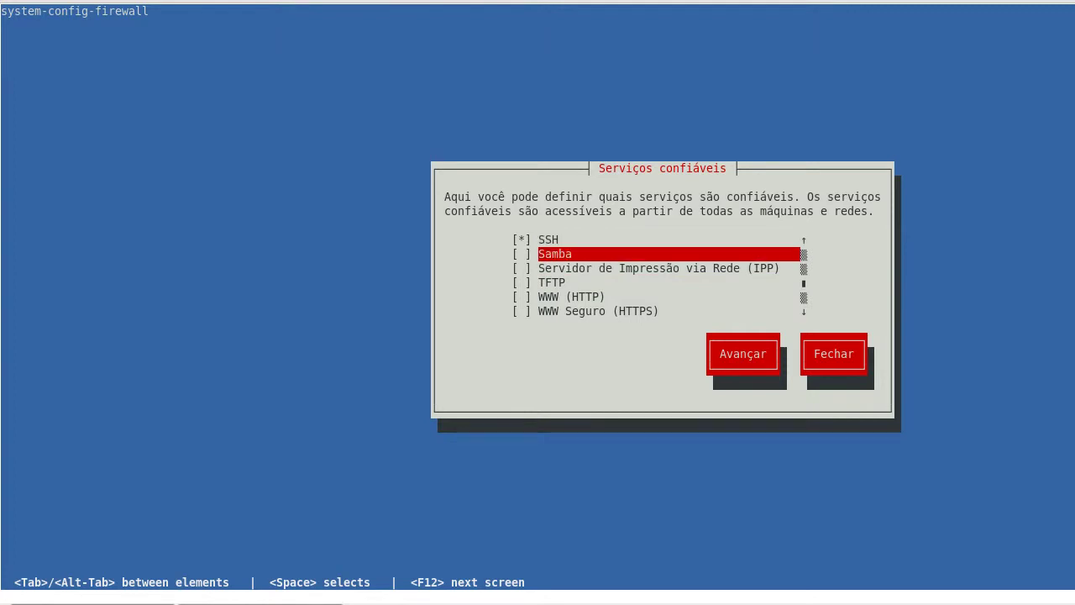
pyautogui.press('space')
pyautogui.press('Down')
pyautogui.press('Up')
pyautogui.press('Up')
pyautogui.press('Down')
pyautogui.press('Up')
pyautogui.press('Up')
pyautogui.press('Up')
pyautogui.press('Up')
pyautogui.press('Up')
pyautogui.press('Up')
pyautogui.press('Up')
pyautogui.press('Up')
pyautogui.press('Up')
pyautogui.press('Up')
pyautogui.press('Up')
pyautogui.press('Up')
pyautogui.press('Up')
pyautogui.press('Up')
pyautogui.press('Up')
pyautogui.press('Up')
pyautogui.press('Up')
pyautogui.press('Up')
pyautogui.press('Up')
pyautogui.press('Up')
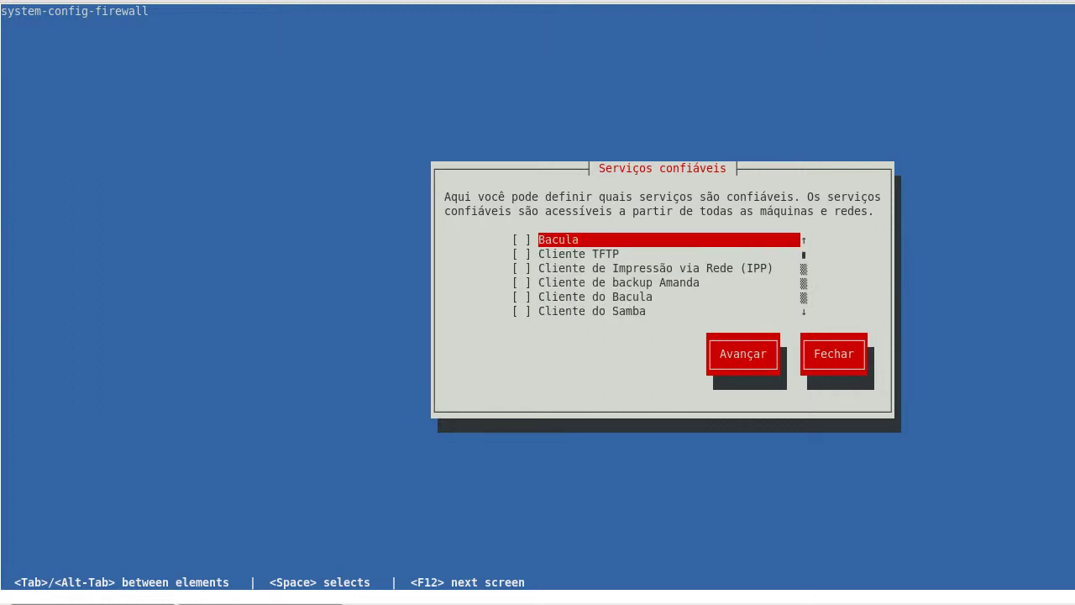
pyautogui.press('Down')
pyautogui.press('Up')
pyautogui.press('Down')
pyautogui.press('Down')
pyautogui.press('Down')
pyautogui.press('Down')
pyautogui.press('Down')
pyautogui.press('Down')
pyautogui.press('Down')
pyautogui.press('Down')
pyautogui.press('Down')
pyautogui.press('Down')
pyautogui.press('Down')
pyautogui.press('Down')
pyautogui.press('Down')
pyautogui.press('Down')
pyautogui.press('Down')
pyautogui.press('Down')
pyautogui.press('Down')
pyautogui.press('Down')
pyautogui.press('Down')
pyautogui.press('Down')
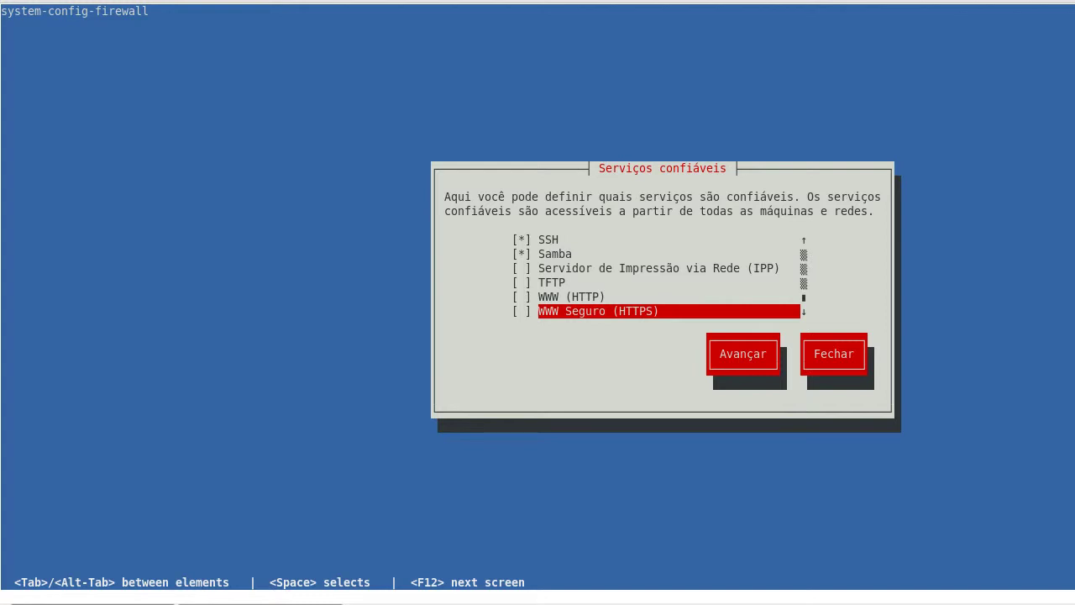
# Pass the other ports screen and apply the firewall configuration, confirming Sim
pyautogui.press('Tab')
pyautogui.press('Return')
pyautogui.press('Tab')
pyautogui.press('Tab')
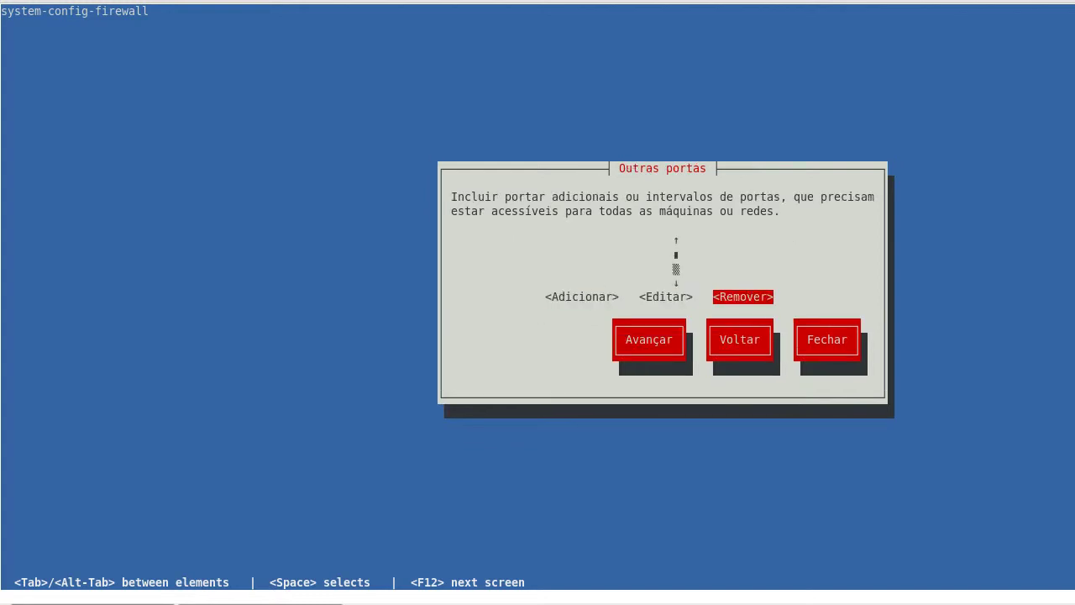
pyautogui.press('Tab')
pyautogui.press('Tab')
pyautogui.press('Tab')
pyautogui.press('Return')
pyautogui.hotkey('shift', 'Tab')
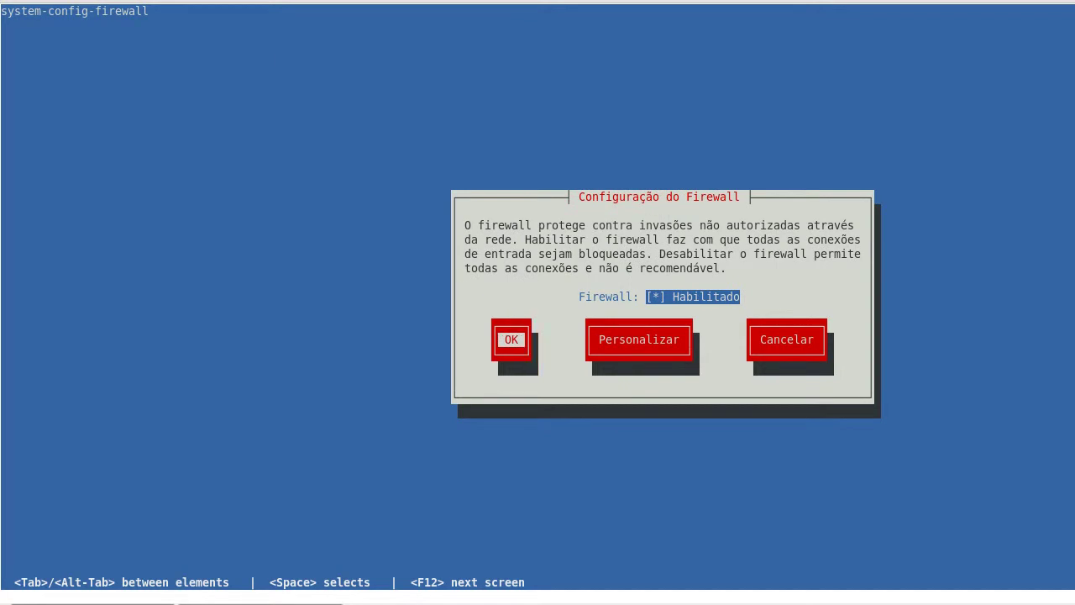
pyautogui.press('Return')
pyautogui.press('Return')
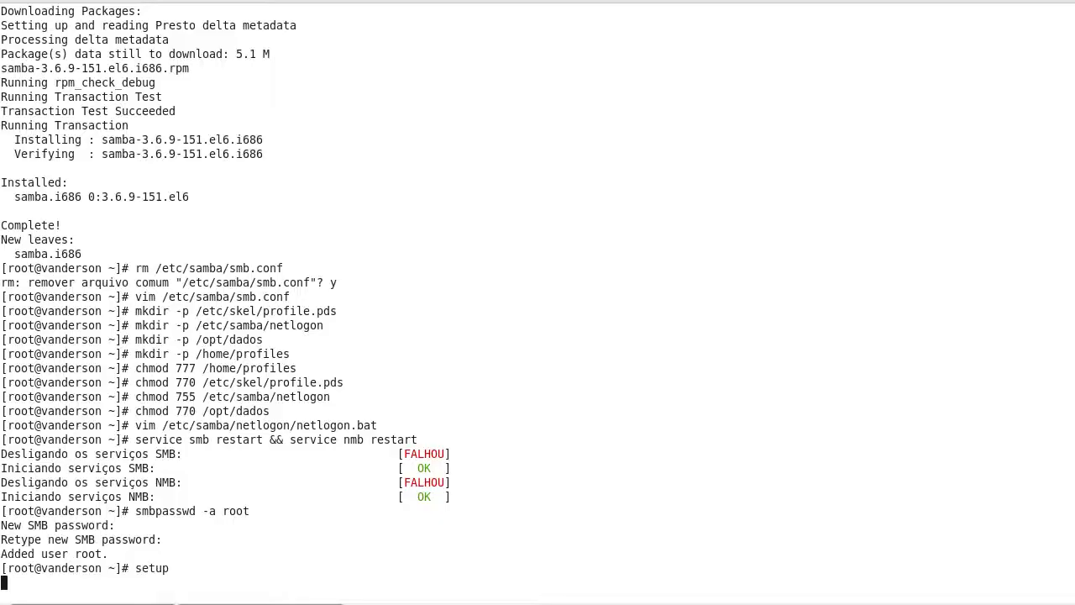
# Quit setup and rerun 'service smb restart && service nmb restart'
pyautogui.press('Tab')
pyautogui.press('Return')
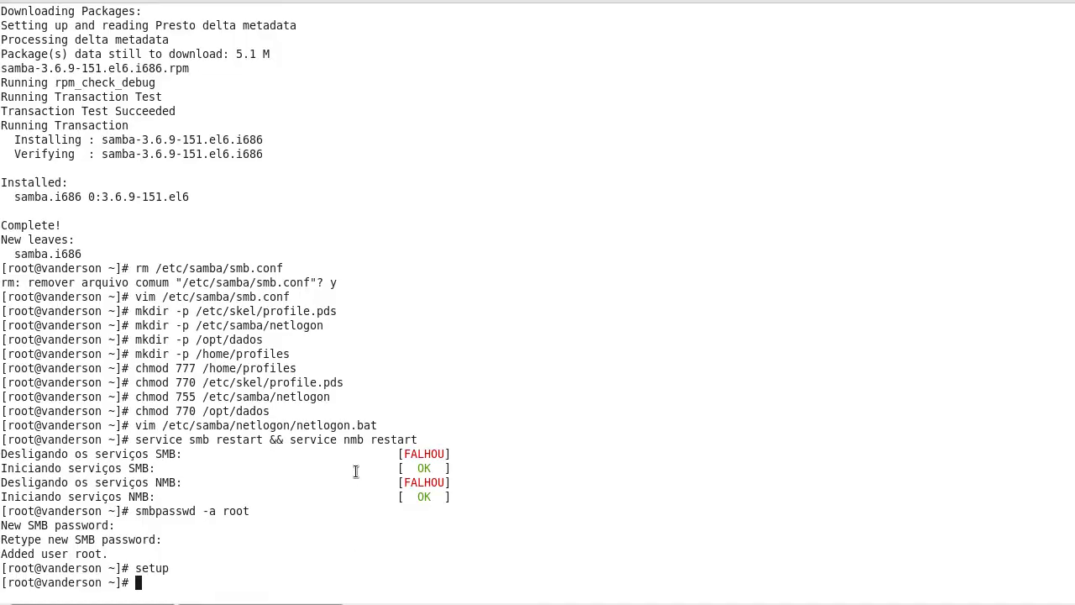
pyautogui.press('Up')
pyautogui.press('Up')
pyautogui.press('Return')
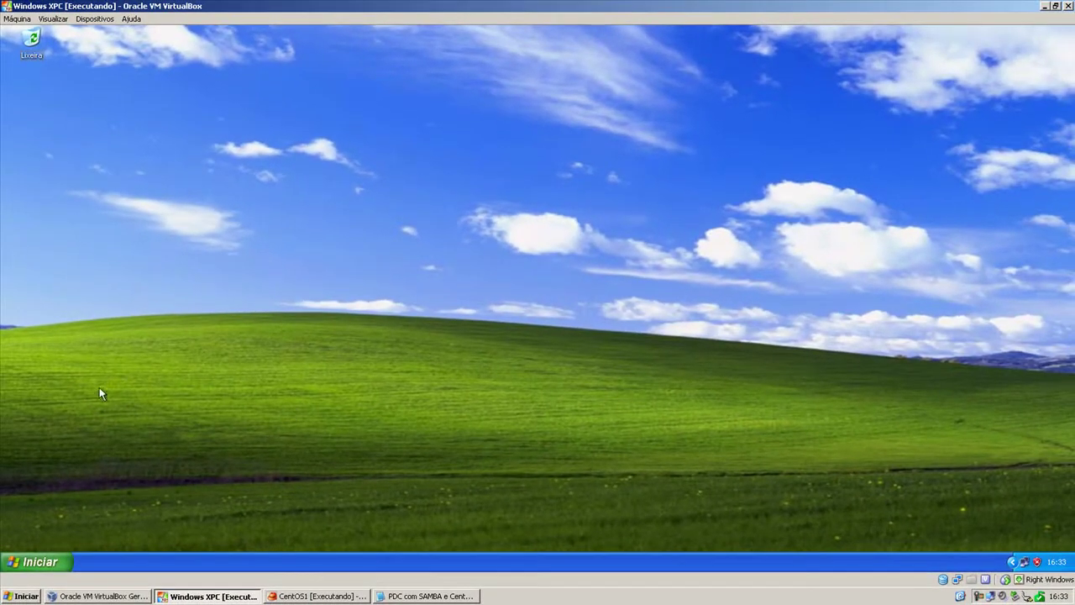
# From Meu computador properties, open the Nome do computador change dialog and select Domínio
pyautogui.click(32, 564)
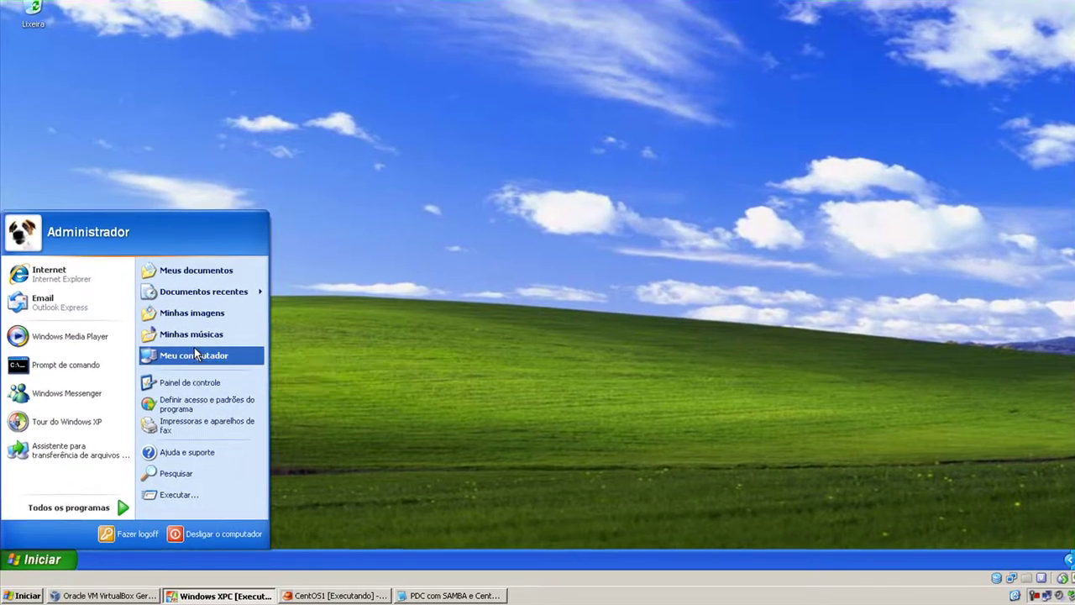
pyautogui.rightClick(184, 366)
pyautogui.click(228, 471)
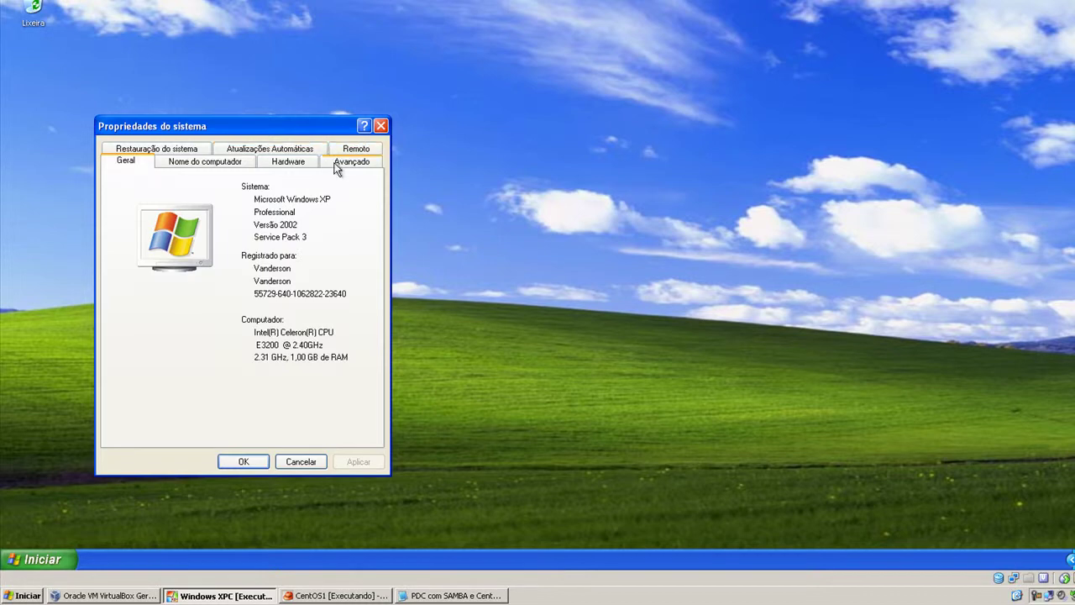
pyautogui.click(195, 163)
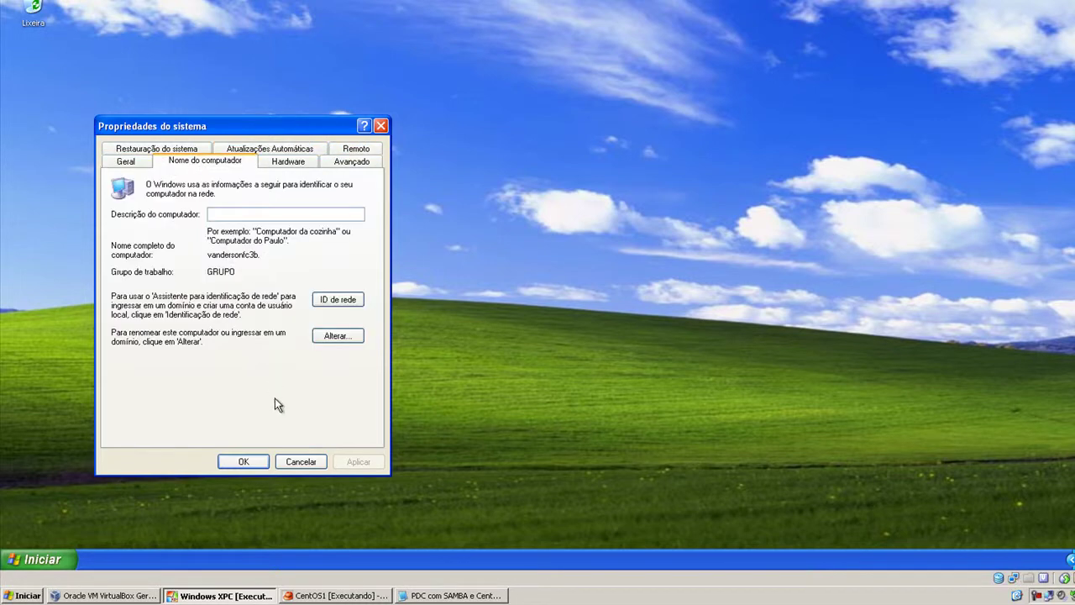
pyautogui.click(345, 301)
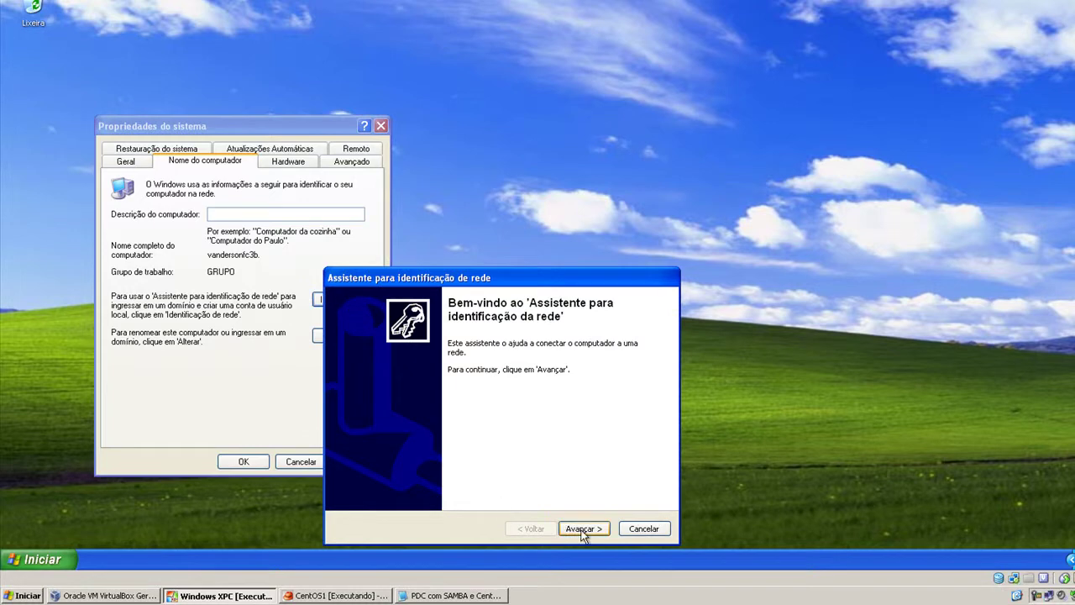
pyautogui.click(655, 530)
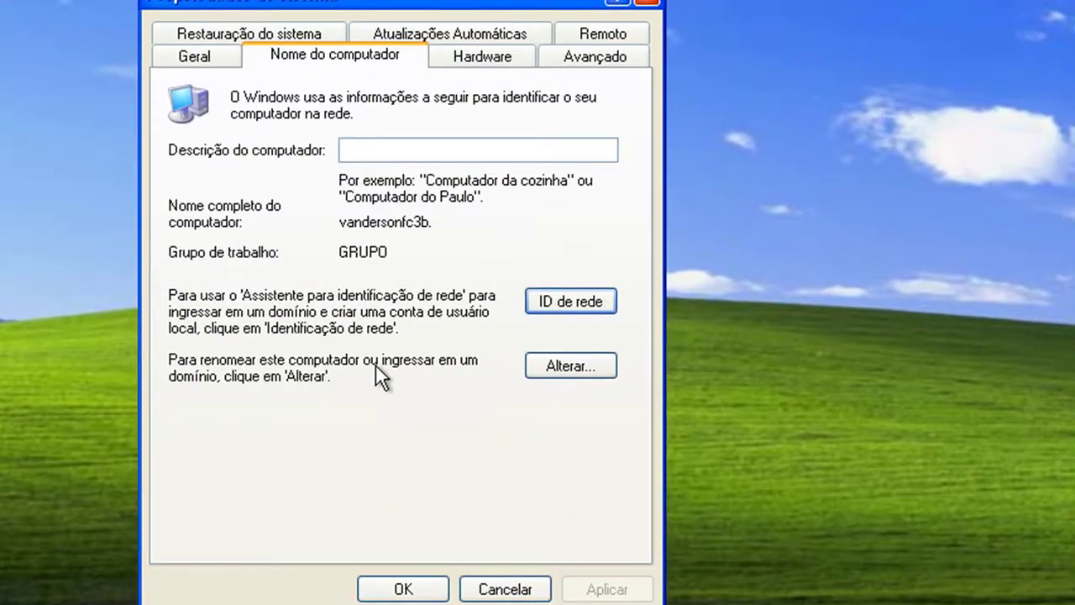
pyautogui.click(534, 370)
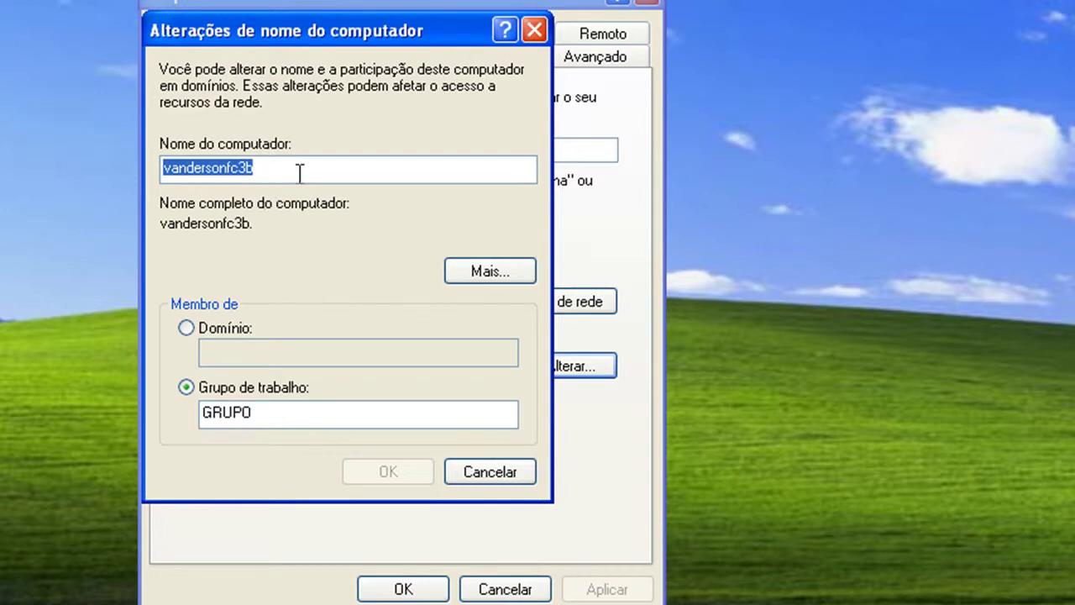
pyautogui.click(222, 330)
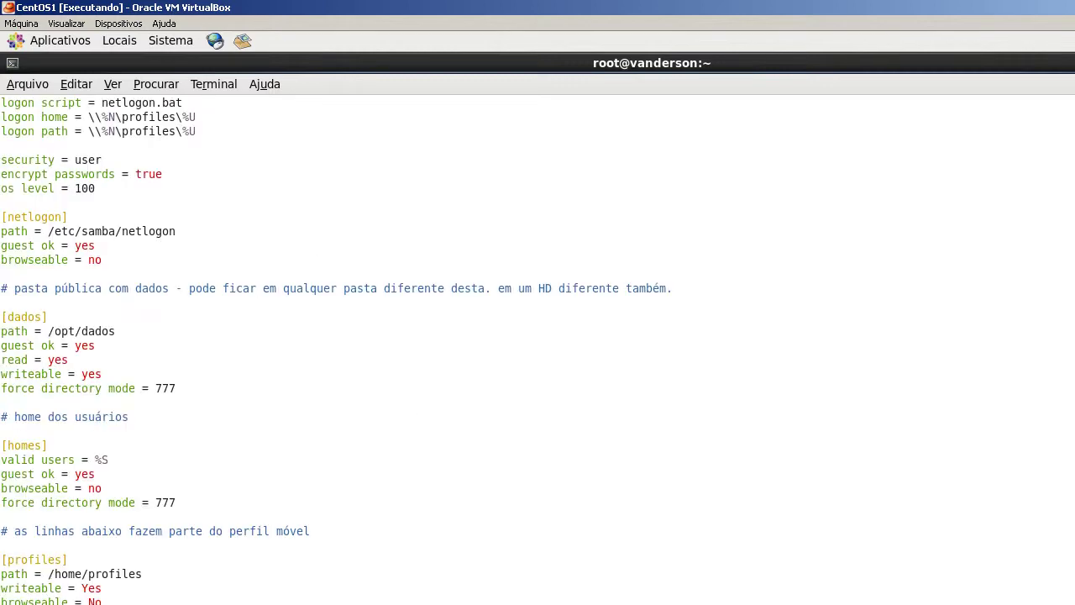
# In smb.conf, replace the netbios name VG with SERVIDOR
pyautogui.press('g')
pyautogui.press('g')
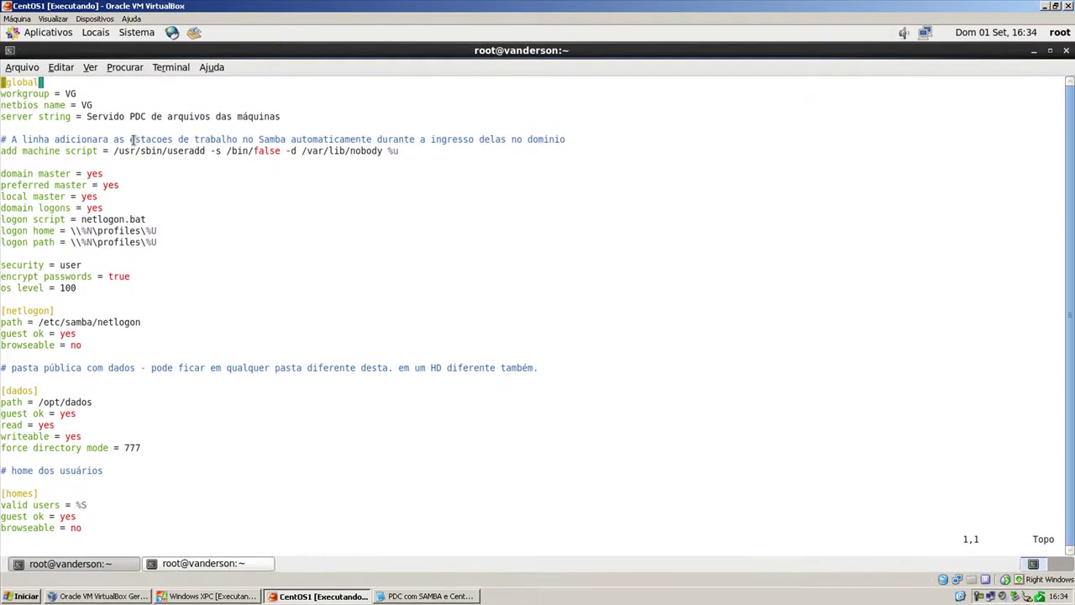
pyautogui.press('i')
pyautogui.press('Right')
pyautogui.press('Down')
pyautogui.press('Down')
pyautogui.press('Right')
pyautogui.press('Right')
pyautogui.press('Right')
pyautogui.press('Right')
pyautogui.press('Right')
pyautogui.press('Right')
pyautogui.press('Right')
pyautogui.press('Right')
pyautogui.press('Right')
pyautogui.press('Right')
pyautogui.press('Right')
pyautogui.press('Right')
pyautogui.press('Right')
pyautogui.press('Right')
pyautogui.press('Right')
pyautogui.press('Right')
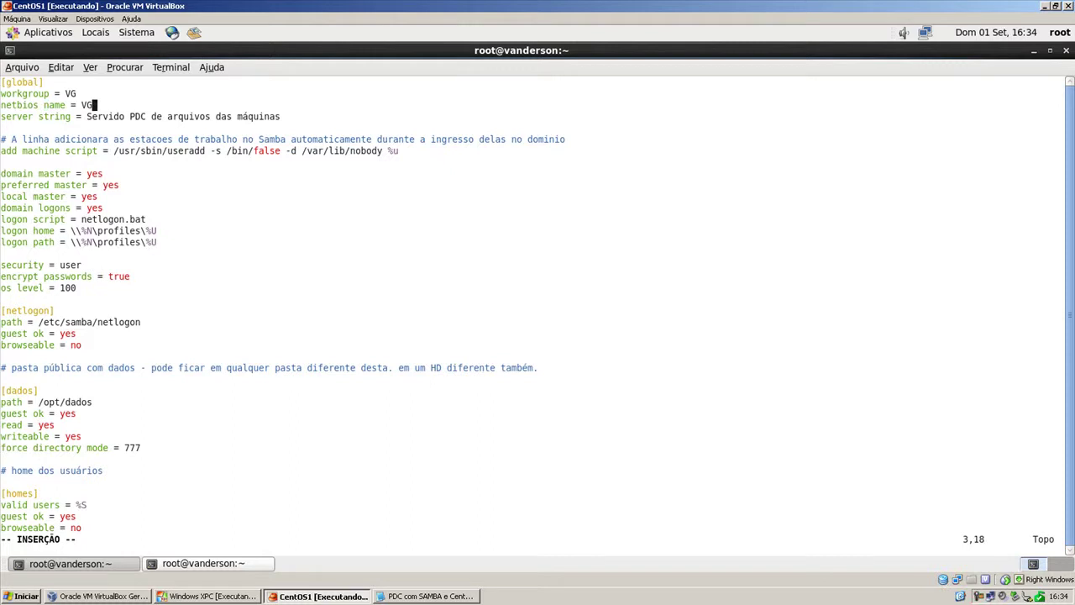
pyautogui.press('BackSpace')
pyautogui.press('BackSpace')
pyautogui.write('SERVIDOR')
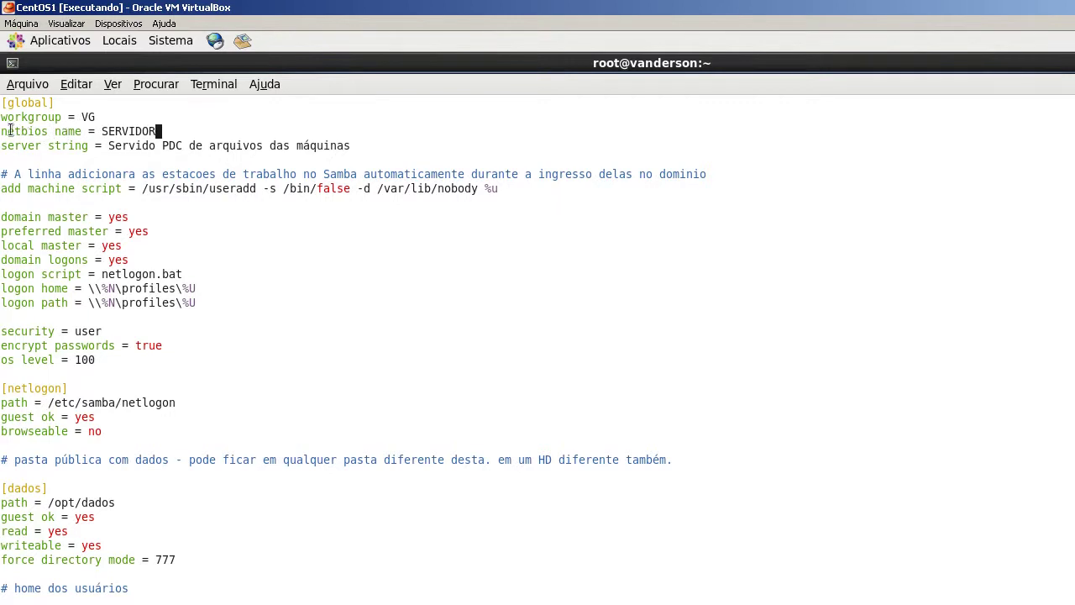
# Highlight the workgroup = VG and netbios name = SERVIDOR lines to point them out
pyautogui.doubleClick(90, 116)
pyautogui.doubleClick(111, 131)
pyautogui.click(85, 118)
pyautogui.moveTo(3, 117); pyautogui.dragTo(99, 117)
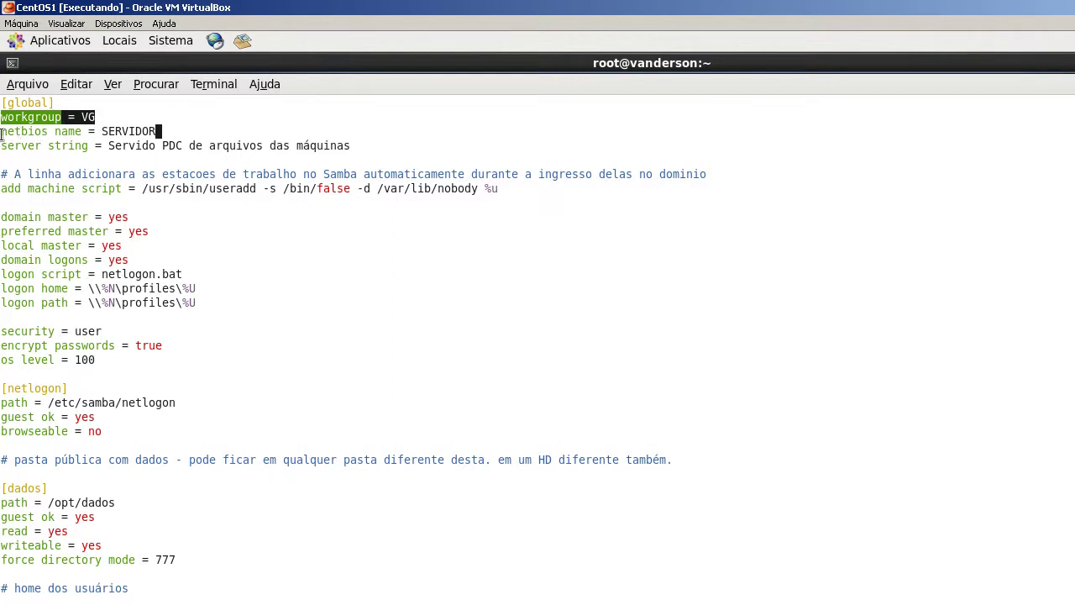
pyautogui.moveTo(2, 134); pyautogui.dragTo(154, 131)
pyautogui.click(235, 139)
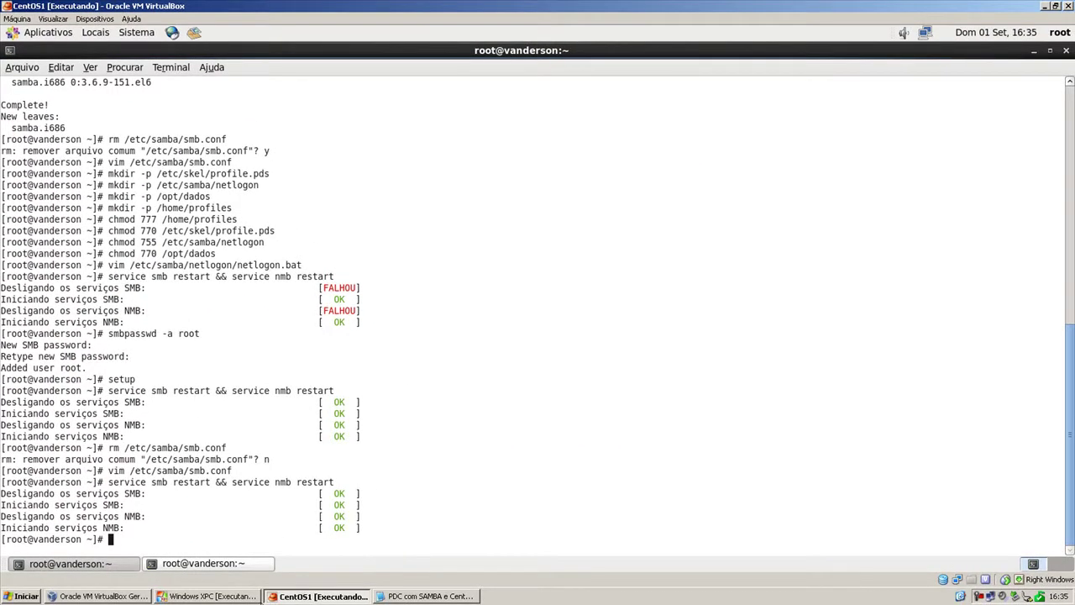
# Join domain VG using the root account name and its password
pyautogui.click(218, 597)
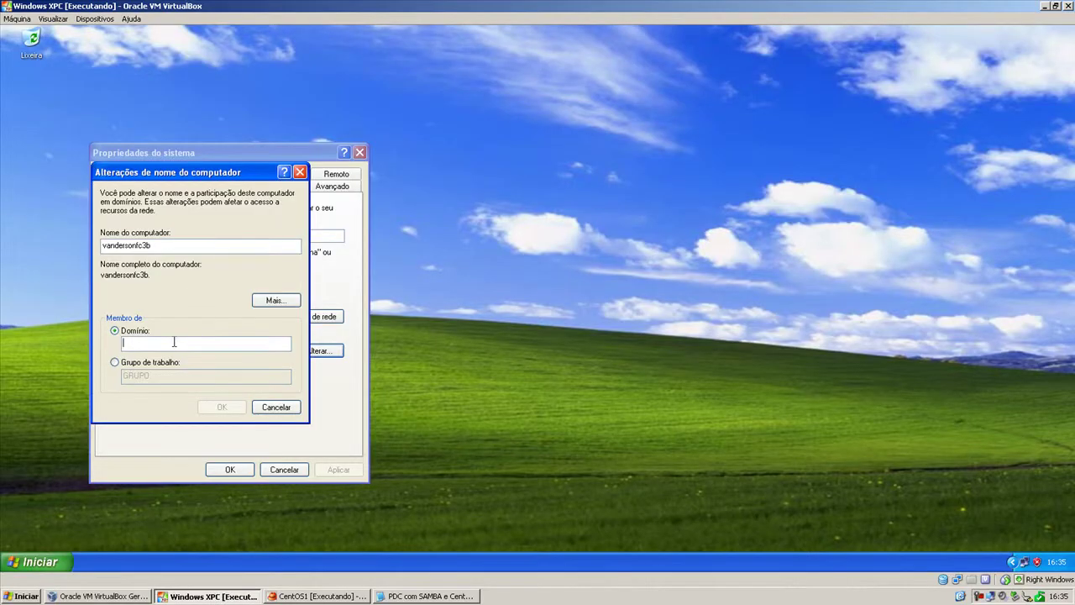
pyautogui.write('VG')
pyautogui.click(206, 407)
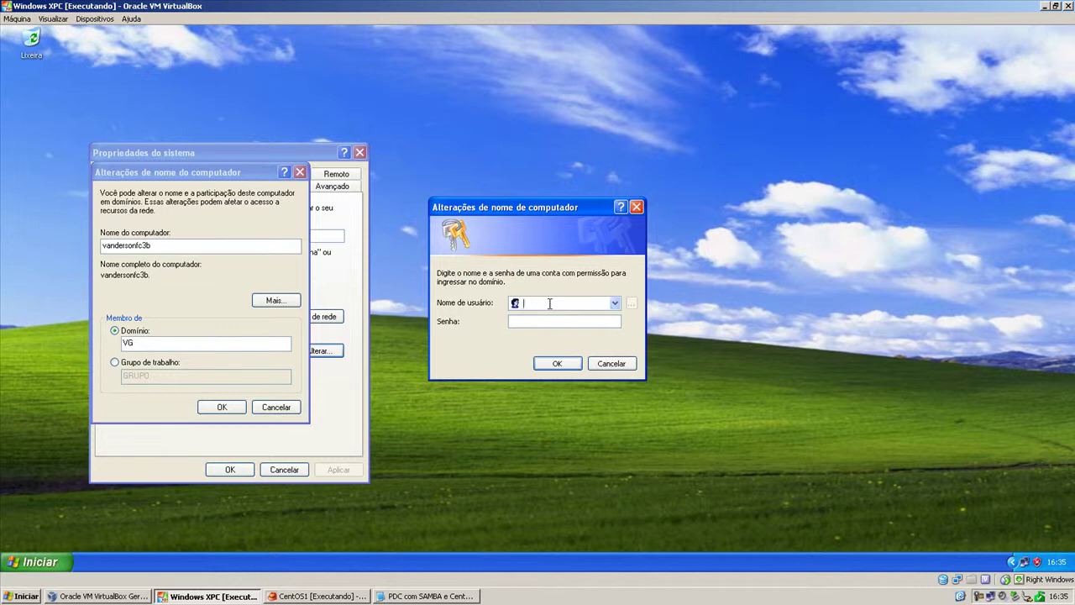
pyautogui.write('root')
pyautogui.press('Tab')
pyautogui.write('********')
pyautogui.click(556, 363)
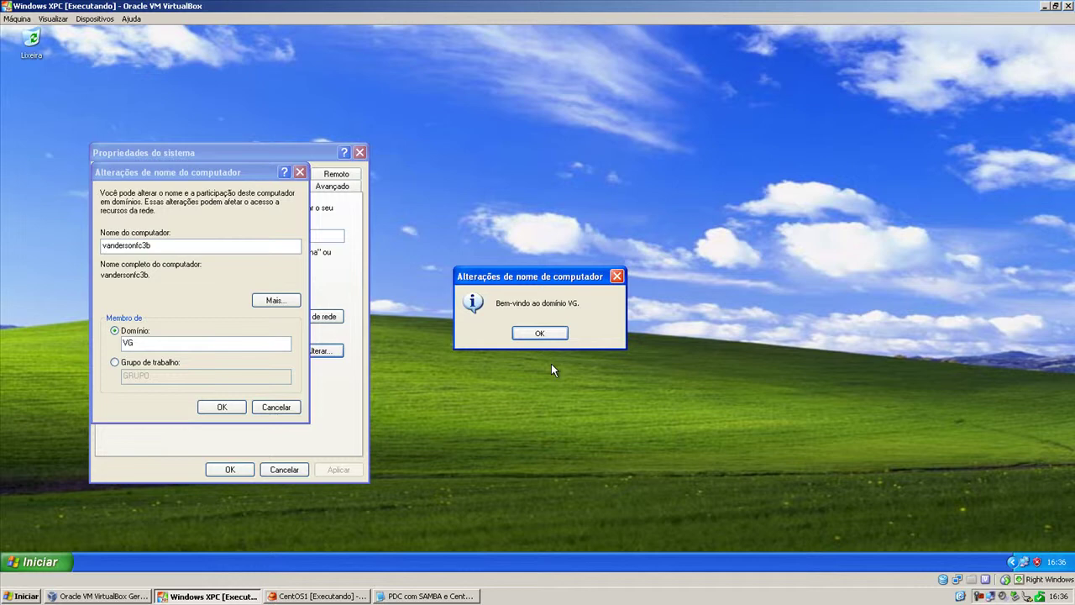
# Dismiss the welcome and restart notices, apply the properties, and restart Windows now
pyautogui.click(539, 333)
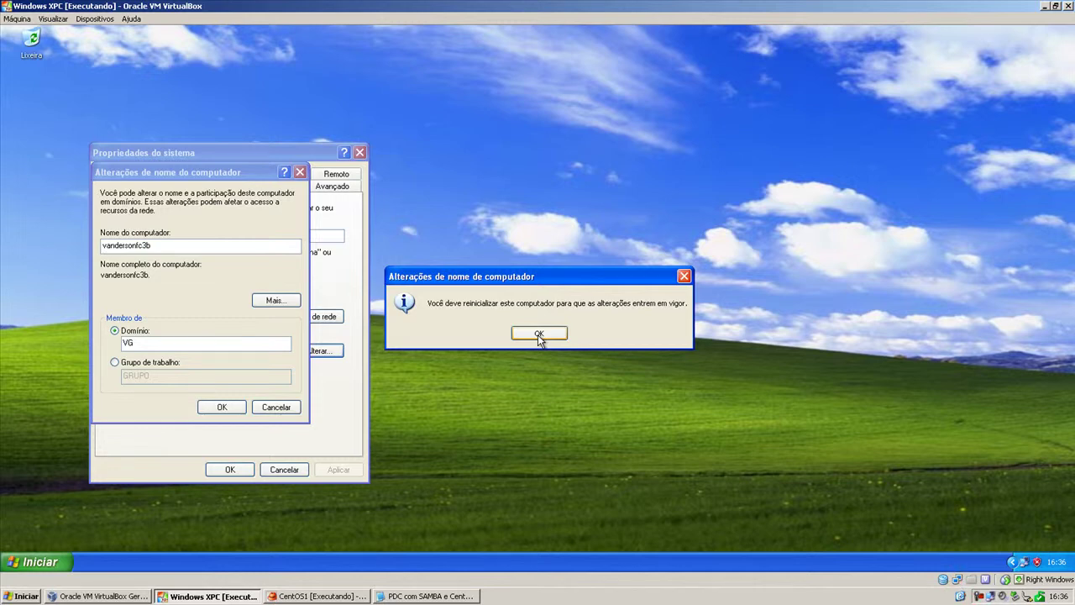
pyautogui.click(538, 334)
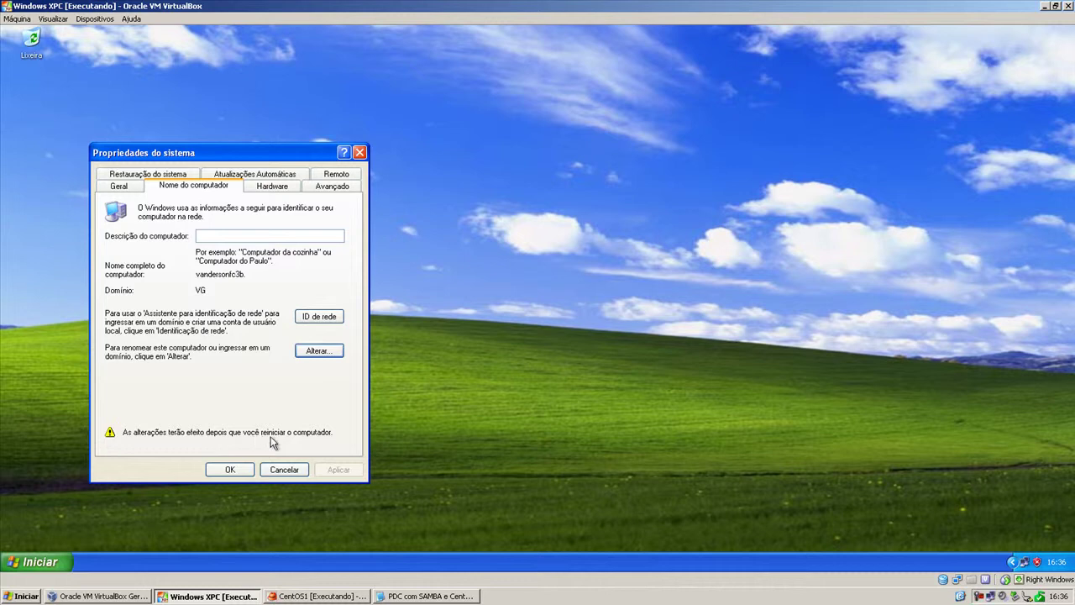
pyautogui.click(230, 470)
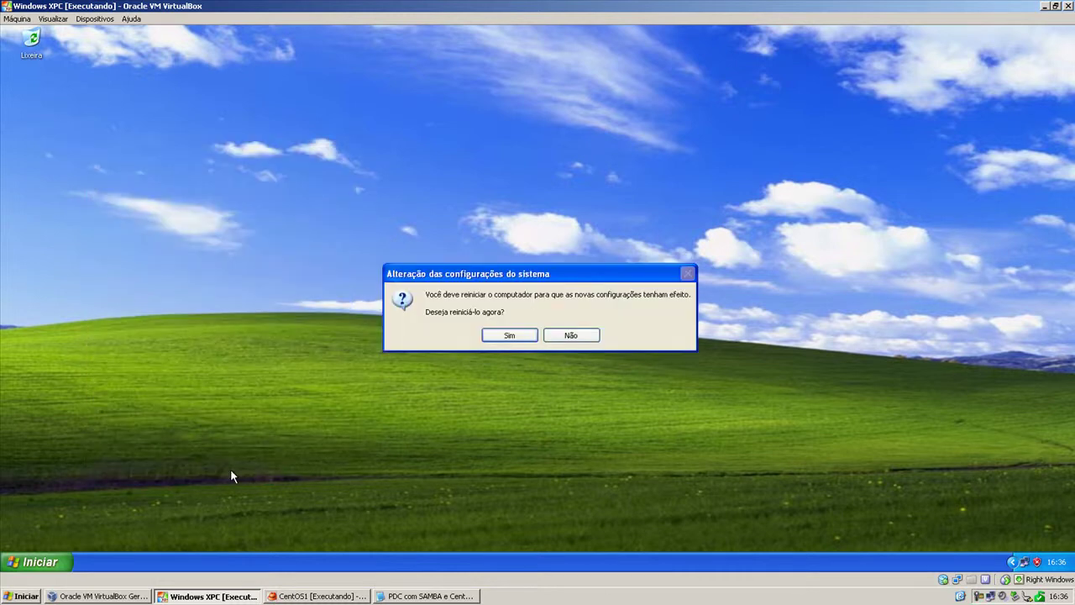
pyautogui.click(509, 335)
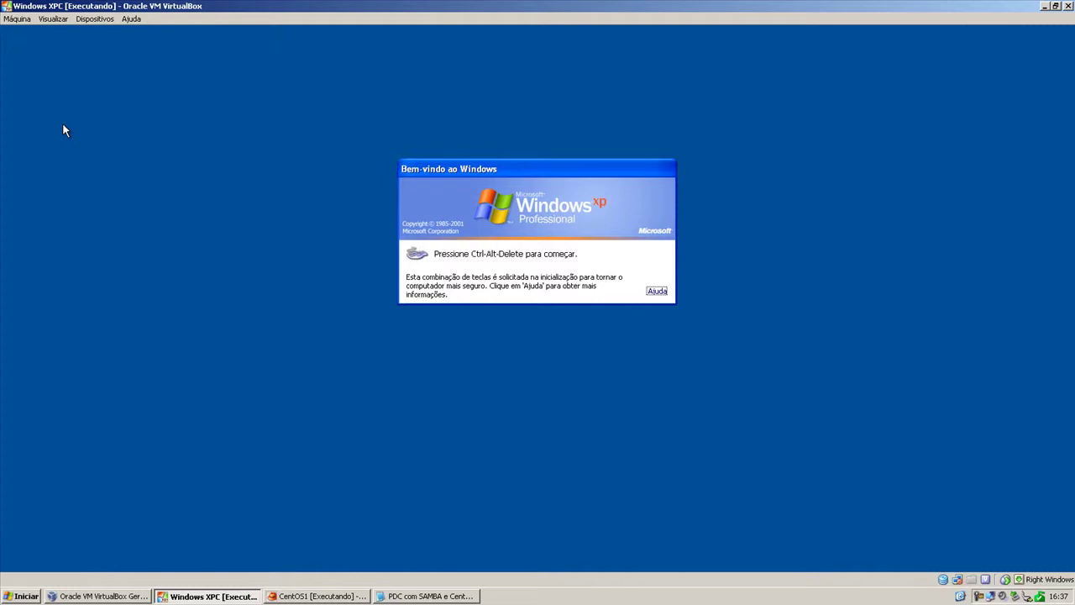
# Send Ctrl-Alt-Del to the XP VM and log on to domain VG as root with its password
pyautogui.click(17, 19)
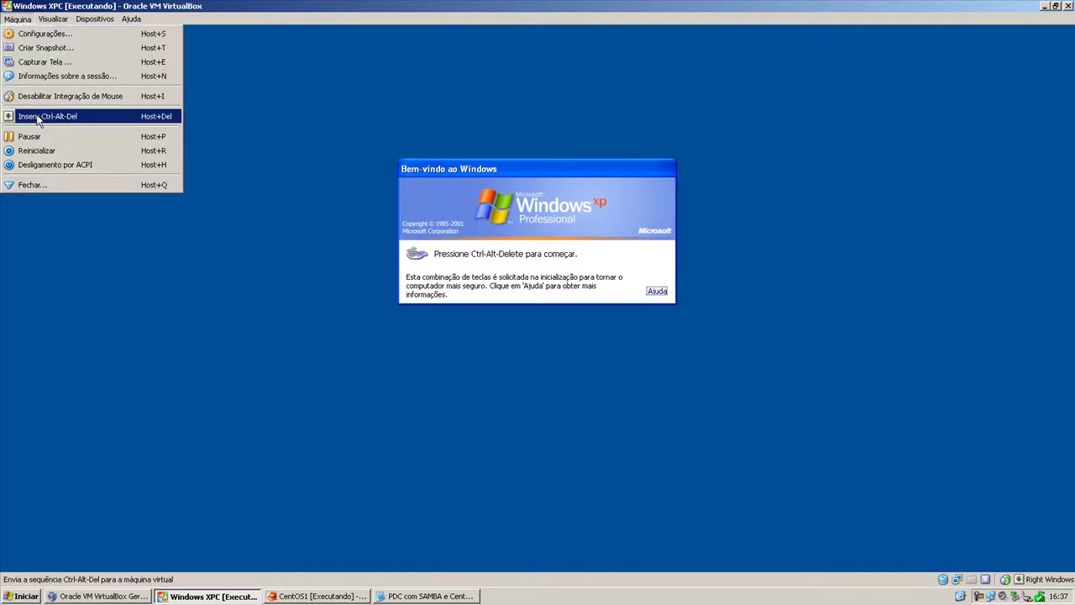
pyautogui.click(47, 116)
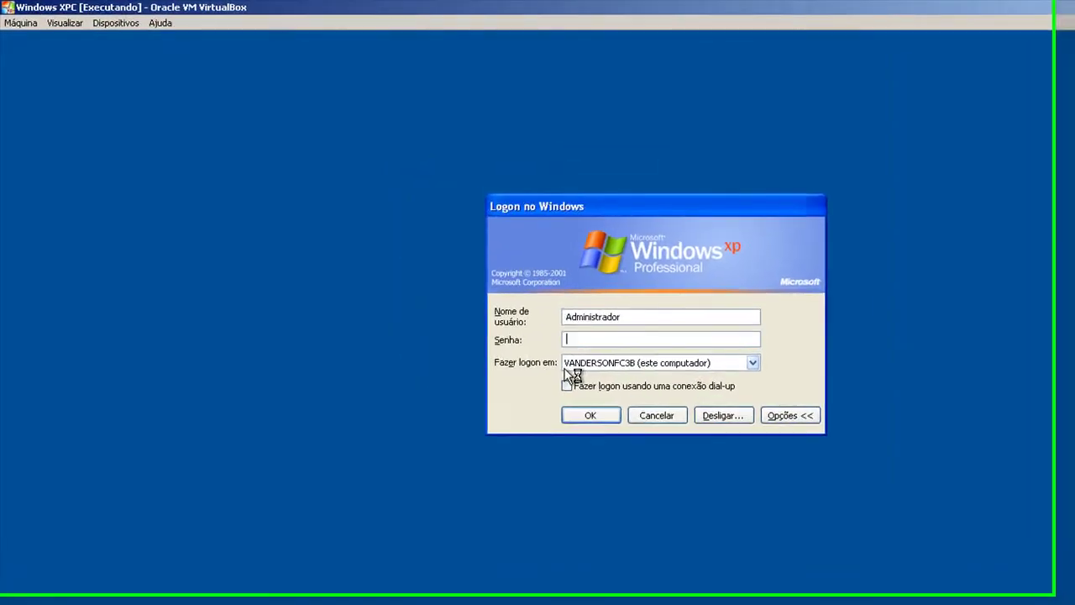
pyautogui.click(490, 302)
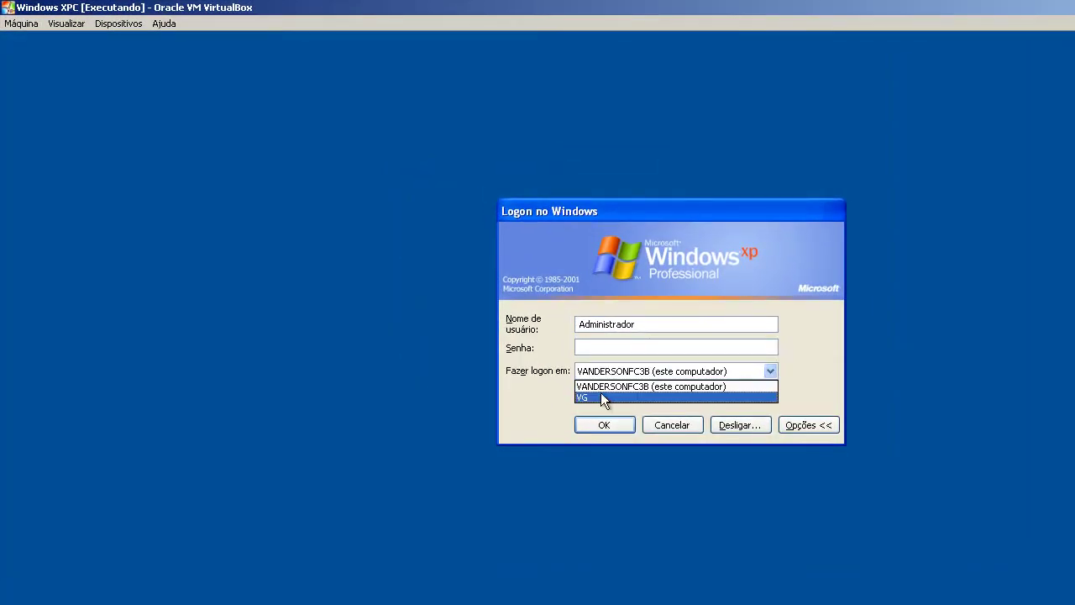
pyautogui.click(600, 395)
pyautogui.click(615, 346)
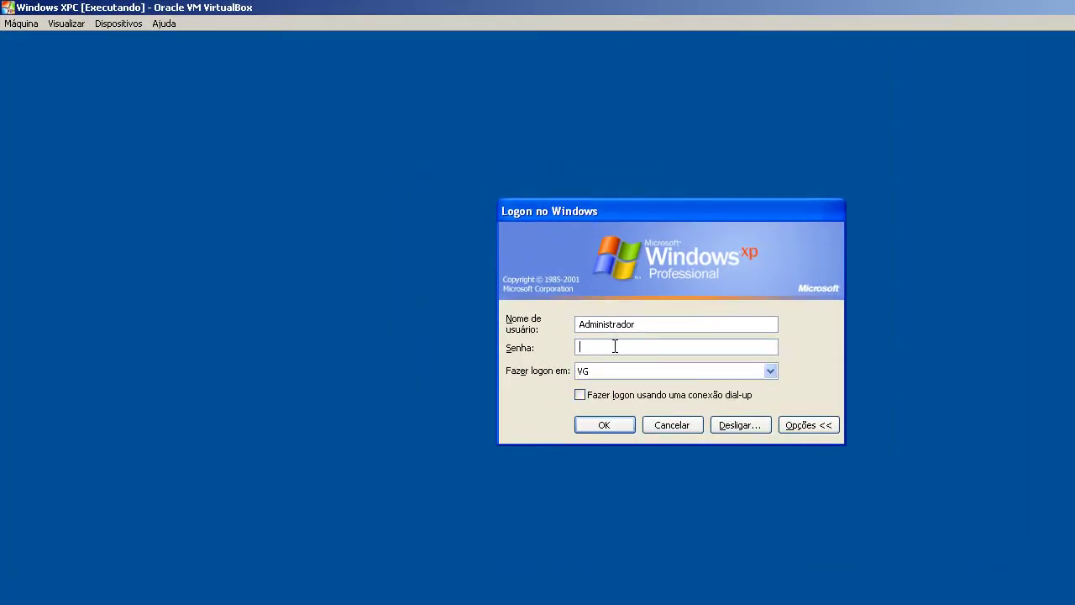
pyautogui.doubleClick(655, 323)
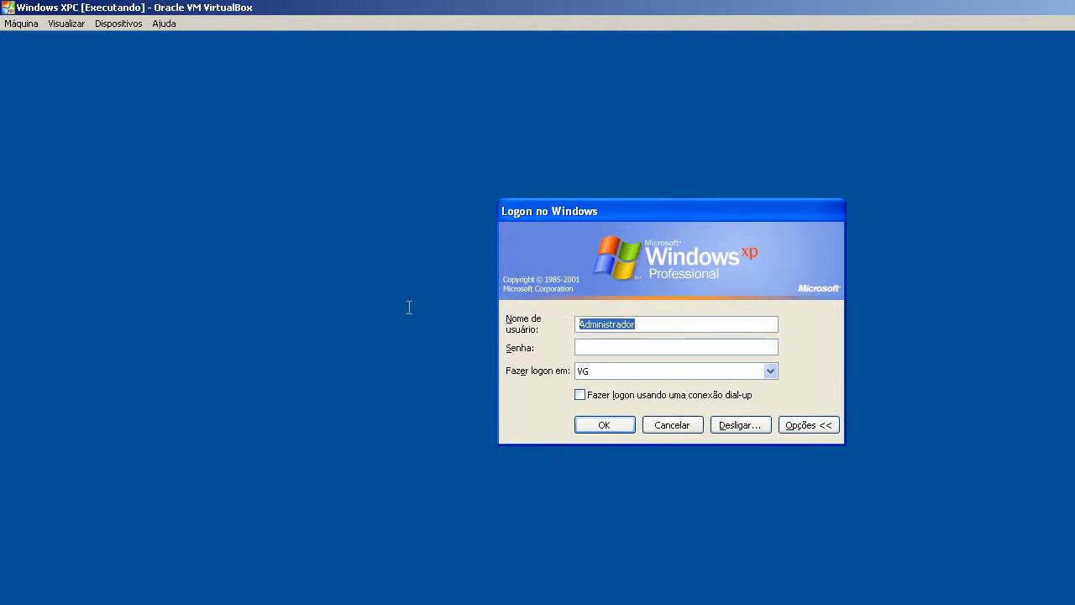
pyautogui.write('root')
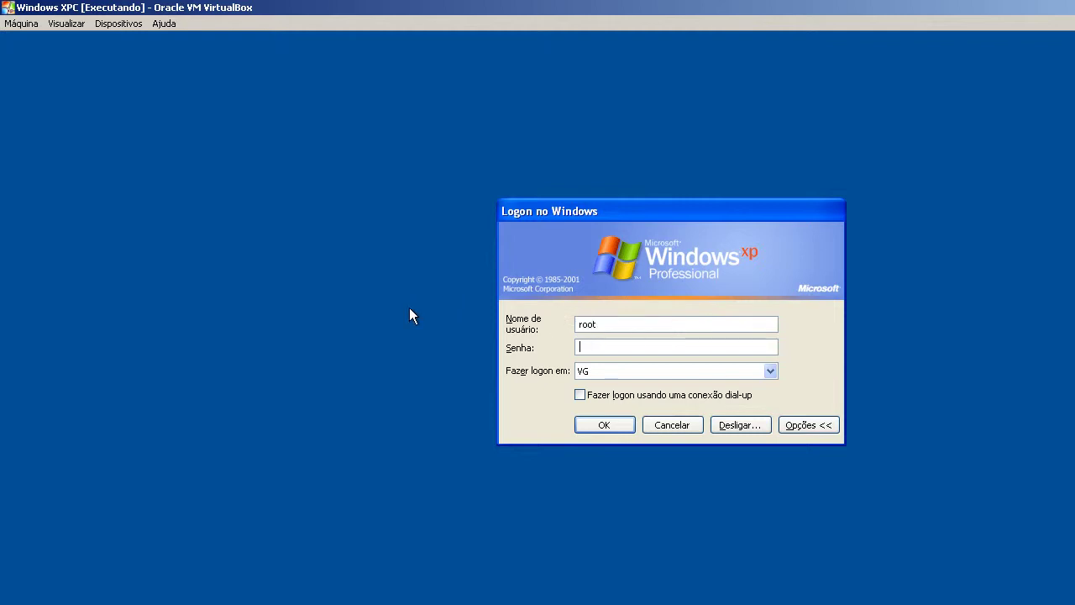
pyautogui.write('********')
pyautogui.press('Return')
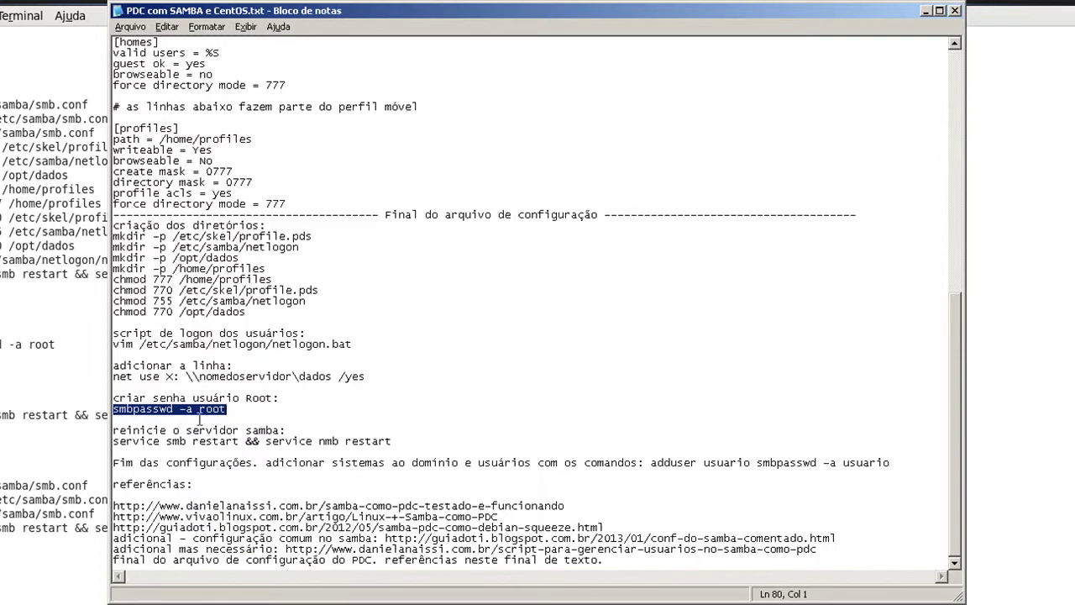
# Scroll back up through the setup notes, then return to the CentOS virtual machine
pyautogui.scroll(15, 252, 403)
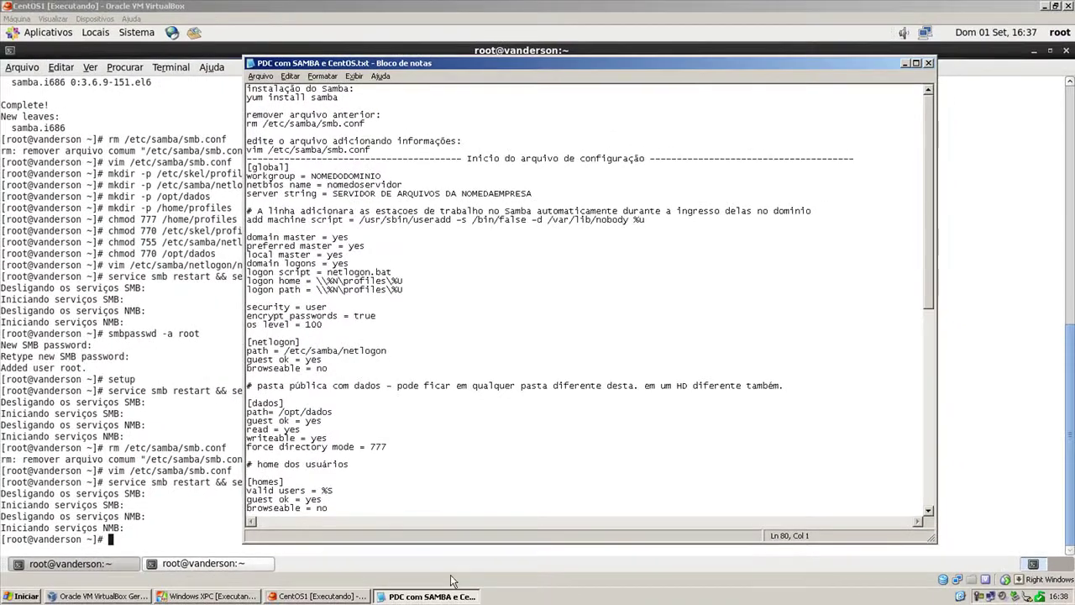
pyautogui.hotkey('alt', 'Tab')
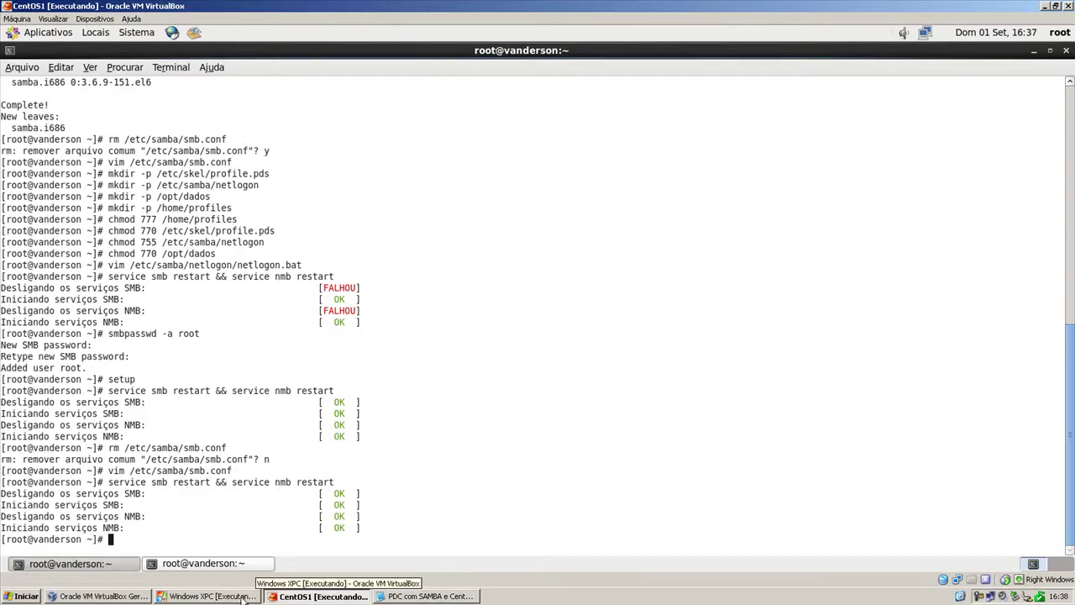
# Minimize the CentOS terminal to clear the desktop
pyautogui.click(234, 598)
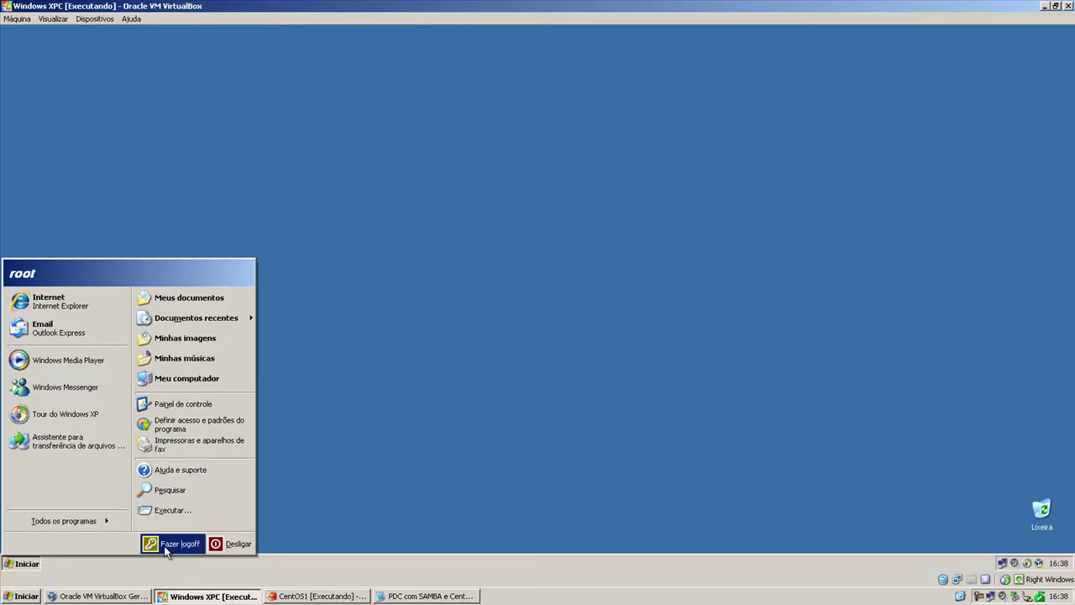
pyautogui.hotkey('alt', 'Tab')
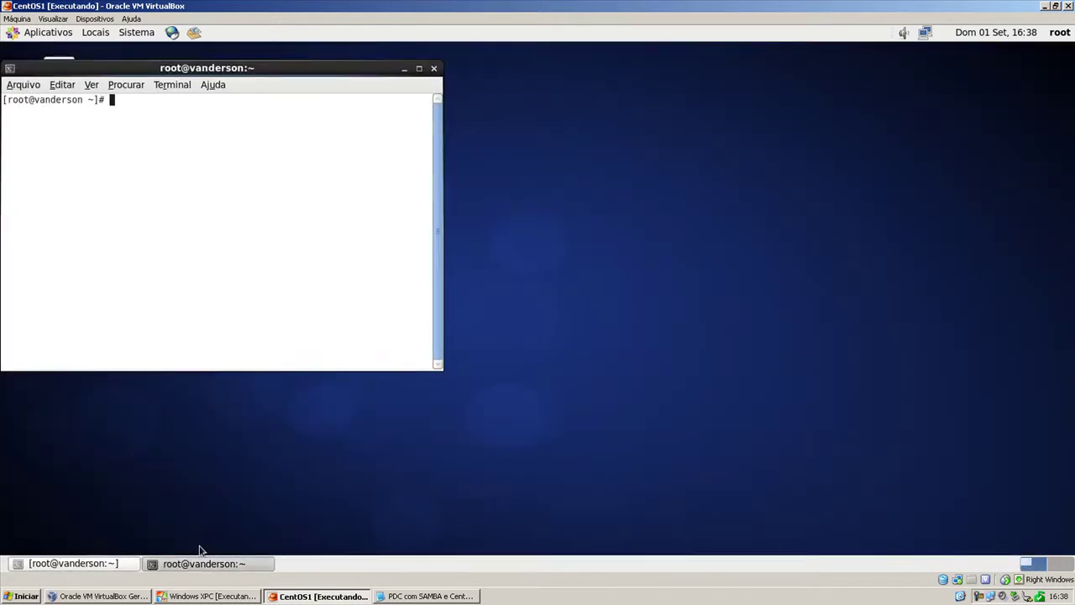
pyautogui.click(200, 564)
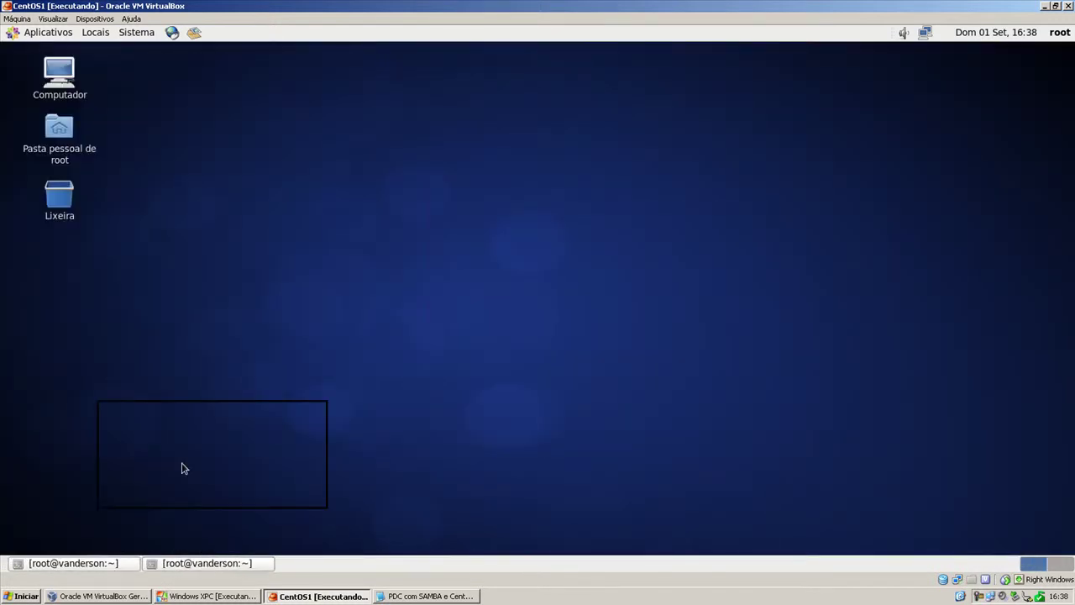
pyautogui.doubleClick(66, 101)
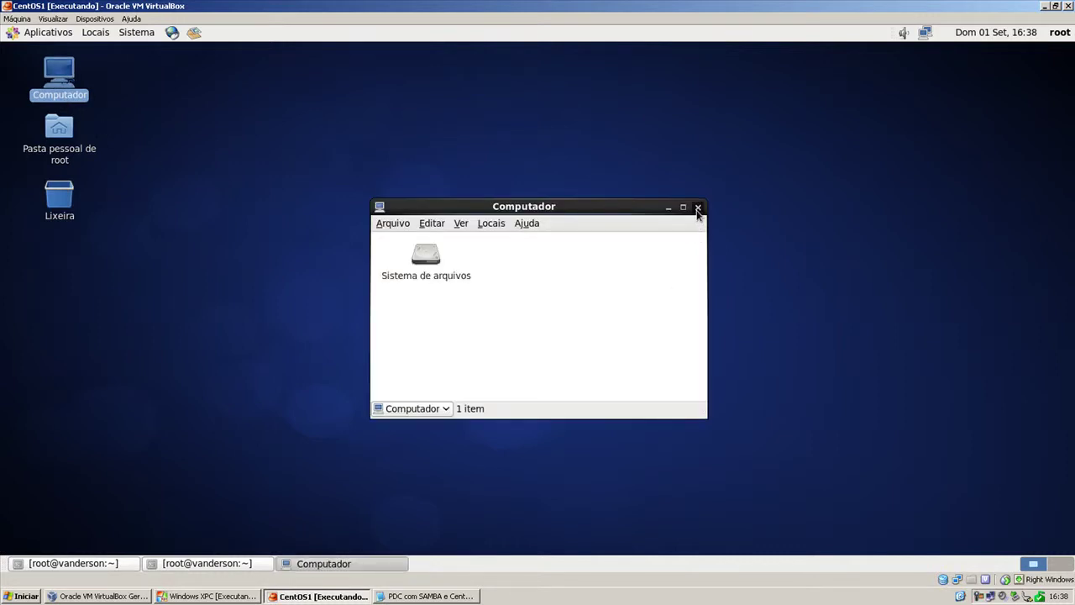
pyautogui.click(697, 207)
# Open the file browser and navigate to /home/profiles/root
pyautogui.click(50, 34)
pyautogui.moveTo(59, 68)
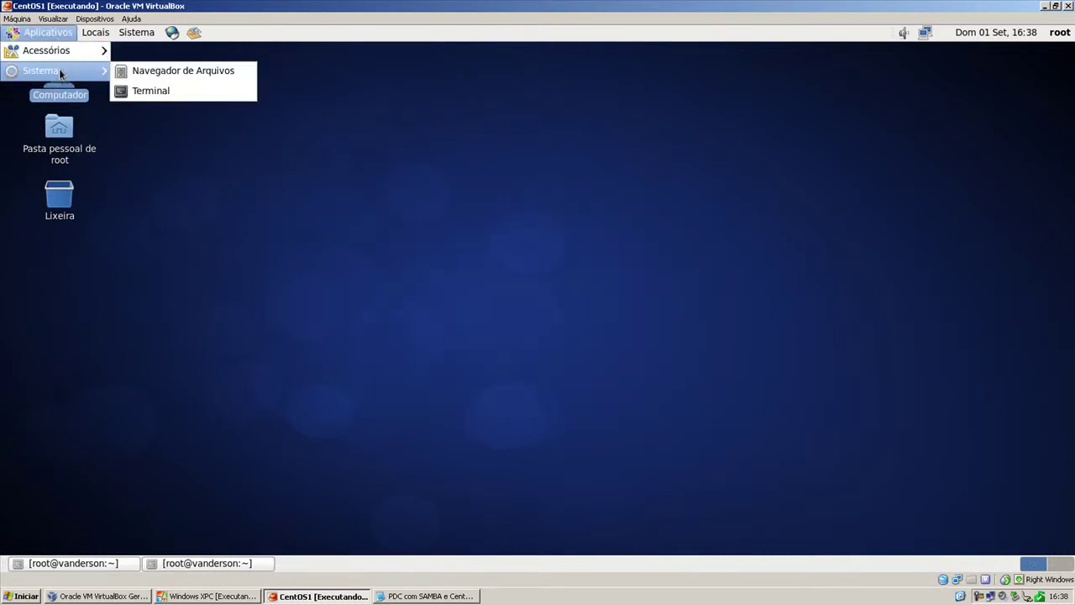
pyautogui.click(153, 68)
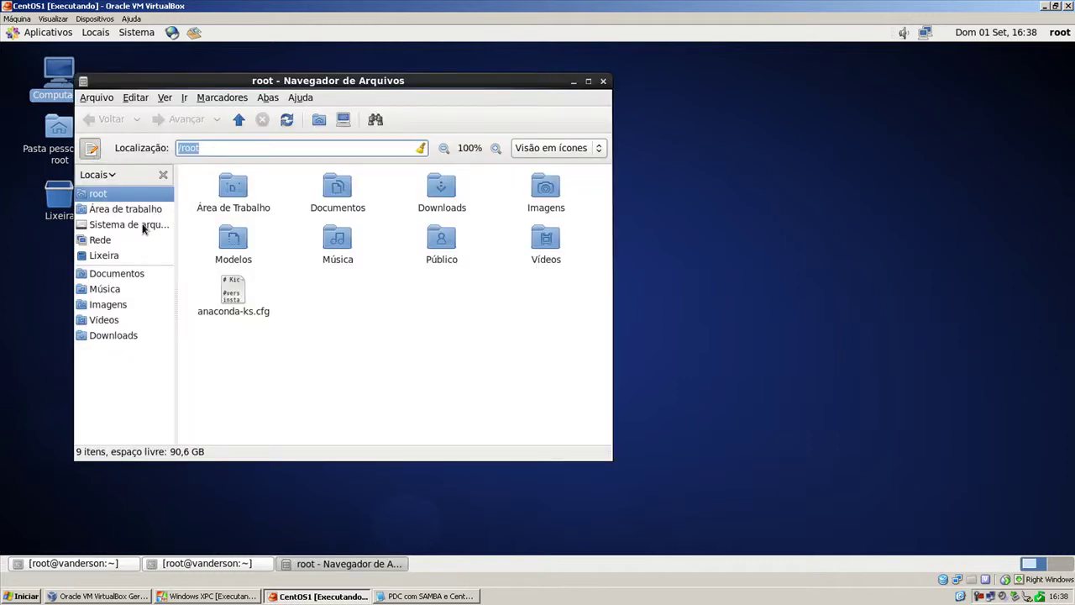
pyautogui.click(147, 224)
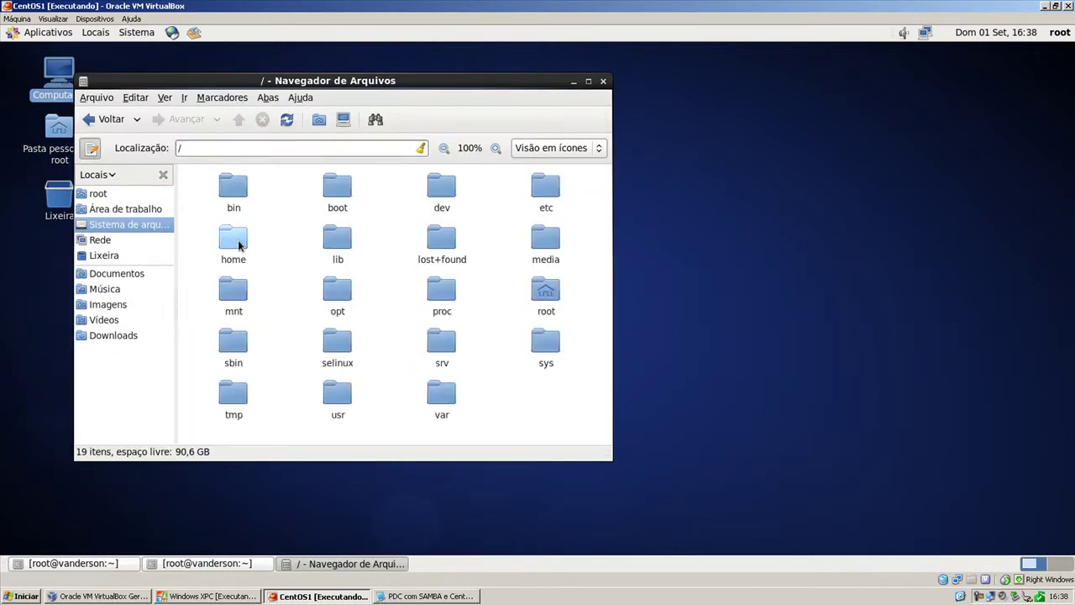
pyautogui.doubleClick(239, 243)
pyautogui.doubleClick(235, 204)
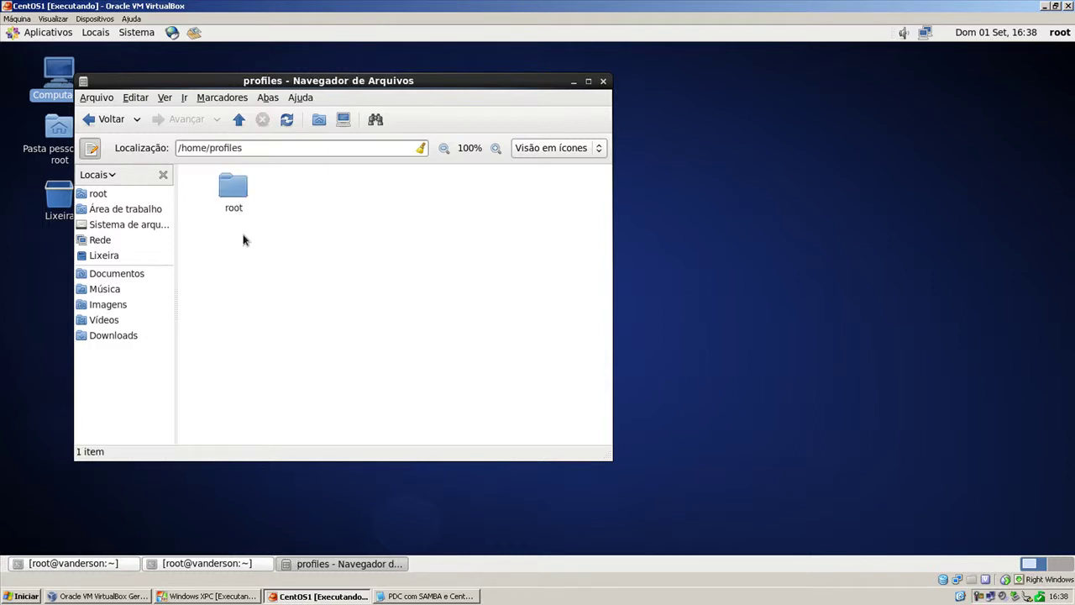
pyautogui.click(235, 200)
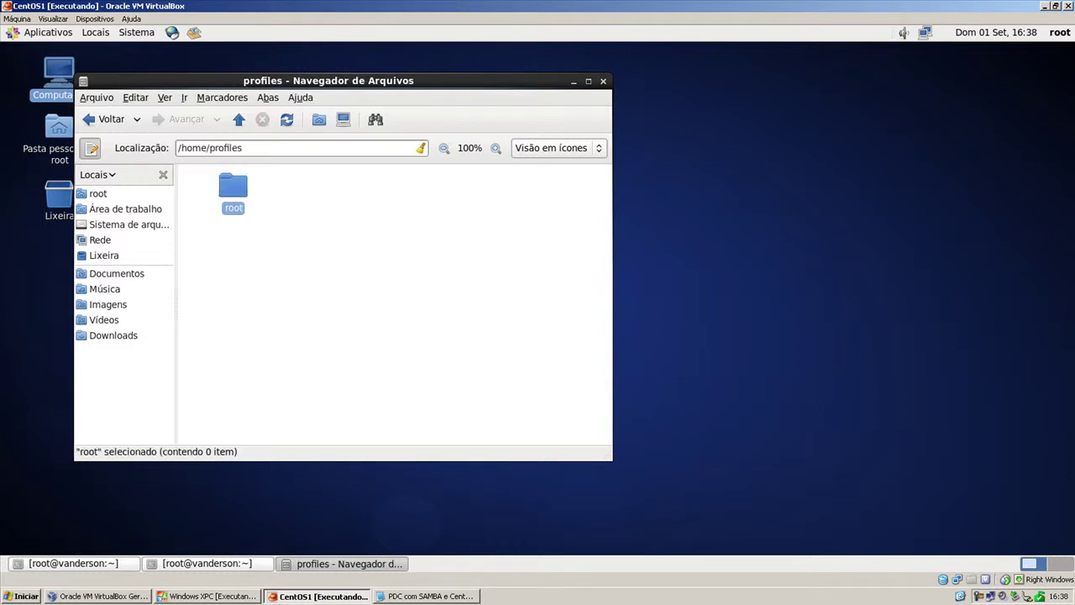
pyautogui.doubleClick(233, 200)
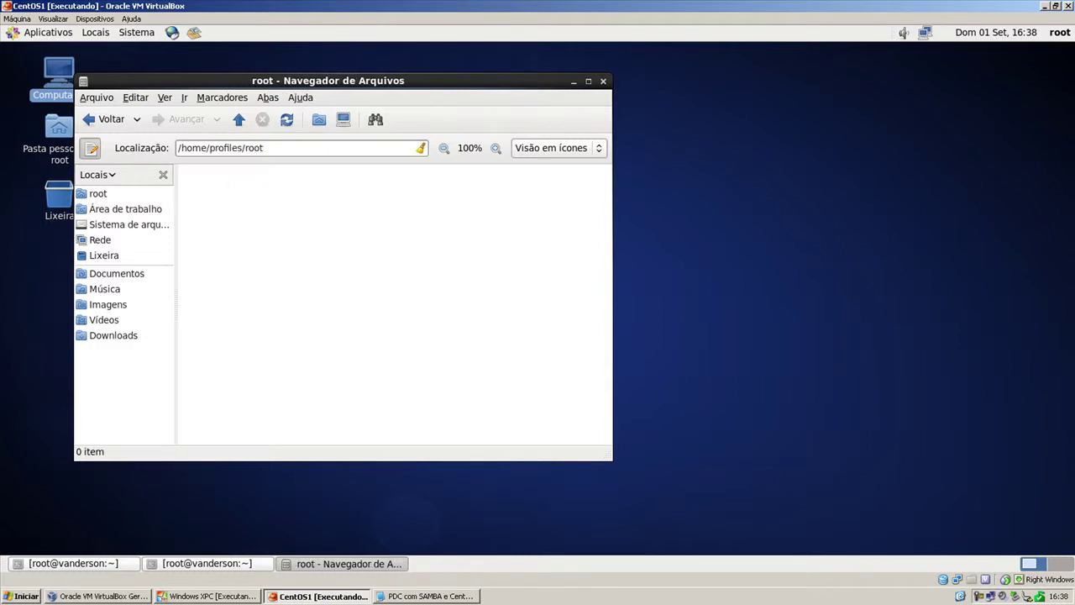
# Log root off Windows XP and recheck /home/profiles/root for the roaming profile files
pyautogui.click(207, 595)
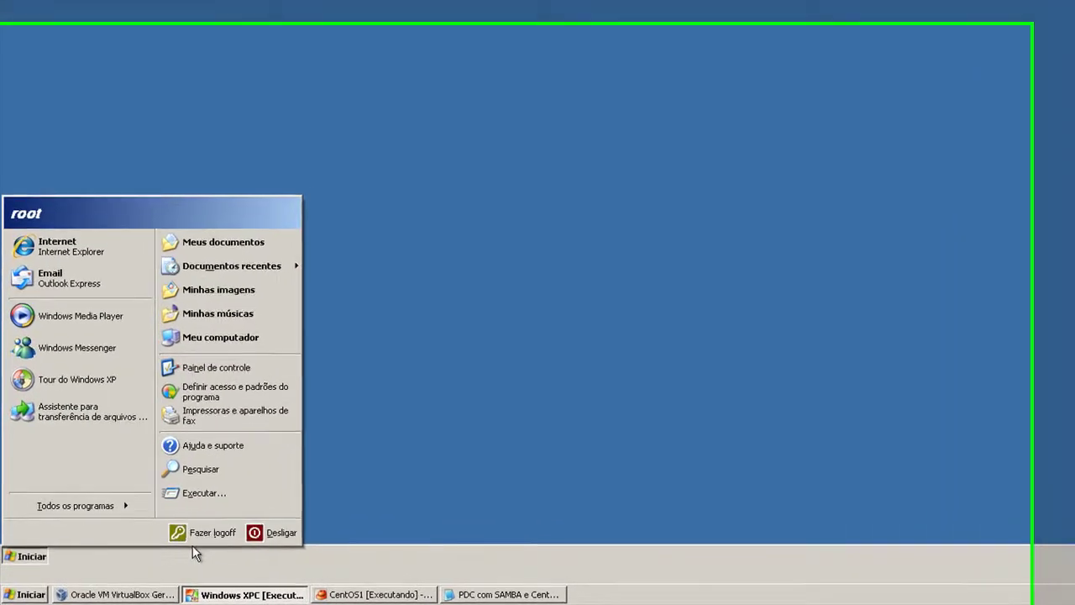
pyautogui.click(173, 543)
pyautogui.click(628, 245)
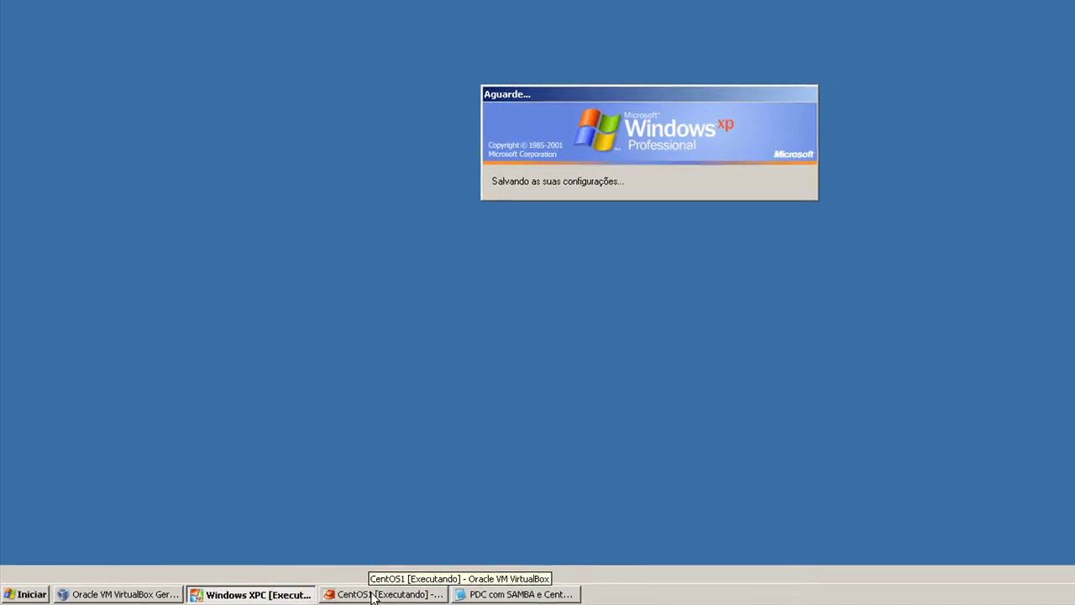
pyautogui.click(380, 594)
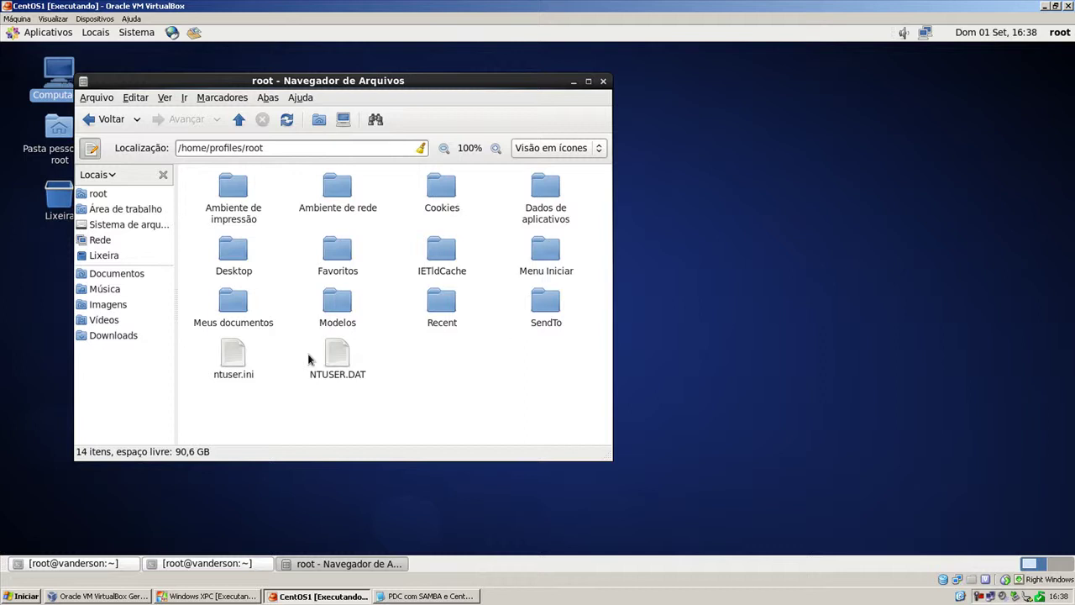
pyautogui.click(242, 598)
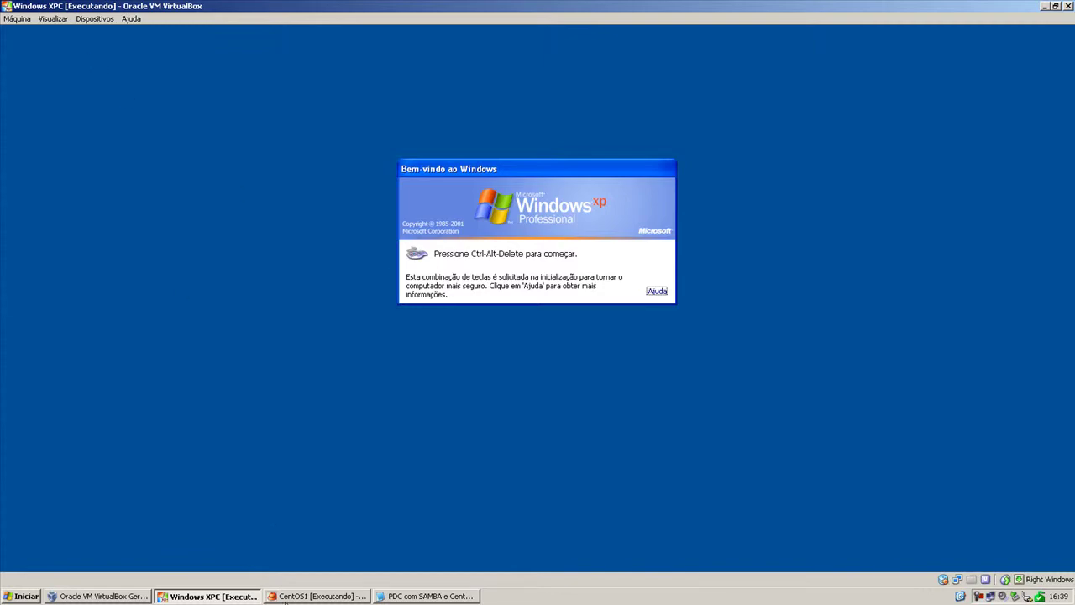
pyautogui.click(319, 595)
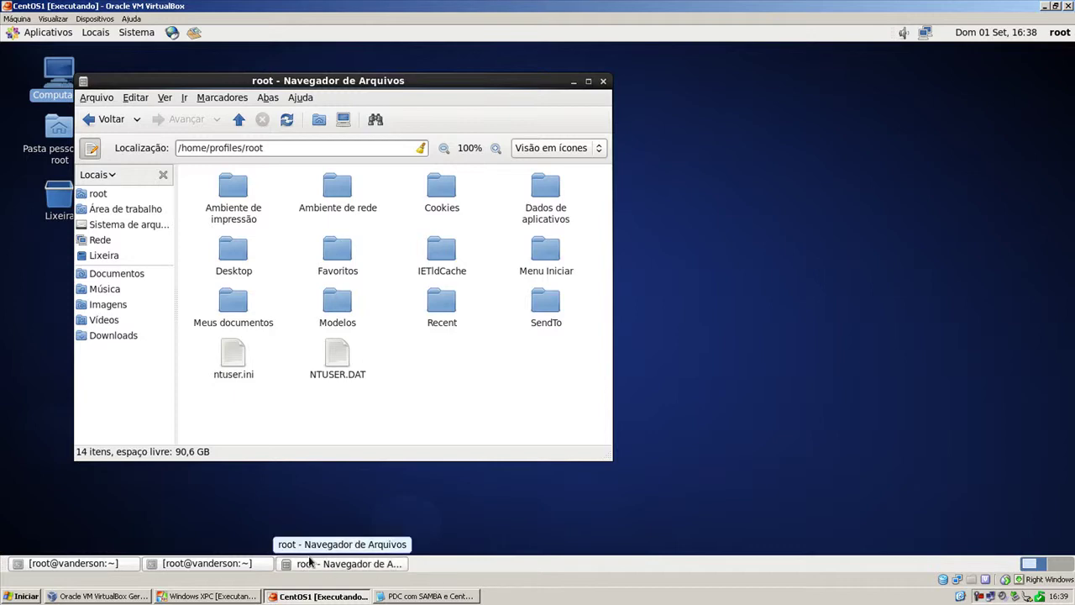
# Restore the root terminal and insert Ctrl-Alt-Del into XP to show the logon prompt
pyautogui.click(348, 564)
pyautogui.click(225, 565)
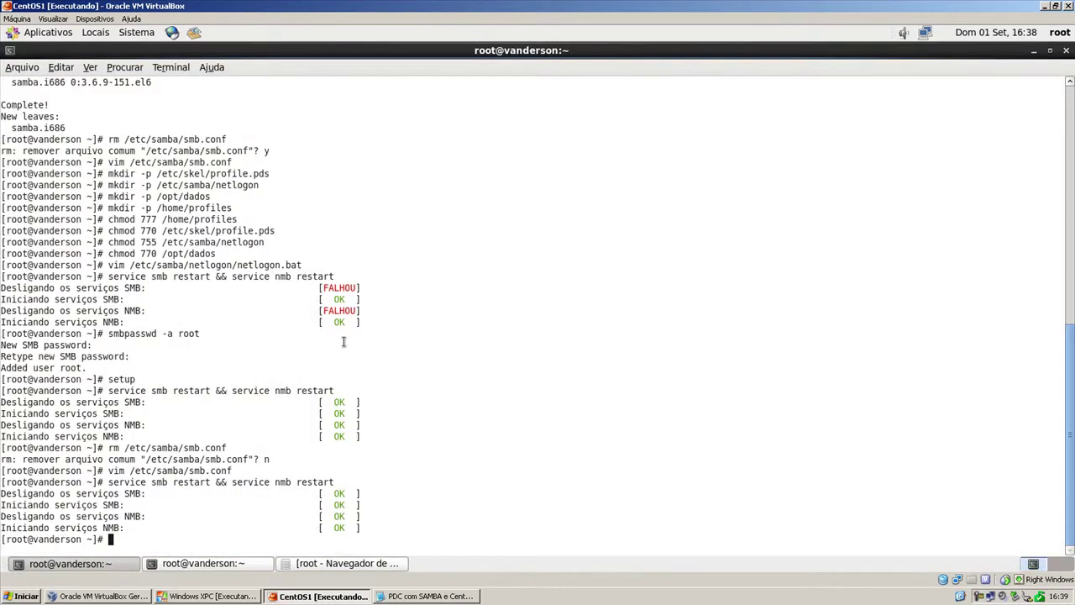
pyautogui.click(212, 595)
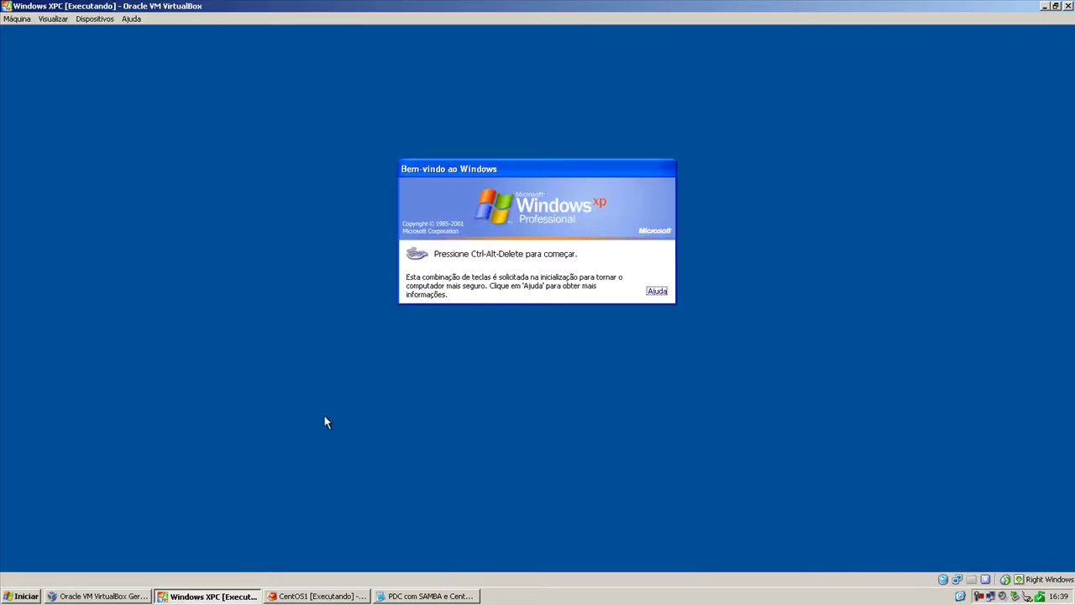
pyautogui.click(16, 18)
pyautogui.click(44, 117)
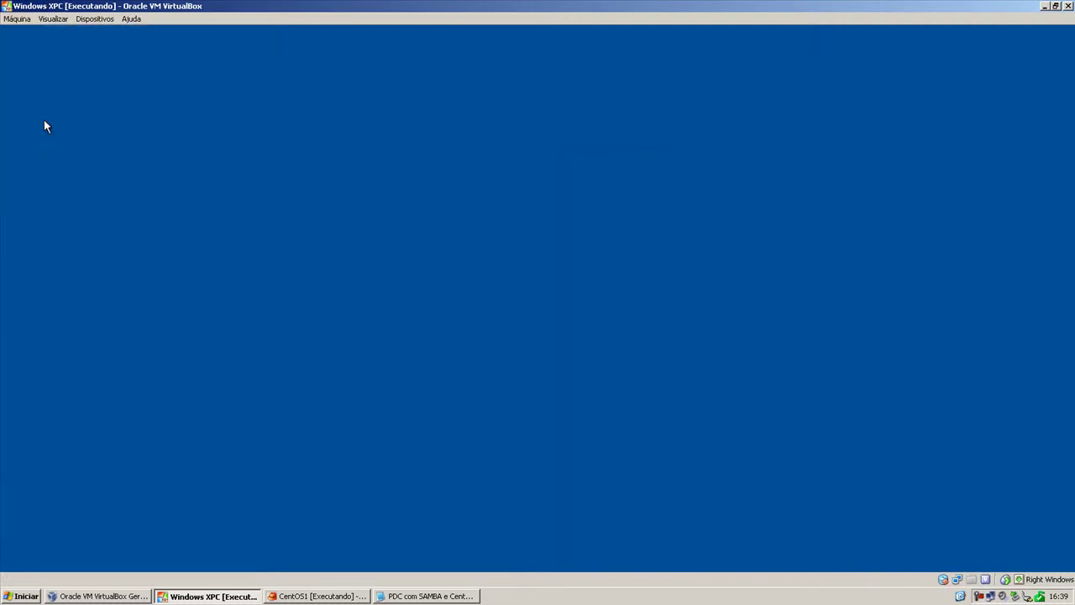
pyautogui.click(309, 595)
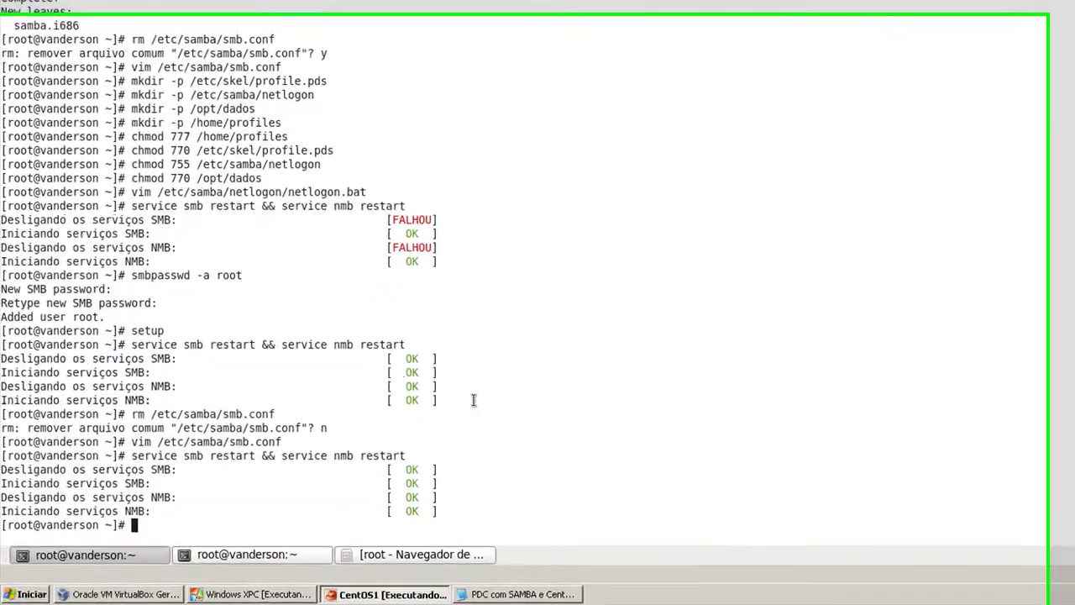
# Create the Linux user vanderson with 'adduser vanderson'
pyautogui.write('ad')
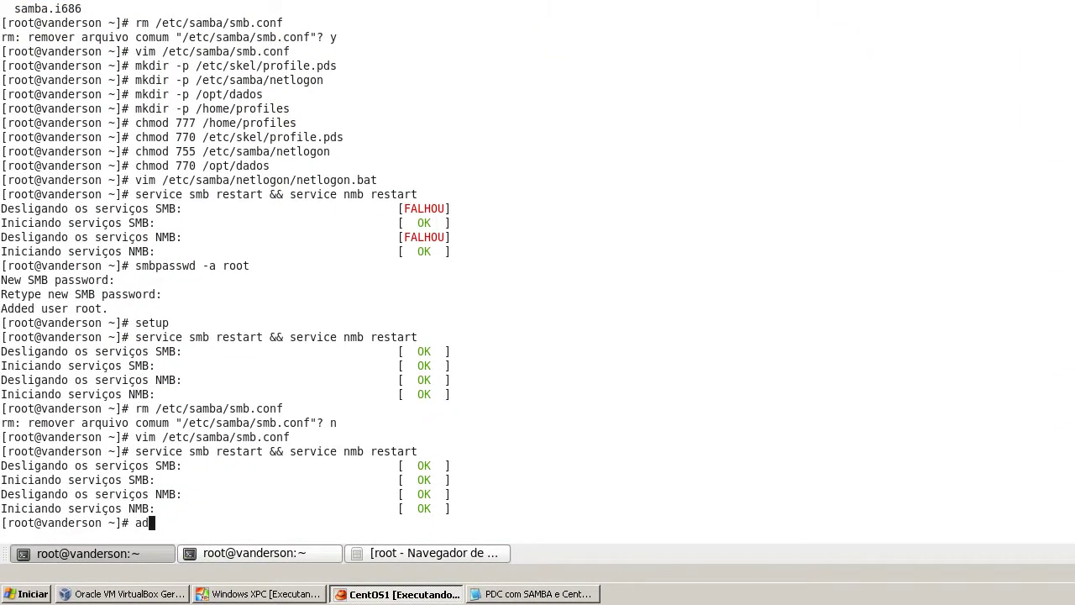
pyautogui.write('duser')
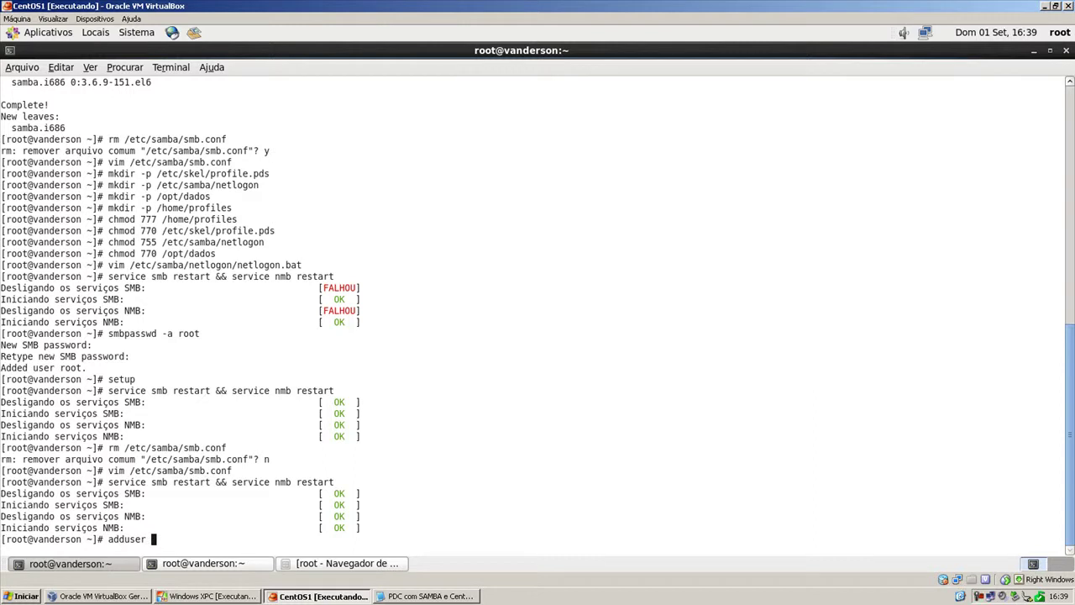
pyautogui.write(' vanderson')
pyautogui.press('Return')
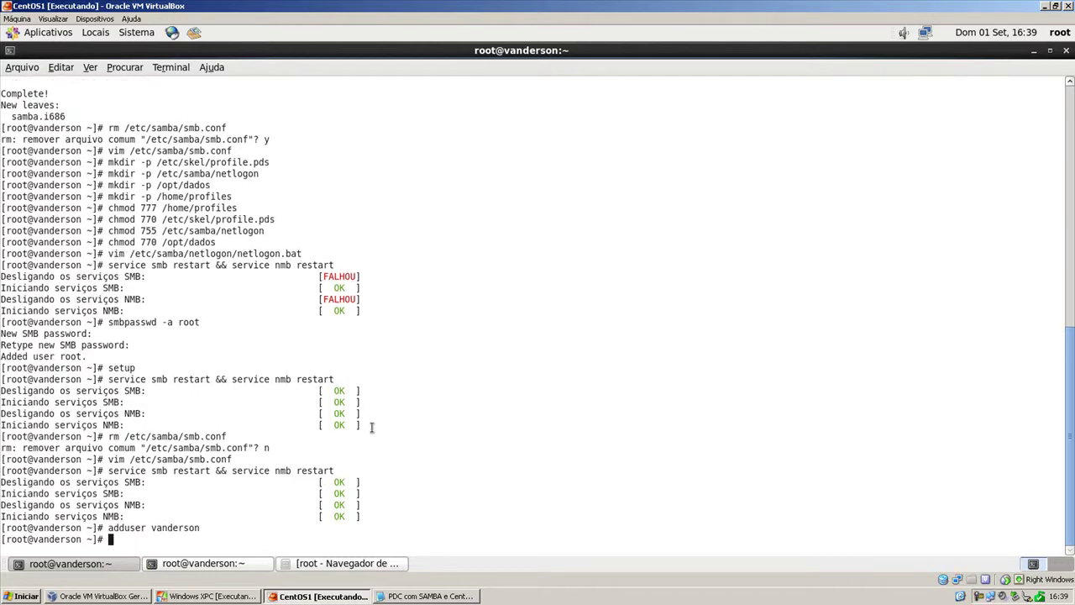
pyautogui.click(424, 595)
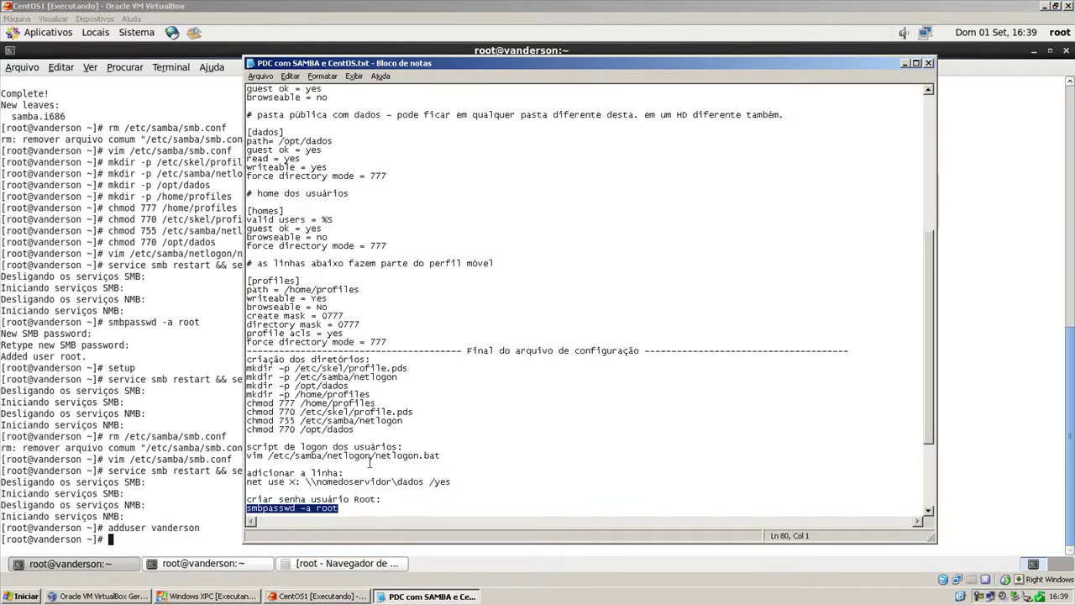
pyautogui.click(134, 367)
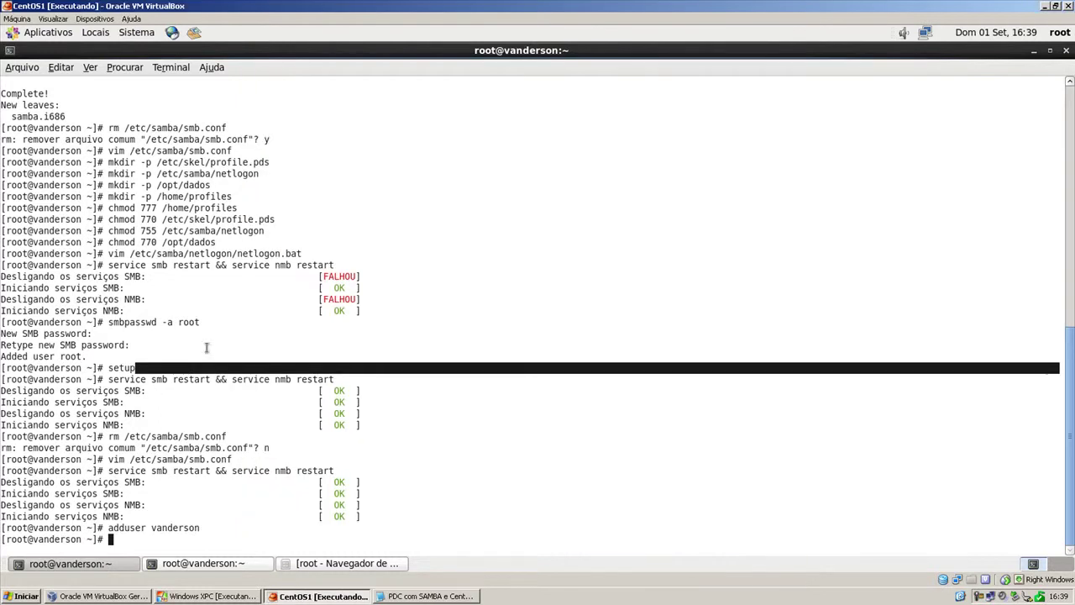
# Add vanderson as a Samba user with 'smbpasswd -a vanderson', entering the password twice
pyautogui.rightClick(343, 295)
pyautogui.click(385, 276)
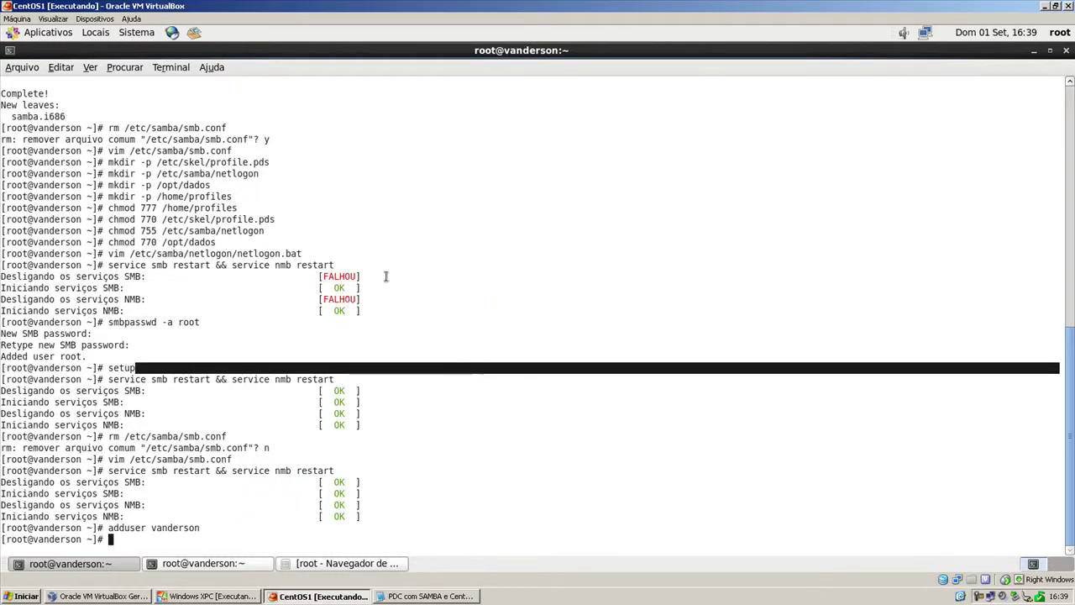
pyautogui.rightClick(389, 367)
pyautogui.click(424, 446)
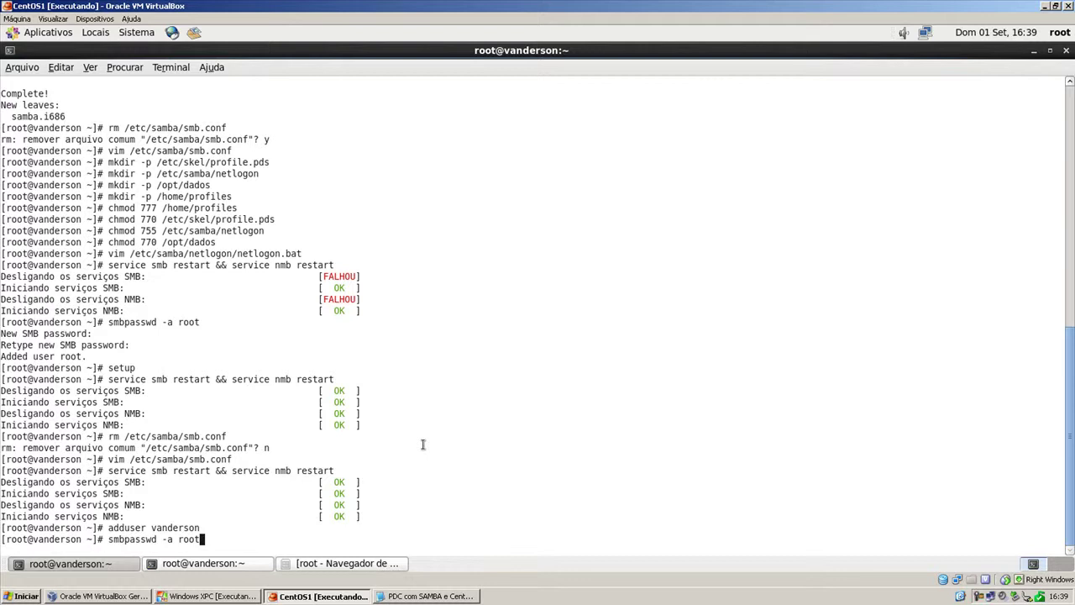
pyautogui.press('BackSpace')
pyautogui.press('BackSpace')
pyautogui.press('BackSpace')
pyautogui.press('BackSpace')
pyautogui.write('vanderson')
pyautogui.press('Return')
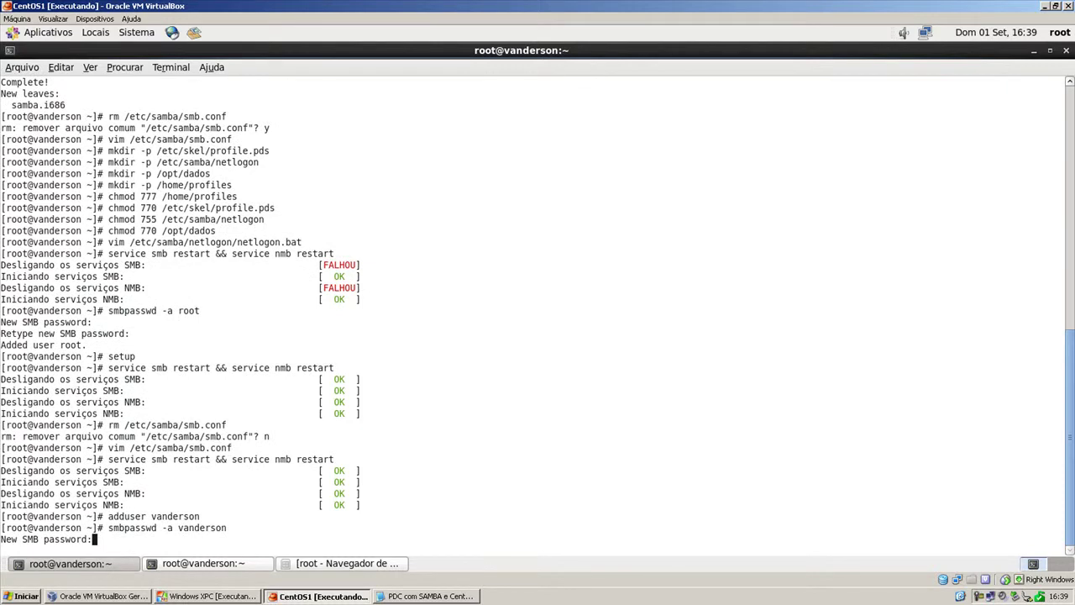
pyautogui.press('Return')
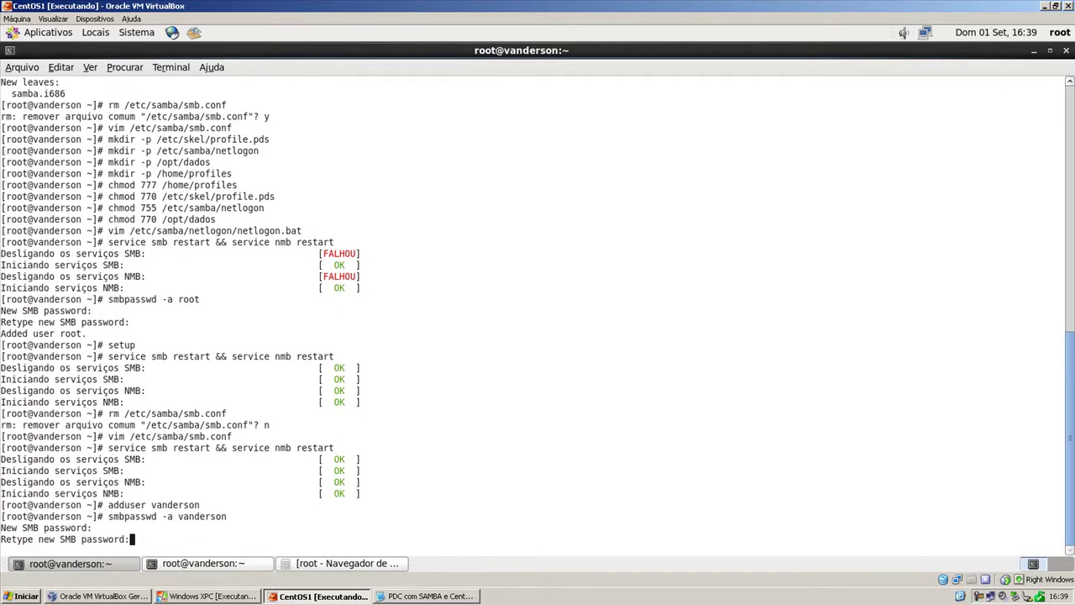
pyautogui.press('Return')
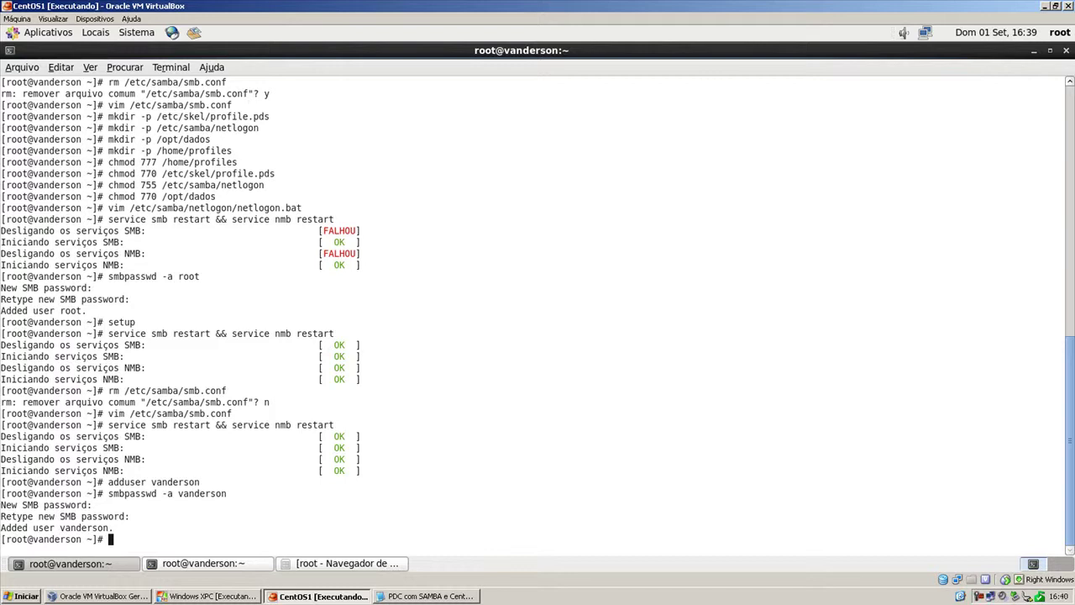
# Set vanderson's system password with 'passwd vanderson', entering it twice
pyautogui.write('pa')
pyautogui.write('sswd ')
pyautogui.write('vanderson')
pyautogui.press('Return')
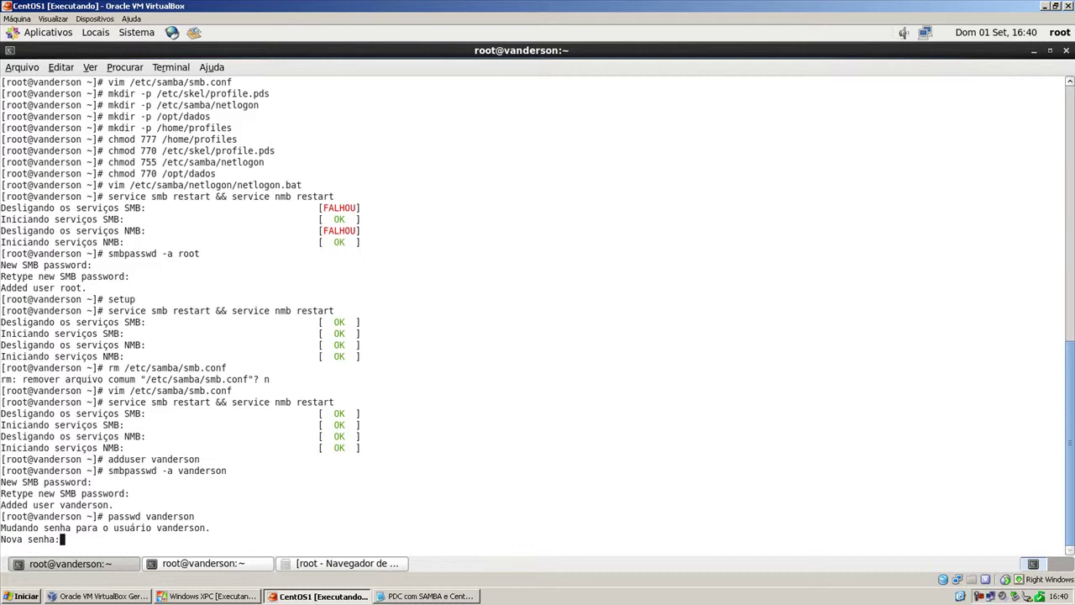
pyautogui.press('Return')
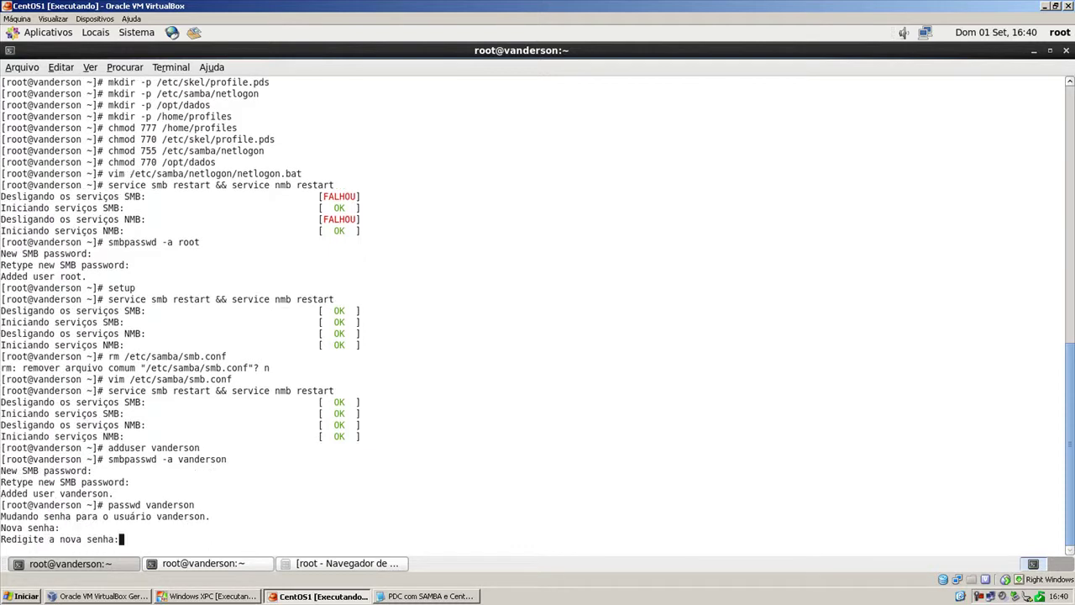
pyautogui.press('Return')
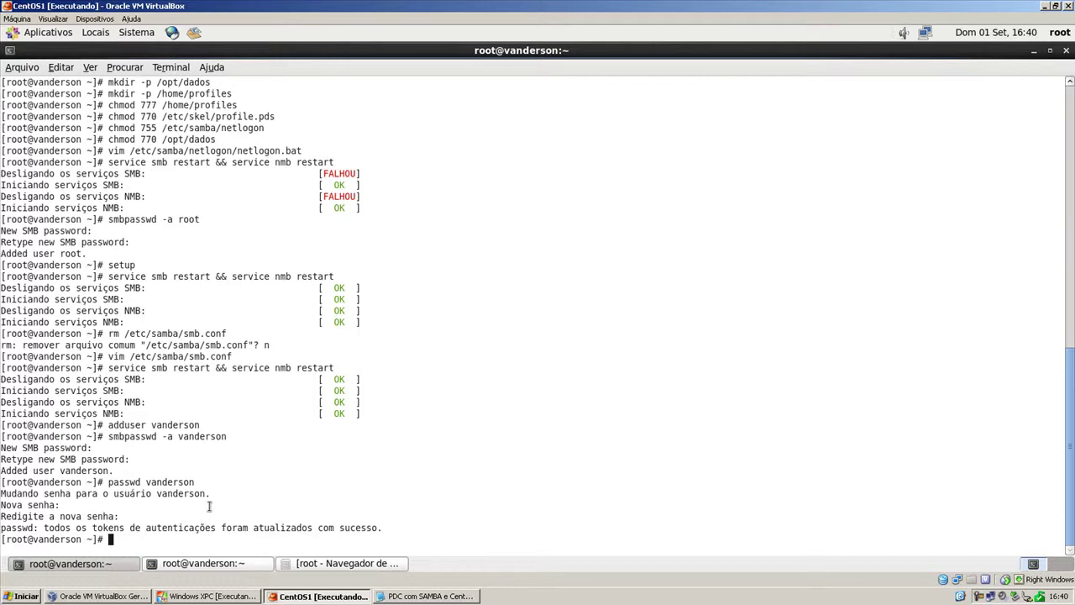
# On the XP logon dialog, replace root with vanderson, enter his password, and log on to domain VG
pyautogui.click(220, 596)
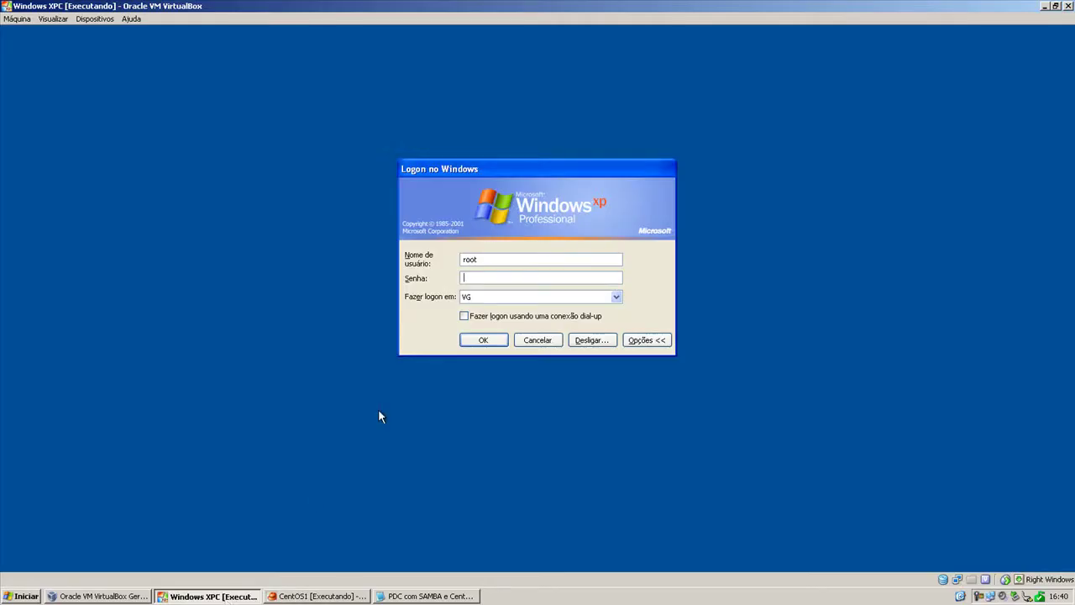
pyautogui.moveTo(476, 259); pyautogui.dragTo(359, 258)
pyautogui.write('vanderson')
pyautogui.press('Tab')
pyautogui.write('********')
pyautogui.press('Return')
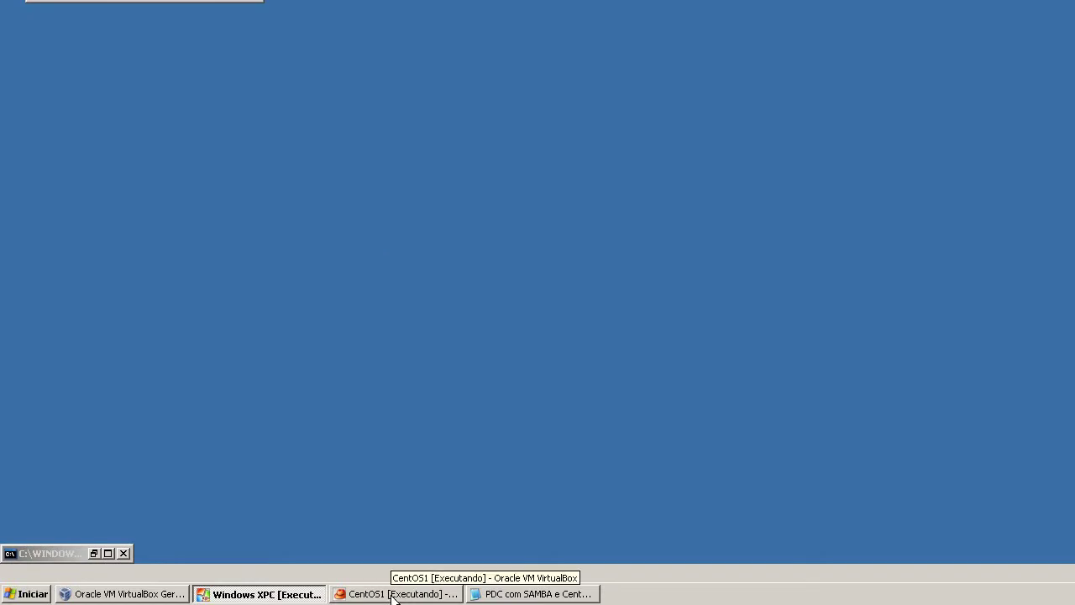
# On CentOS, open vanderson's folder under /home/profiles in the file browser and confirm it's empty
pyautogui.click(393, 594)
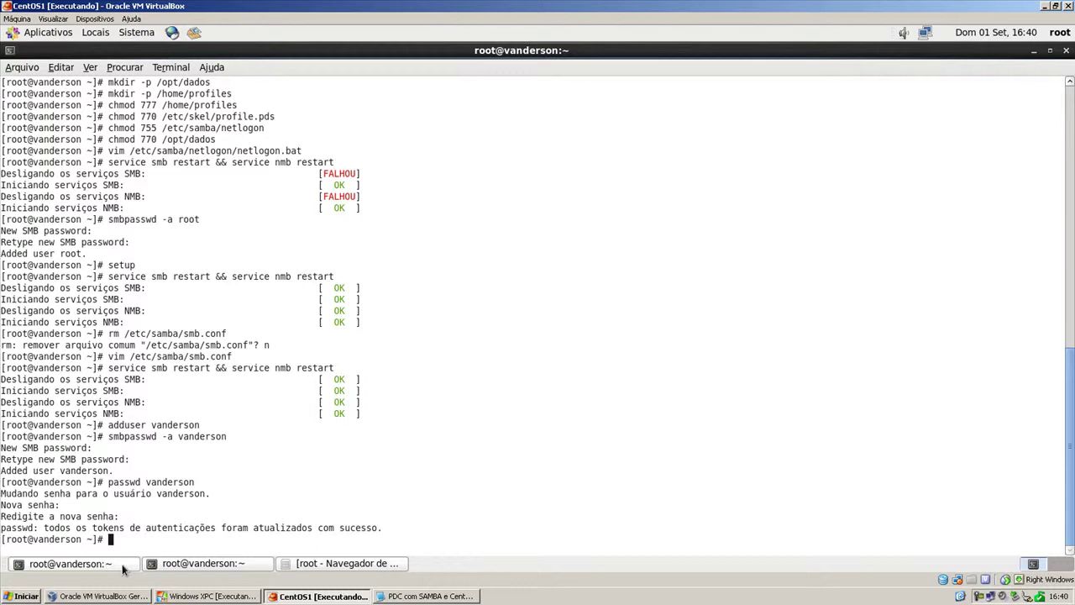
pyautogui.click(204, 564)
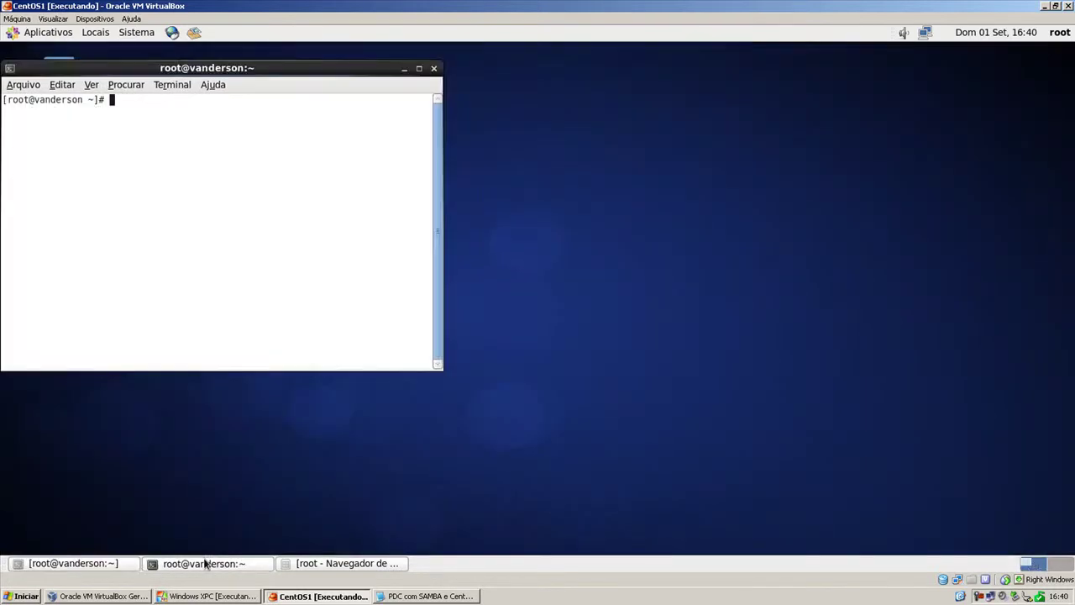
pyautogui.click(204, 564)
pyautogui.click(347, 563)
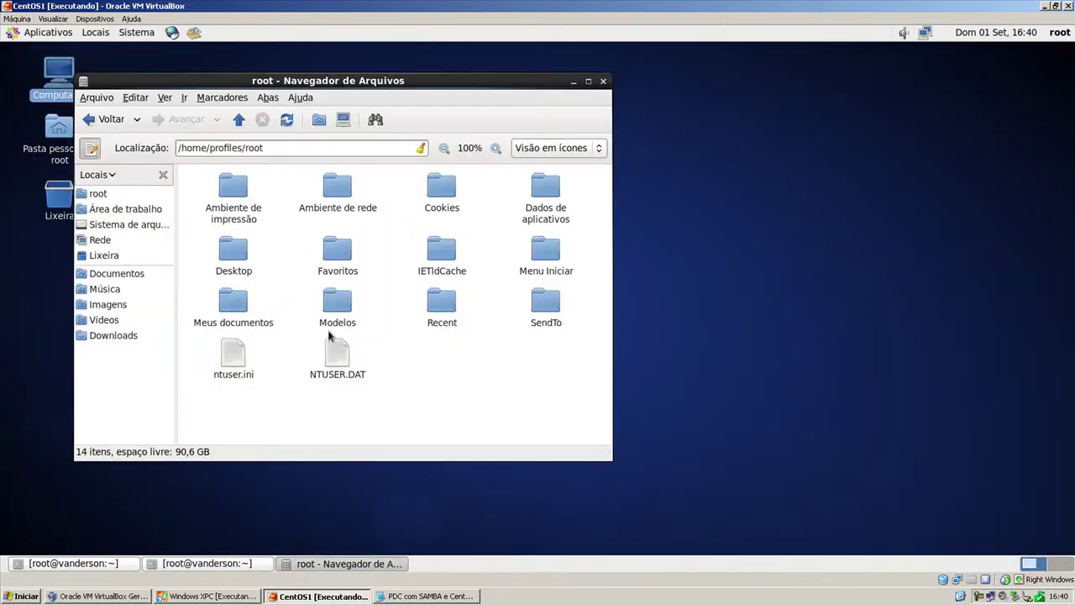
pyautogui.click(238, 119)
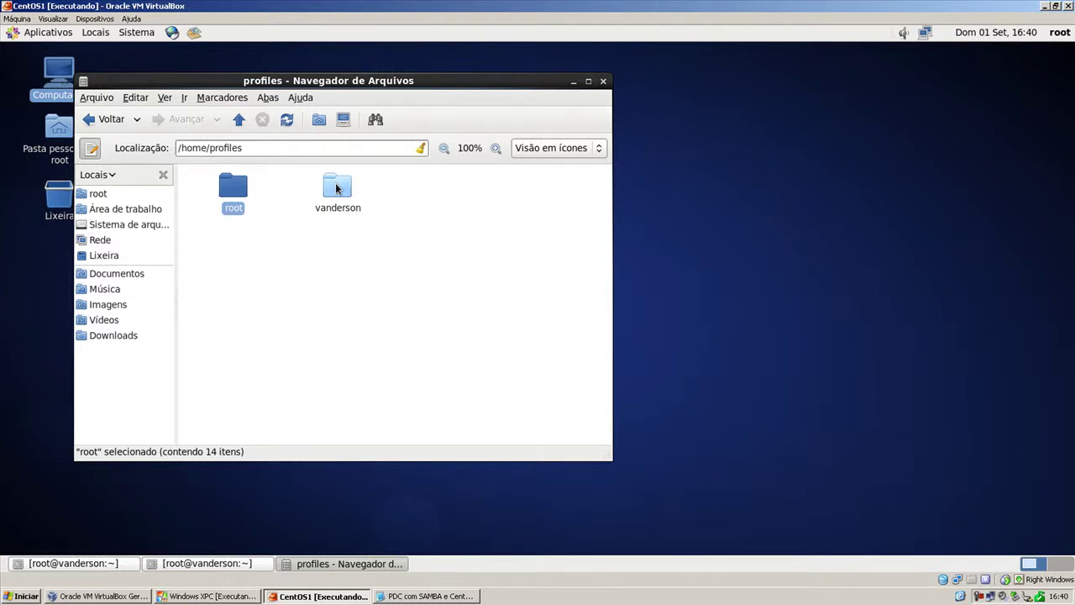
pyautogui.doubleClick(335, 182)
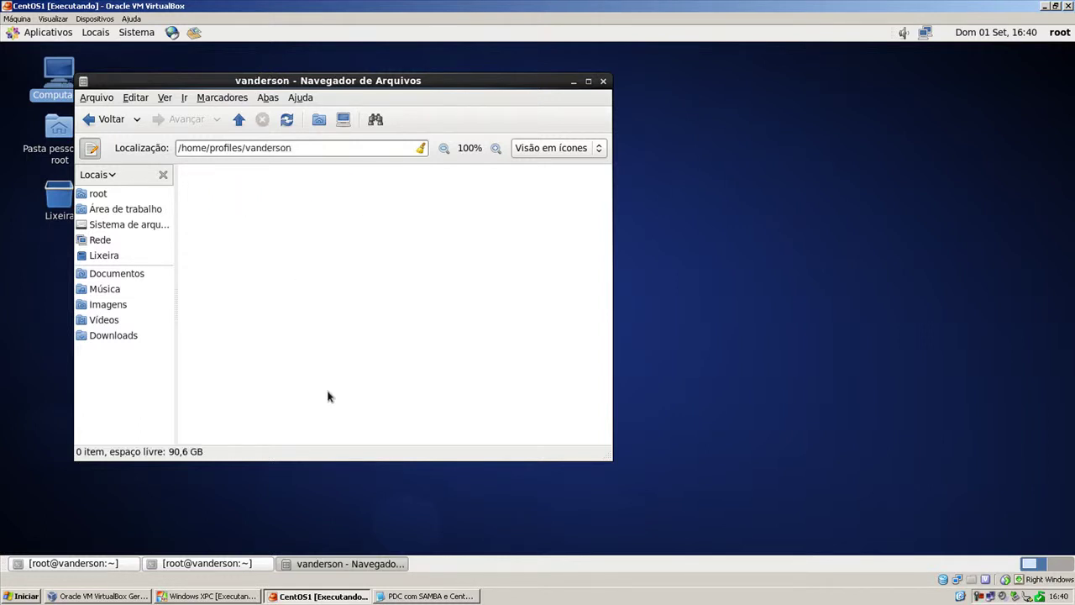
# Log vanderson off Windows XP, then recheck /home/profiles in Nautilus on CentOS
pyautogui.click(221, 596)
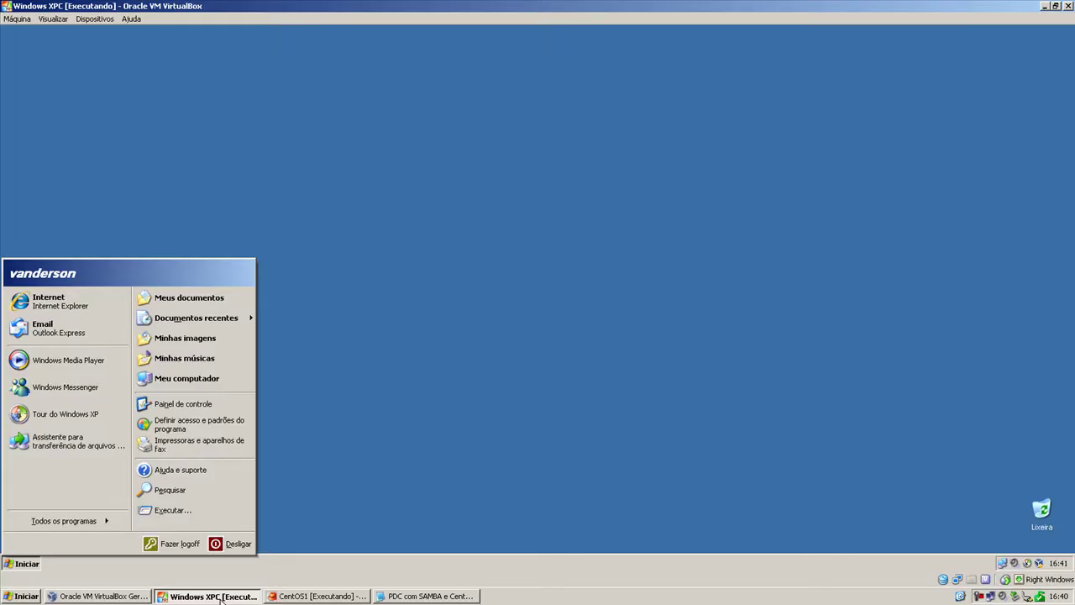
pyautogui.click(168, 544)
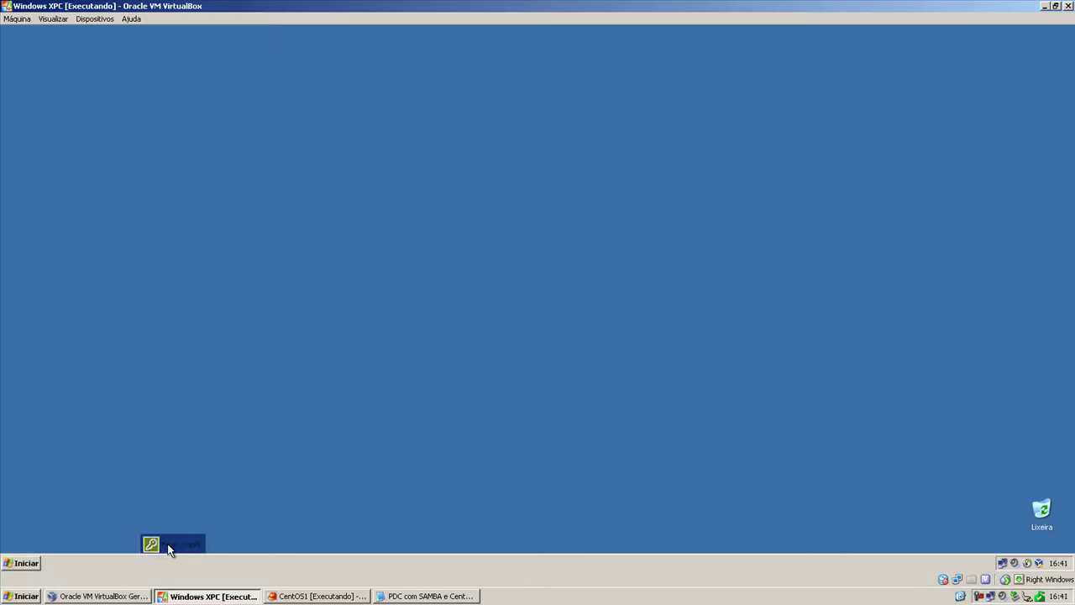
pyautogui.click(509, 312)
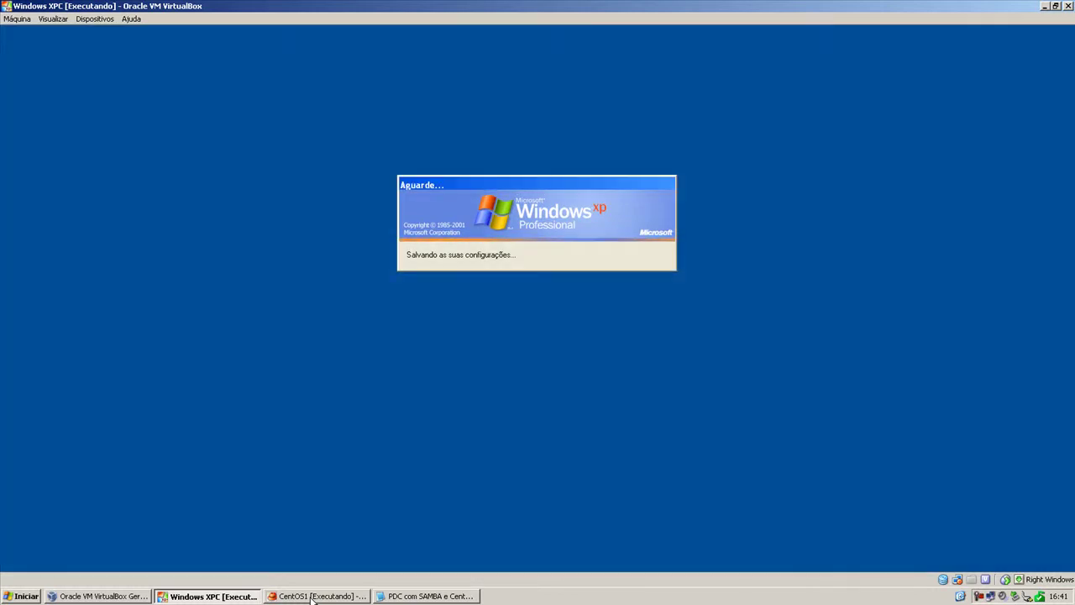
pyautogui.click(312, 596)
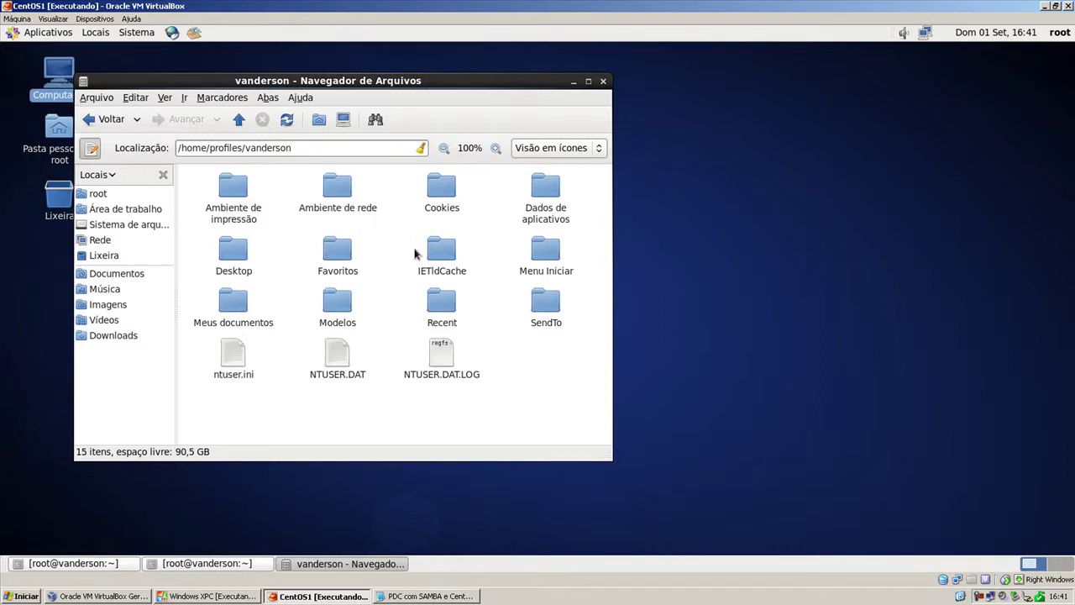
pyautogui.click(239, 119)
# Send Ctrl-Alt-Del via the Máquina menu and log vanderson back on to domain VG
pyautogui.click(210, 597)
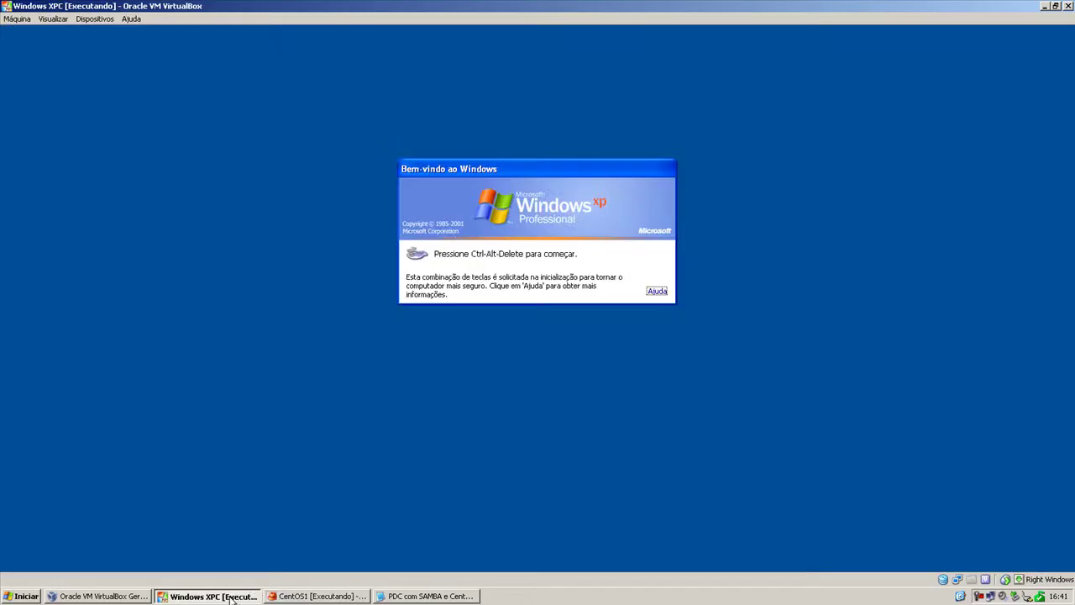
pyautogui.click(16, 19)
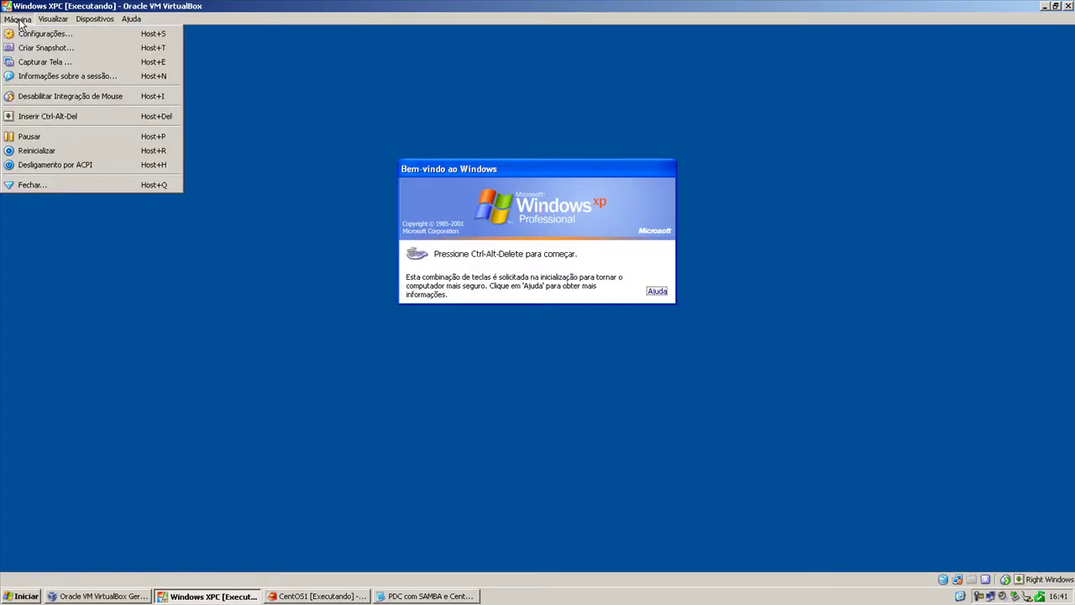
pyautogui.click(72, 116)
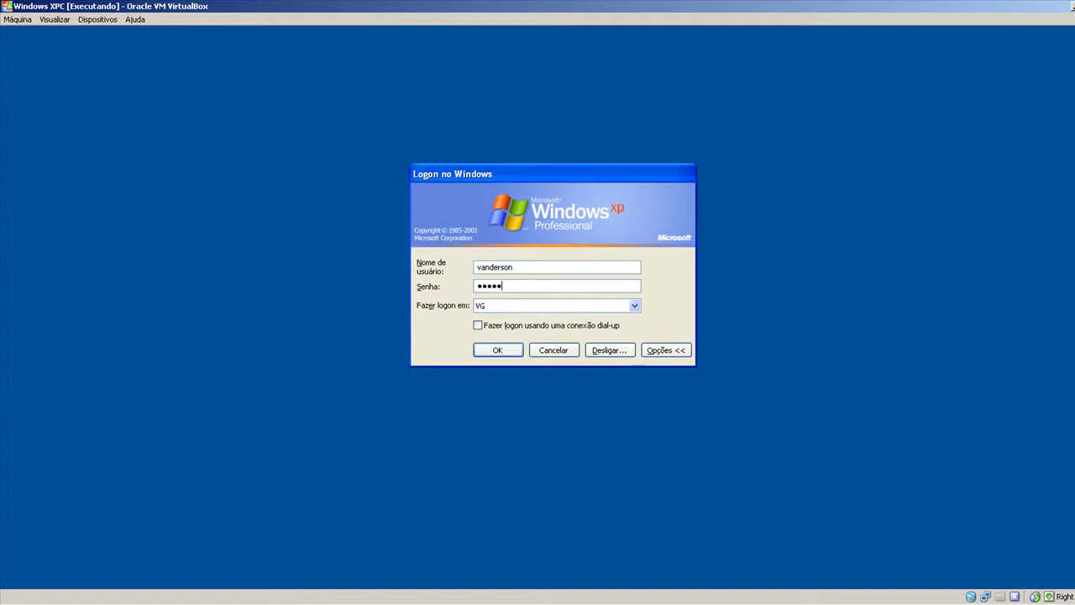
pyautogui.press('Return')
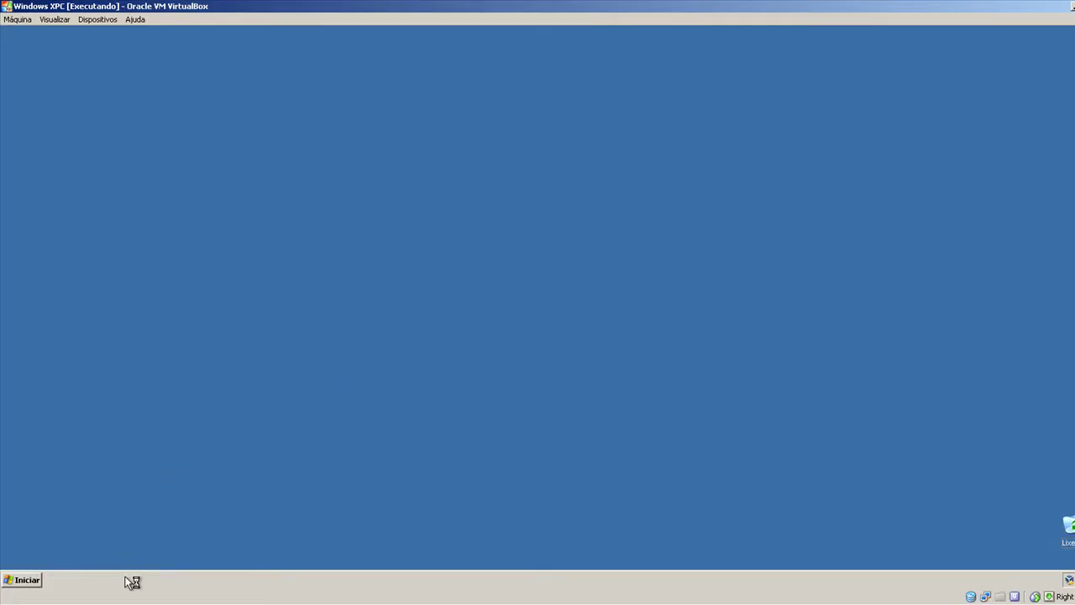
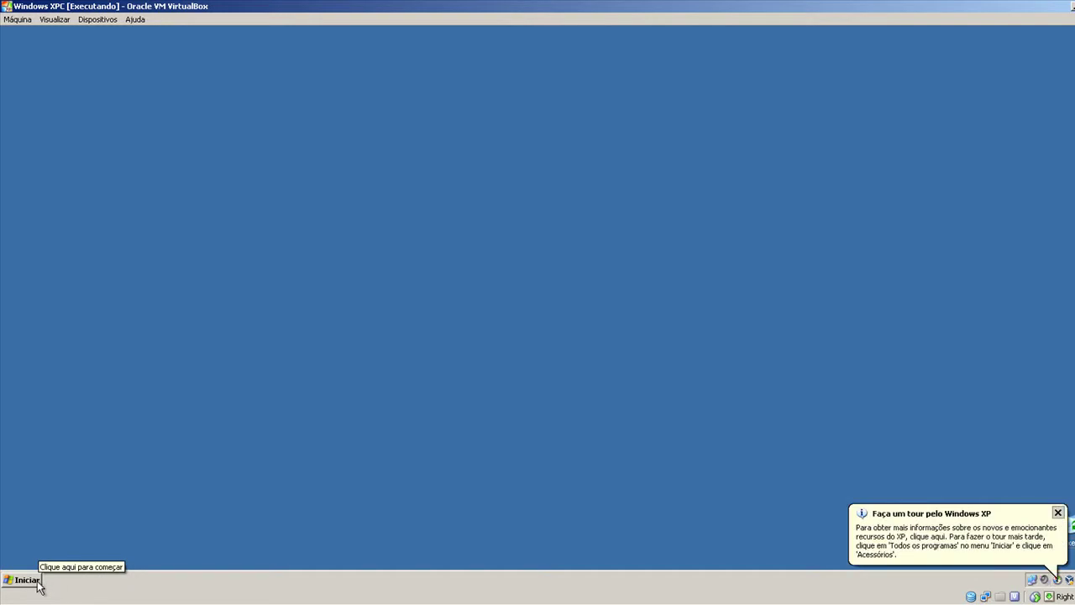
# Check the mapped Z: drive on servidor\profiles (90,5 GB free of 98,0 GB), then return to My Computer
pyautogui.click(34, 582)
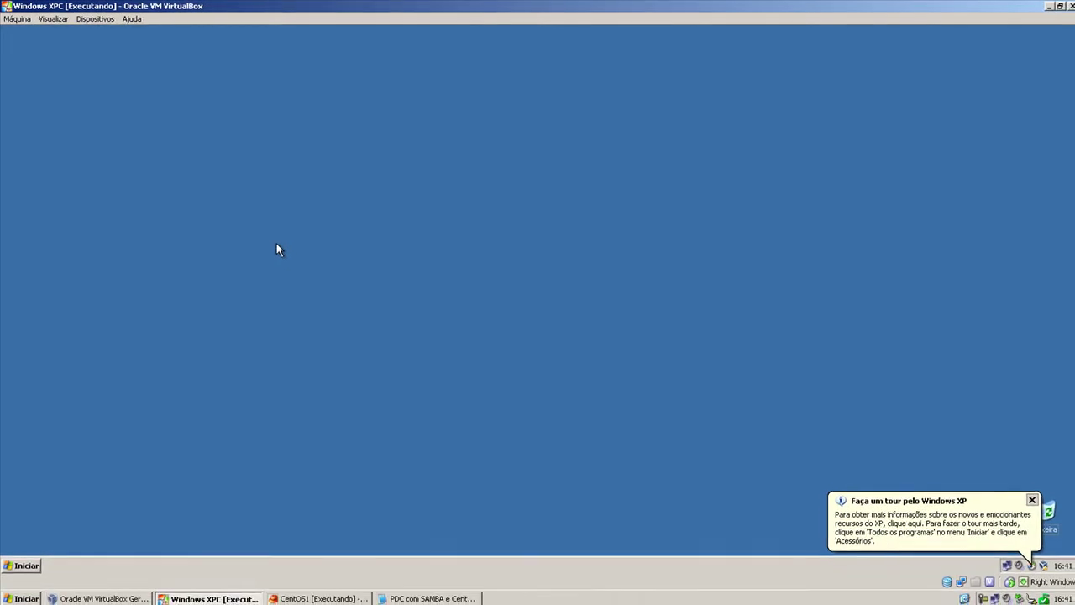
pyautogui.click(9, 567)
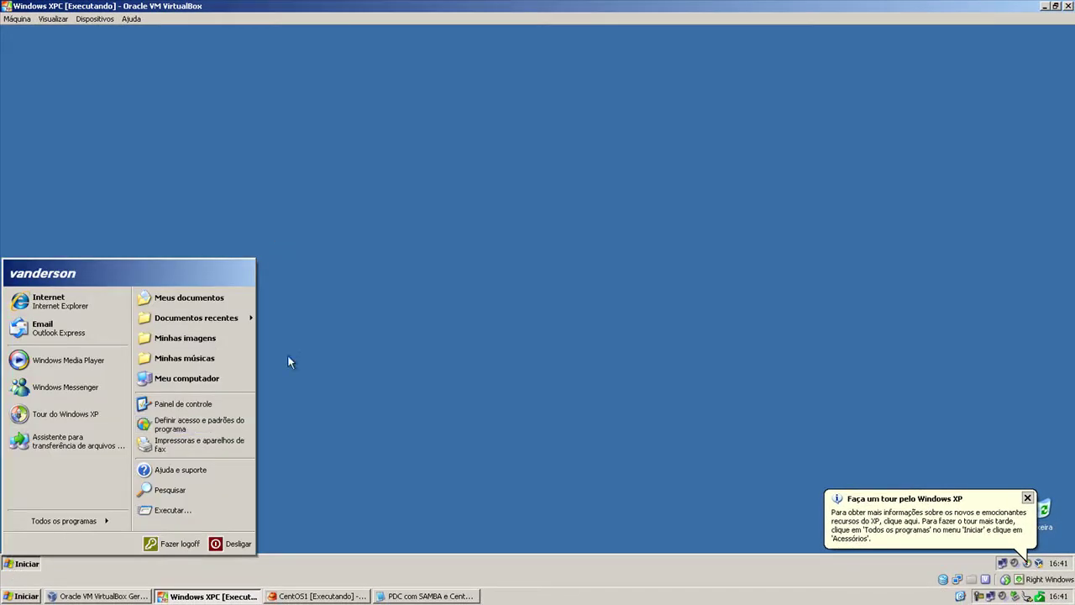
pyautogui.click(210, 380)
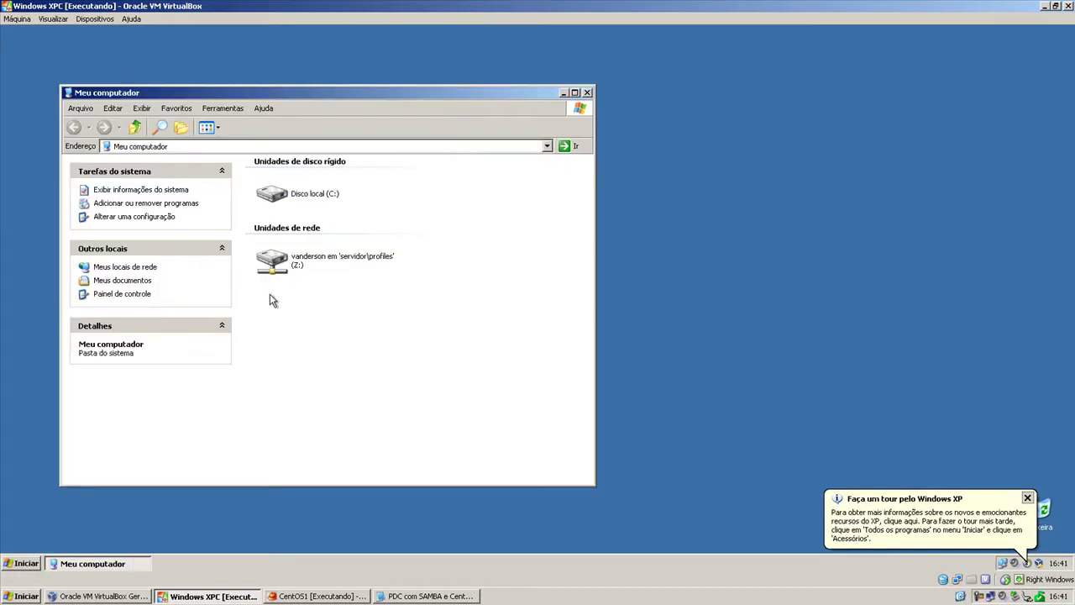
pyautogui.doubleClick(295, 267)
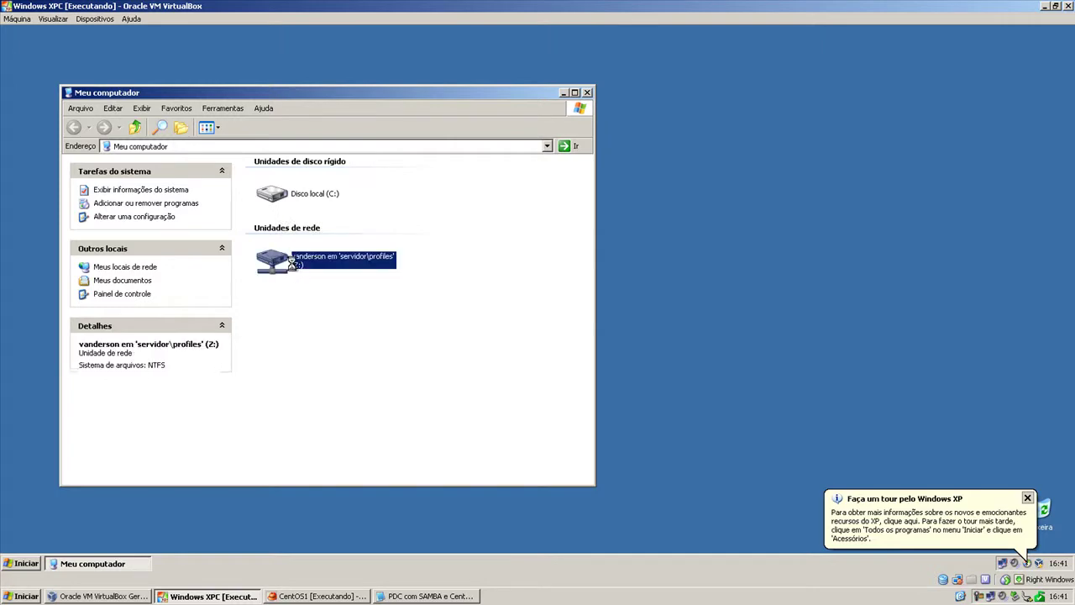
pyautogui.click(207, 315)
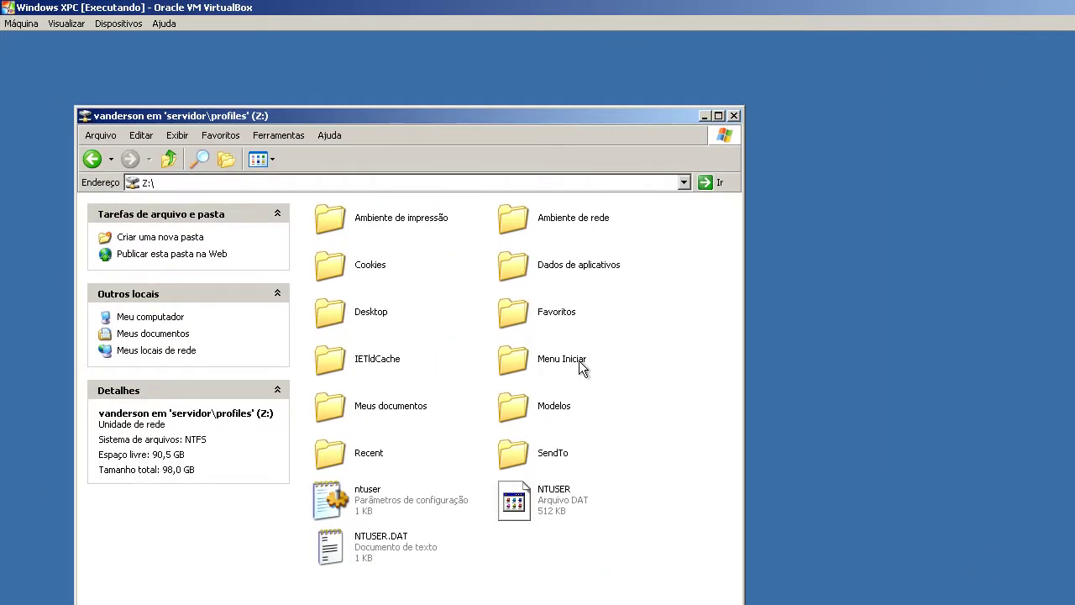
pyautogui.click(92, 158)
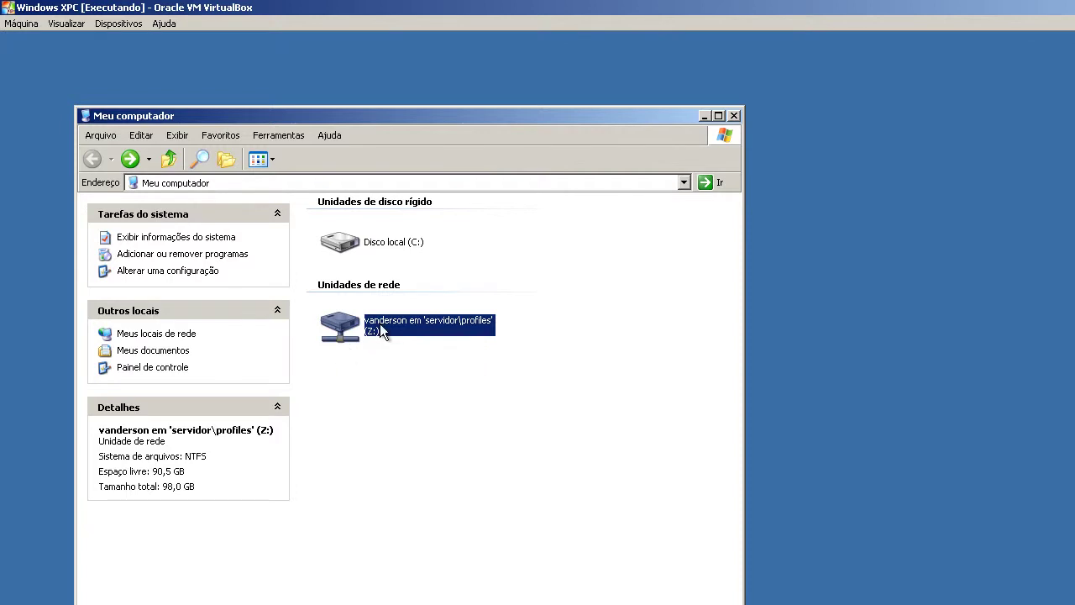
# Browse to \\servidor in the address bar and show the server's details
pyautogui.click(316, 181)
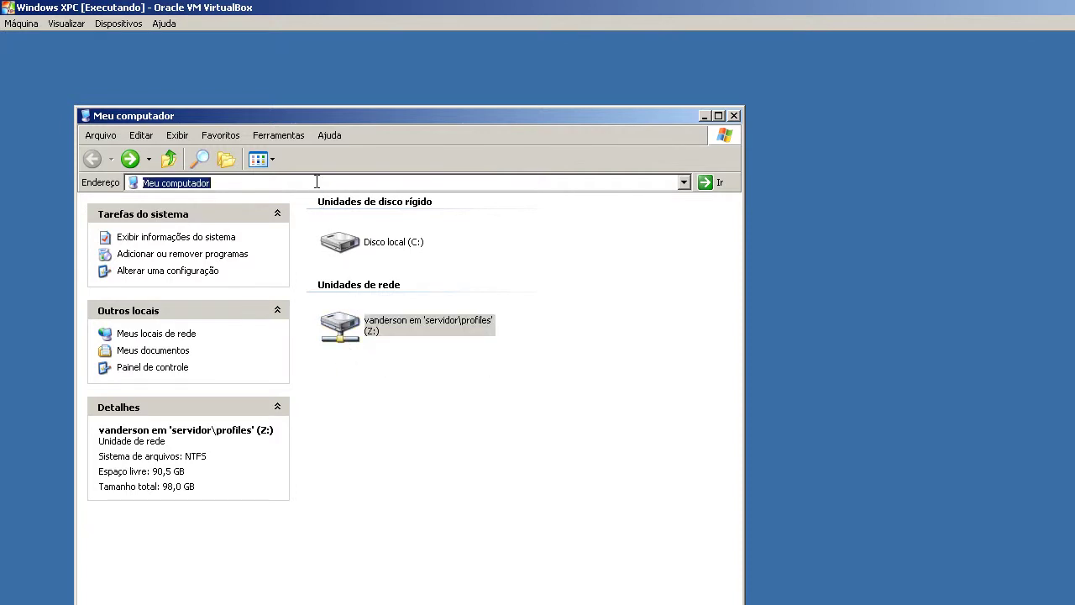
pyautogui.write('\\\\servido')
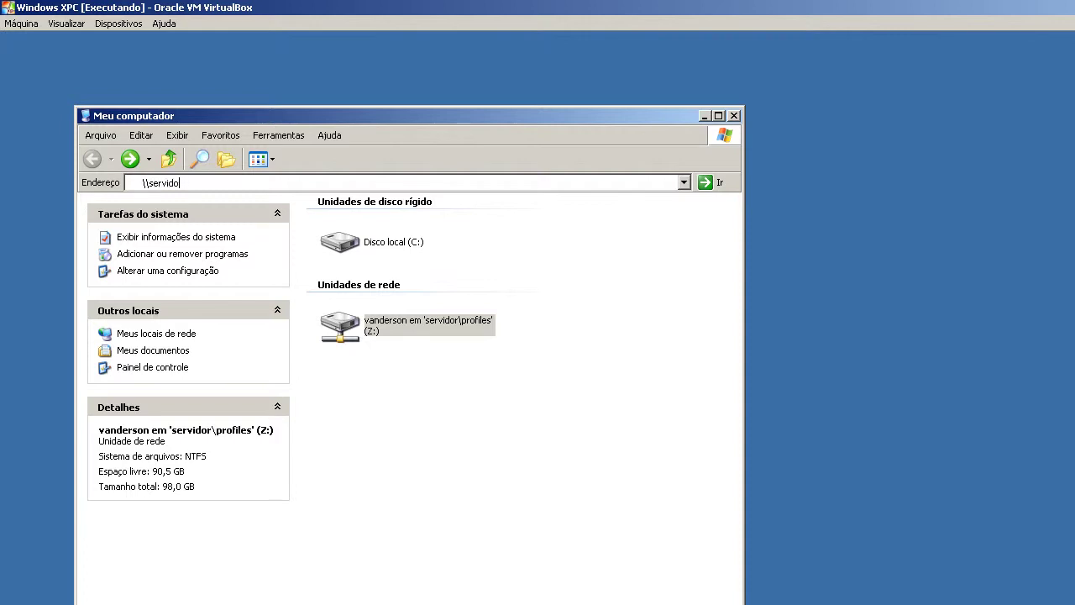
pyautogui.write('r')
pyautogui.press('Return')
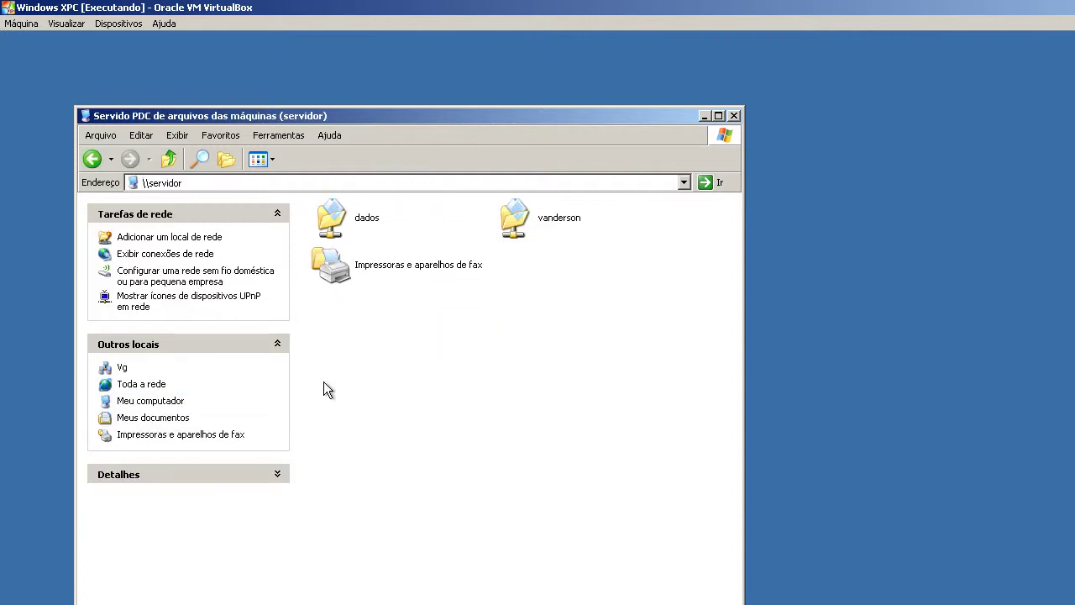
pyautogui.click(277, 473)
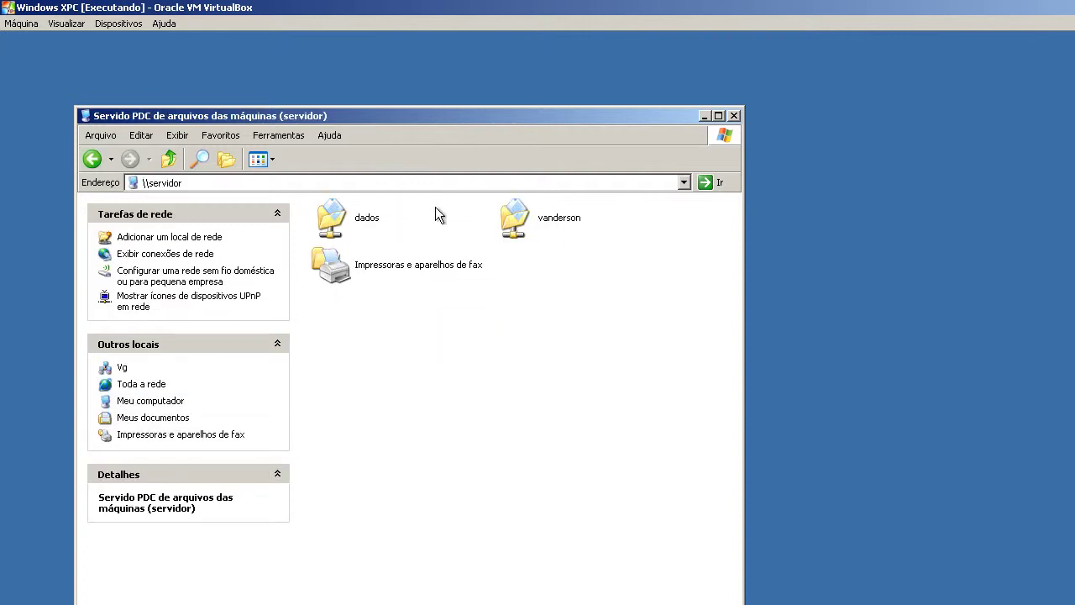
# Open the user's home share and its profile.pds folder
pyautogui.doubleClick(517, 220)
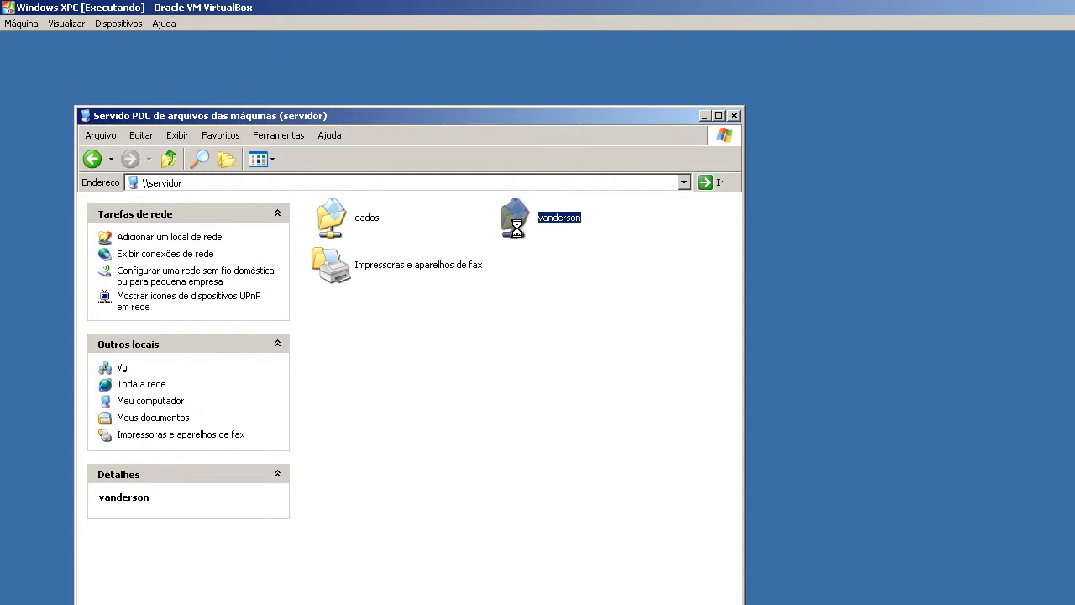
pyautogui.click(385, 226)
pyautogui.doubleClick(387, 225)
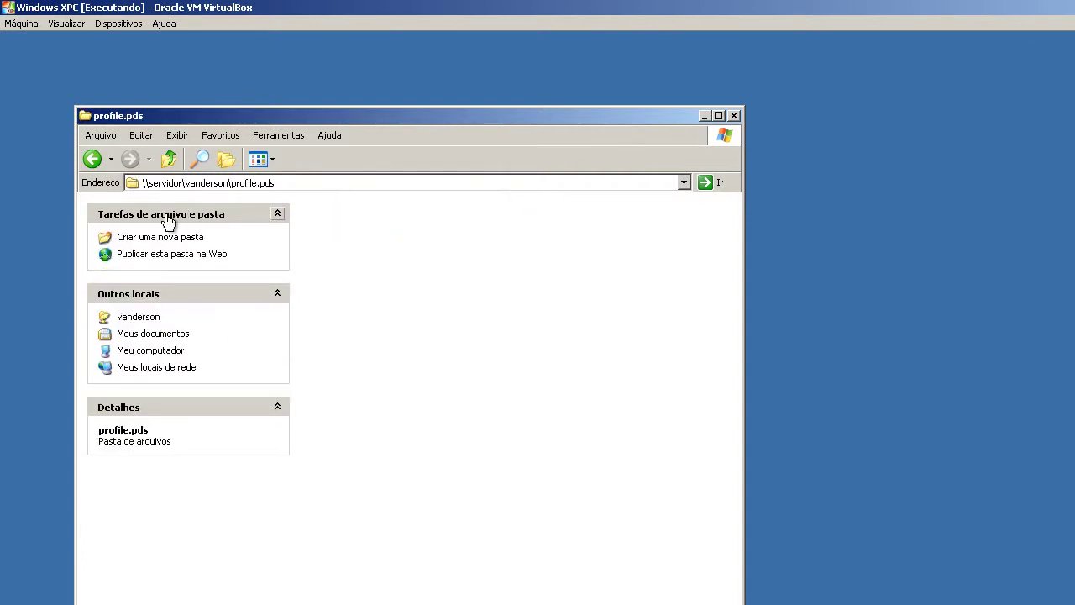
# Return to the share list and try the dados share, dismissing the access-denied error
pyautogui.click(92, 160)
pyautogui.click(93, 160)
pyautogui.doubleClick(361, 219)
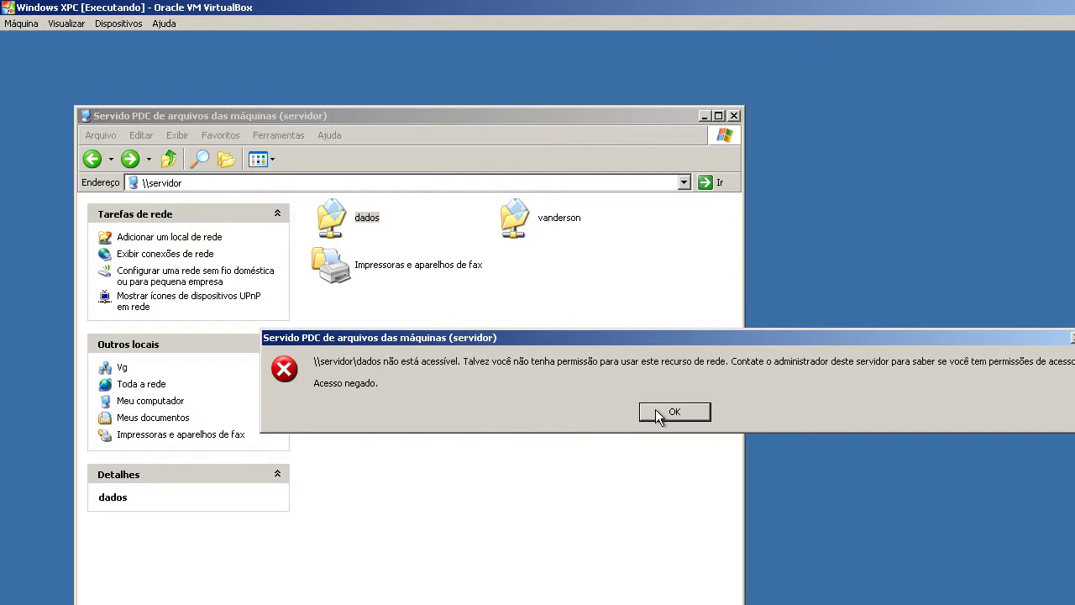
pyautogui.click(659, 414)
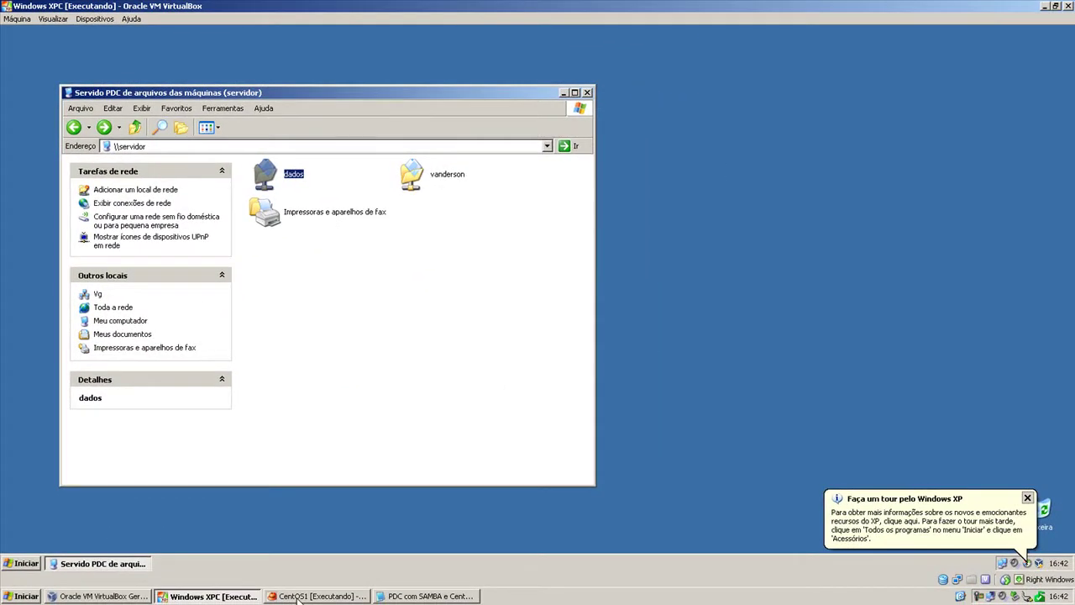
# Switch to CentOS and back, then revisit the user's home share and return to the share list
pyautogui.click(298, 598)
pyautogui.click(310, 598)
pyautogui.doubleClick(430, 183)
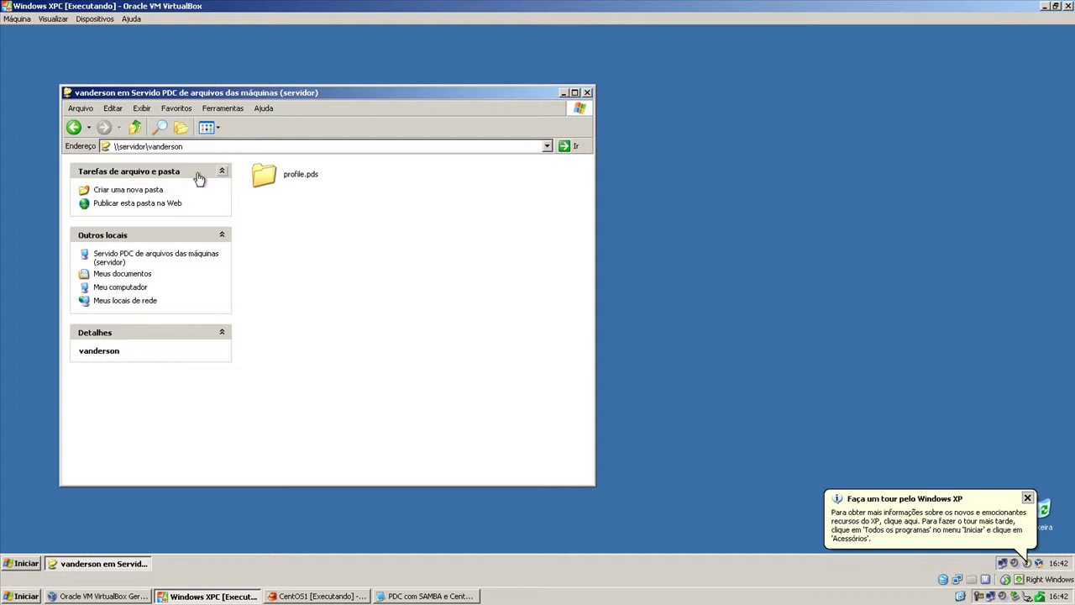
pyautogui.click(73, 127)
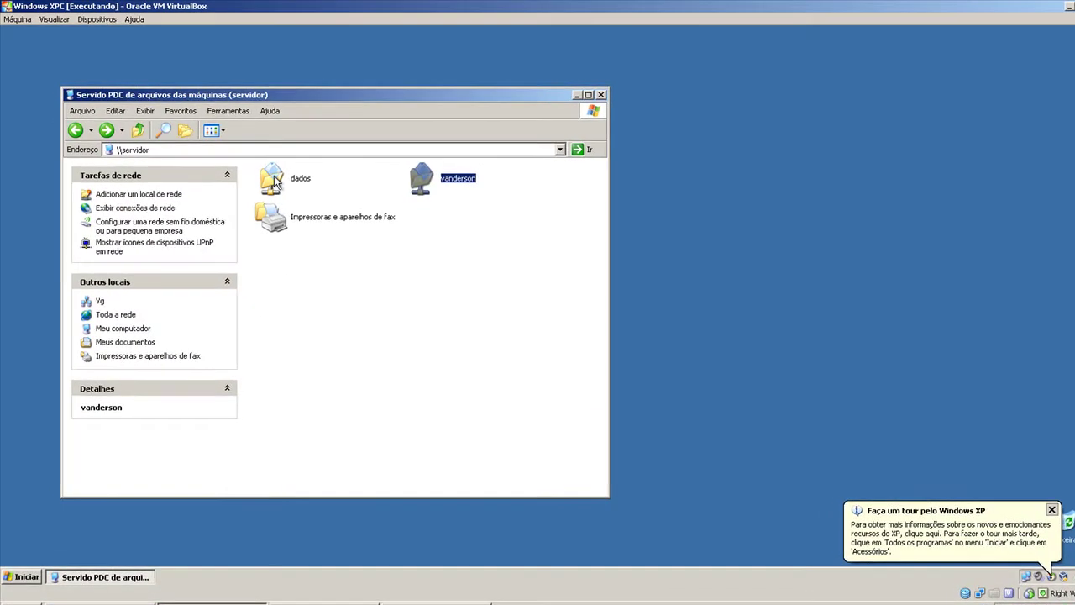
# Open the server's Impressoras e aparelhos de fax folder, then minimize the server window
pyautogui.doubleClick(303, 227)
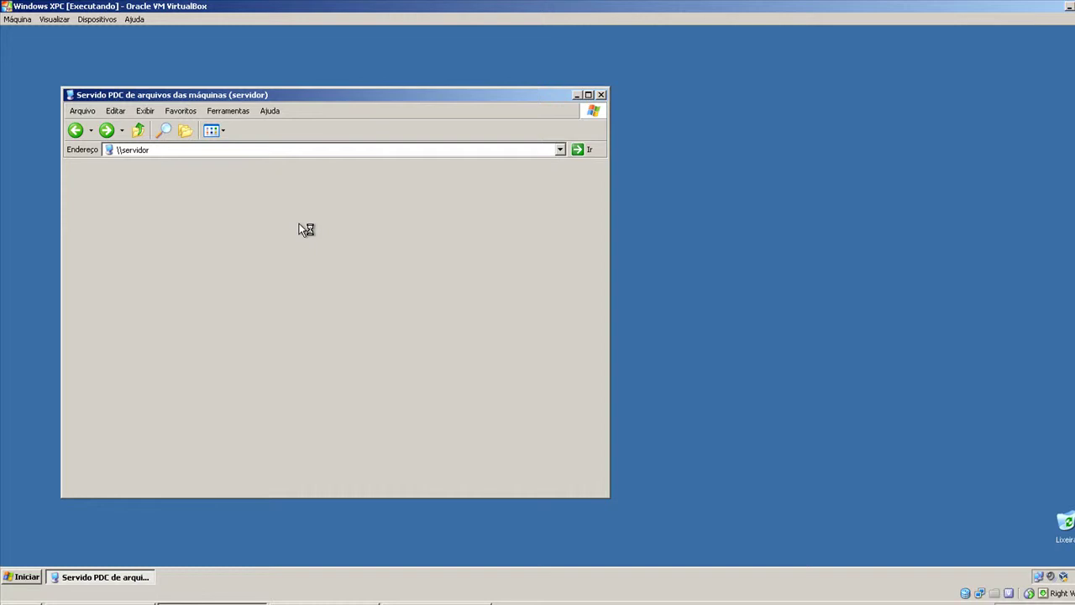
pyautogui.click(576, 95)
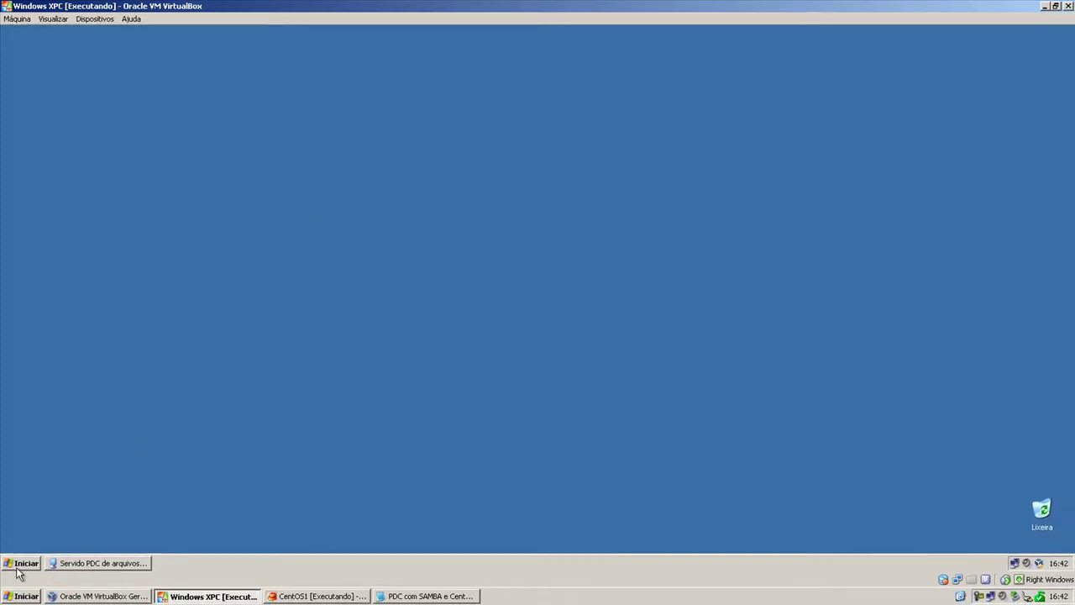
pyautogui.click(20, 565)
# Apply the Windows XP theme in the desktop's Display Properties
pyautogui.click(398, 351)
pyautogui.rightClick(334, 256)
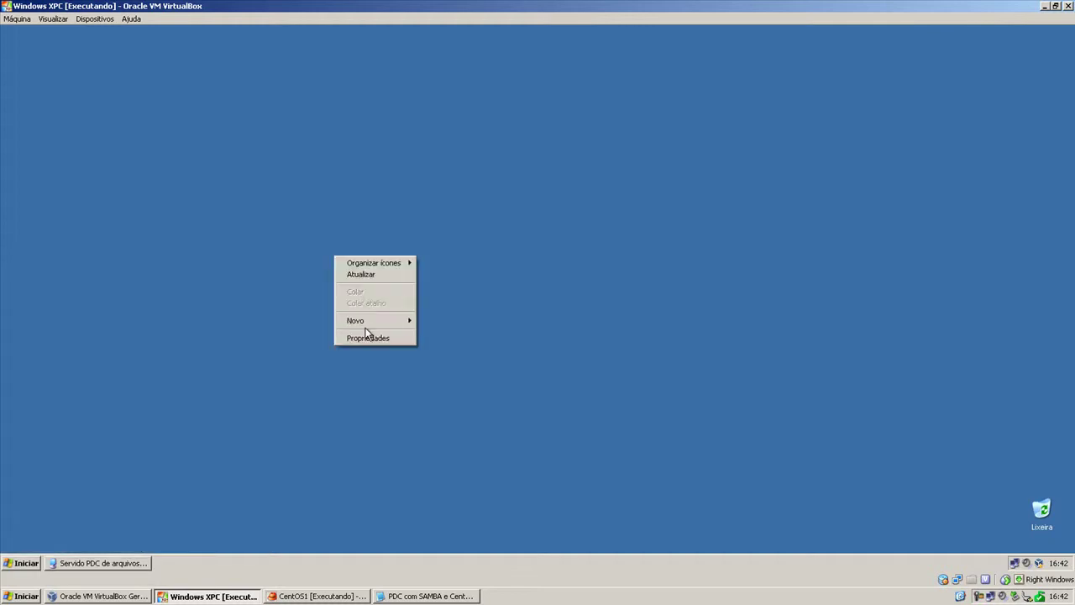
pyautogui.click(370, 338)
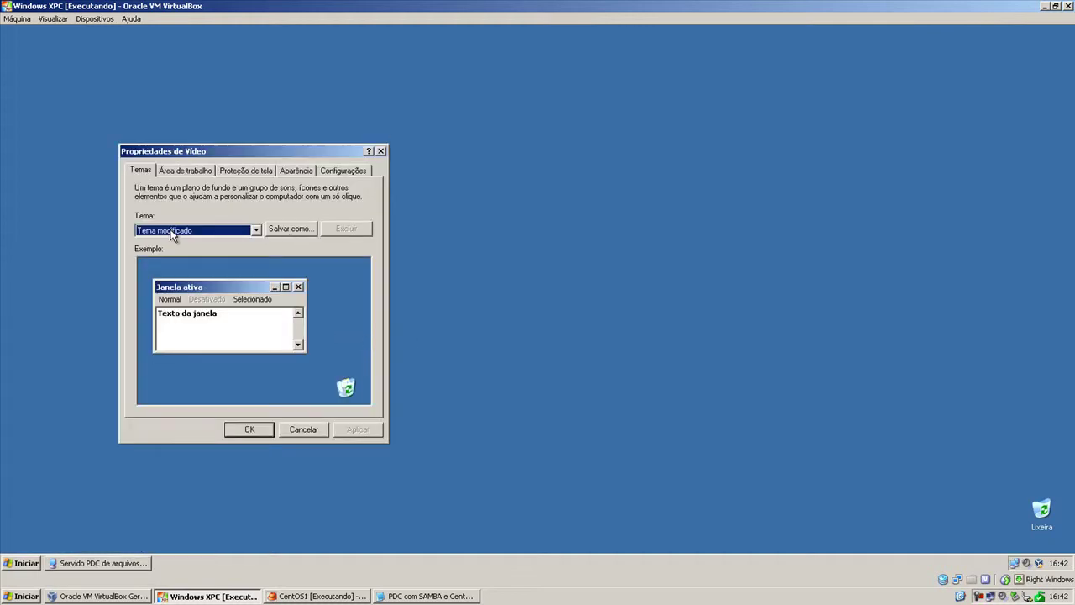
pyautogui.click(250, 230)
pyautogui.click(180, 260)
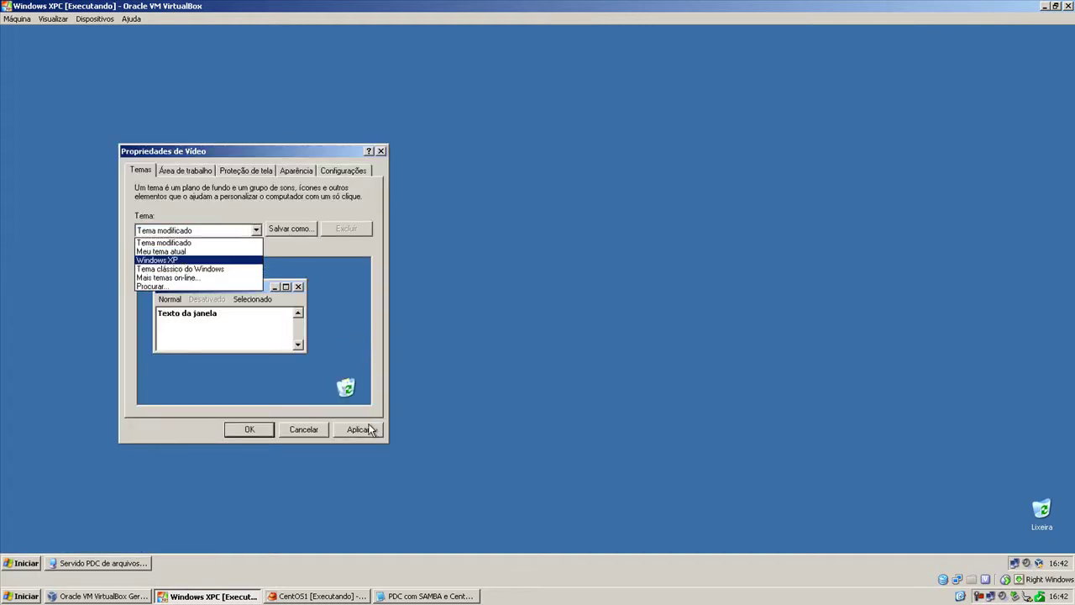
pyautogui.click(358, 430)
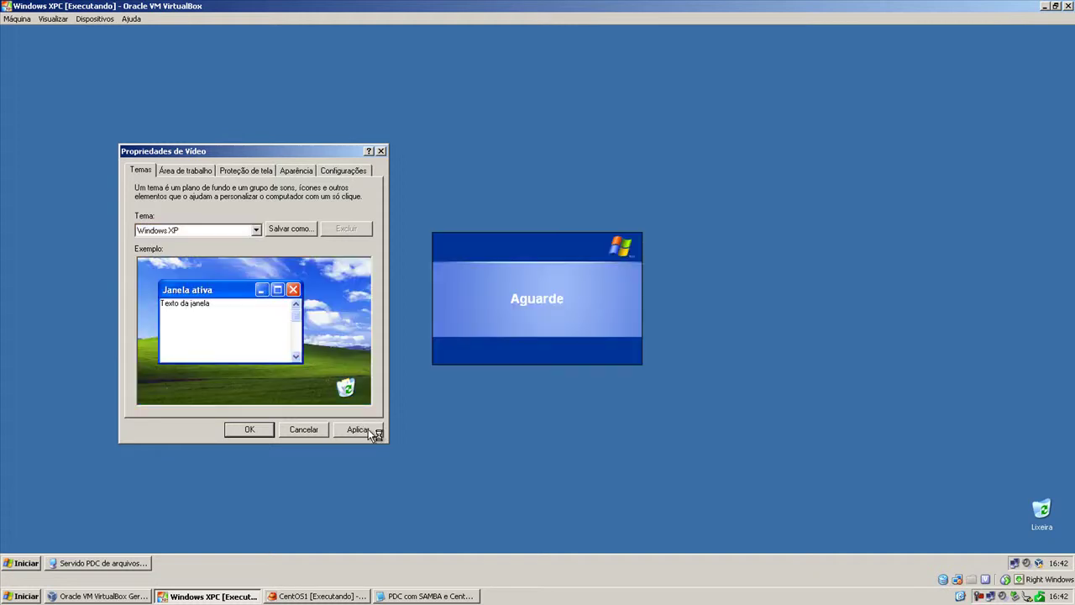
# Review the Desktop, Screen Saver, Appearance and Settings tabs, confirm, and close the printers window
pyautogui.click(187, 175)
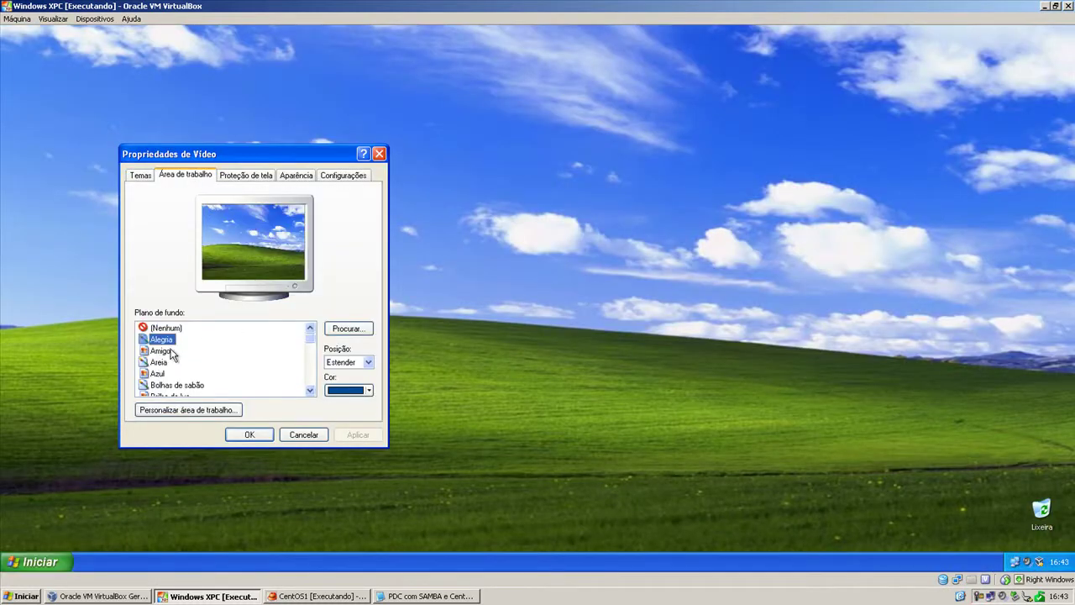
pyautogui.click(249, 174)
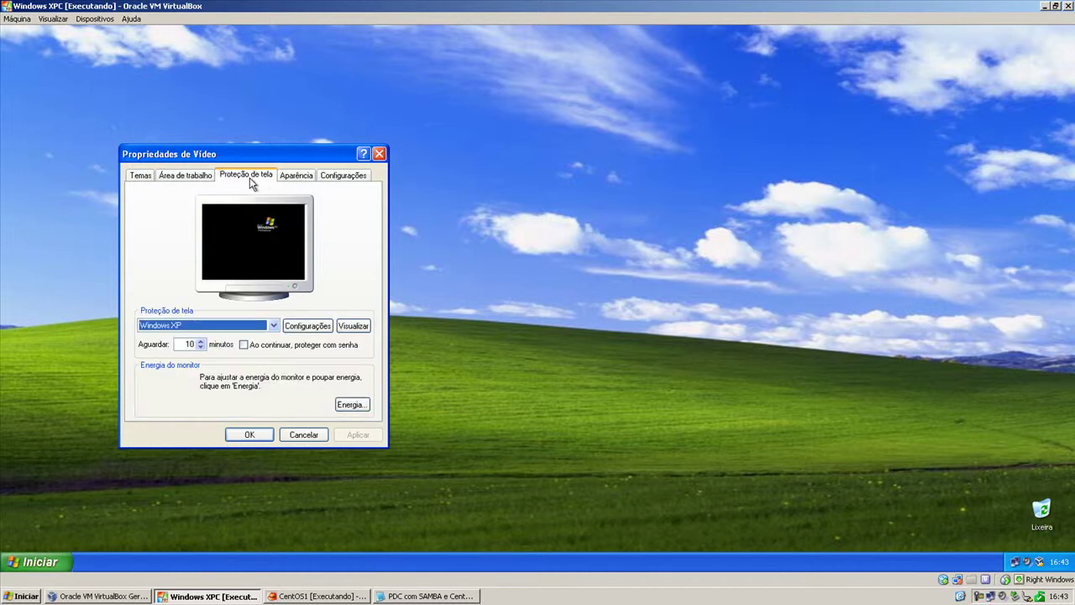
pyautogui.click(304, 177)
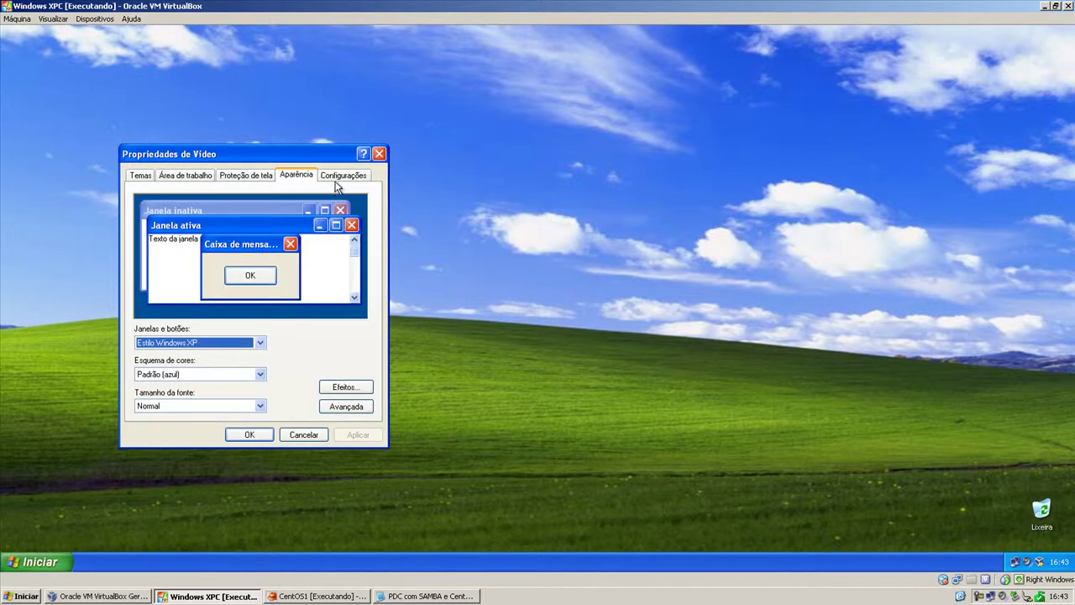
pyautogui.click(336, 176)
pyautogui.click(244, 434)
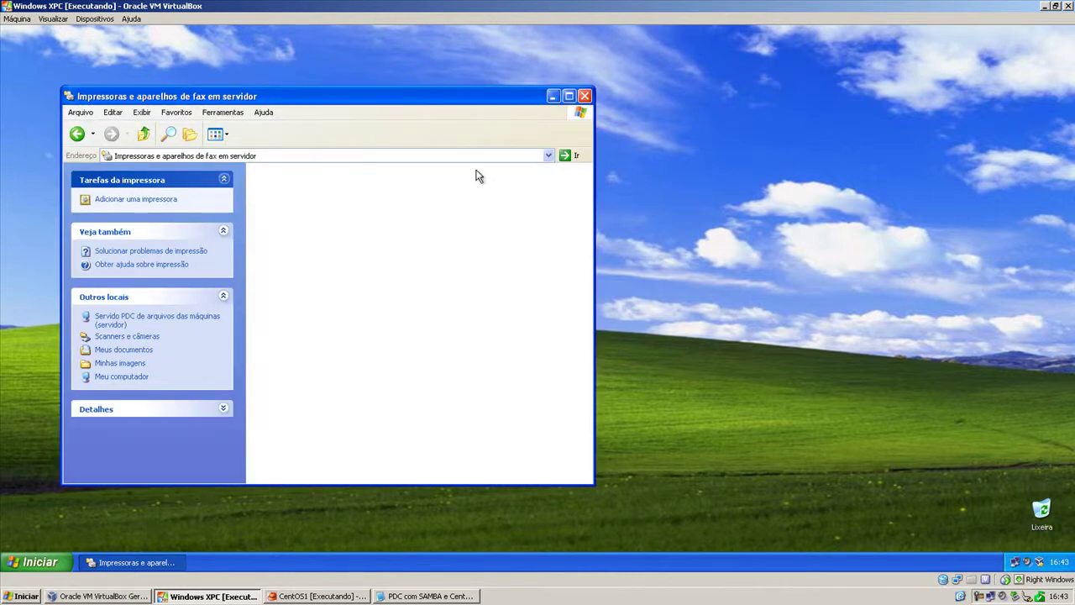
pyautogui.click(584, 95)
# Open My Computer's System Properties and view the computer name (domain VG) and hardware tabs
pyautogui.click(20, 564)
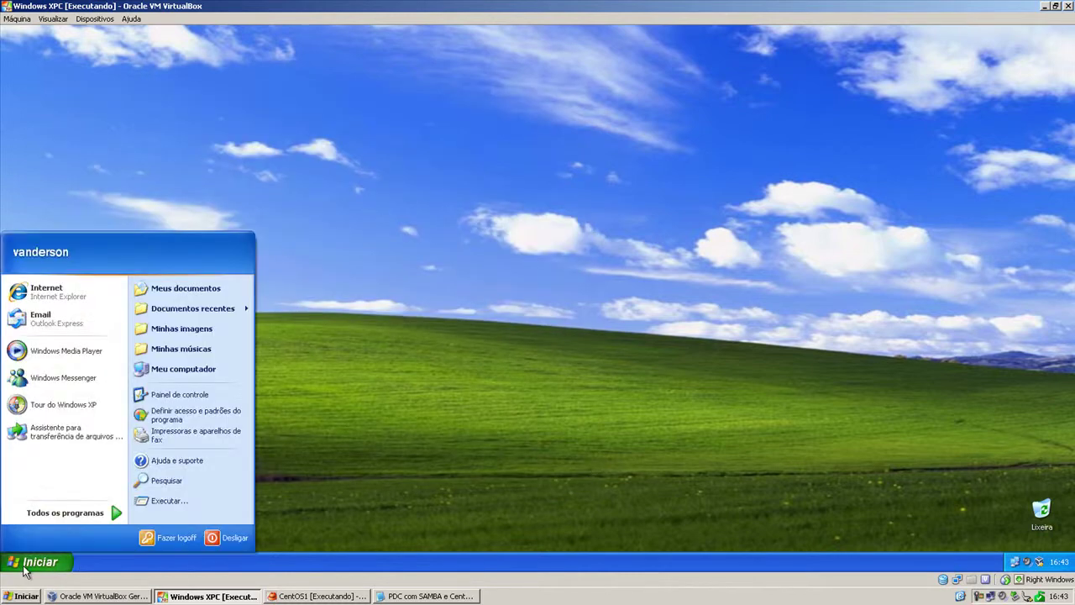
pyautogui.rightClick(206, 369)
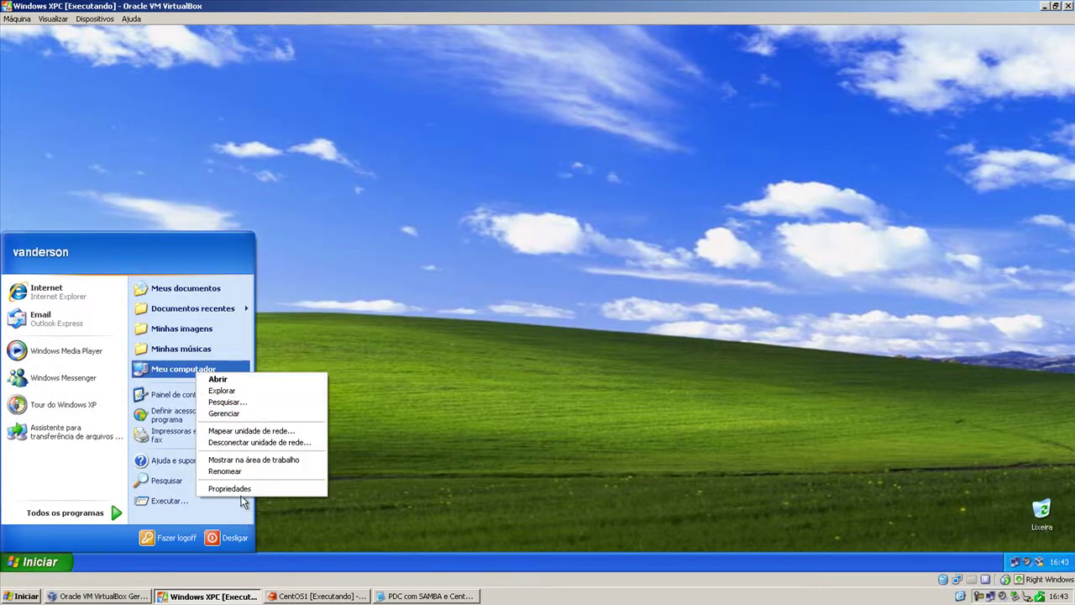
pyautogui.click(239, 489)
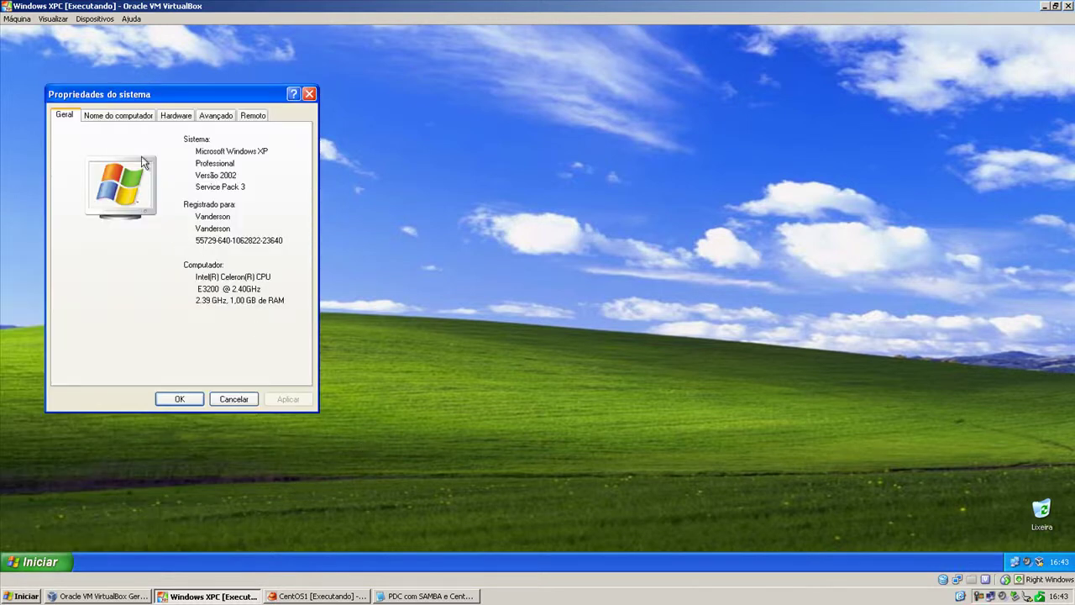
pyautogui.click(137, 116)
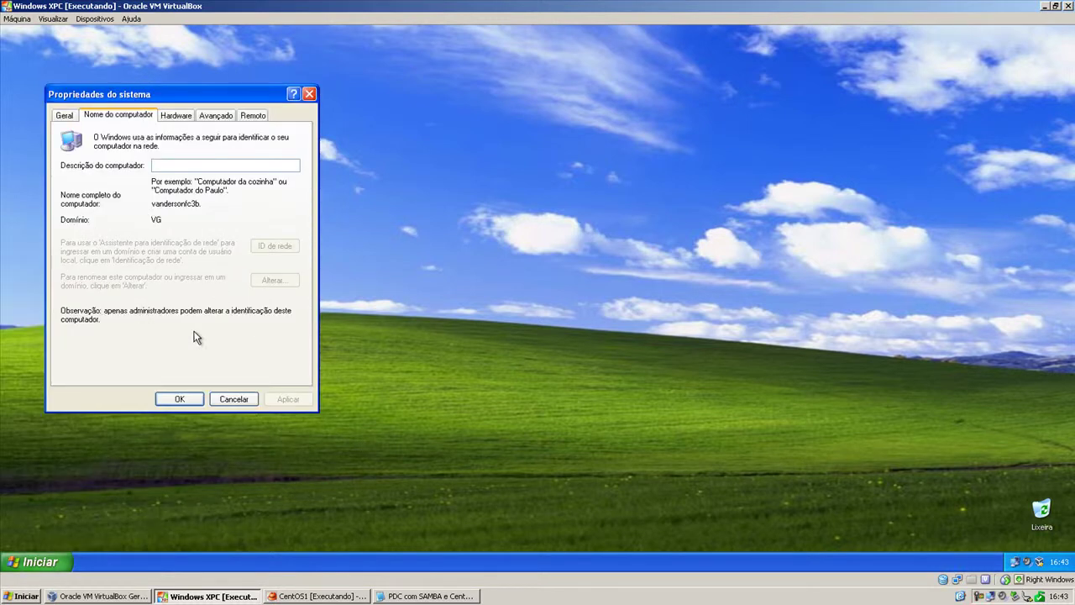
pyautogui.click(178, 117)
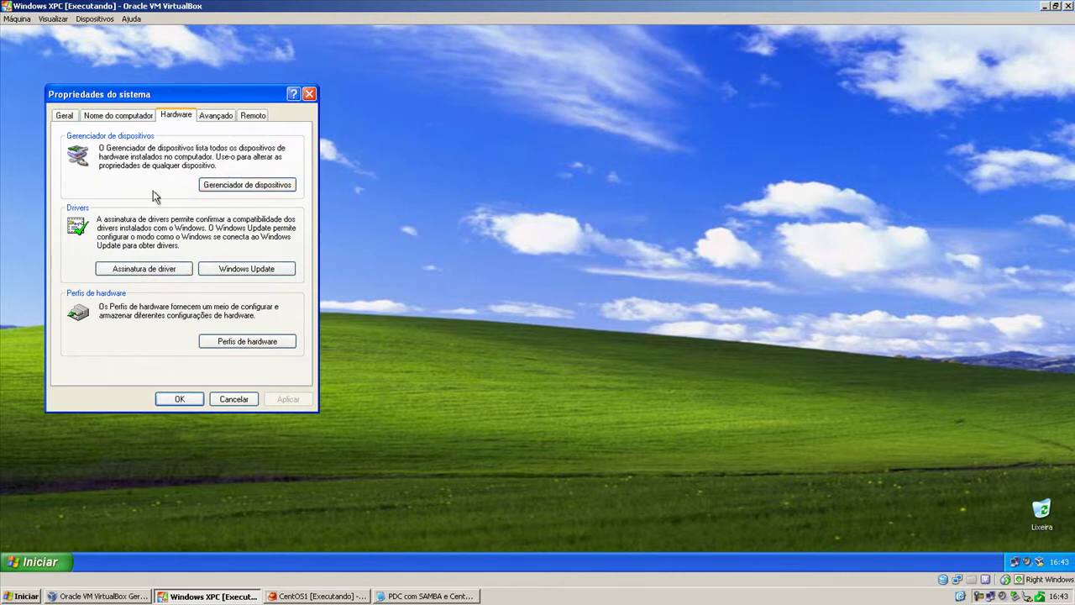
# On the Avançado tab, check Startup and Recovery and verify the user profile is roaming
pyautogui.click(217, 118)
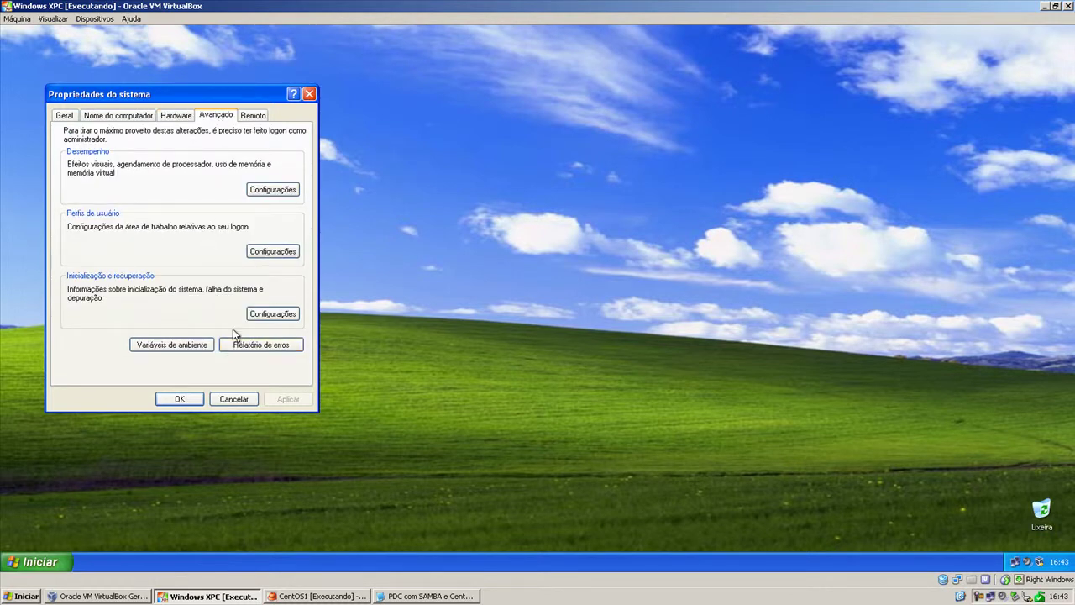
pyautogui.click(273, 313)
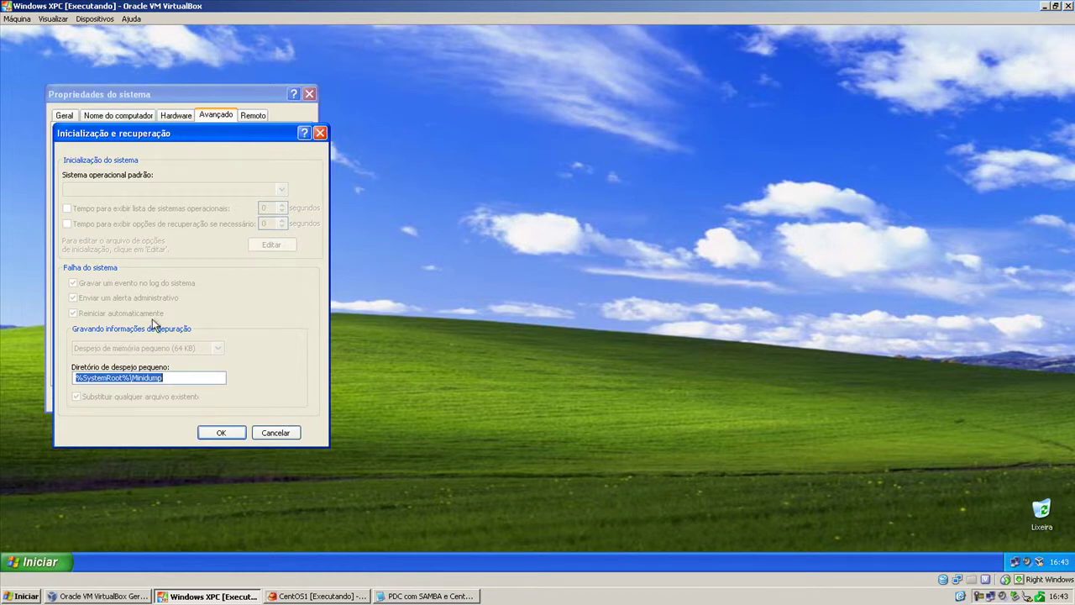
pyautogui.click(320, 133)
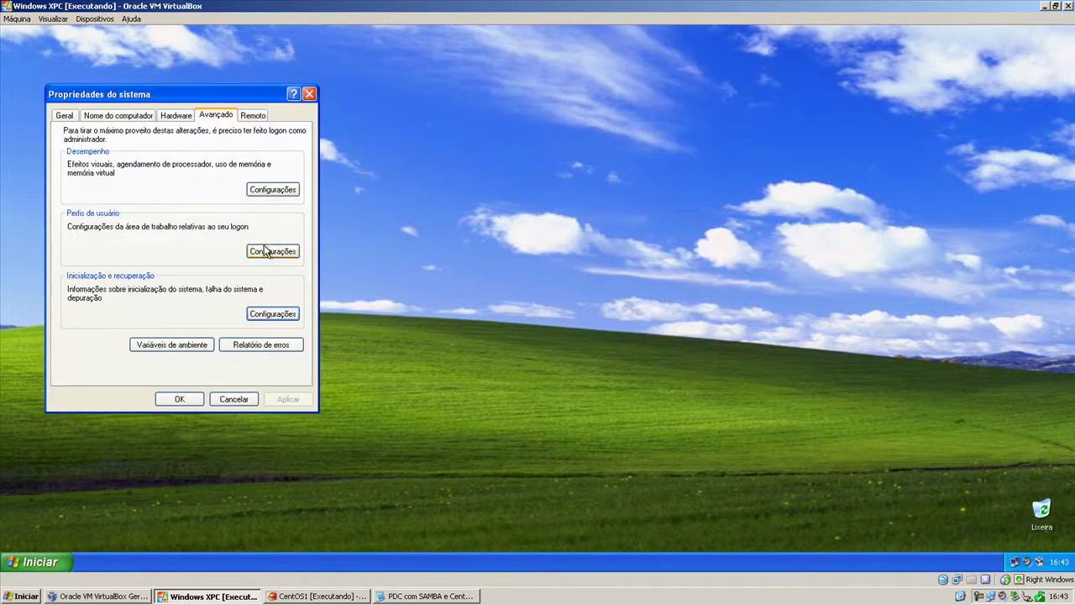
pyautogui.click(252, 250)
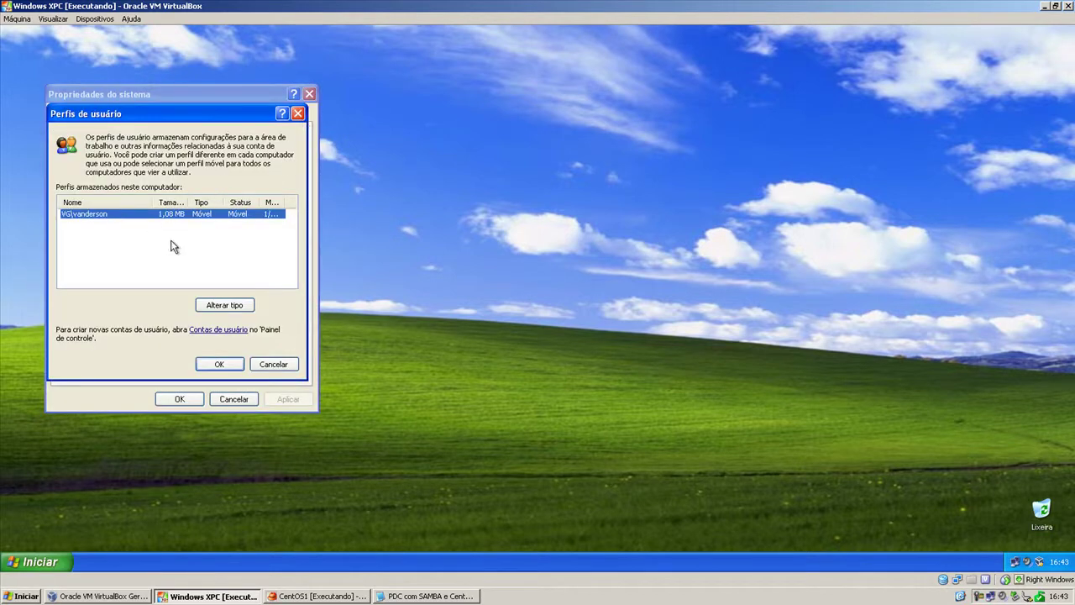
pyautogui.click(298, 115)
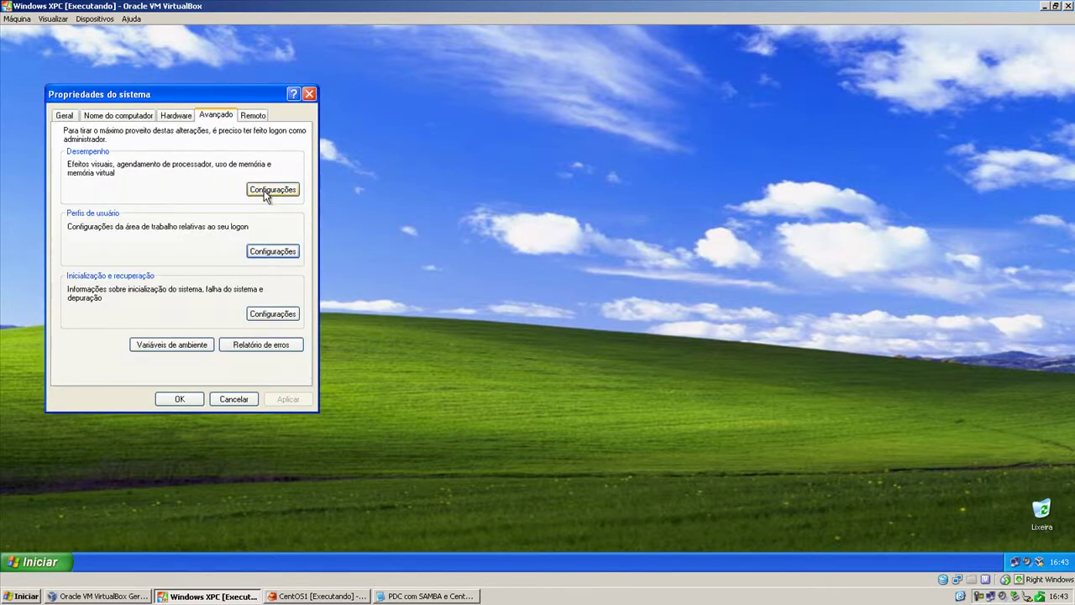
# Review the Performance Options' advanced and data execution prevention tabs
pyautogui.click(269, 189)
pyautogui.click(148, 165)
pyautogui.click(204, 166)
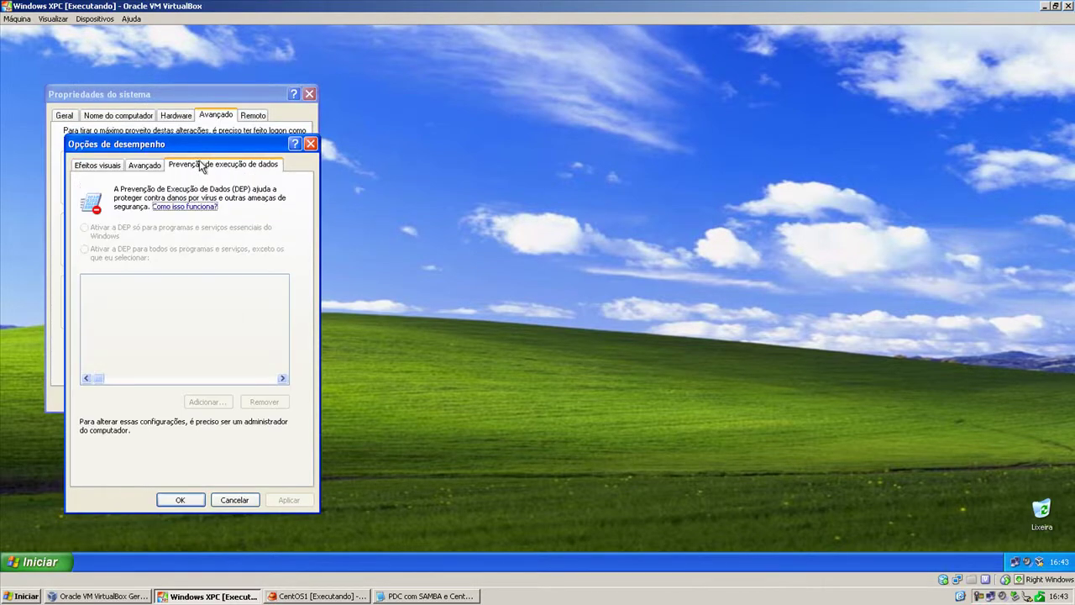
pyautogui.click(151, 166)
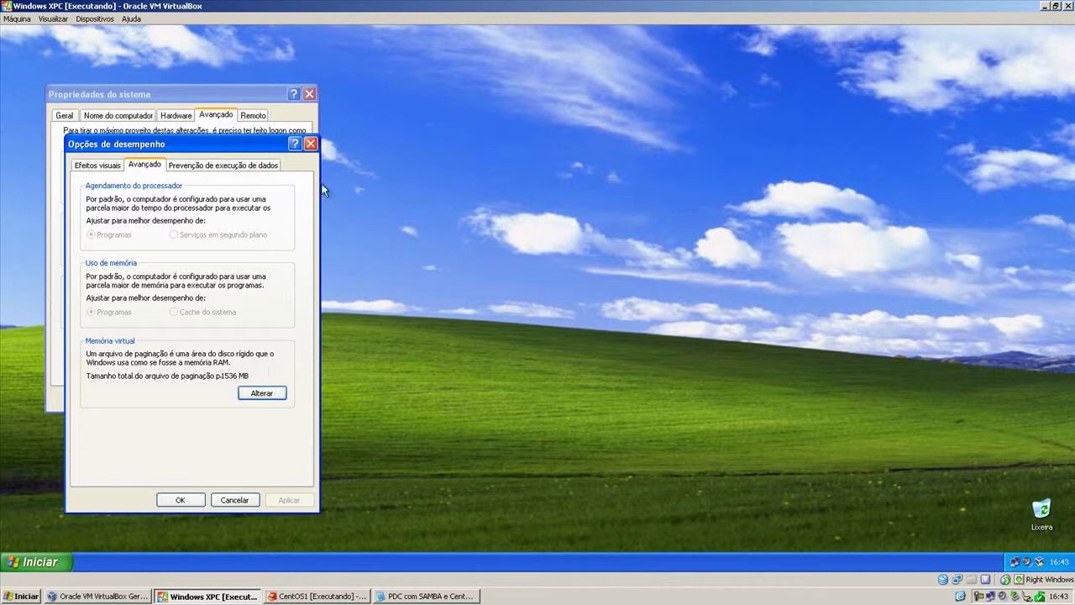
pyautogui.click(310, 144)
# View the Remote tab, dismiss the insufficient privileges message, and close System Properties
pyautogui.click(254, 117)
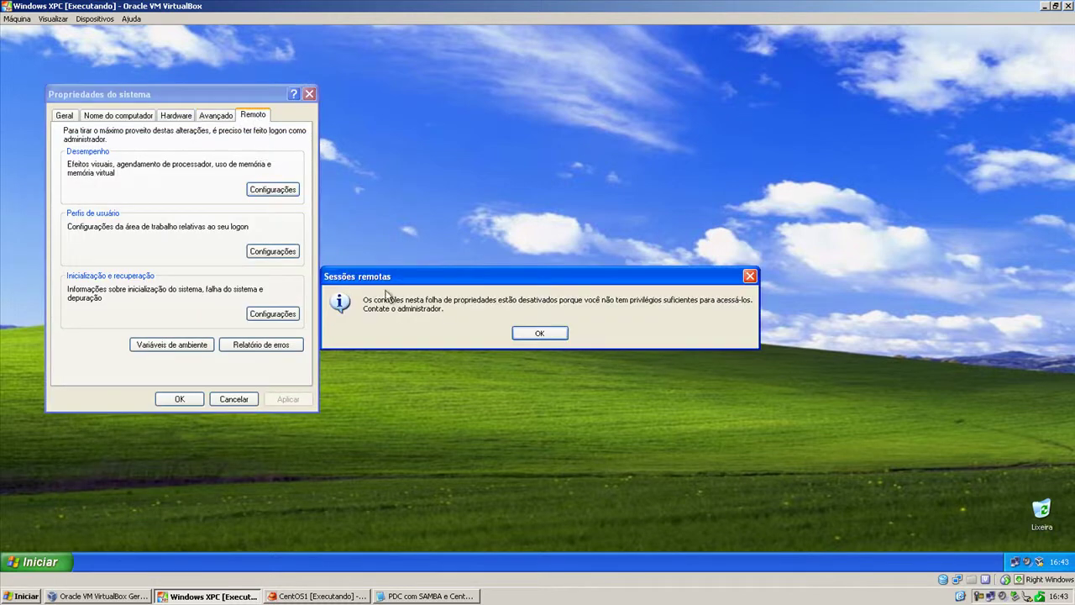
pyautogui.click(546, 337)
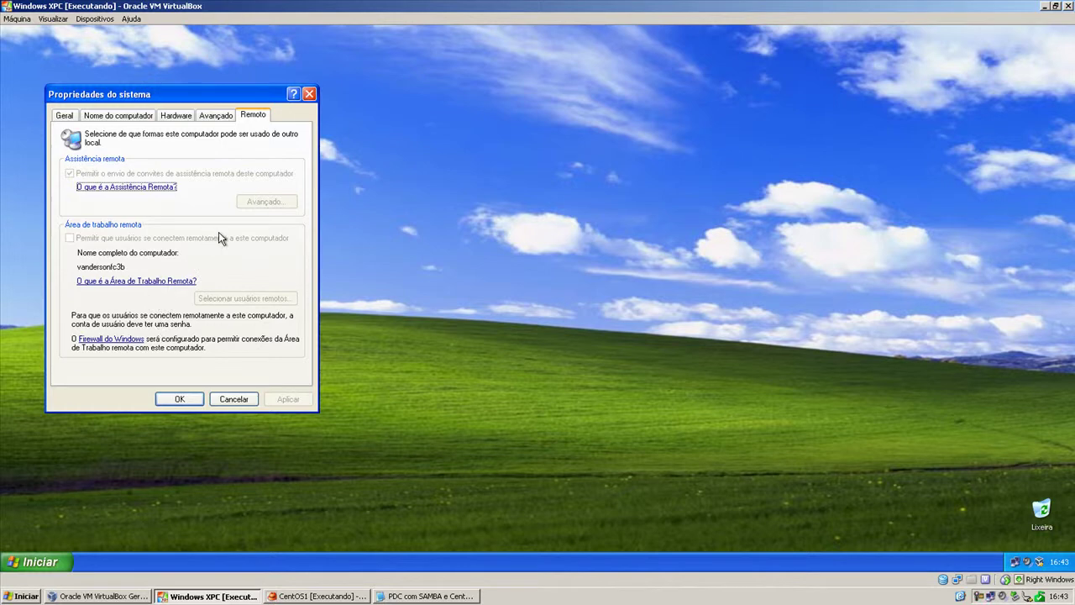
pyautogui.click(309, 94)
# Log the domain user off Windows from the Start menu
pyautogui.click(90, 549)
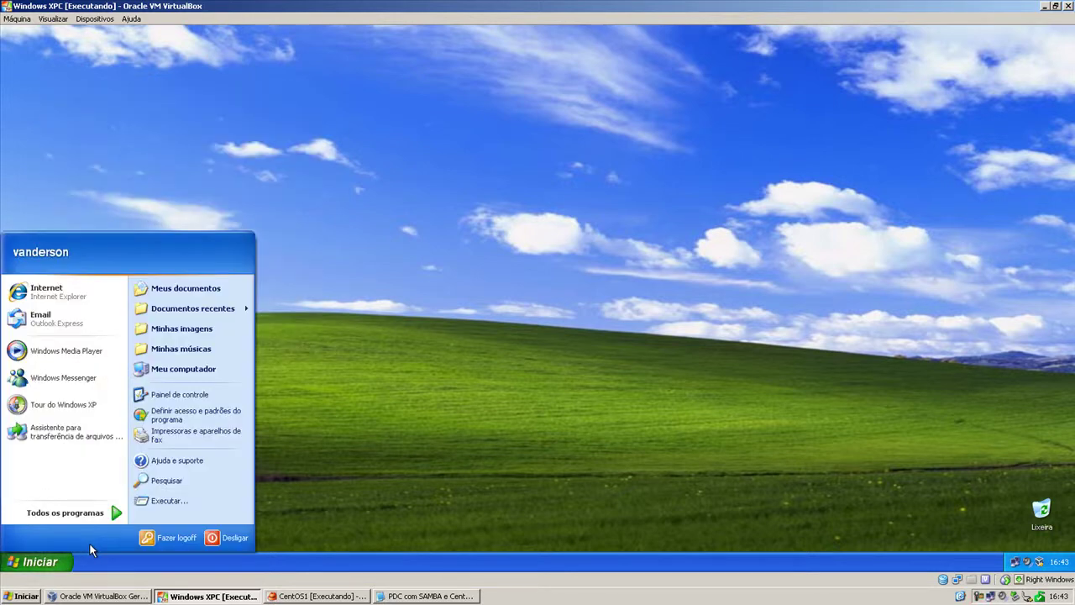
pyautogui.click(168, 536)
pyautogui.click(519, 316)
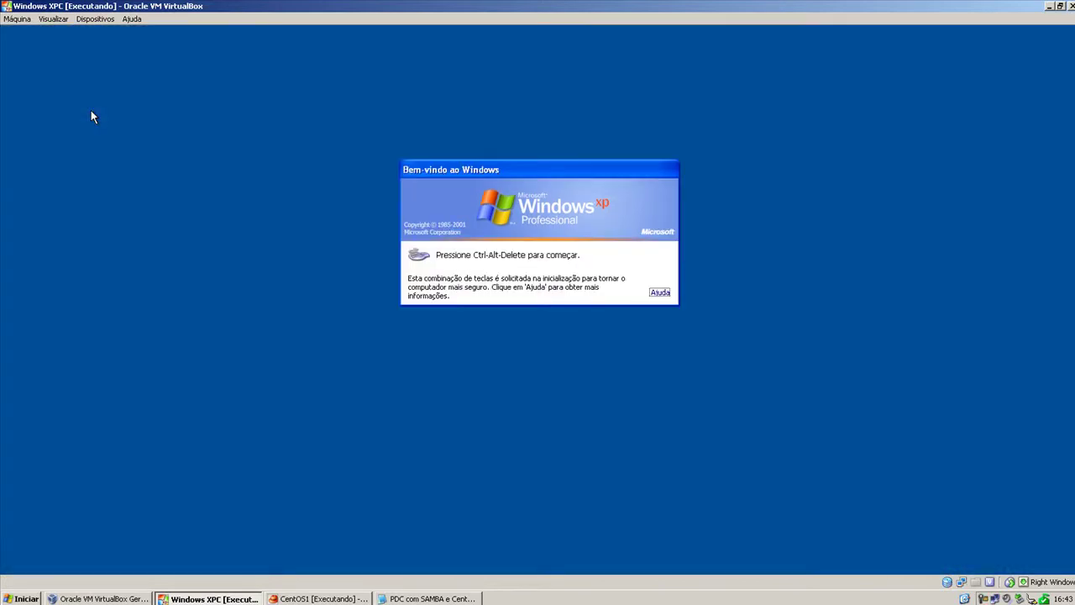
# Send Ctrl-Alt-Del via the VirtualBox menu and log on to VG as root
pyautogui.click(17, 18)
pyautogui.click(88, 117)
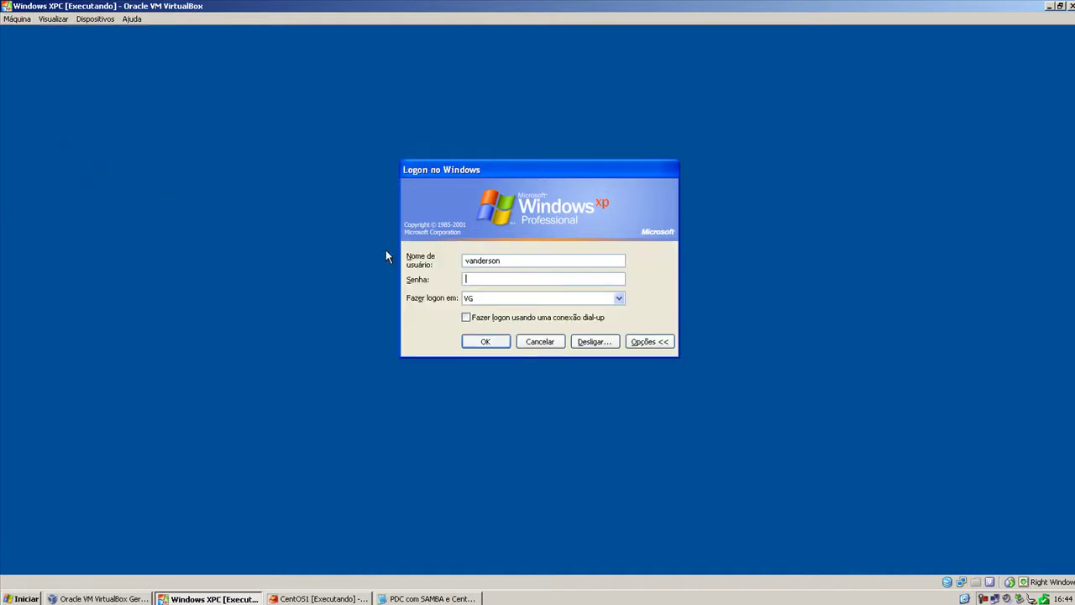
pyautogui.moveTo(575, 261); pyautogui.dragTo(358, 262)
pyautogui.write('root')
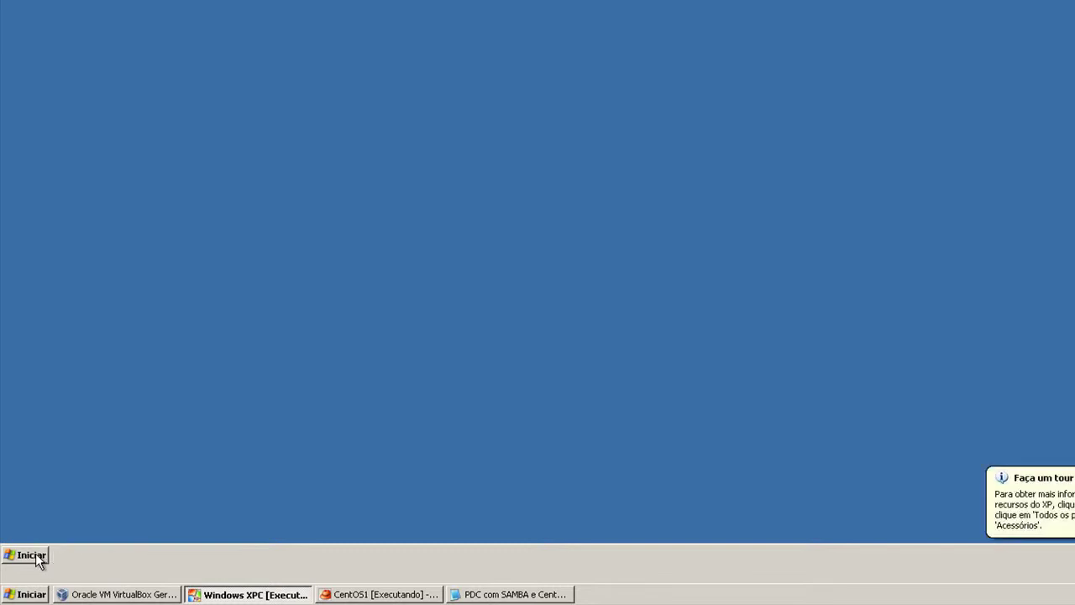
# Open System Properties and view the computer name, hardware and advanced tabs
pyautogui.click(36, 554)
pyautogui.rightClick(229, 334)
pyautogui.click(258, 481)
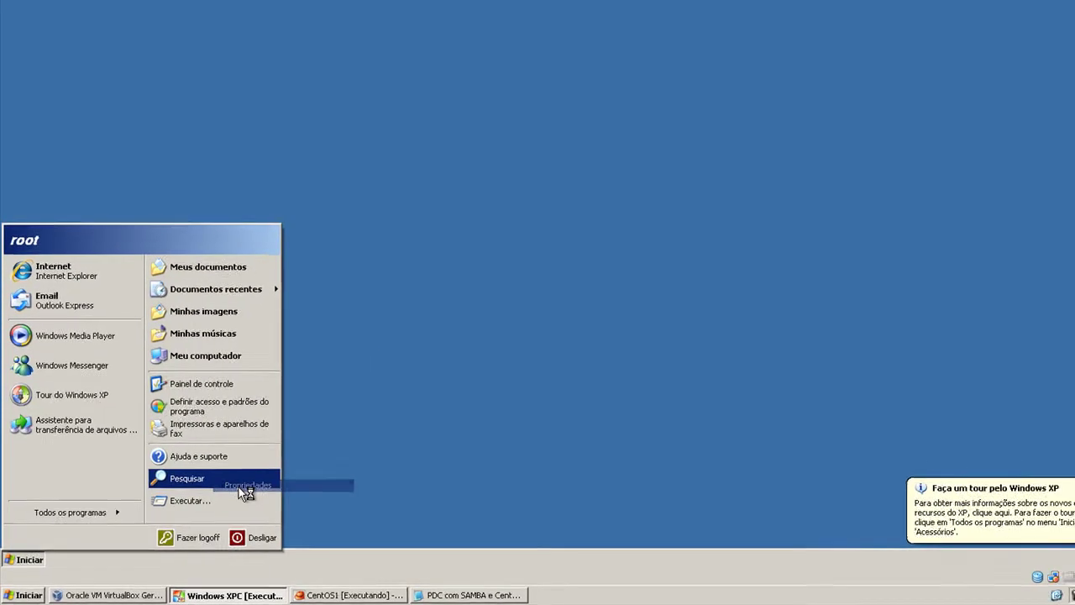
pyautogui.click(121, 81)
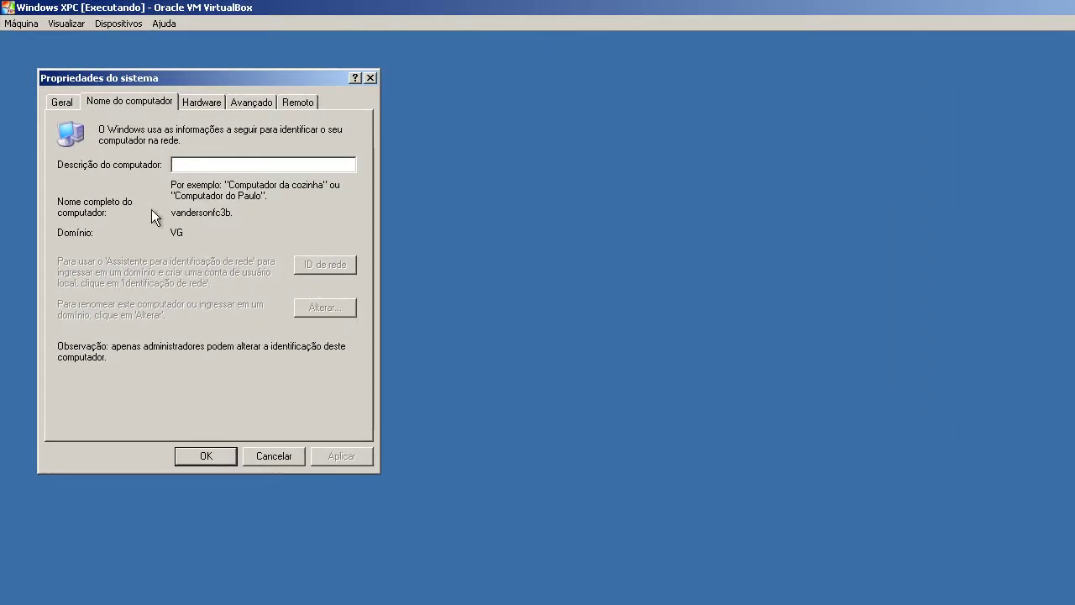
pyautogui.click(202, 103)
pyautogui.click(249, 103)
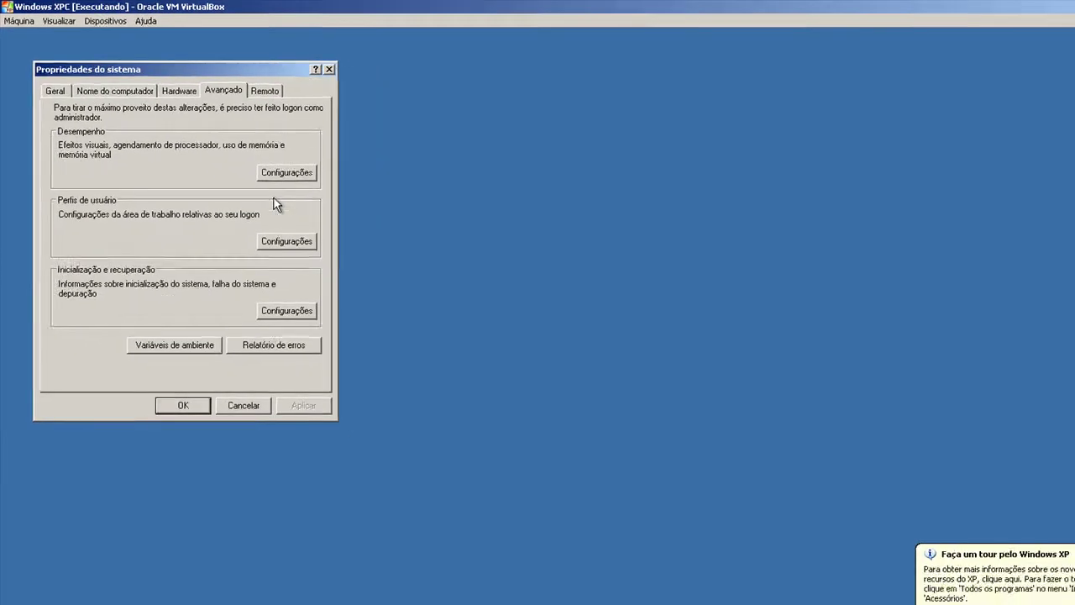
# Check Startup and Recovery and the Remote tab, close System Properties, and start logging off
pyautogui.click(247, 281)
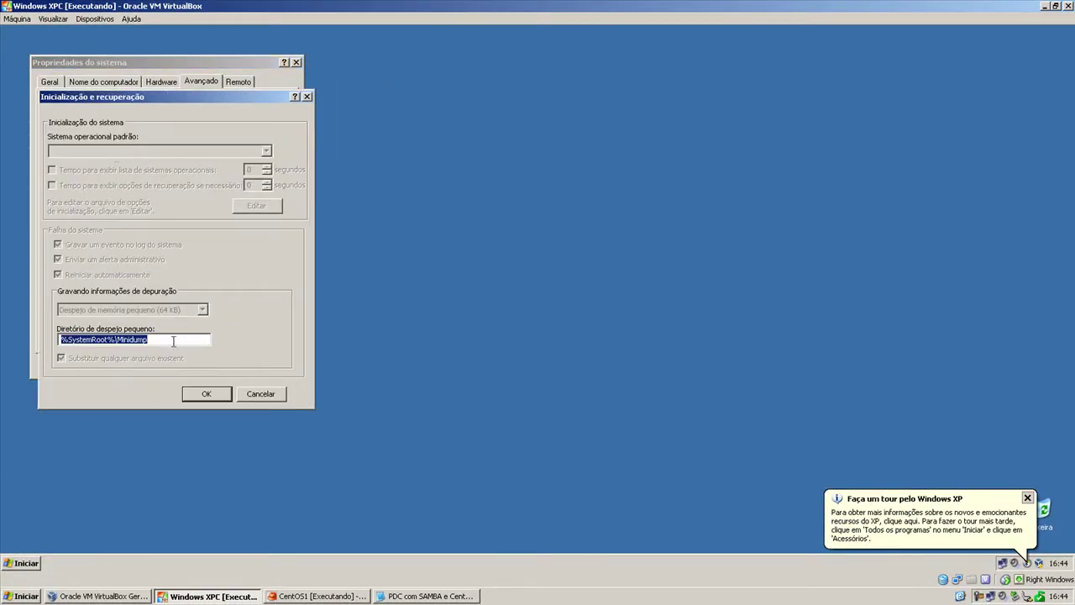
pyautogui.click(309, 97)
pyautogui.click(249, 81)
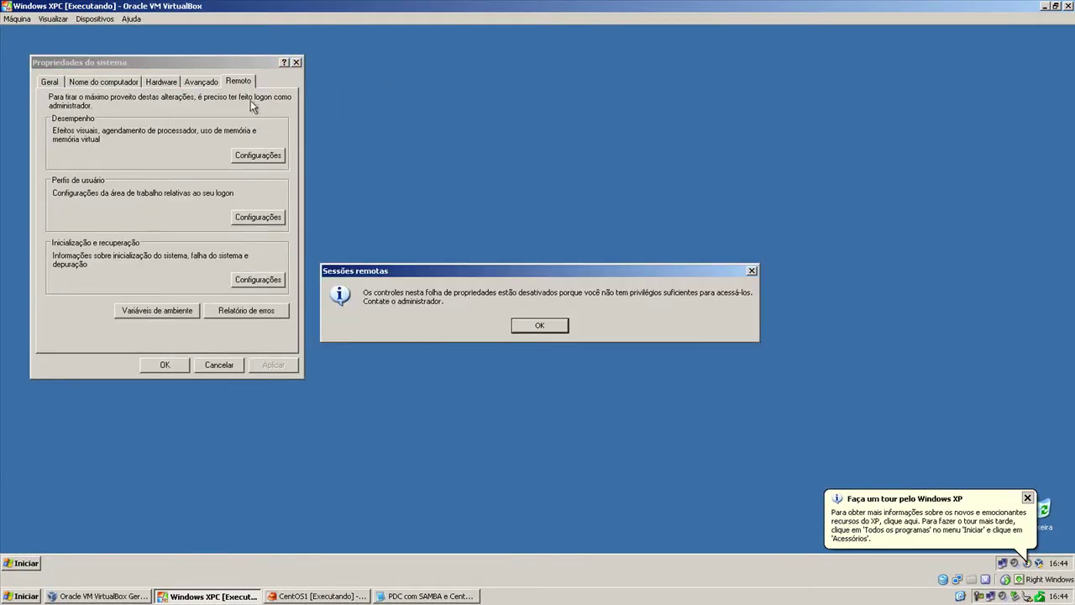
pyautogui.click(519, 326)
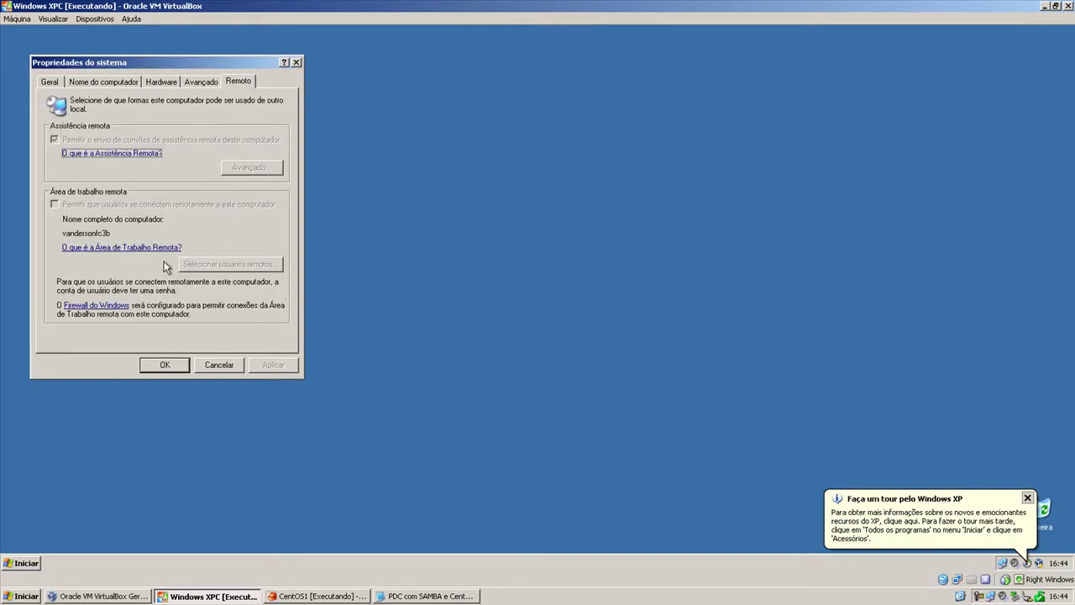
pyautogui.click(297, 62)
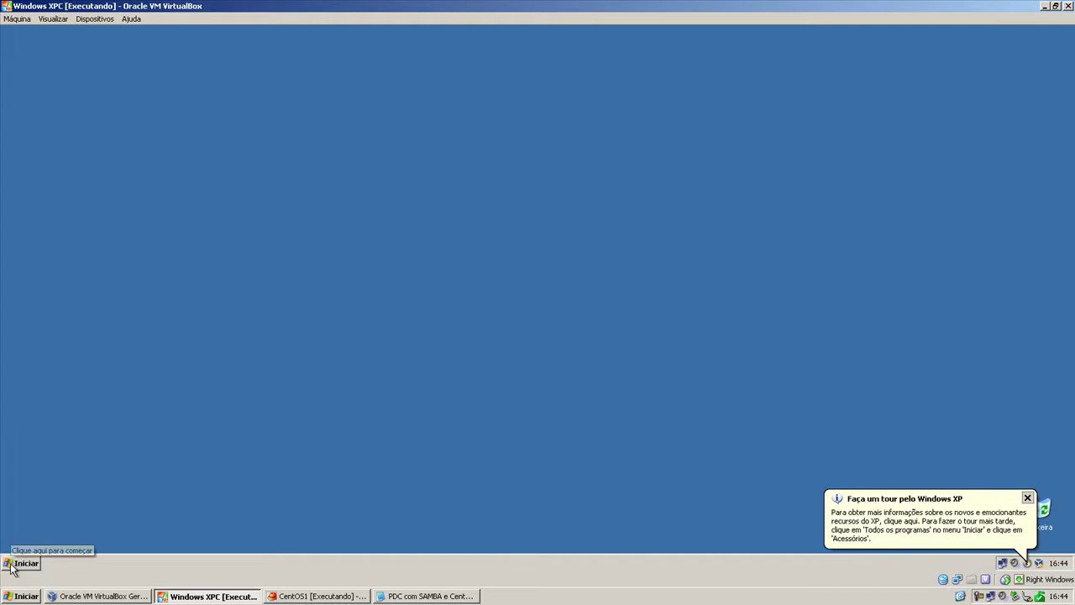
pyautogui.click(12, 568)
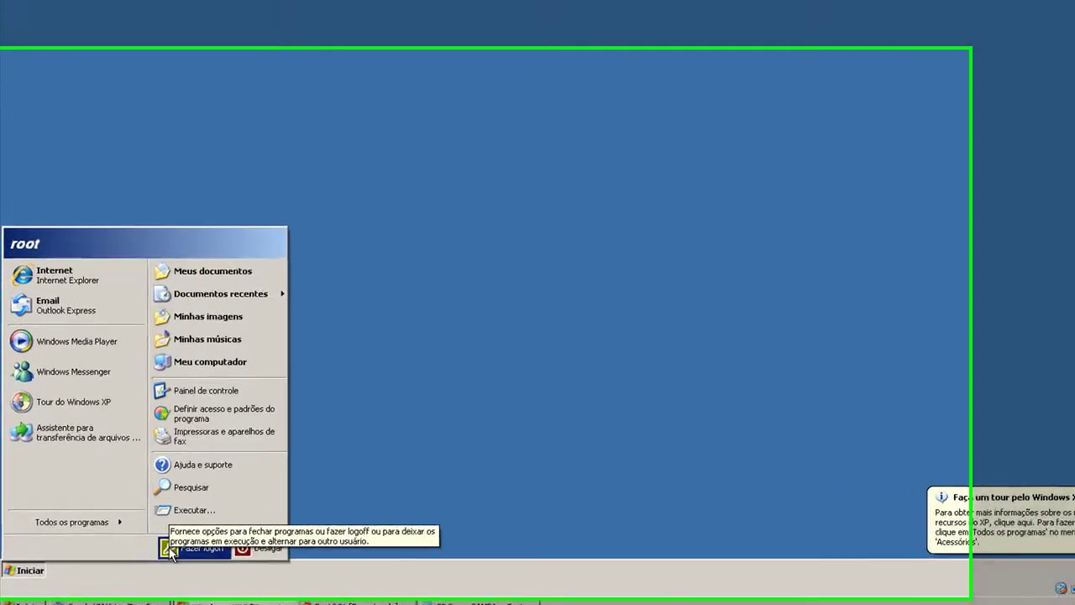
pyautogui.click(173, 542)
# Log off and log back on to the local computer as Administrador
pyautogui.click(647, 265)
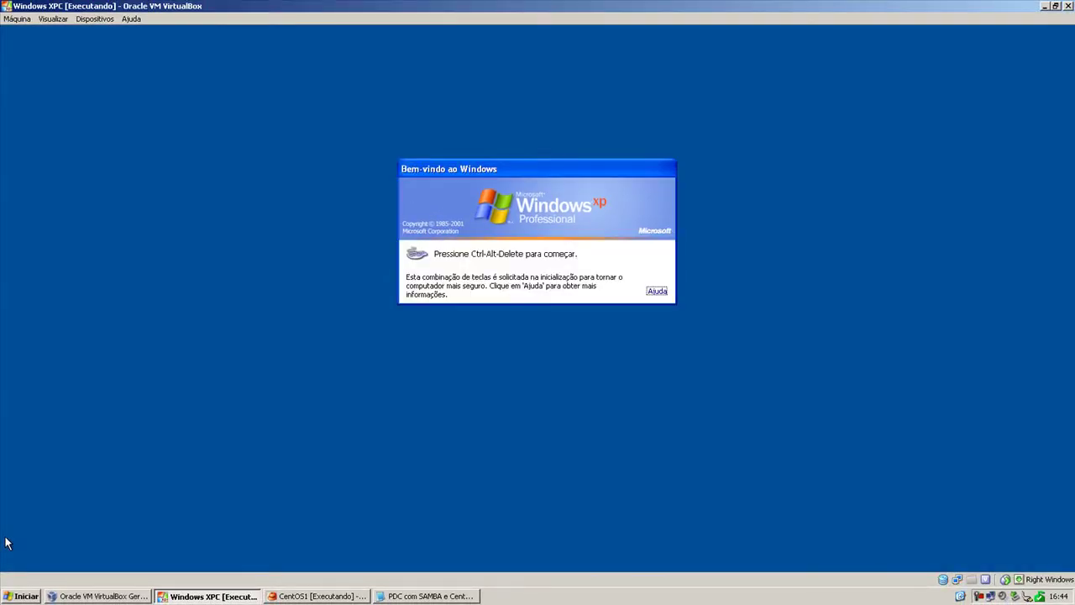
pyautogui.click(18, 19)
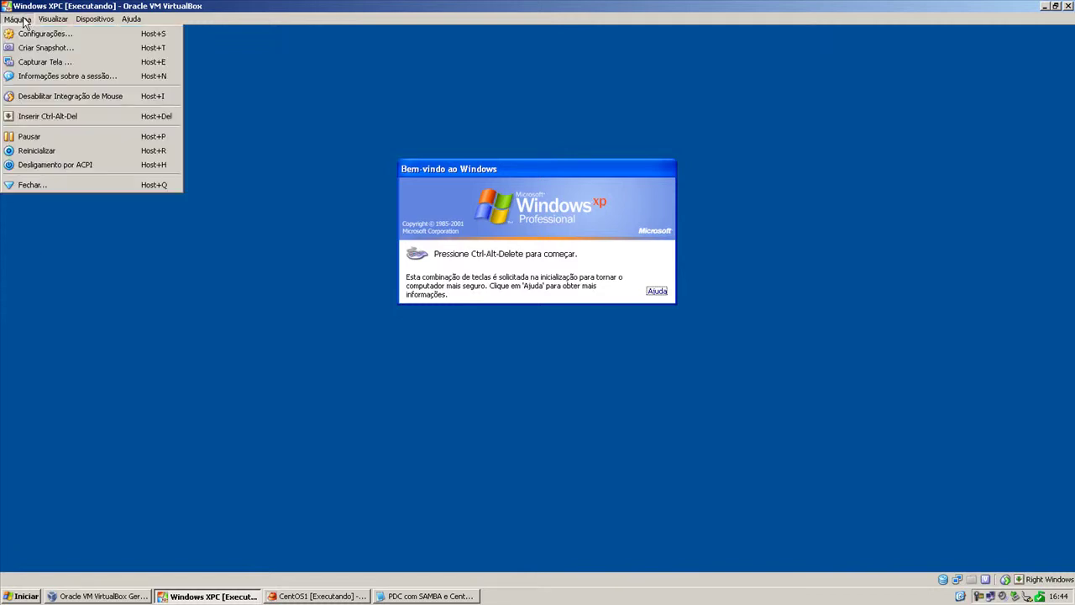
pyautogui.click(53, 118)
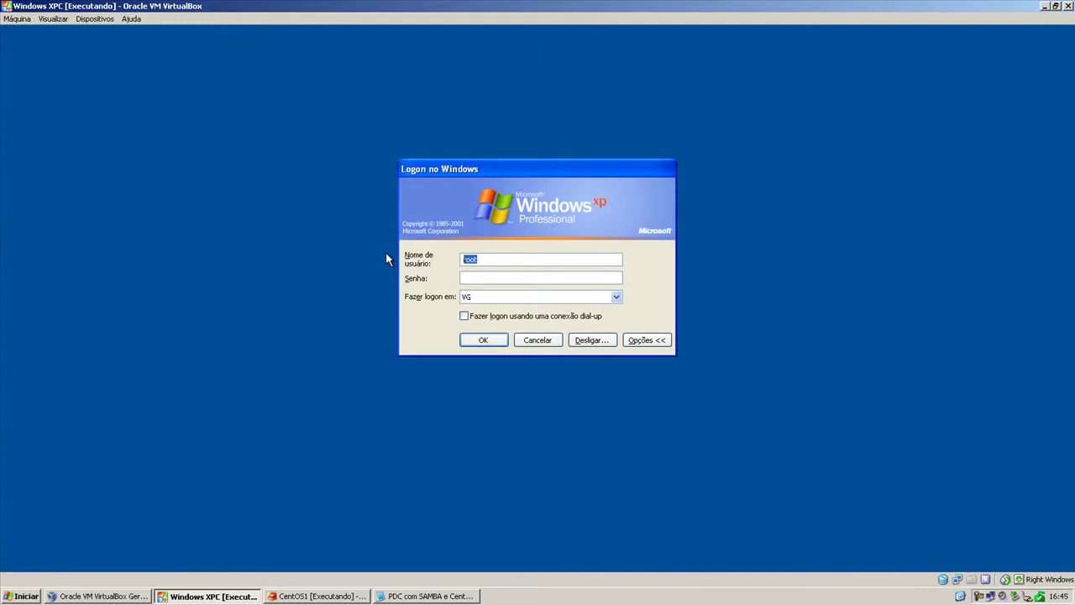
pyautogui.click(504, 296)
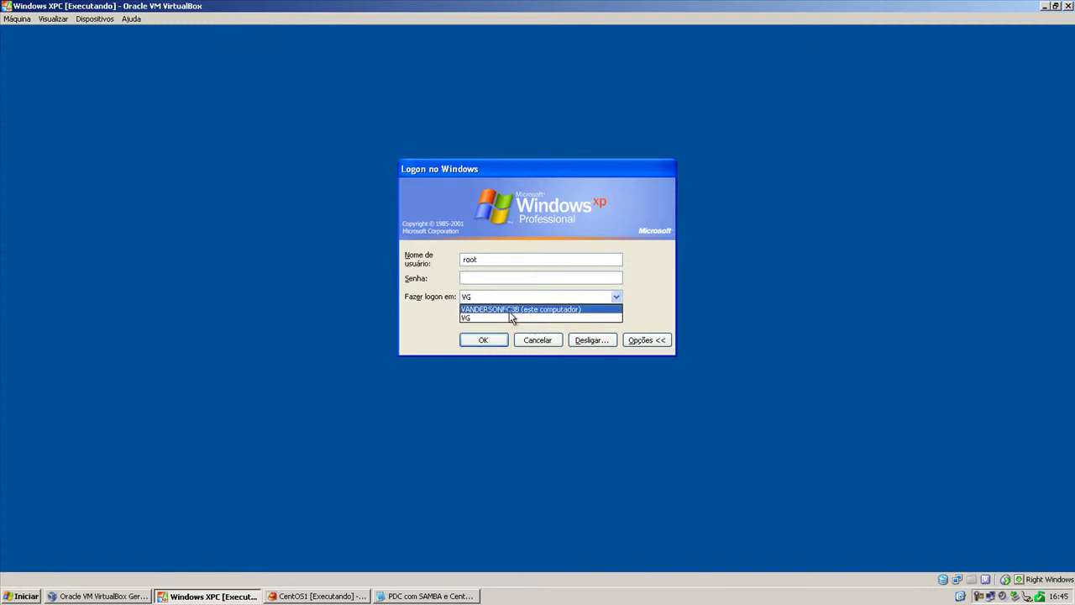
pyautogui.click(509, 305)
pyautogui.hotkey('shift', 'Tab')
pyautogui.hotkey('shift', 'Tab')
pyautogui.write('ADminis')
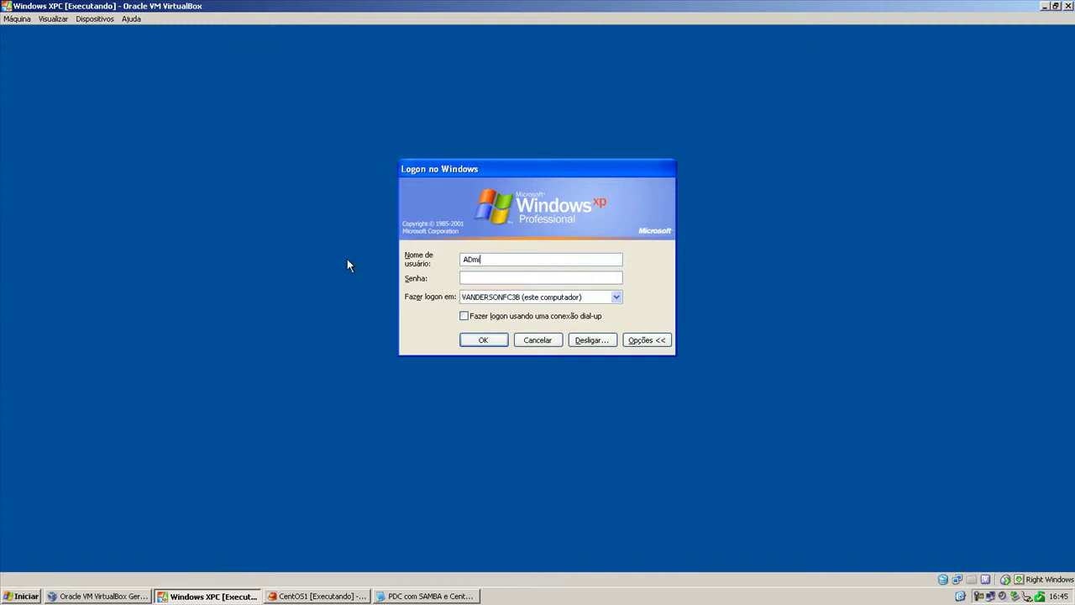
pyautogui.press('BackSpace')
pyautogui.press('BackSpace')
pyautogui.press('BackSpace')
pyautogui.press('BackSpace')
pyautogui.press('BackSpace')
pyautogui.press('BackSpace')
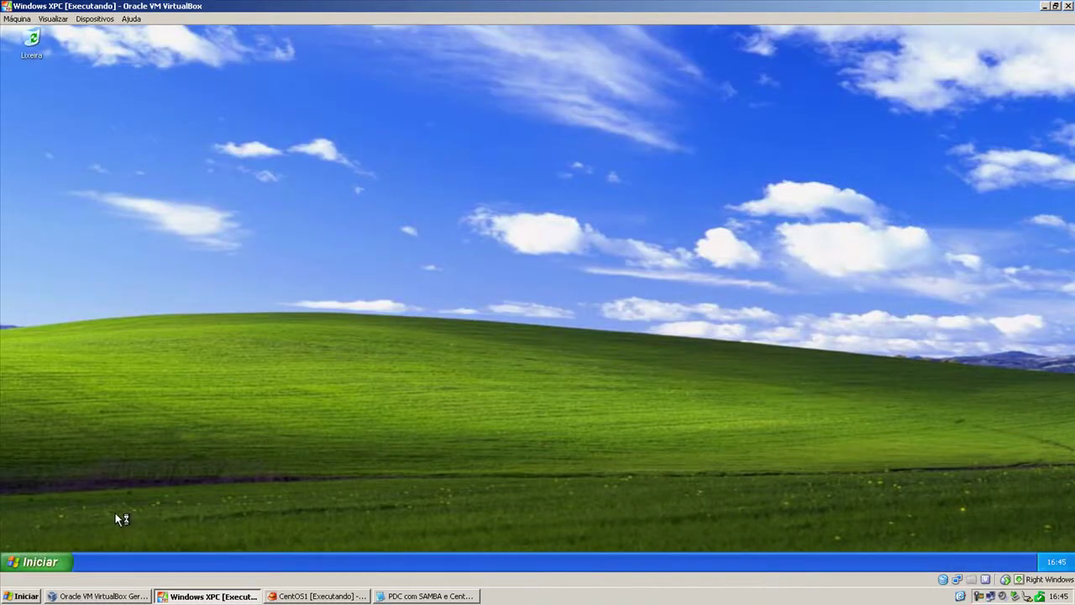
# Browse System Properties' System Restore, Automatic Updates, Remote and computer name tabs, confirming domain VG
pyautogui.click(38, 562)
pyautogui.rightClick(192, 372)
pyautogui.click(233, 484)
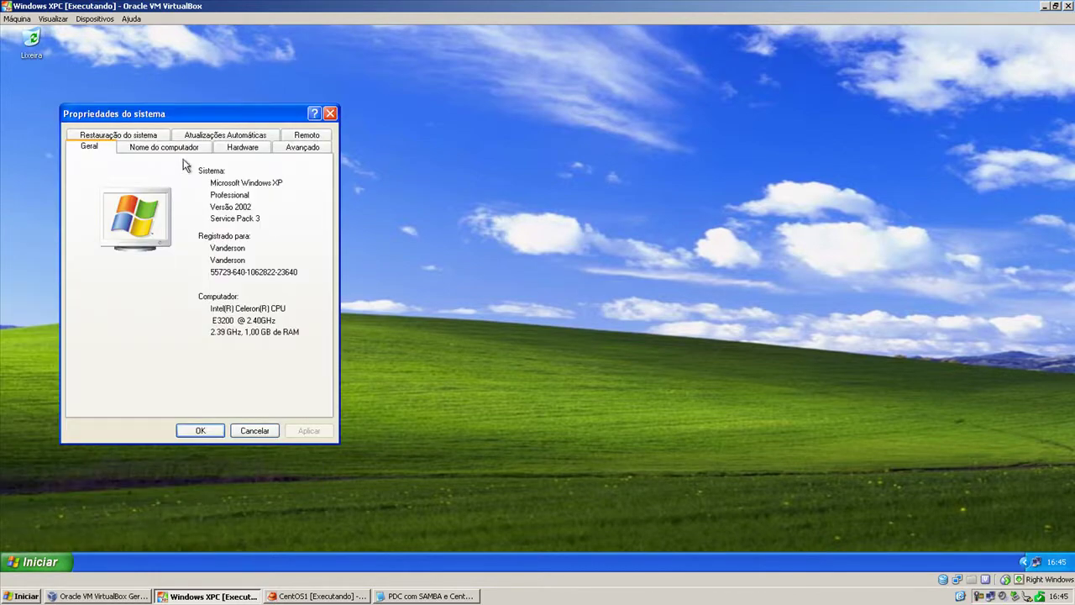
pyautogui.click(123, 137)
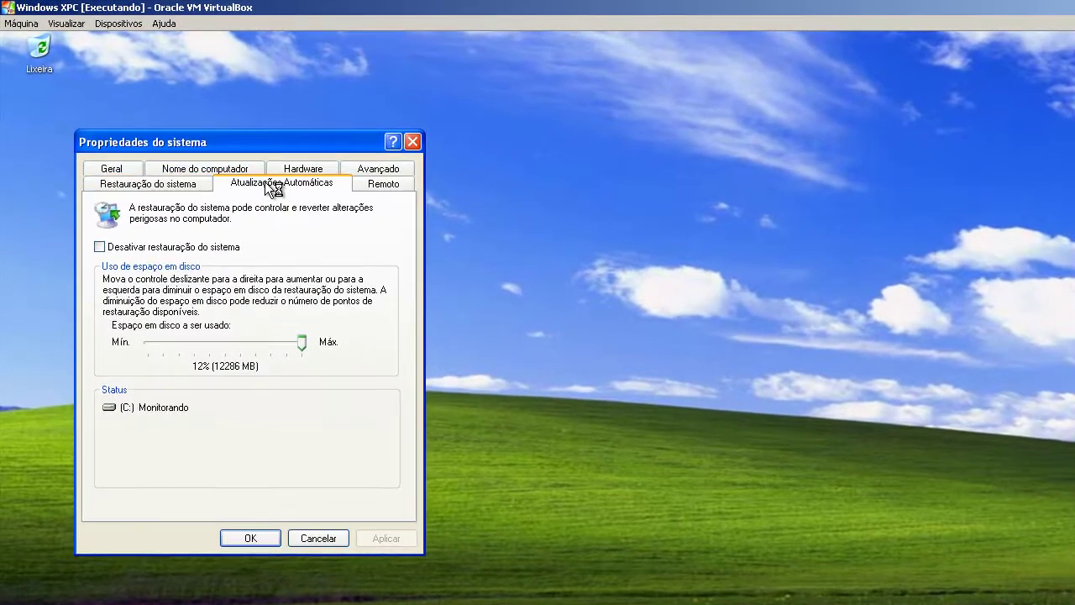
pyautogui.click(213, 146)
pyautogui.click(311, 147)
pyautogui.click(382, 169)
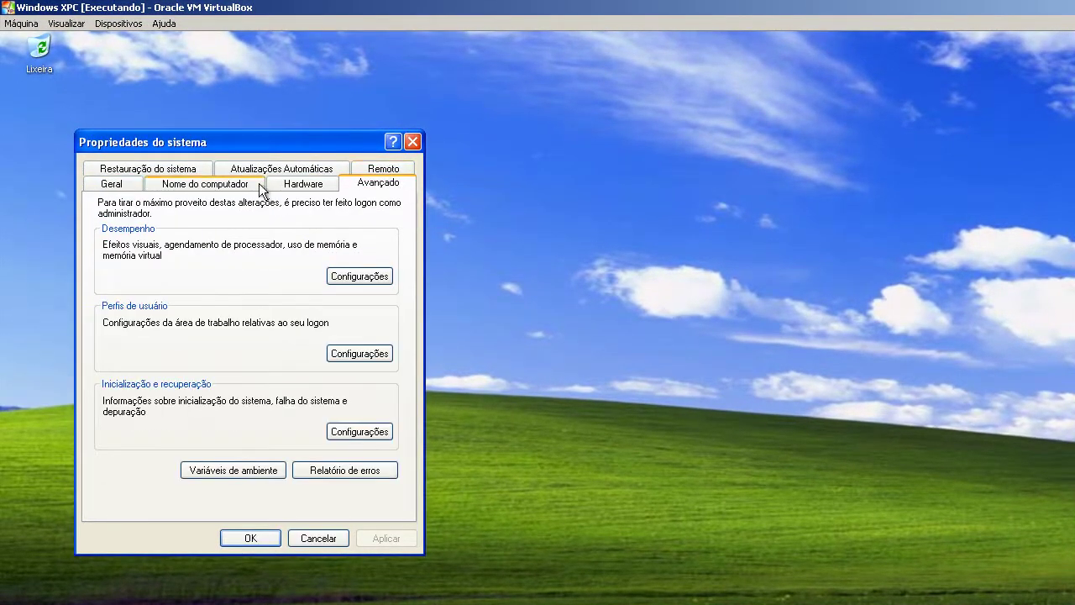
pyautogui.click(202, 187)
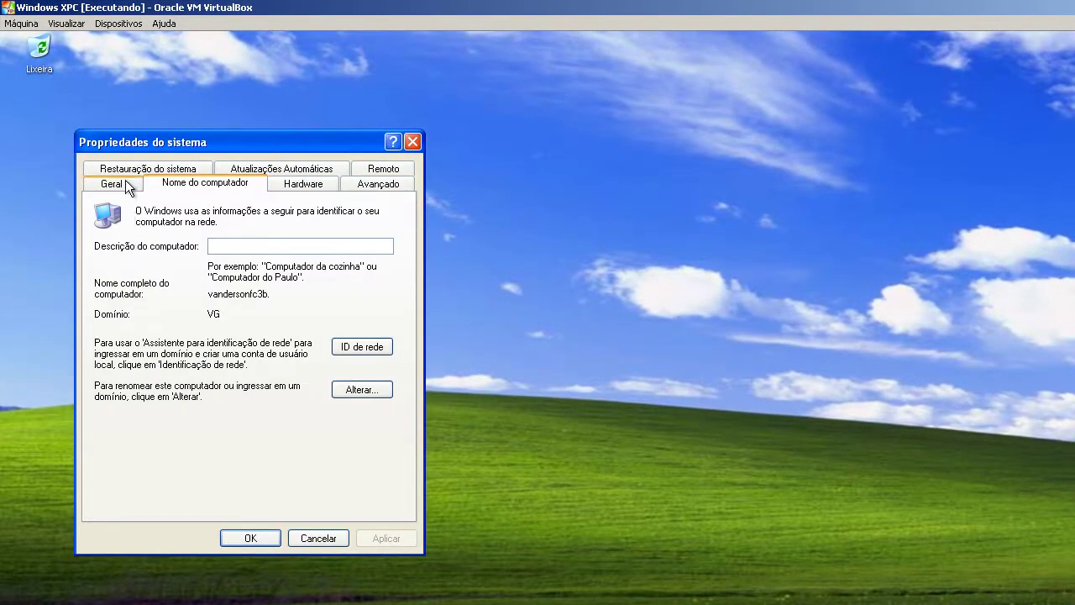
pyautogui.click(121, 182)
# Close System Properties and begin logging off the Administrador session
pyautogui.click(413, 141)
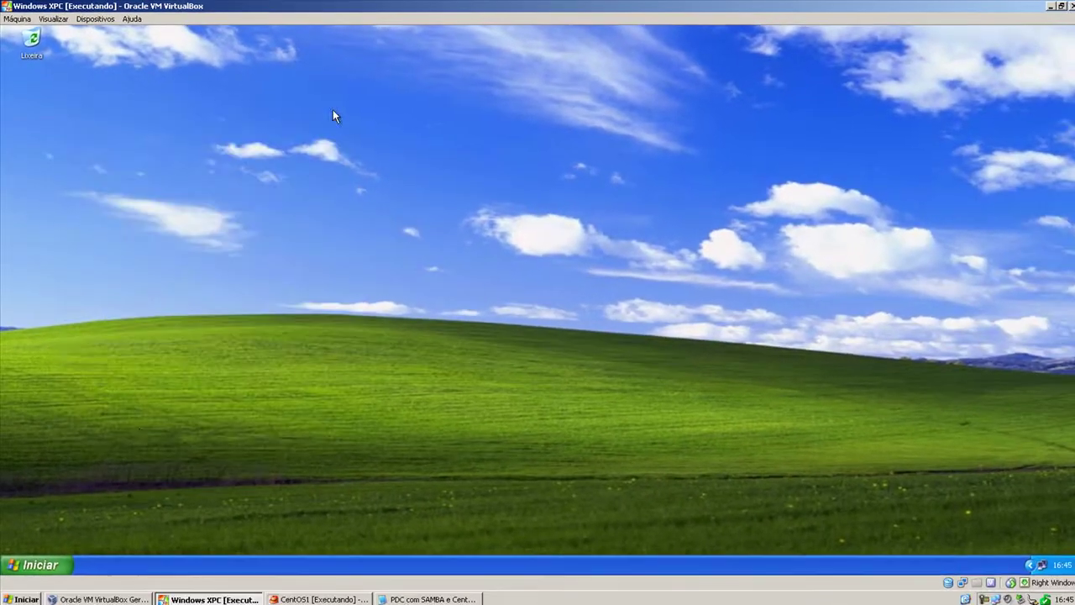
pyautogui.click(67, 561)
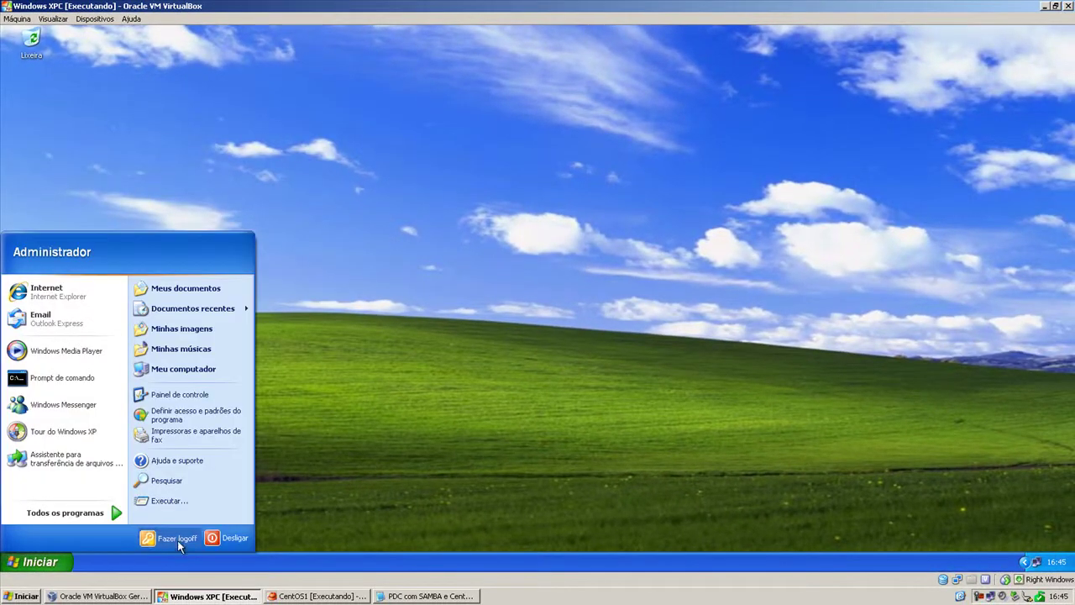
pyautogui.click(158, 536)
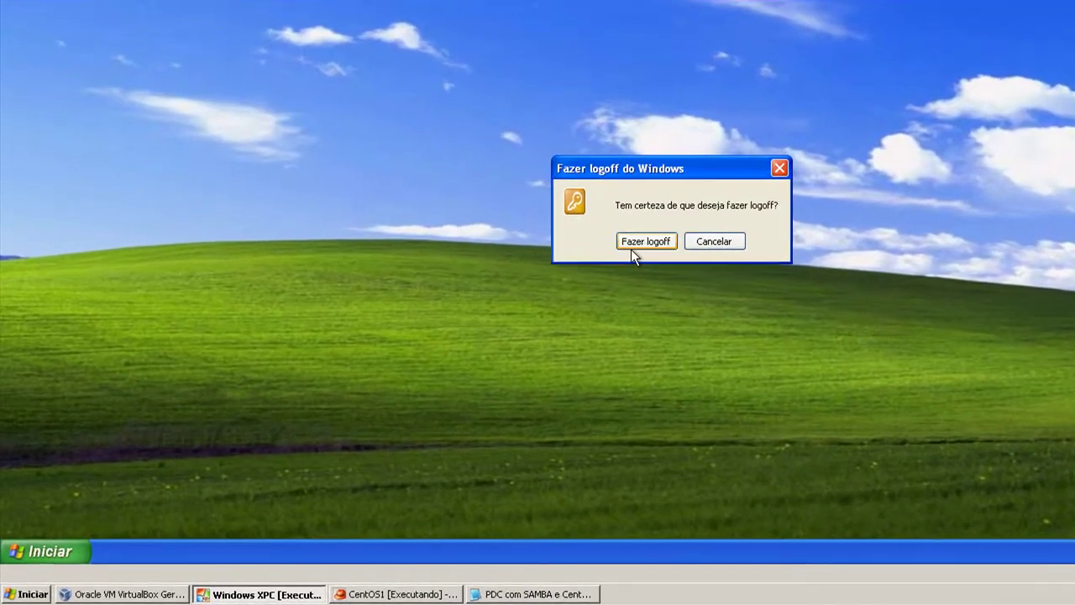
# Log off and log on to domain VG as the domain user
pyautogui.click(516, 313)
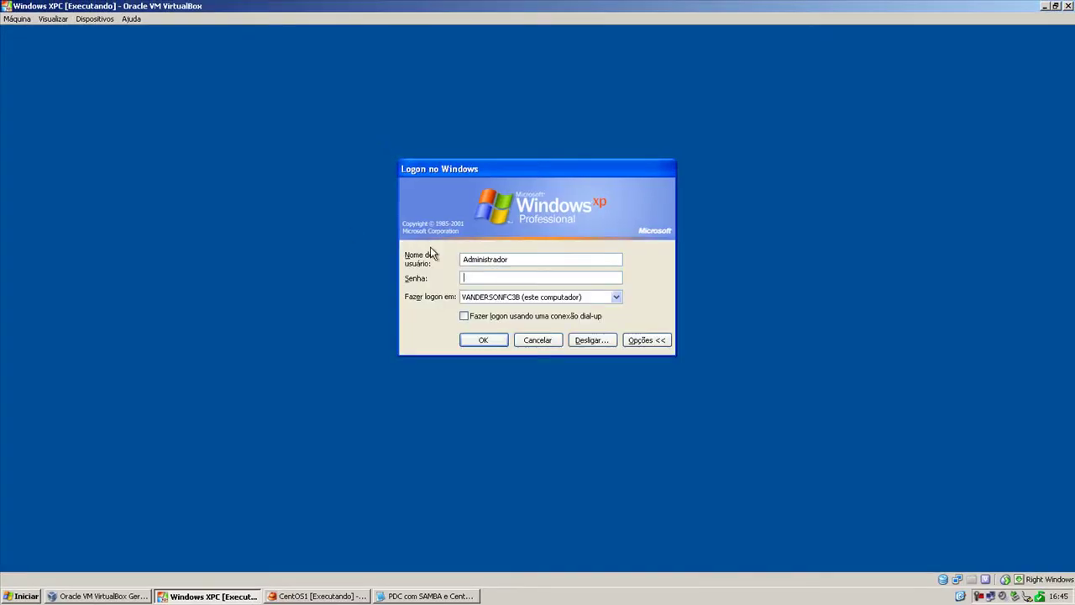
pyautogui.moveTo(525, 260); pyautogui.dragTo(386, 255)
pyautogui.click(518, 298)
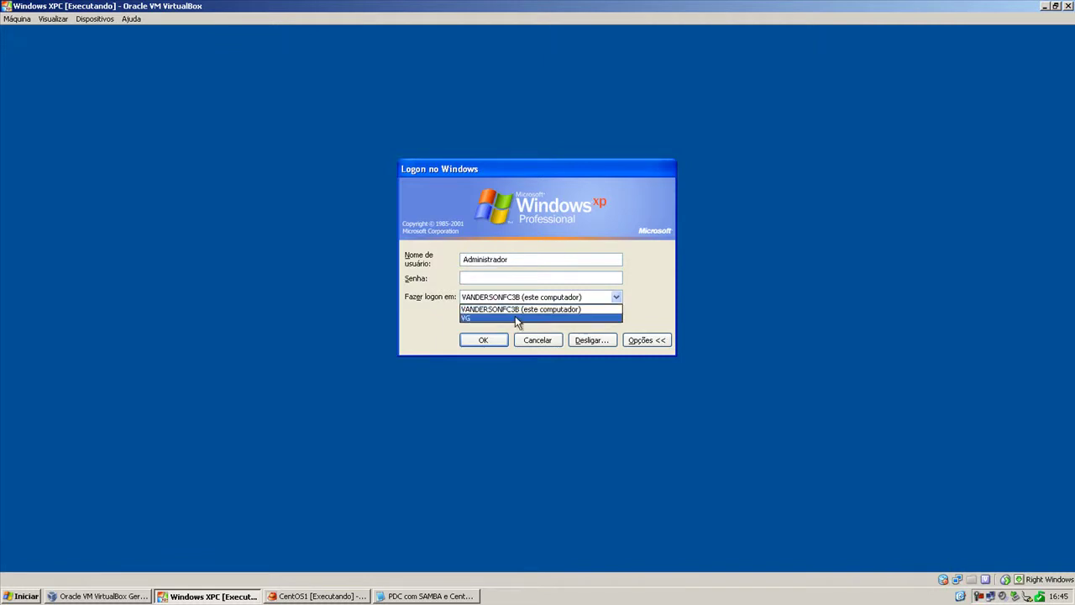
pyautogui.click(515, 316)
pyautogui.click(509, 279)
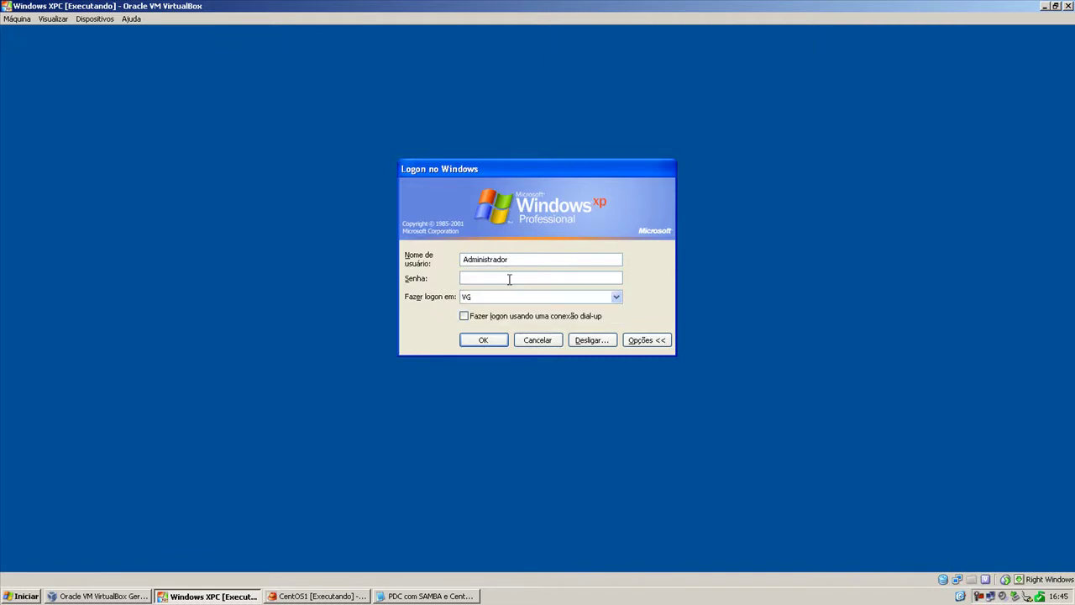
pyautogui.doubleClick(523, 260)
pyautogui.write('vanderson')
pyautogui.press('Return')
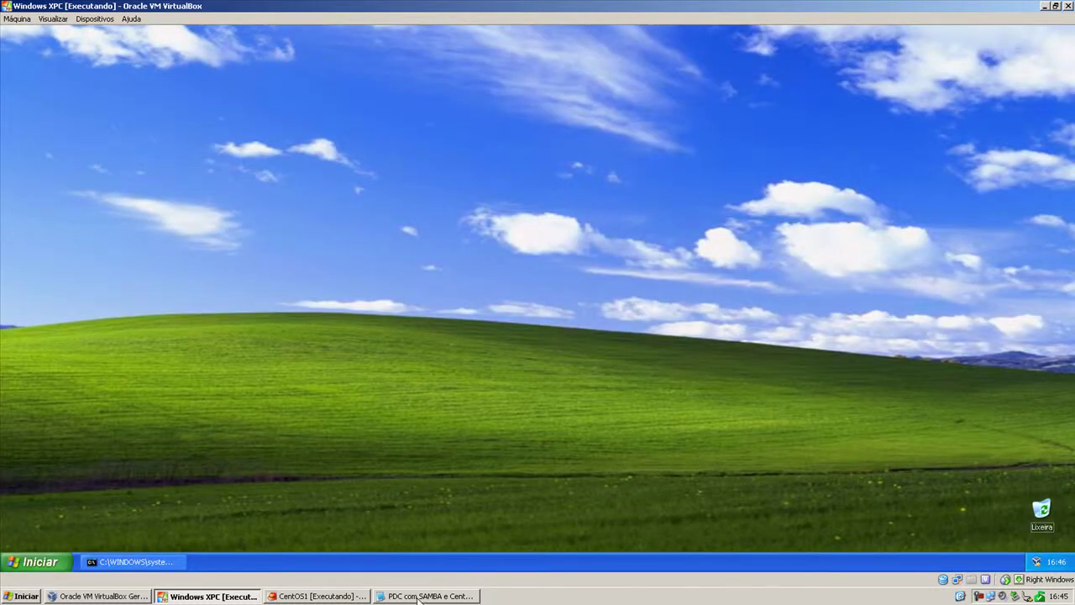
# Review the directory-creation commands in the PDC setup notes, then minimize them
pyautogui.click(418, 598)
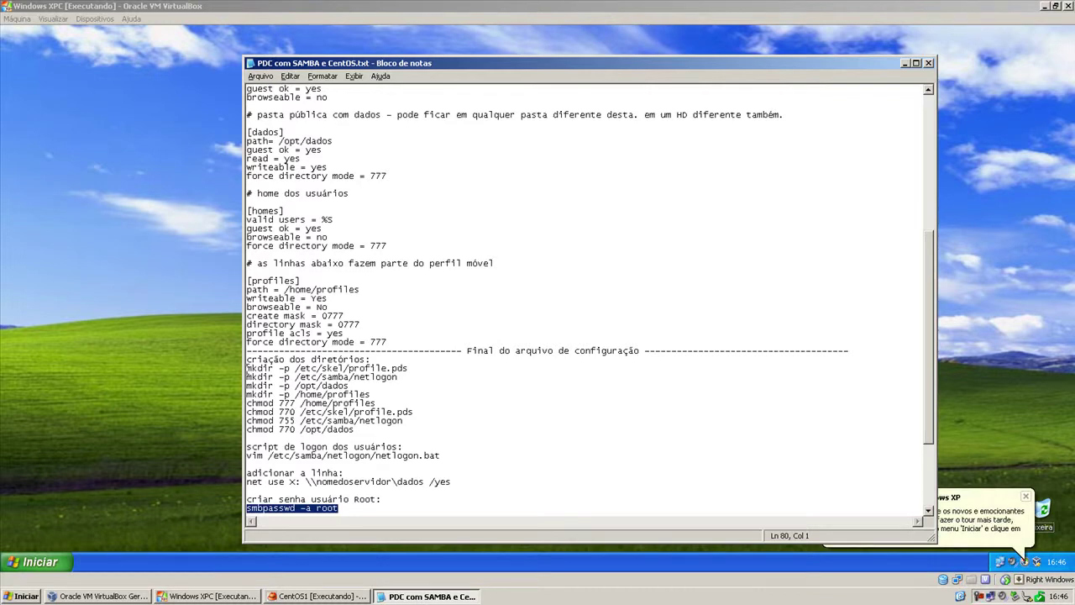
pyautogui.moveTo(248, 369); pyautogui.dragTo(356, 429)
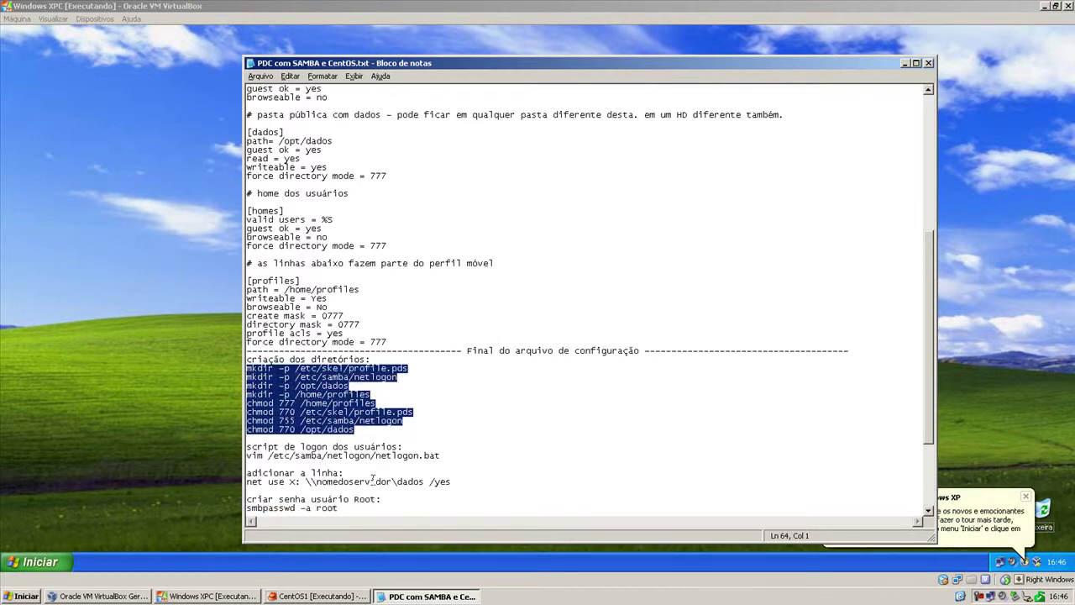
pyautogui.click(373, 429)
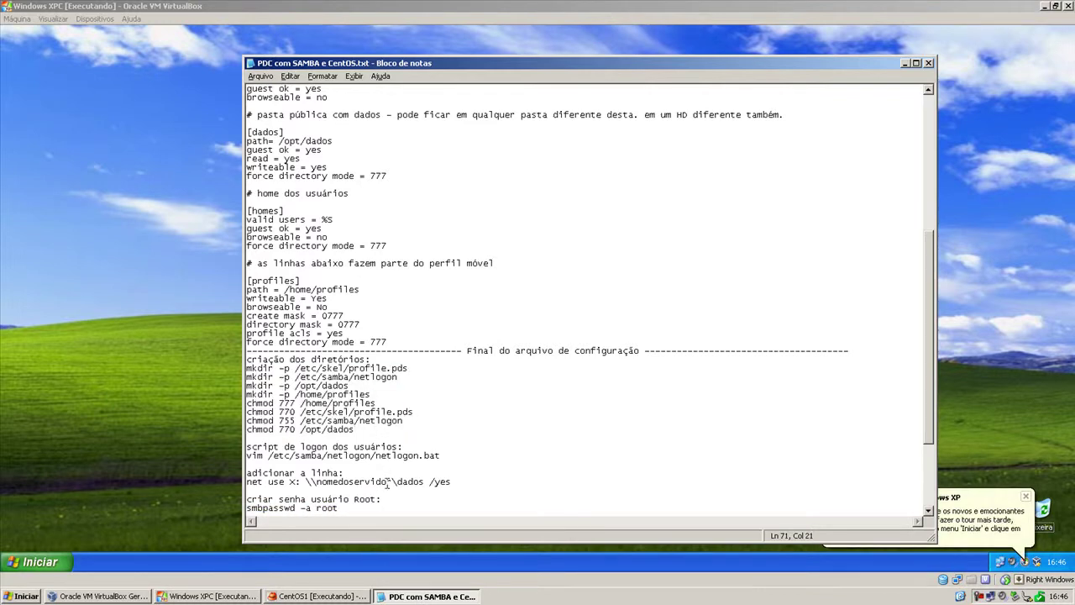
pyautogui.click(406, 598)
# Open the Z: roaming profile drive, close it, and log off to save the profile
pyautogui.click(38, 561)
pyautogui.click(146, 348)
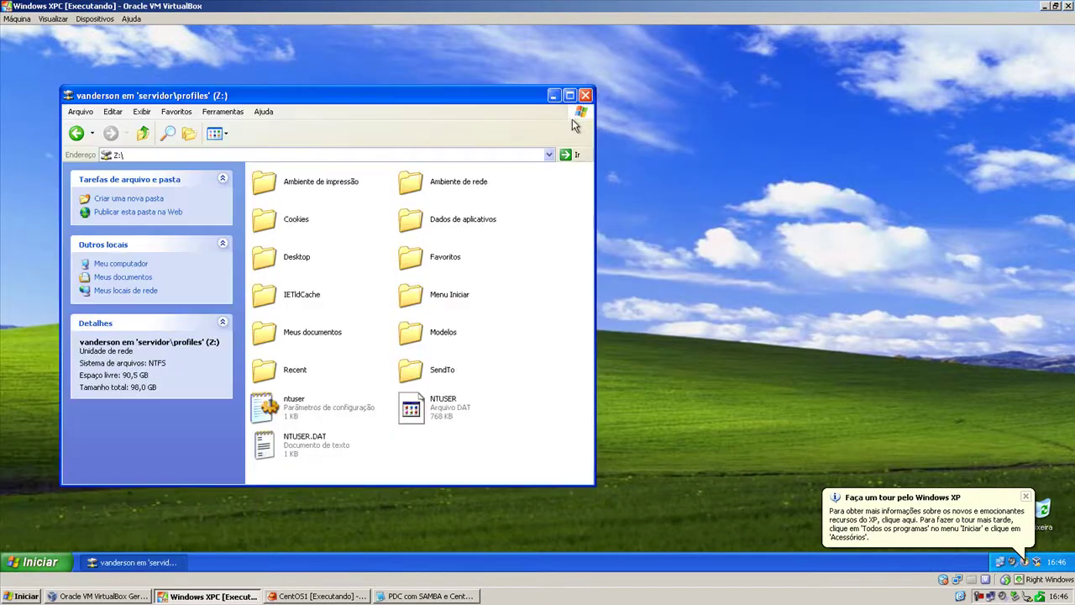
pyautogui.click(585, 95)
pyautogui.click(37, 562)
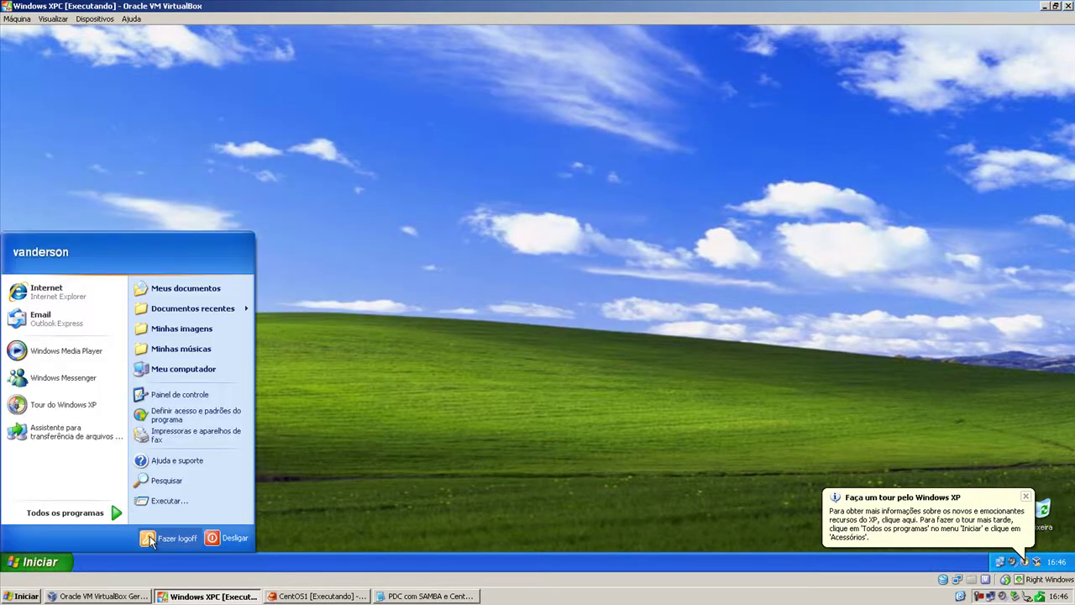
pyautogui.click(150, 538)
pyautogui.click(506, 314)
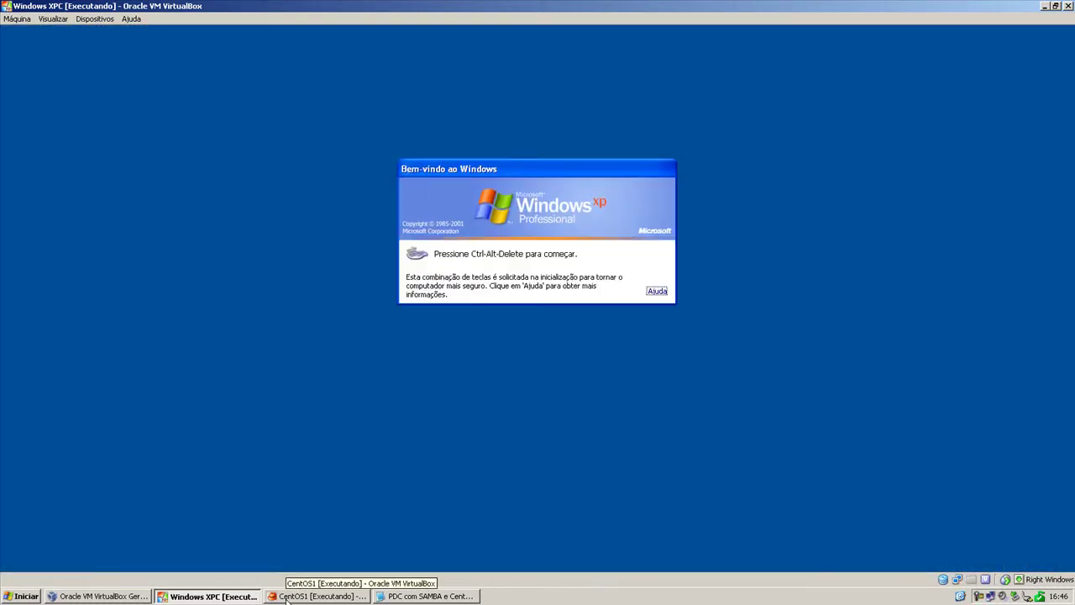
# Check the CentOS server, then return to XP and bring up the logon prompt
pyautogui.click(286, 597)
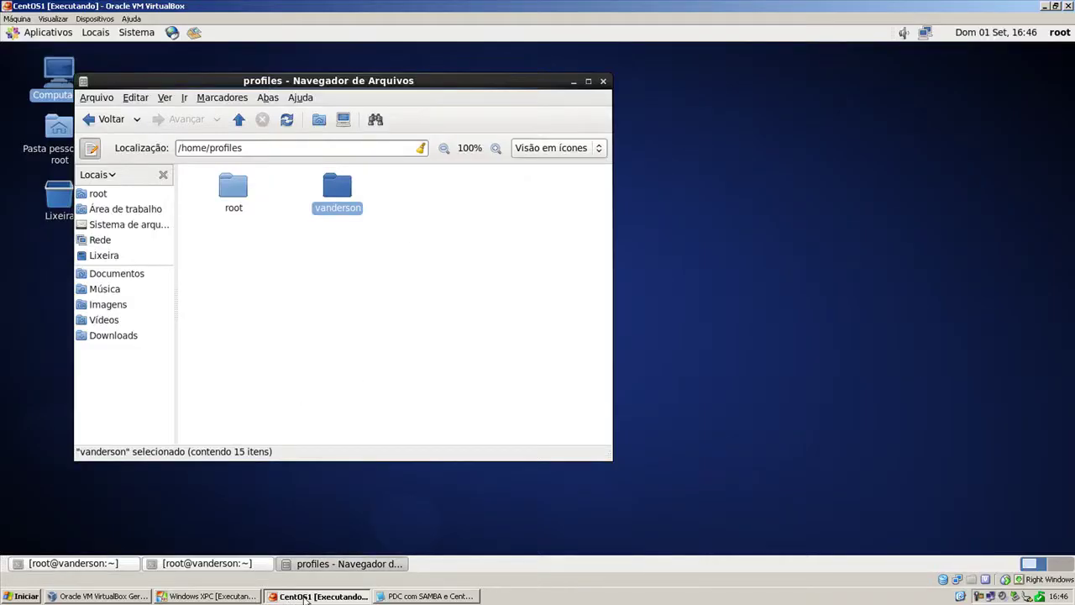
pyautogui.click(205, 596)
pyautogui.hotkey('ctrl', 'alt', 'Delete')
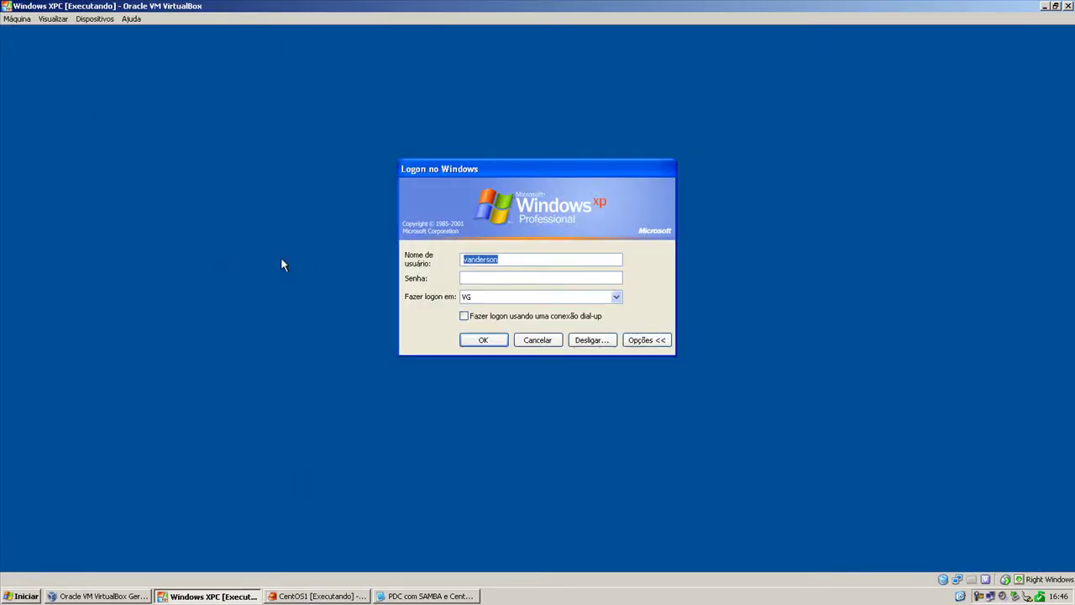
# Log on as root, open the Z: drive, and navigate to \\servidor's share list
pyautogui.write('root')
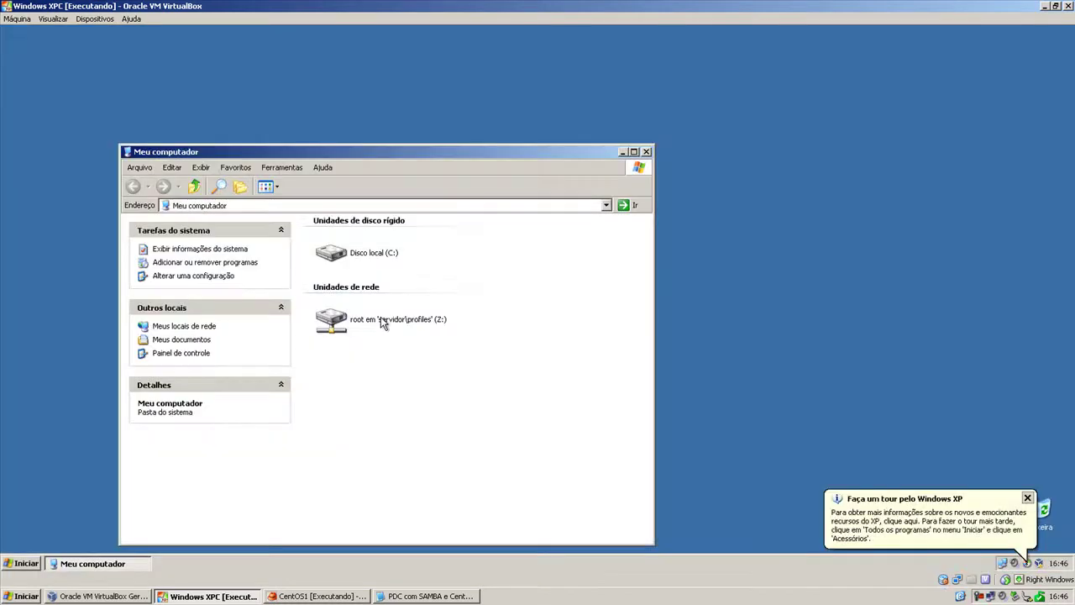
pyautogui.doubleClick(383, 323)
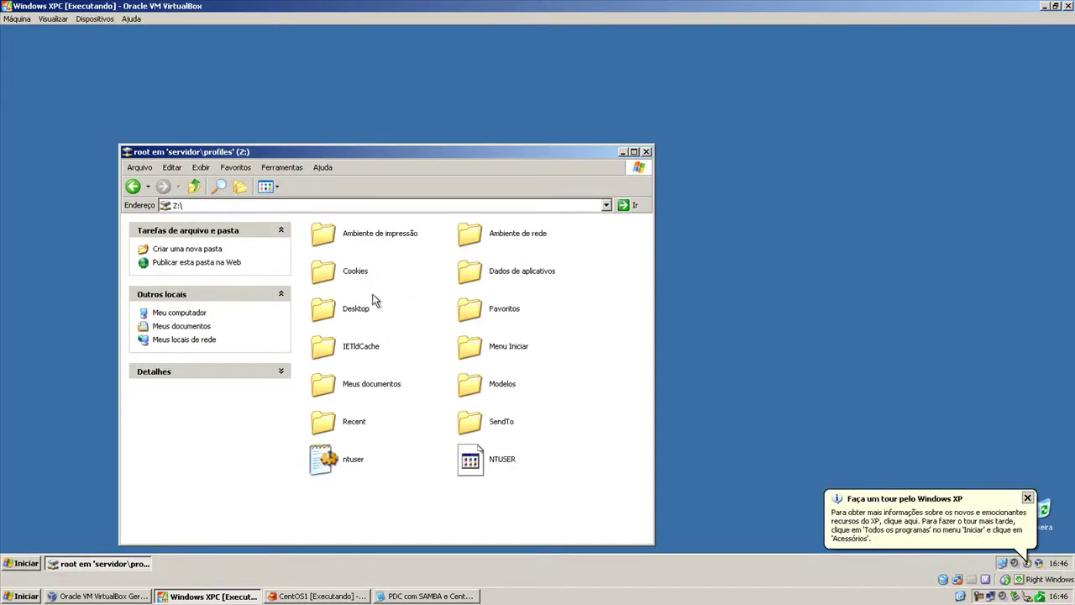
pyautogui.click(279, 205)
pyautogui.write('\\\\')
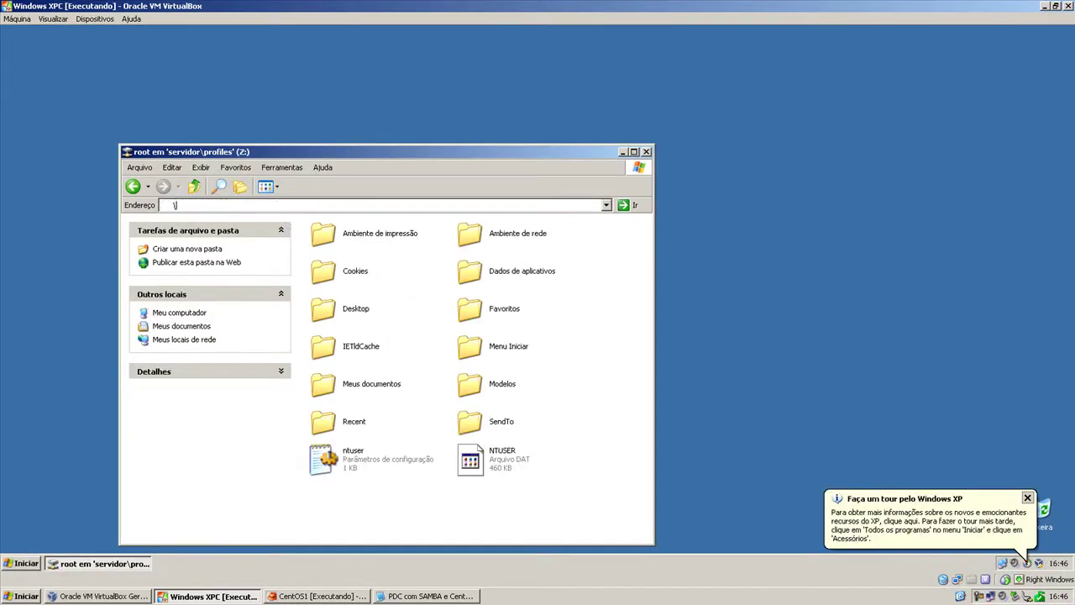
pyautogui.write('servidor')
pyautogui.press('Return')
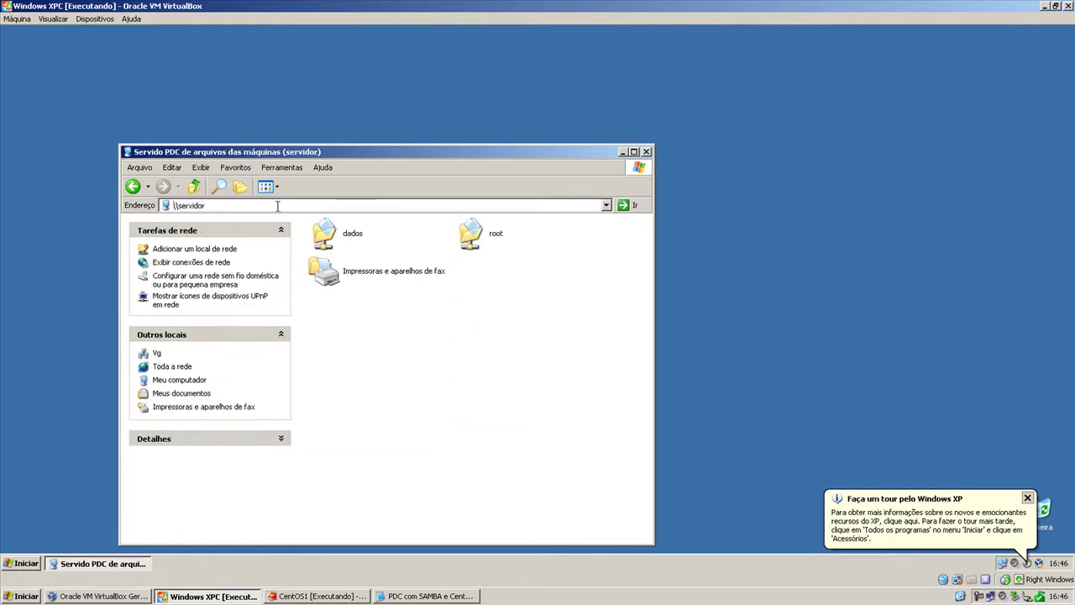
# Open the dados share, go back, open the root share, then enter the domain user's share path
pyautogui.doubleClick(325, 233)
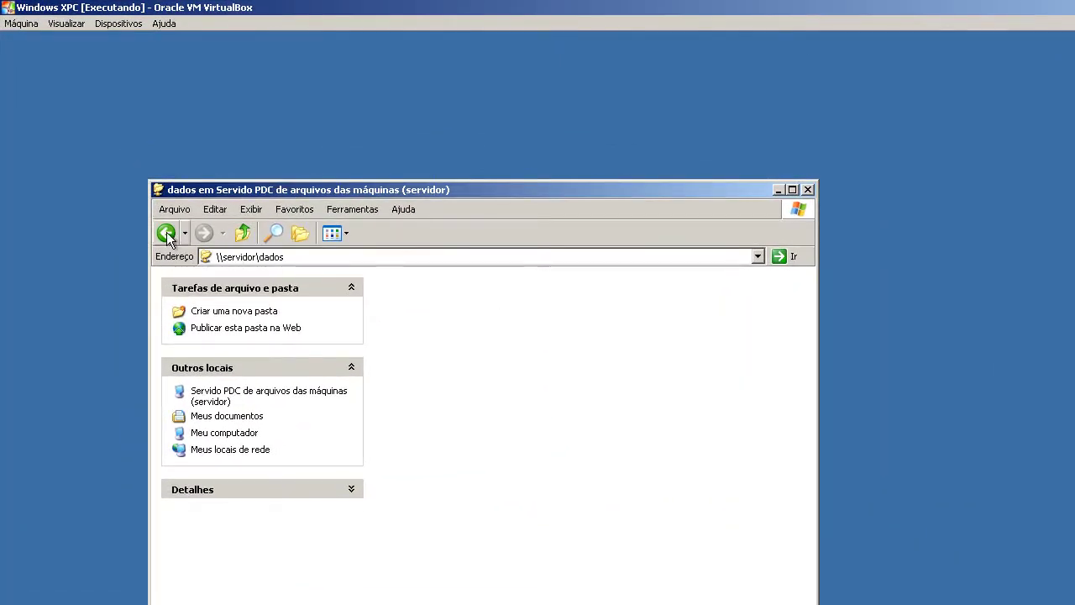
pyautogui.click(166, 233)
pyautogui.doubleClick(583, 294)
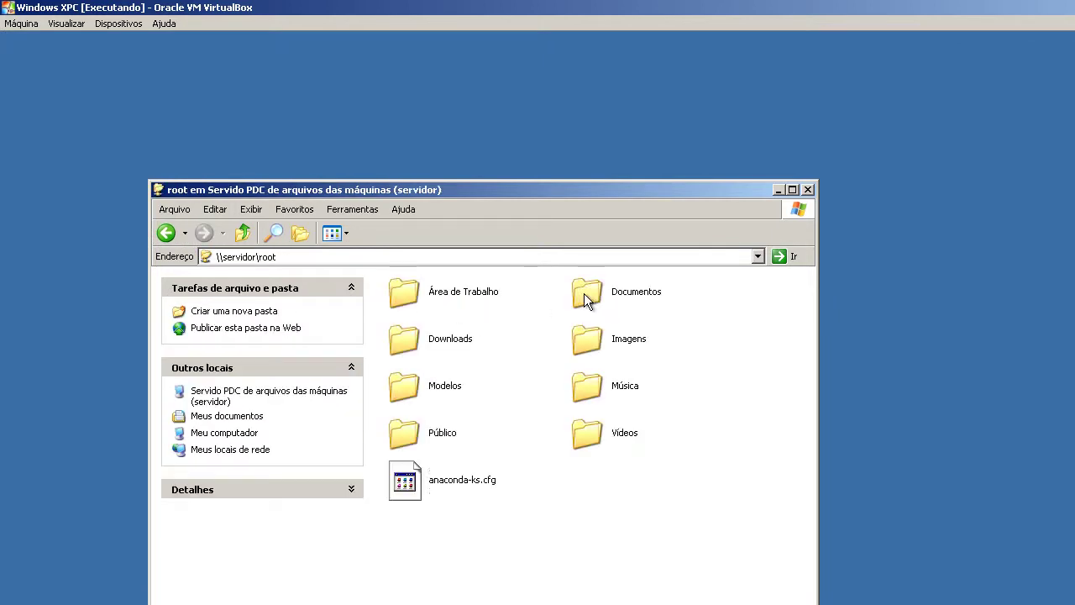
pyautogui.click(315, 489)
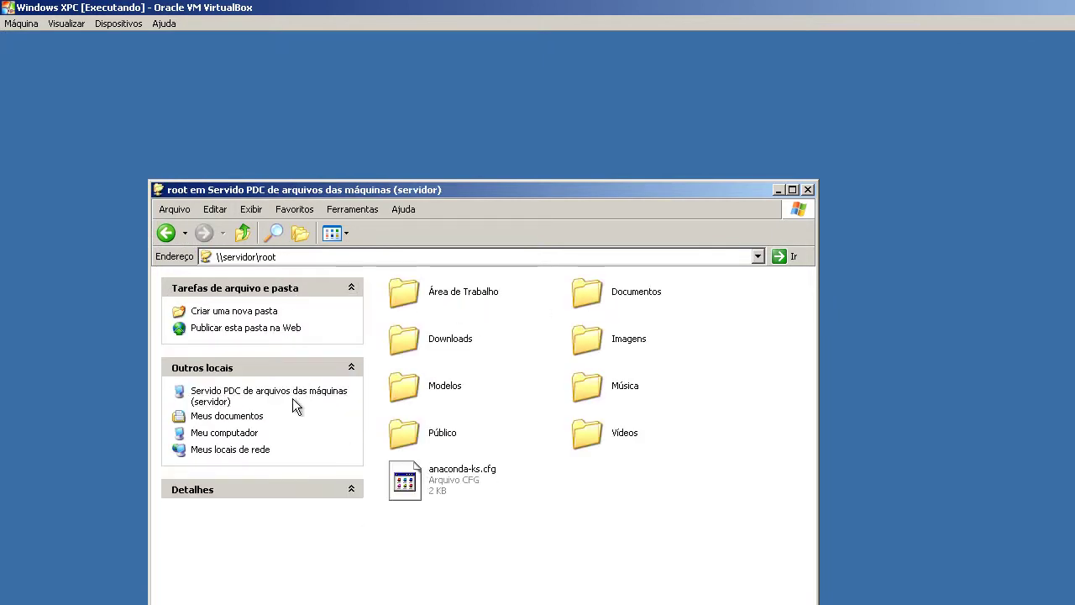
pyautogui.doubleClick(327, 256)
pyautogui.write('vanderson')
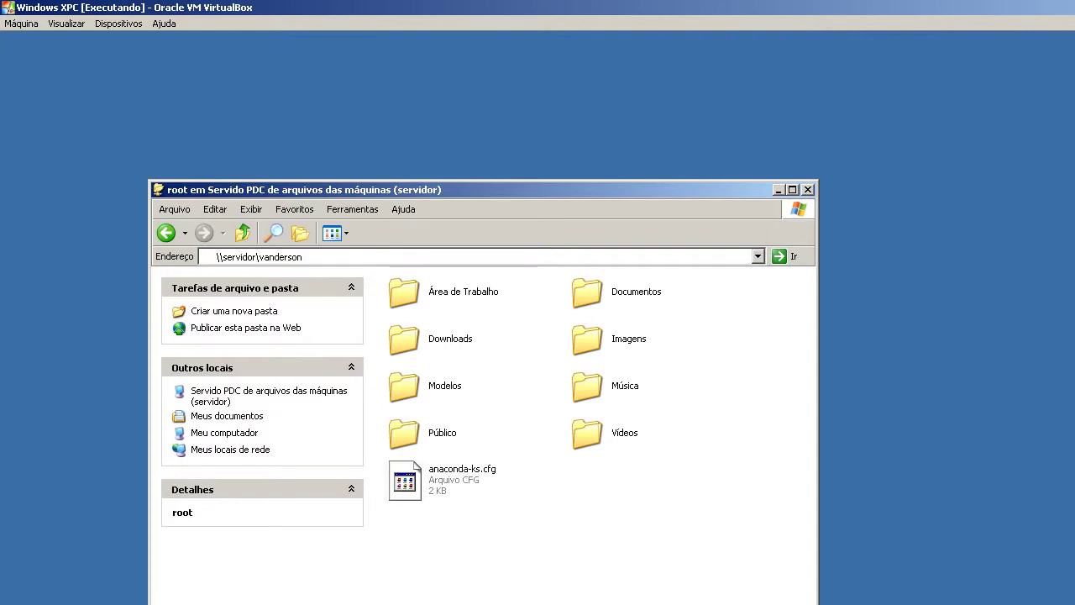
pyautogui.press('Return')
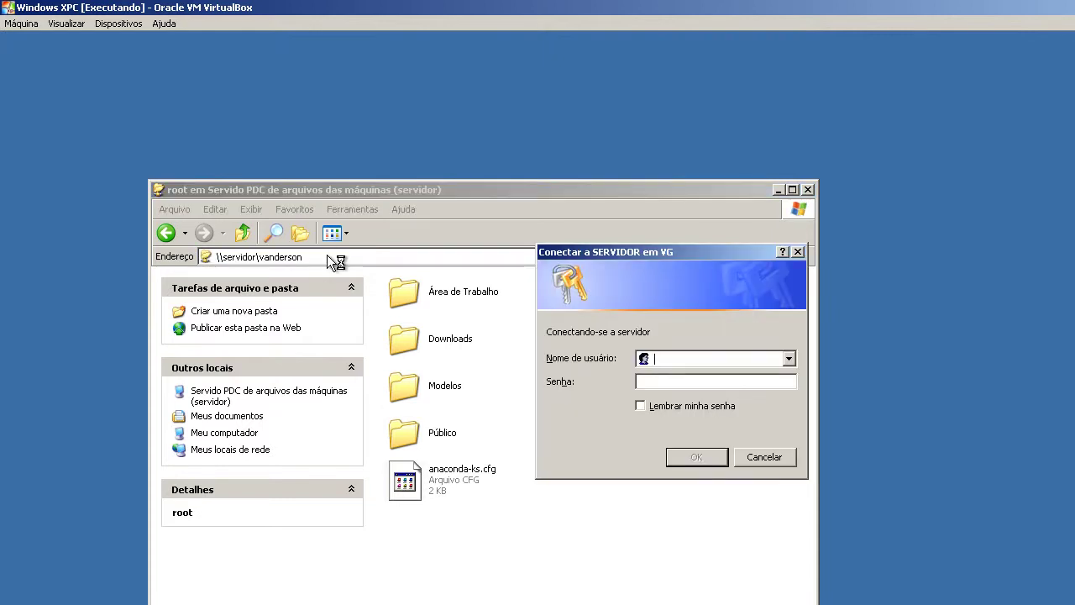
pyautogui.click(798, 252)
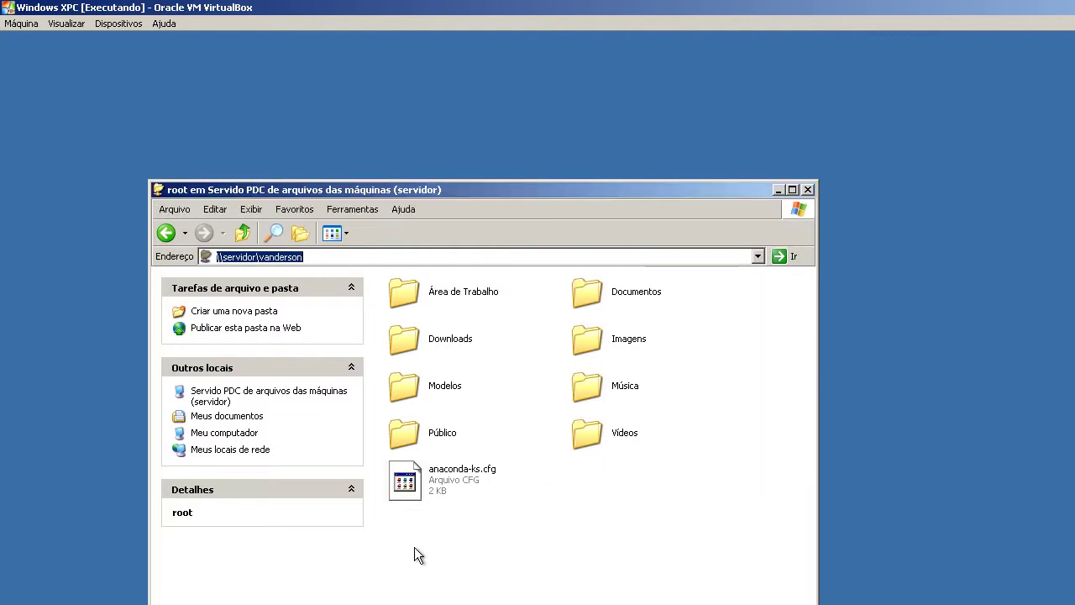
pyautogui.click(343, 257)
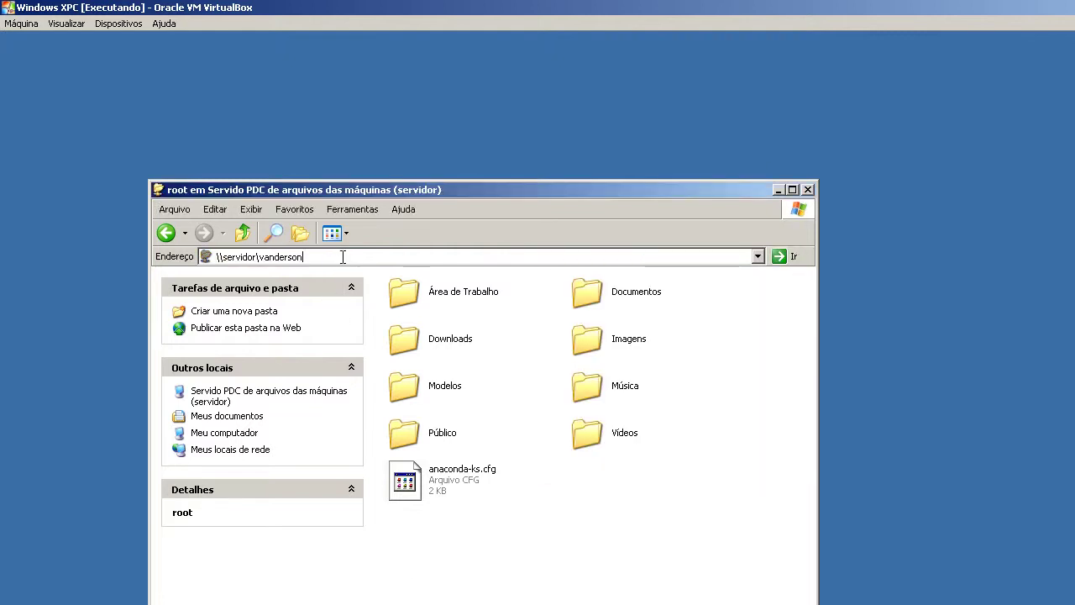
pyautogui.press('Return')
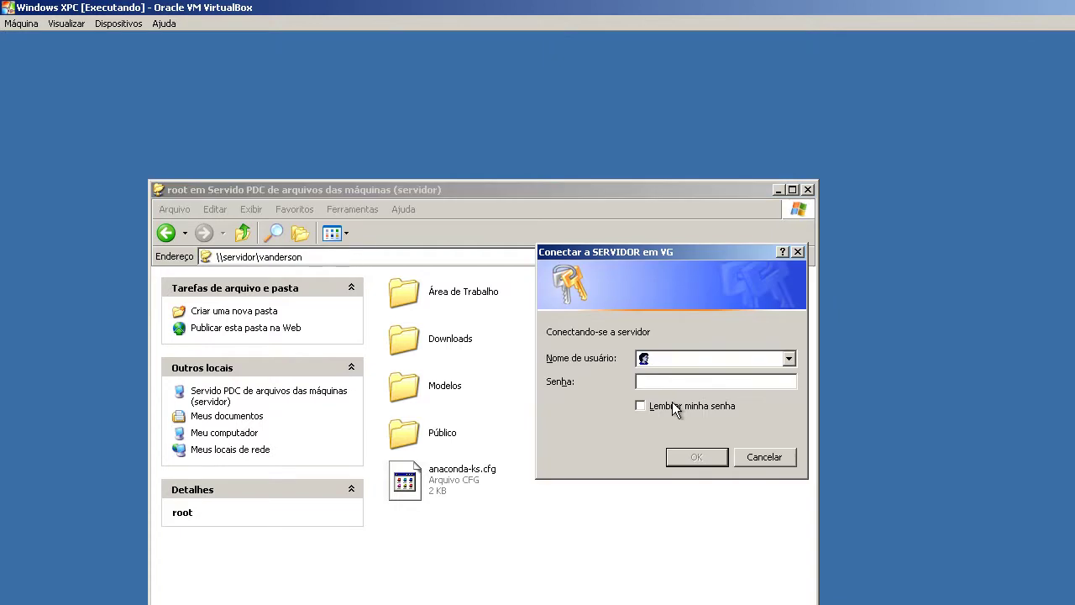
pyautogui.write('vanderson')
pyautogui.press('Tab')
pyautogui.write('****')
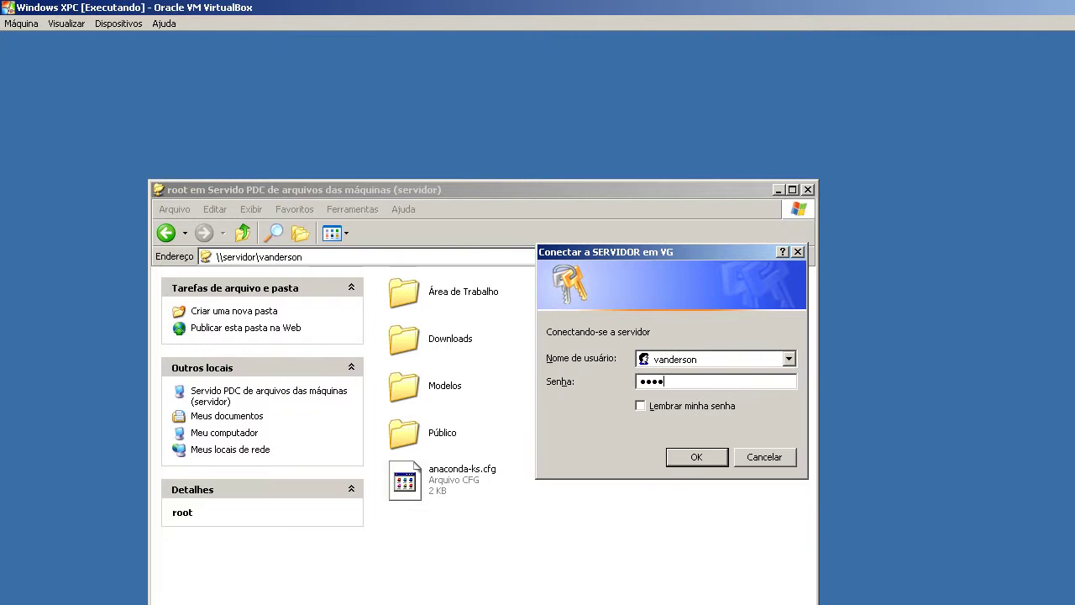
pyautogui.write('****')
pyautogui.press('Return')
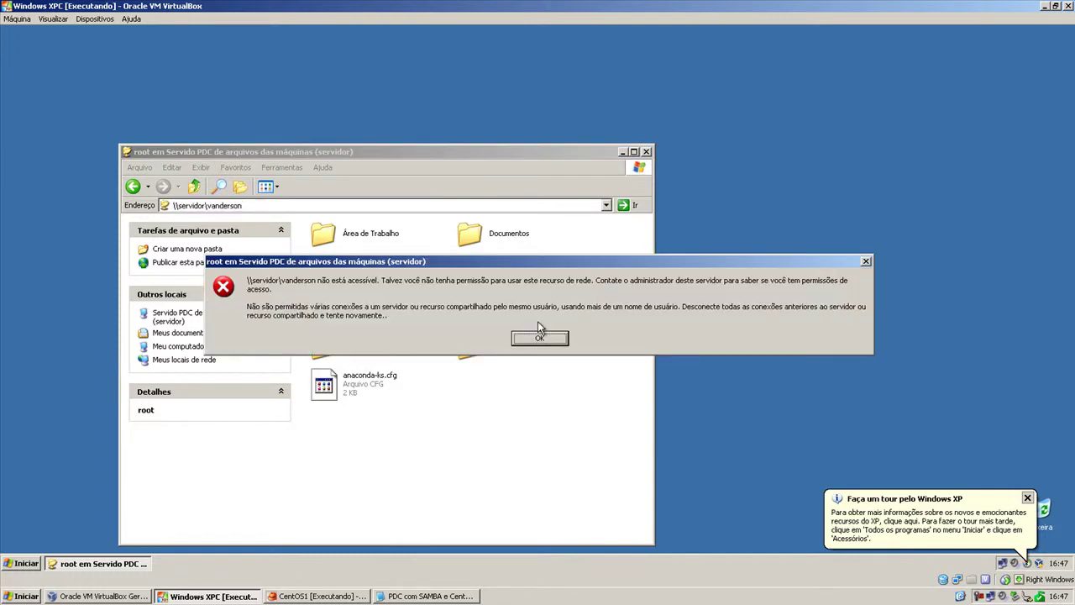
pyautogui.click(539, 338)
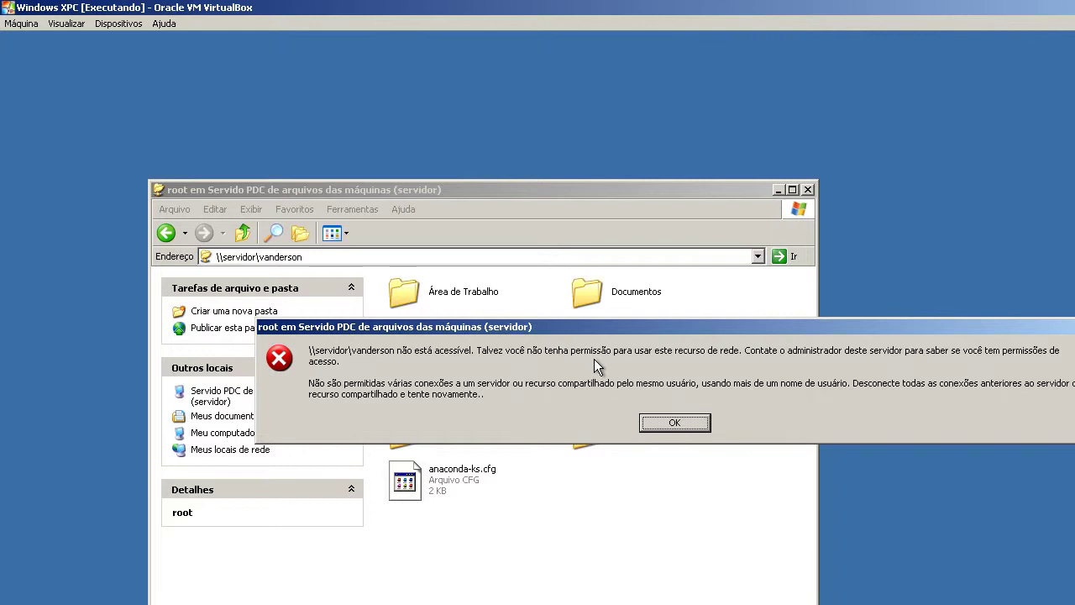
pyautogui.click(669, 424)
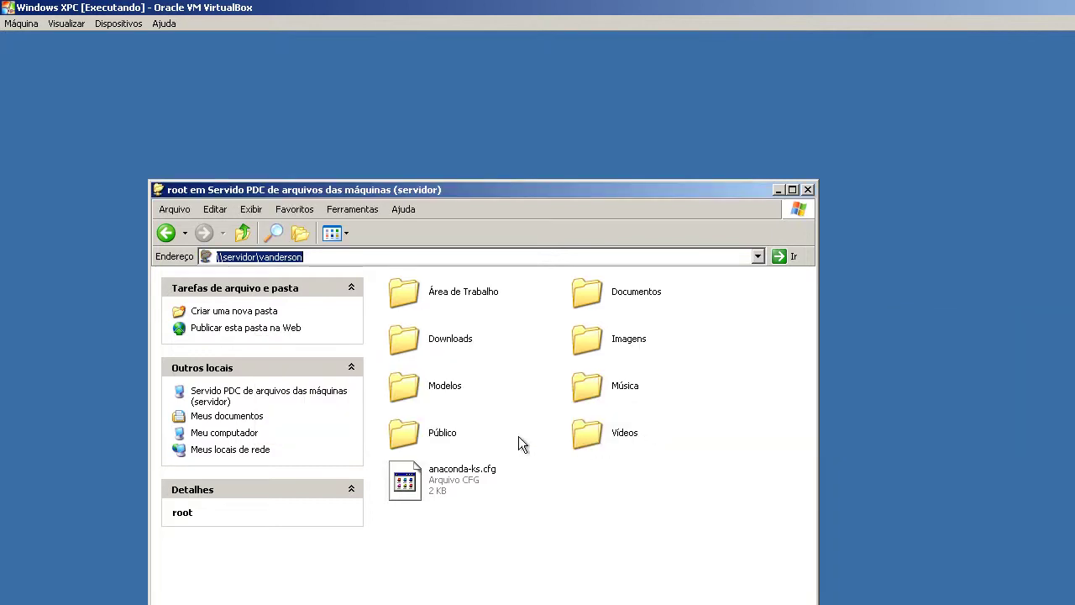
# Close the \\servidor\vanderson share window and bring up the XP Start menu
pyautogui.click(382, 254)
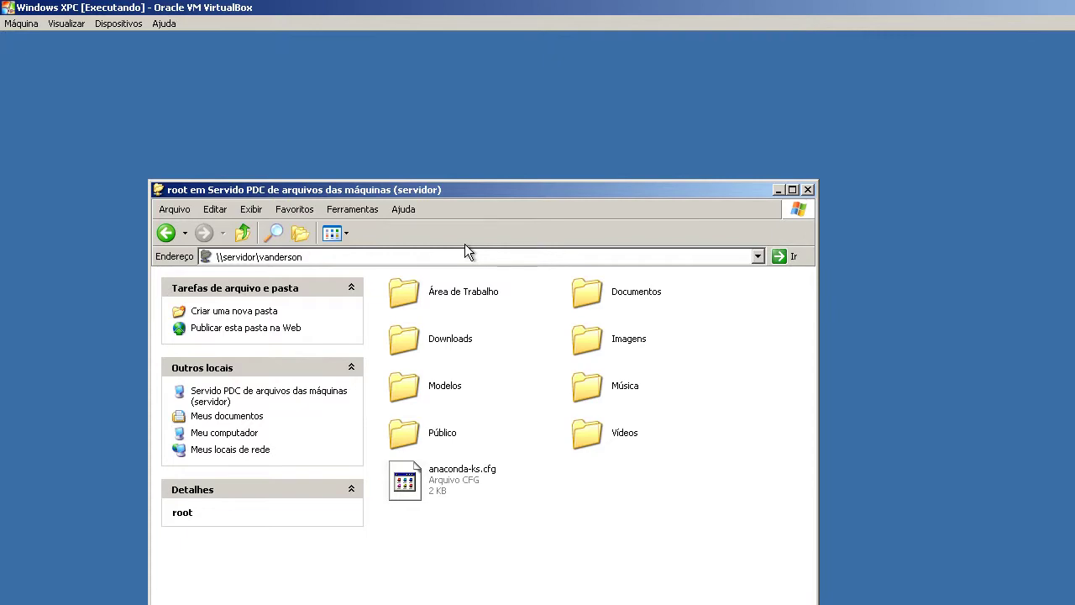
pyautogui.moveTo(472, 300)
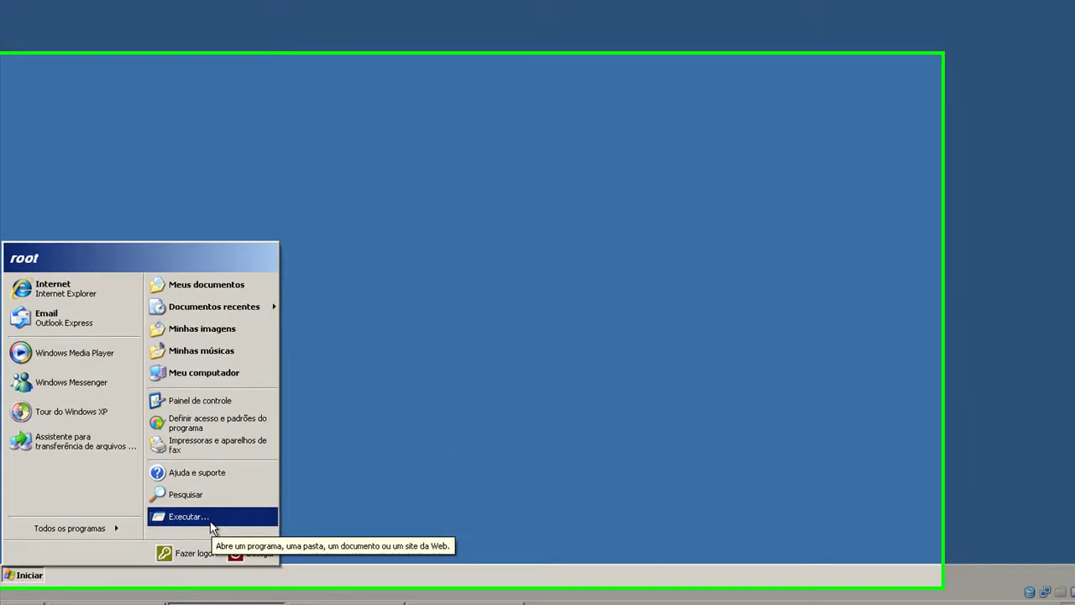
# Run \\servidor from Executar to list the server's shares
pyautogui.click(211, 519)
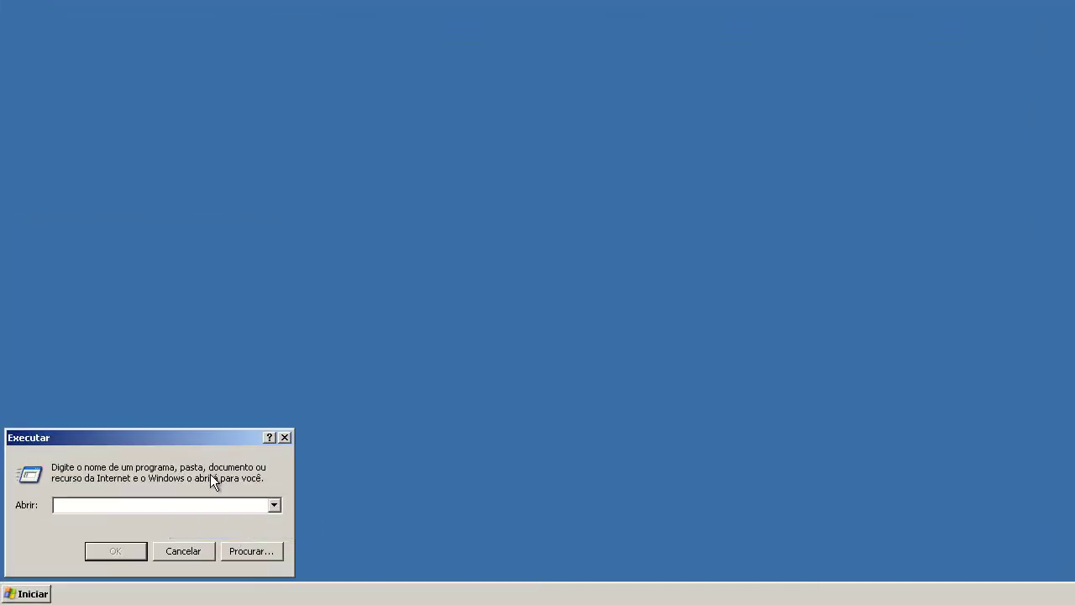
pyautogui.write('\\\\')
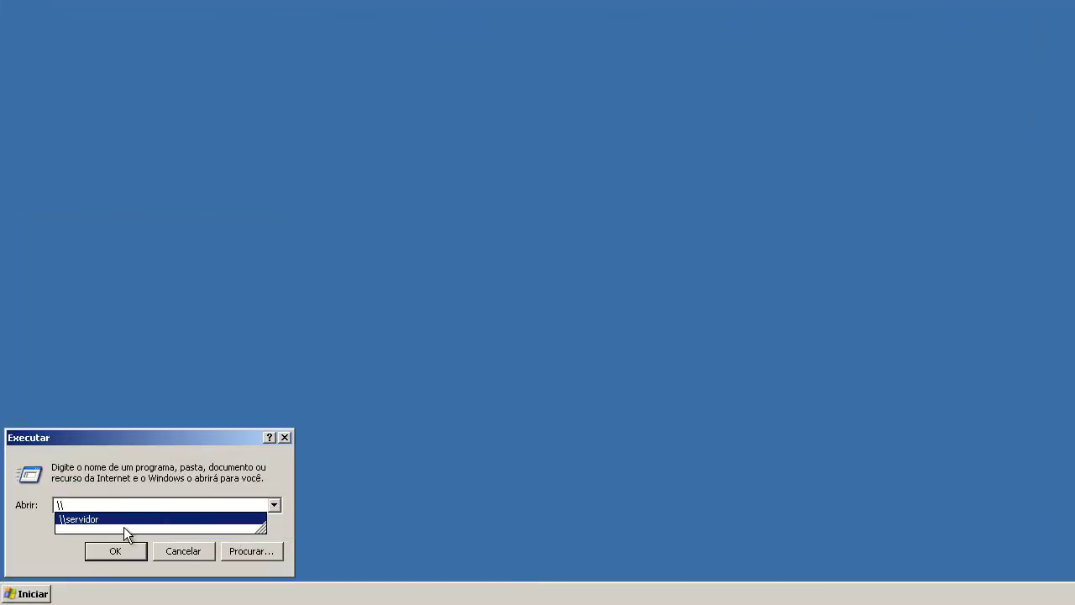
pyautogui.click(124, 517)
pyautogui.click(120, 551)
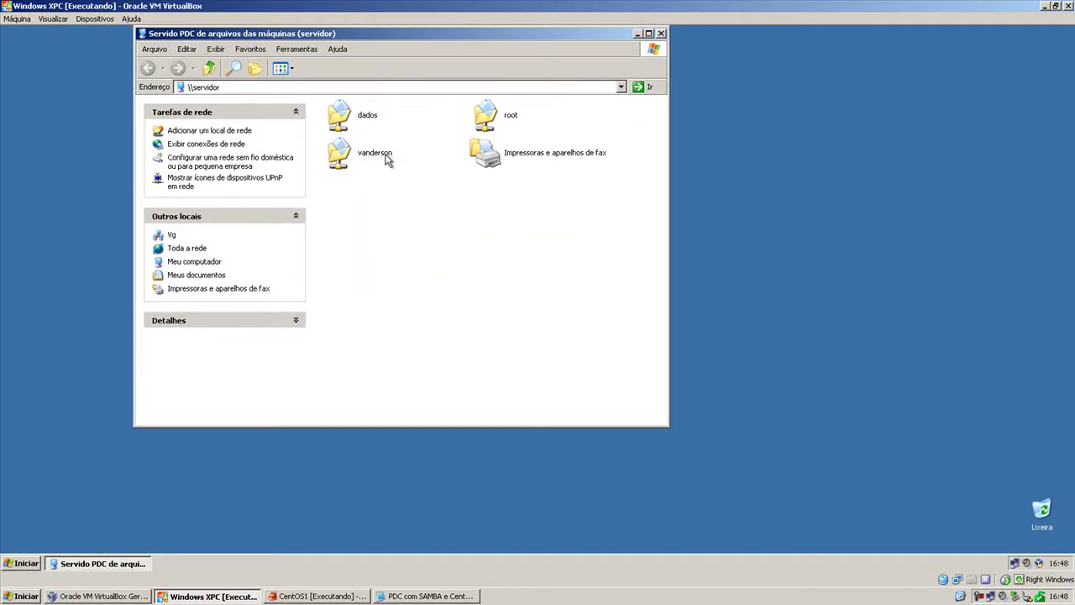
# Open the root share, return to the share list, then try vanderson and dismiss its login prompt
pyautogui.doubleClick(487, 128)
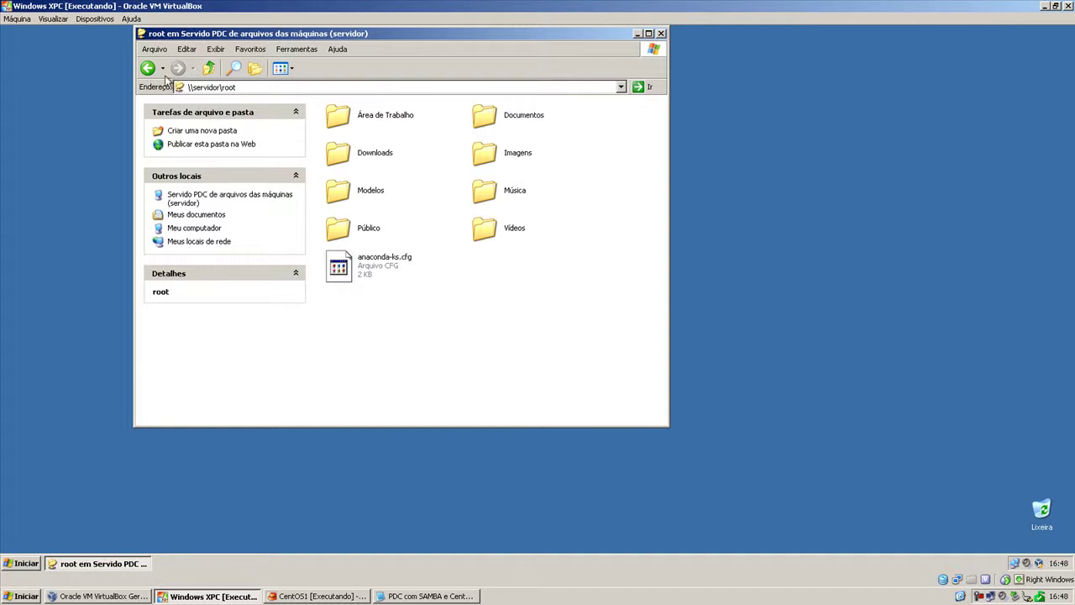
pyautogui.press('BackSpace')
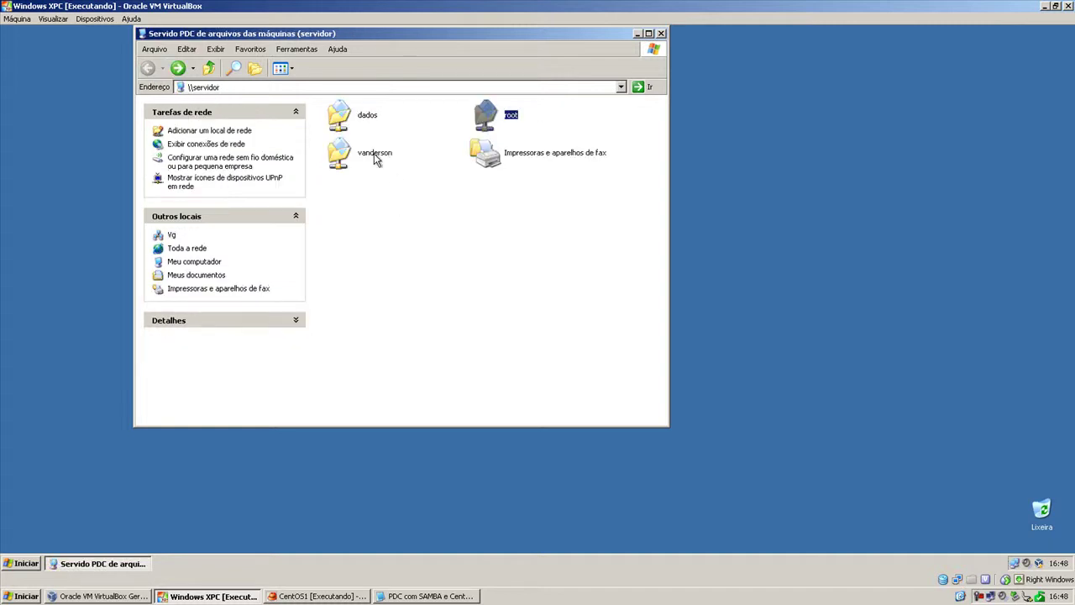
pyautogui.doubleClick(374, 156)
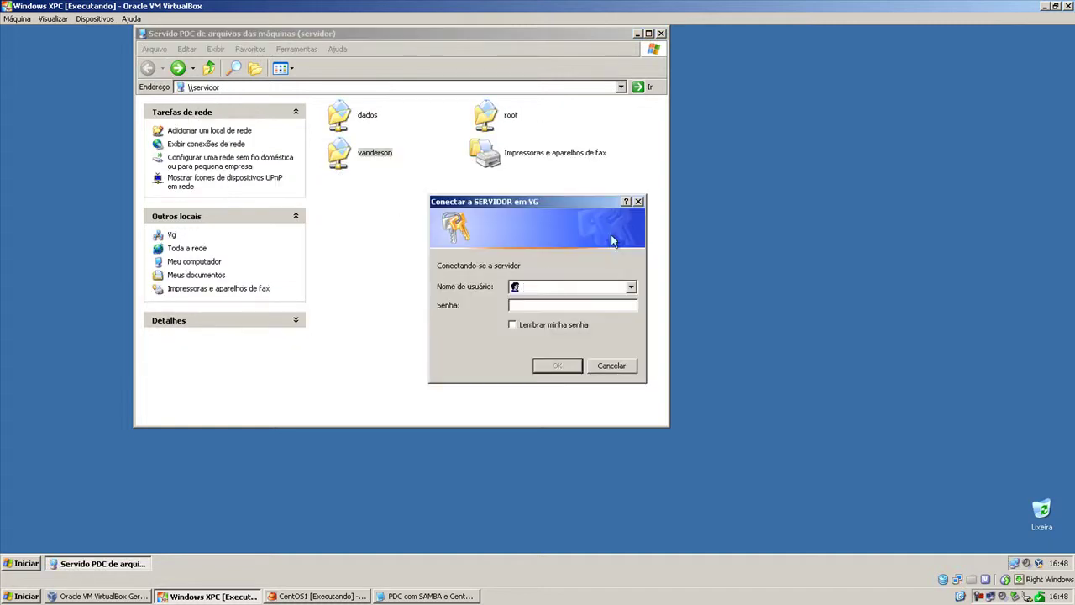
pyautogui.click(638, 201)
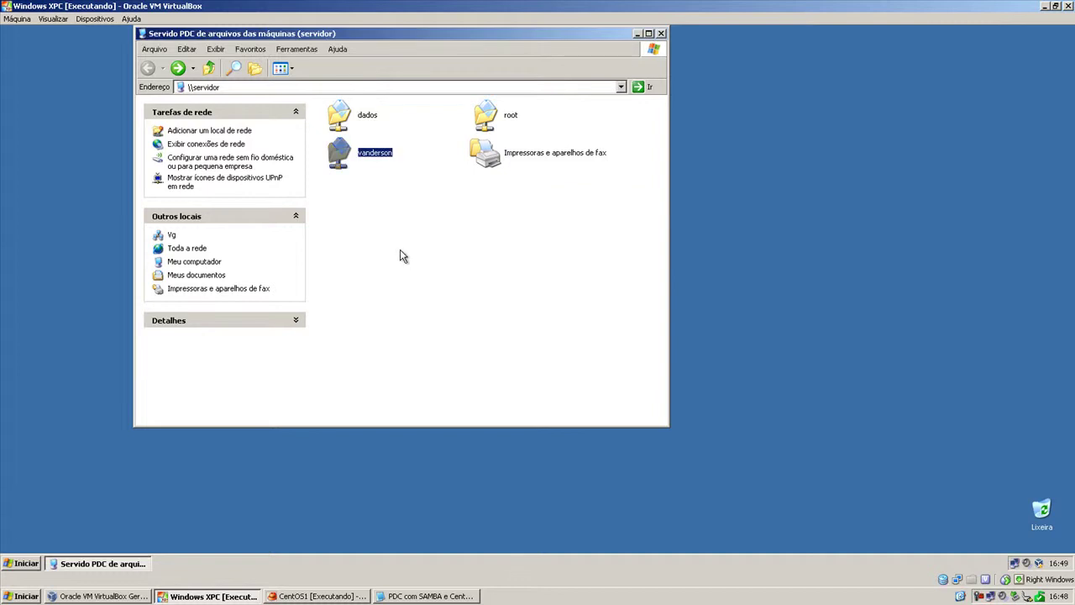
# Create a new text document and a second new document in the dados share, then close the window
pyautogui.doubleClick(348, 134)
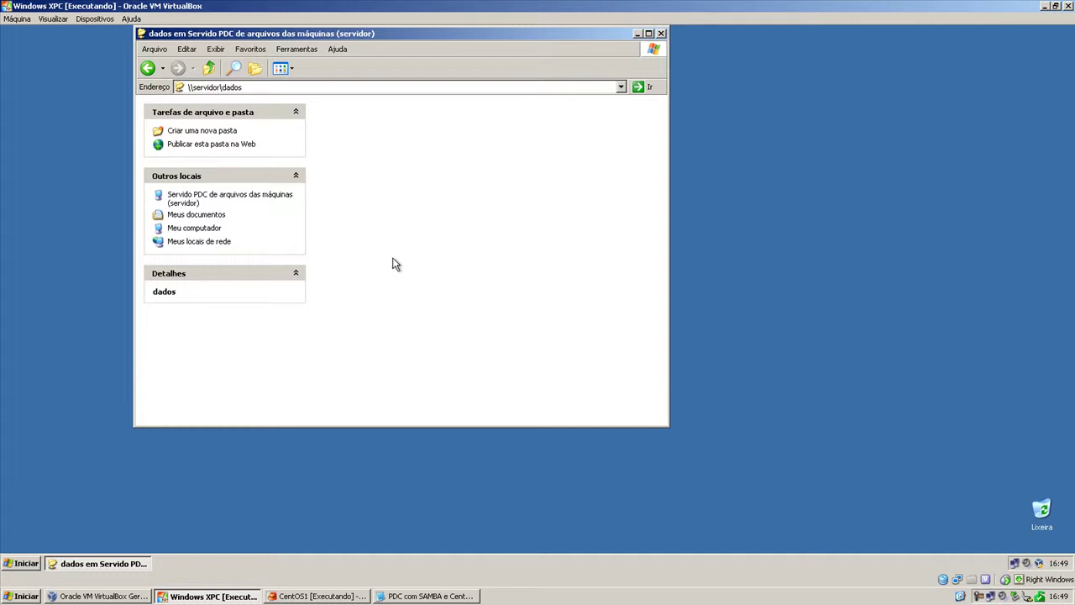
pyautogui.rightClick(411, 149)
pyautogui.moveTo(441, 249)
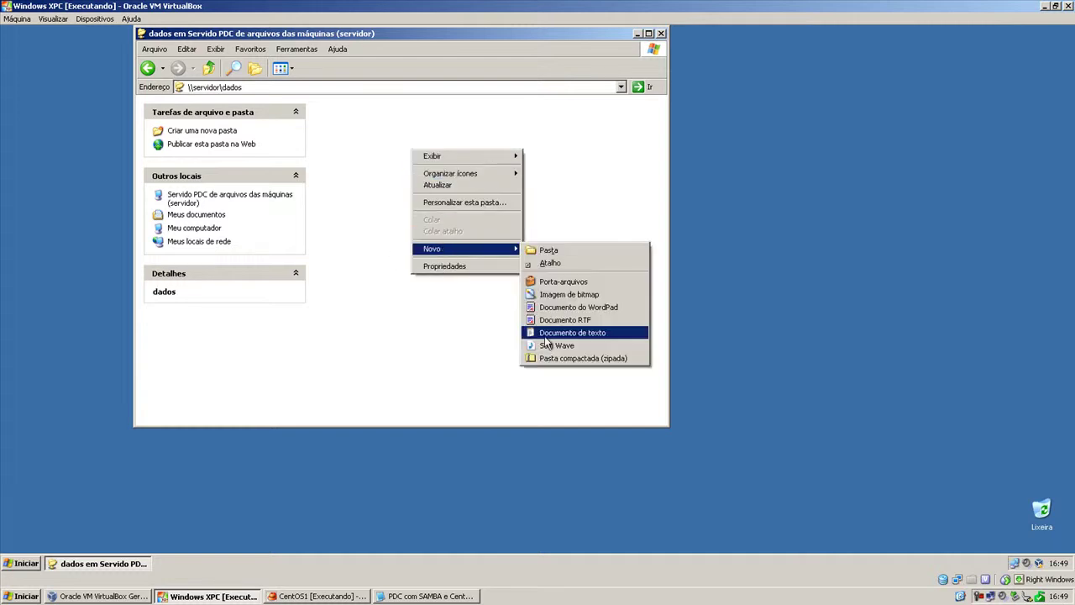
pyautogui.click(550, 334)
pyautogui.click(377, 283)
pyautogui.rightClick(490, 197)
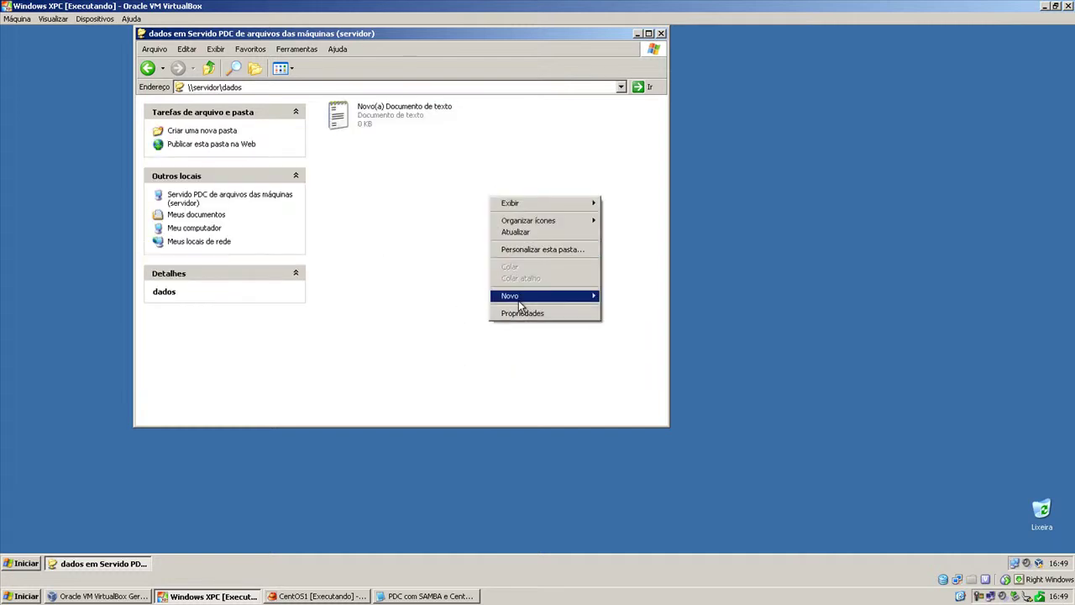
pyautogui.moveTo(529, 299)
pyautogui.click(642, 367)
pyautogui.click(148, 68)
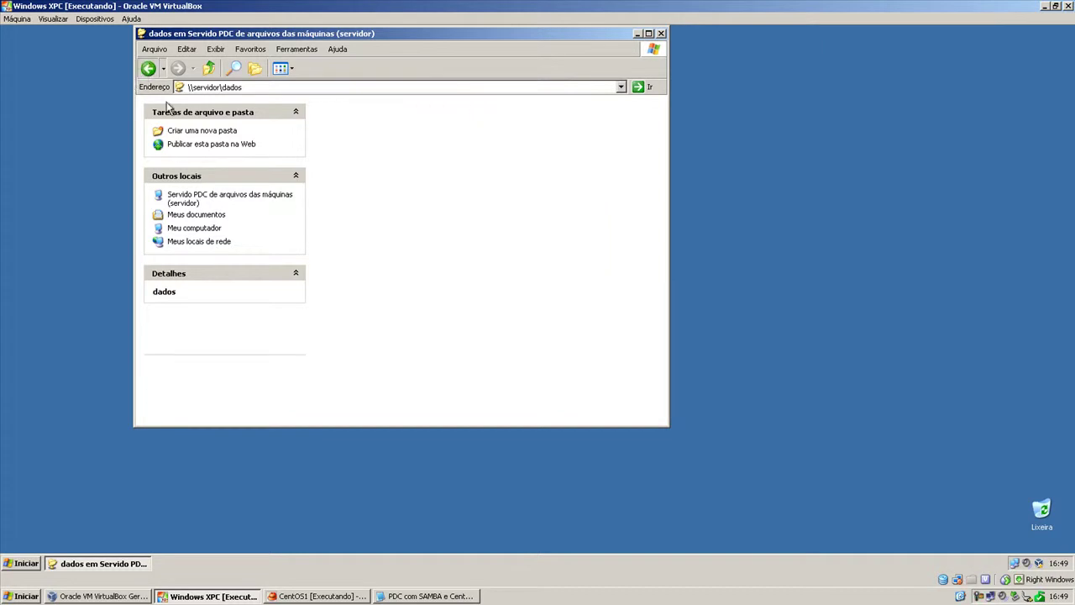
pyautogui.click(661, 34)
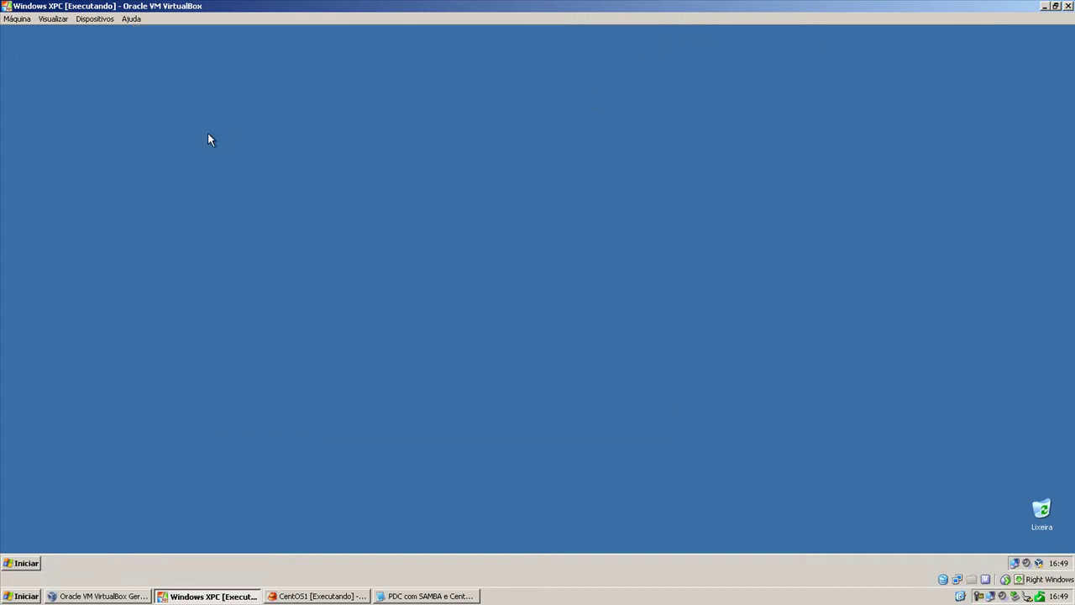
# Create a new RTF document on the XP desktop and log off the user
pyautogui.rightClick(311, 165)
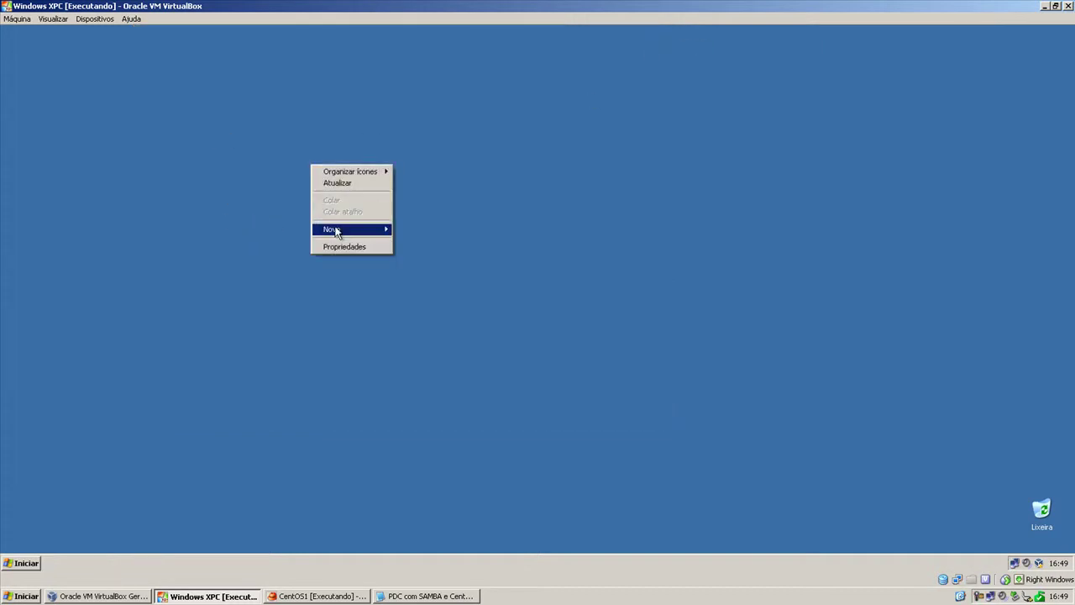
pyautogui.moveTo(343, 229)
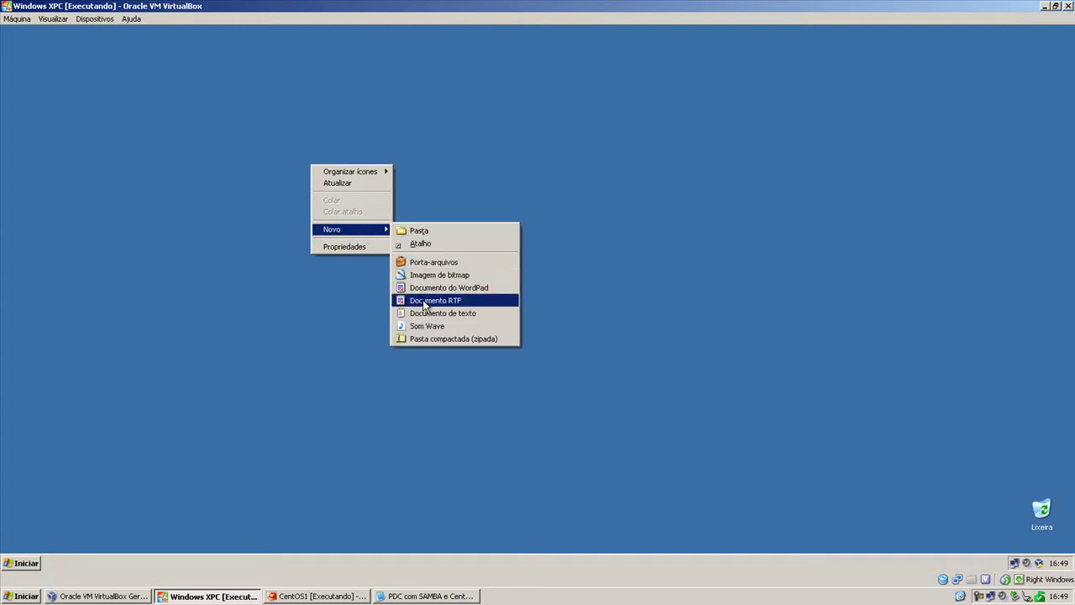
pyautogui.click(424, 304)
pyautogui.click(25, 563)
pyautogui.click(231, 525)
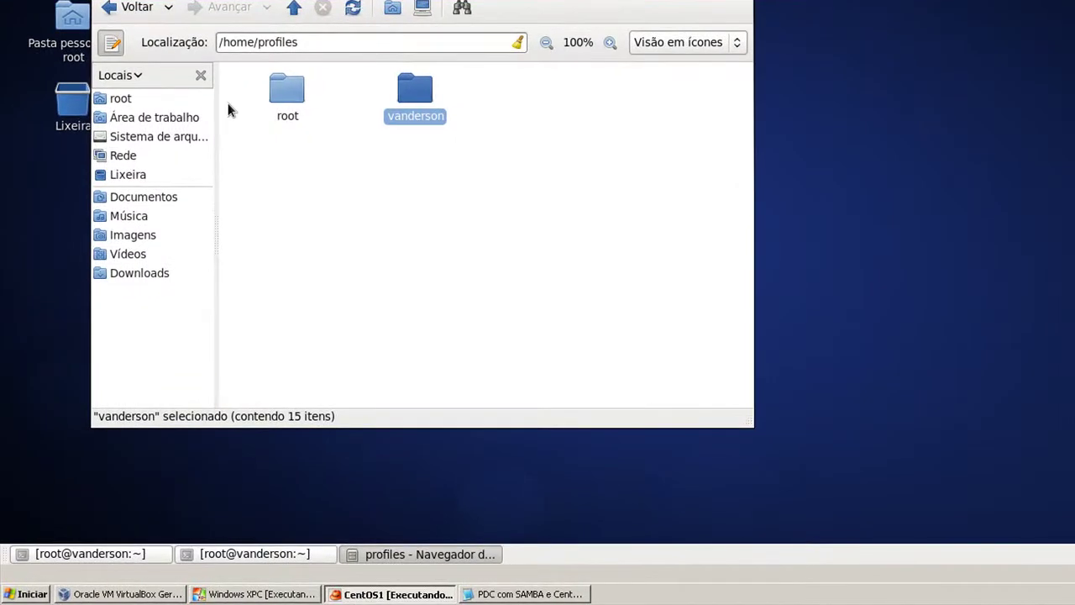
# Open root's roaming profile Desktop folder in /home/profiles on CentOS
pyautogui.doubleClick(287, 110)
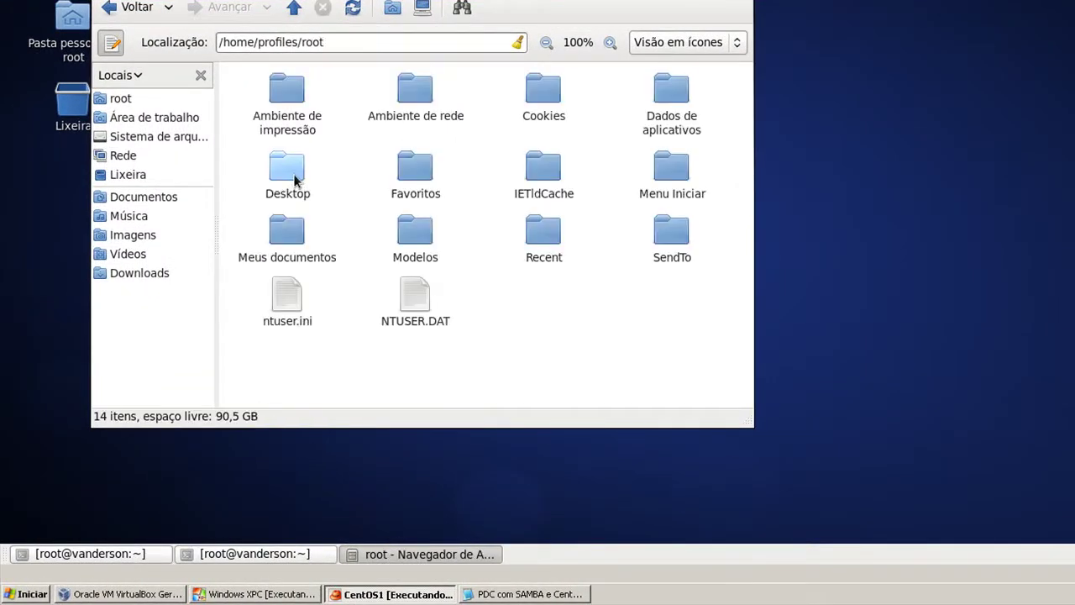
pyautogui.doubleClick(286, 168)
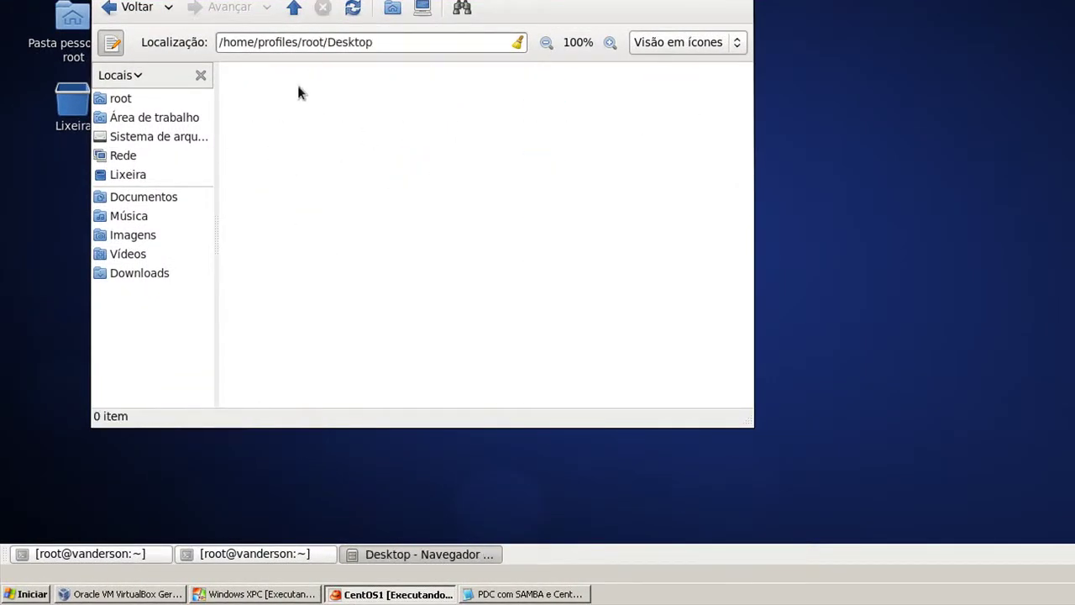
pyautogui.click(255, 594)
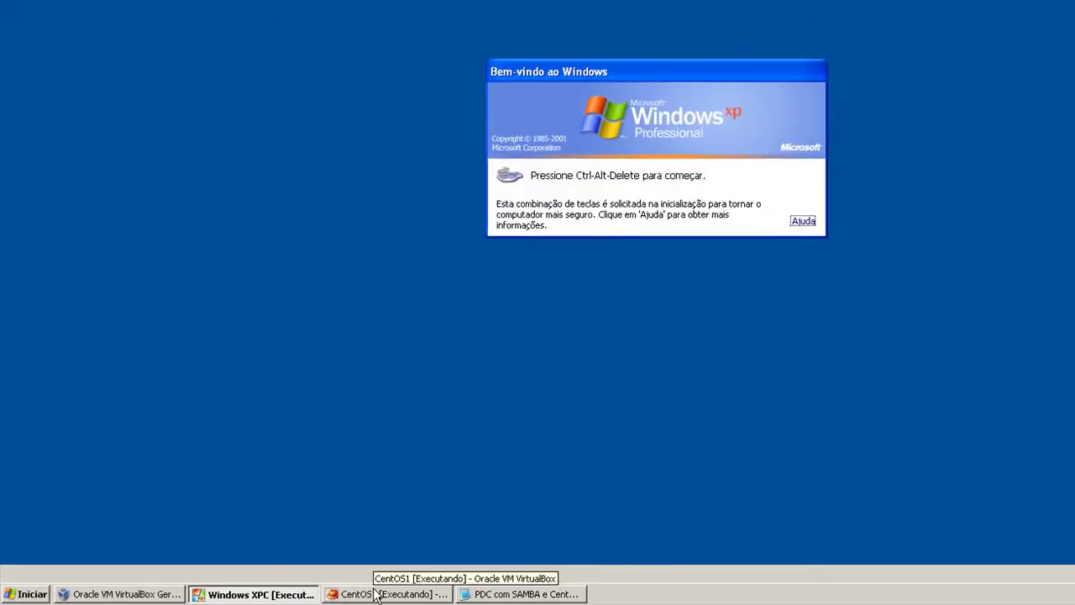
pyautogui.click(390, 594)
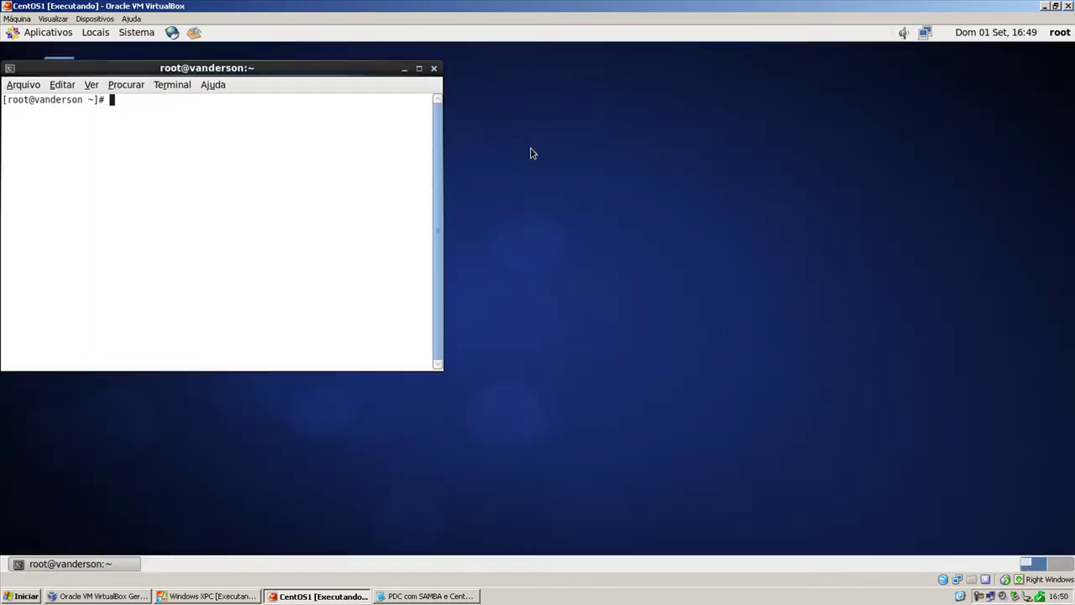
# Maximize and minimize the CentOS terminal, then return to the XP logon screen
pyautogui.click(418, 68)
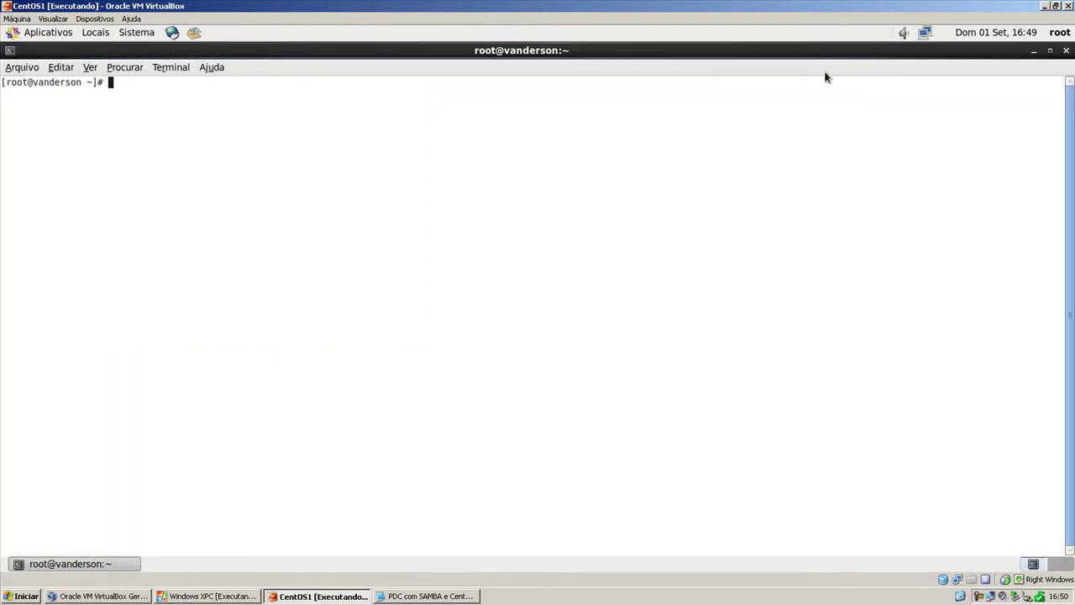
pyautogui.click(1063, 49)
pyautogui.click(209, 595)
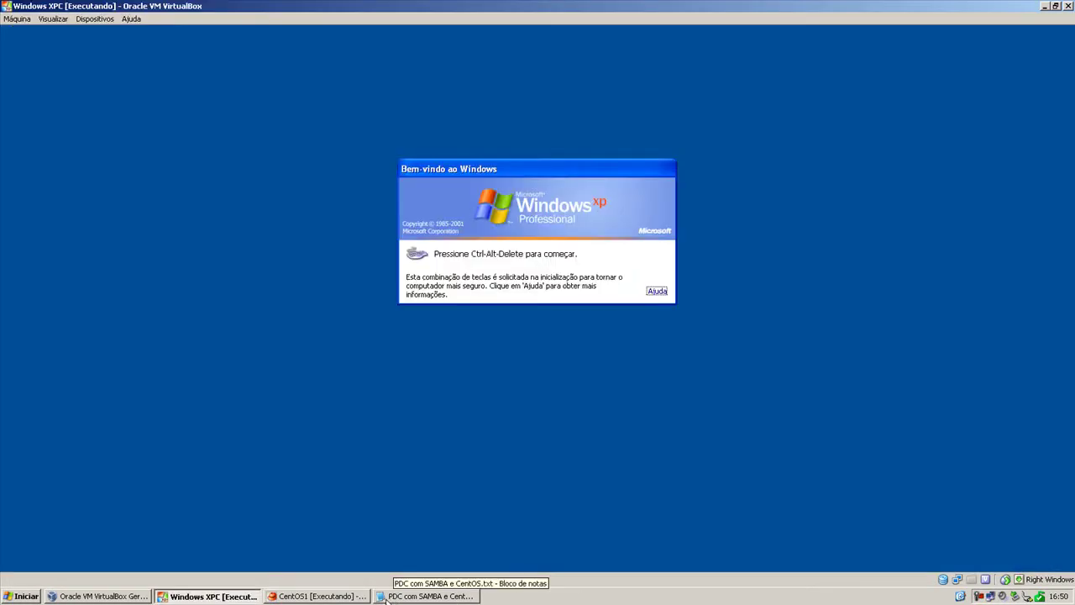
# Select the Samba restart command in the PDC with SAMBA notes, then close Notepad
pyautogui.click(214, 596)
pyautogui.click(428, 595)
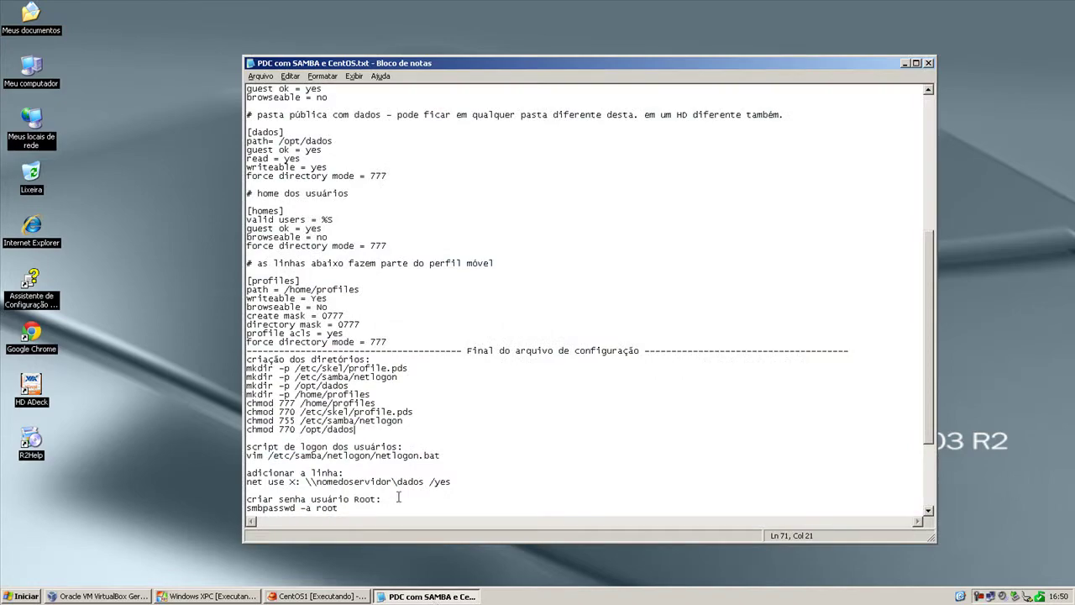
pyautogui.scroll(-2, 386, 437)
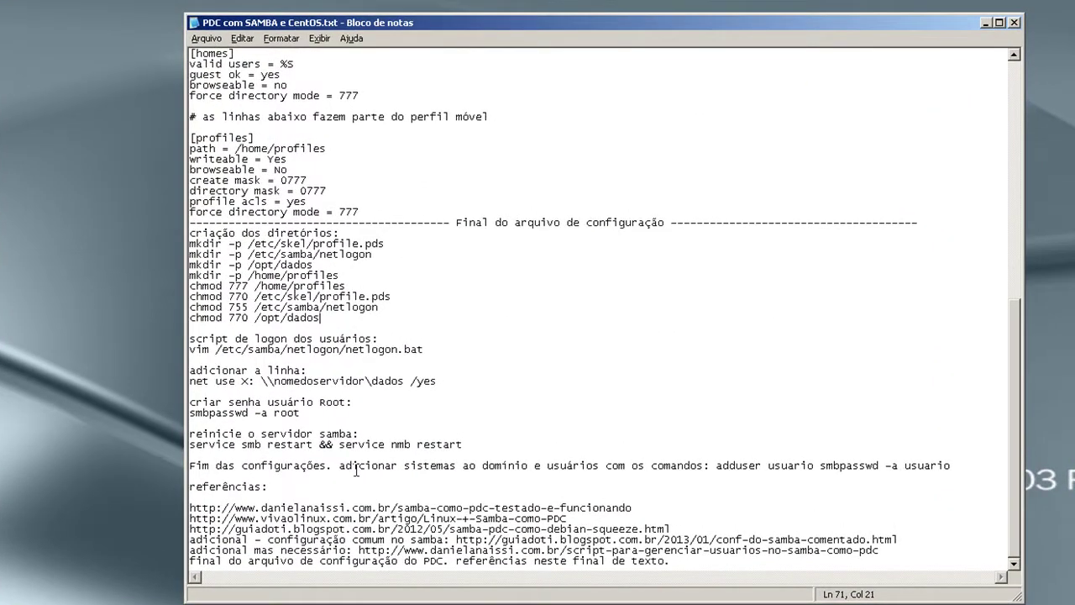
pyautogui.moveTo(469, 445); pyautogui.dragTo(192, 449)
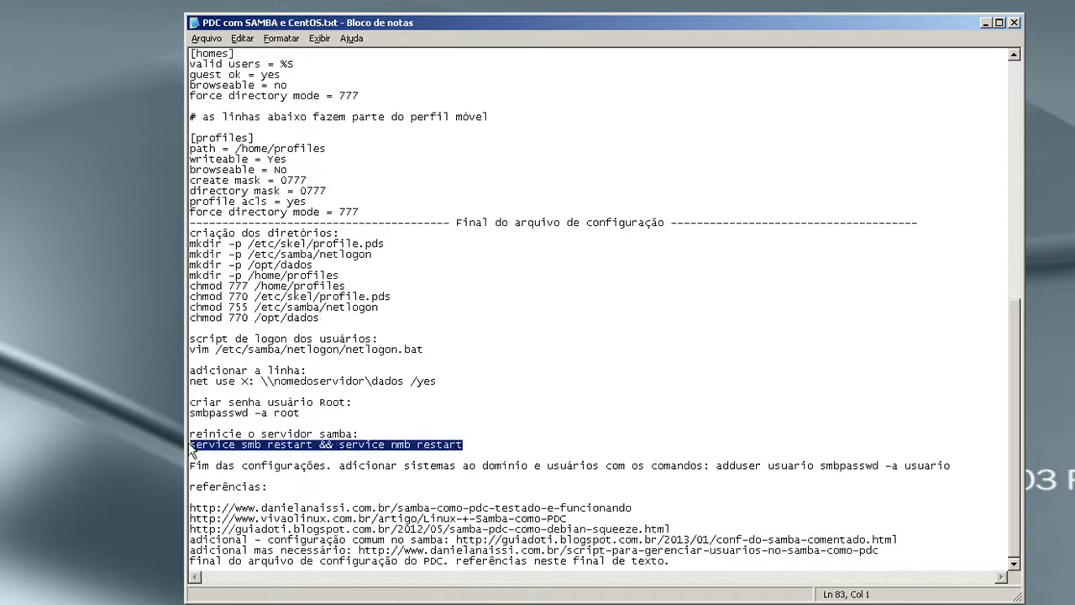
pyautogui.click(1014, 23)
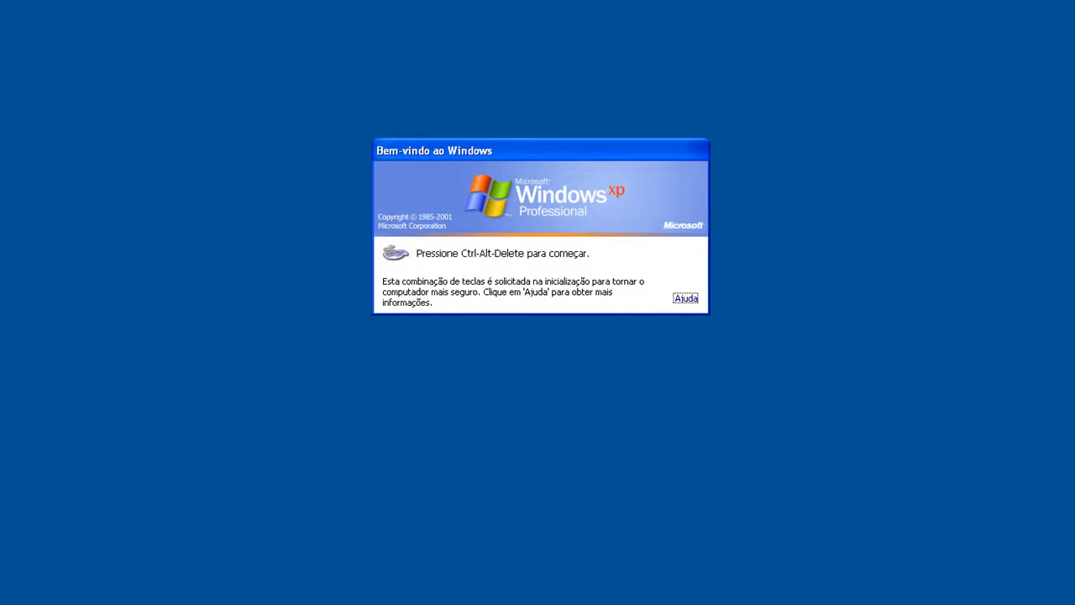
# Shut down the Windows XP guest with Ctrl+Alt+Del > Desligar
pyautogui.hotkey('ctrl', 'alt', 'Delete')
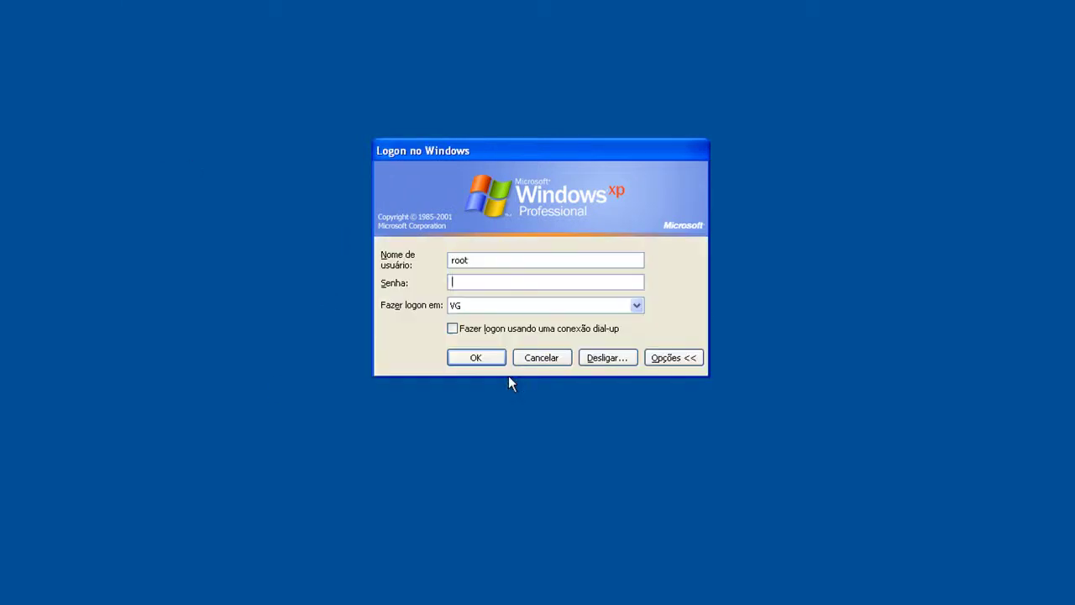
pyautogui.click(608, 359)
pyautogui.click(588, 314)
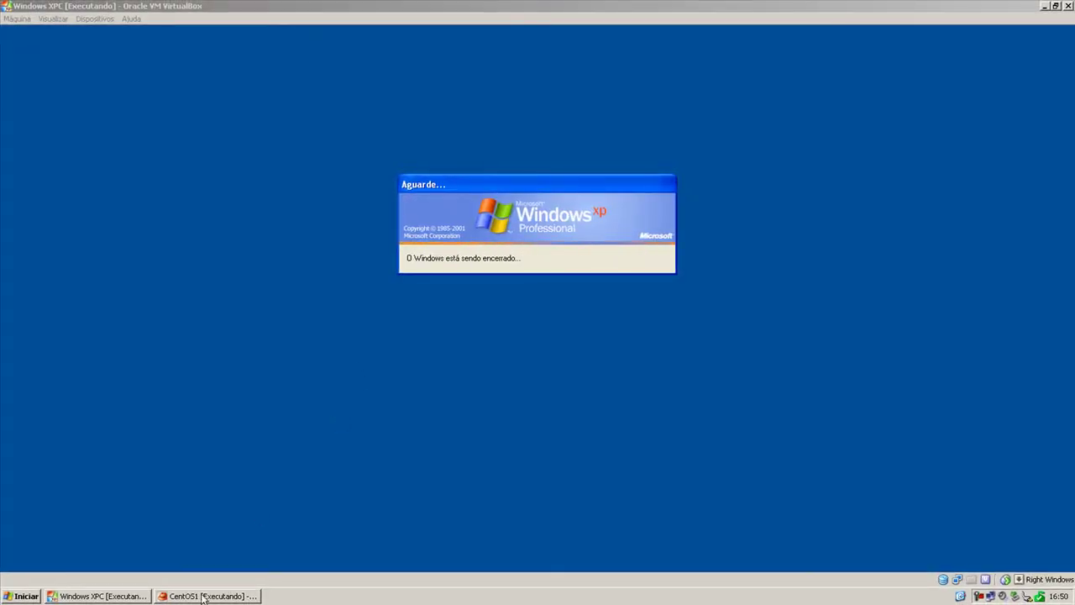
# Shut down the CentOS server from Sistema > Desligar
pyautogui.click(202, 598)
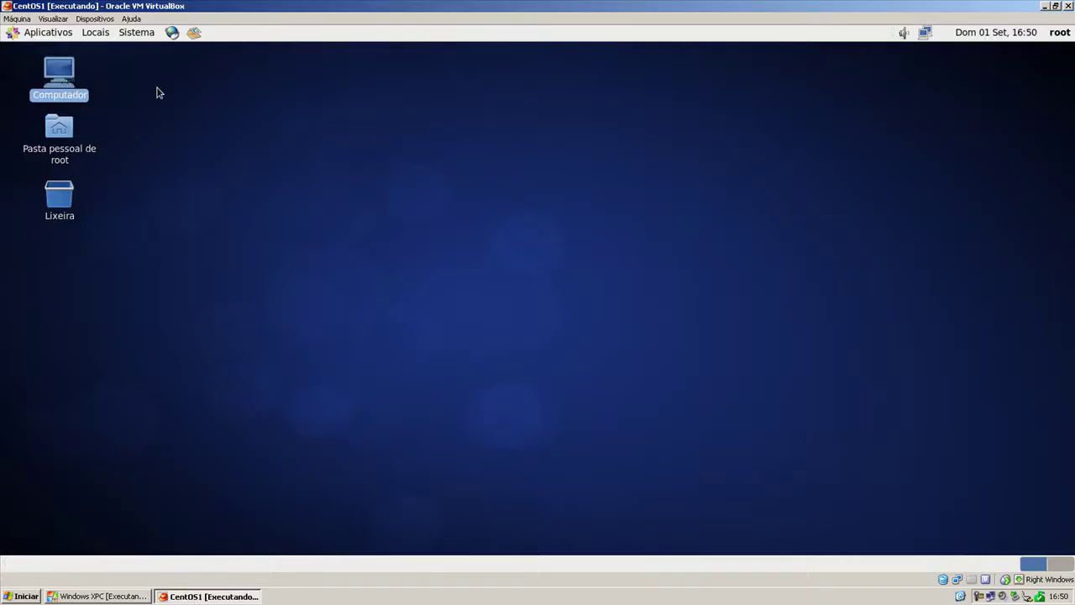
pyautogui.click(136, 32)
pyautogui.click(160, 189)
pyautogui.click(670, 346)
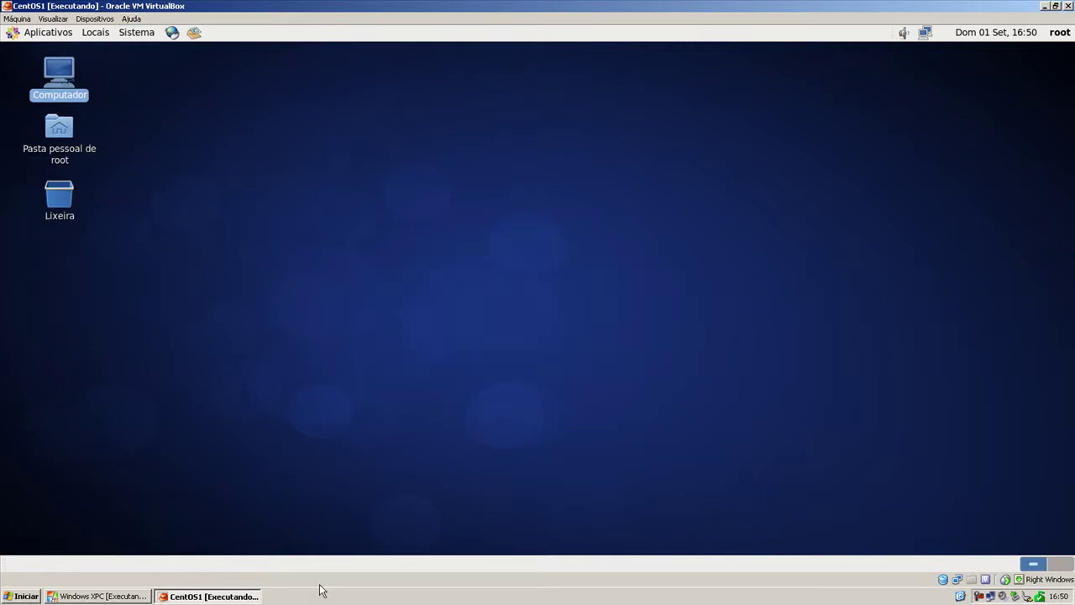